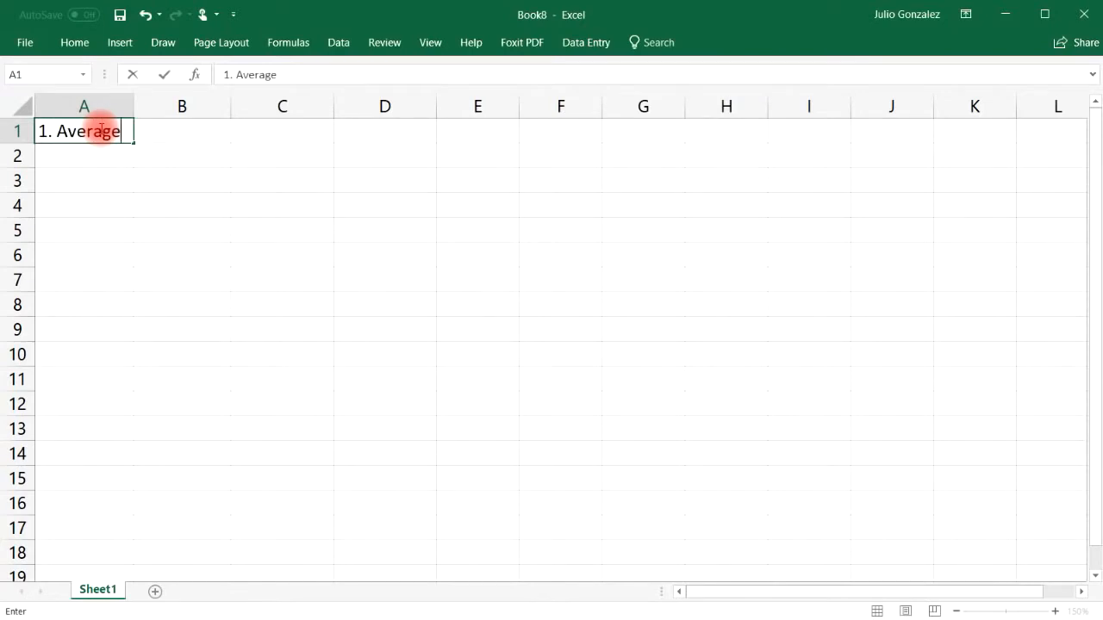
# Step: Commit the '1. Average' label in A1 and enter 15, 27, 42 and 93 in B2:B5
pyautogui.press('Down')
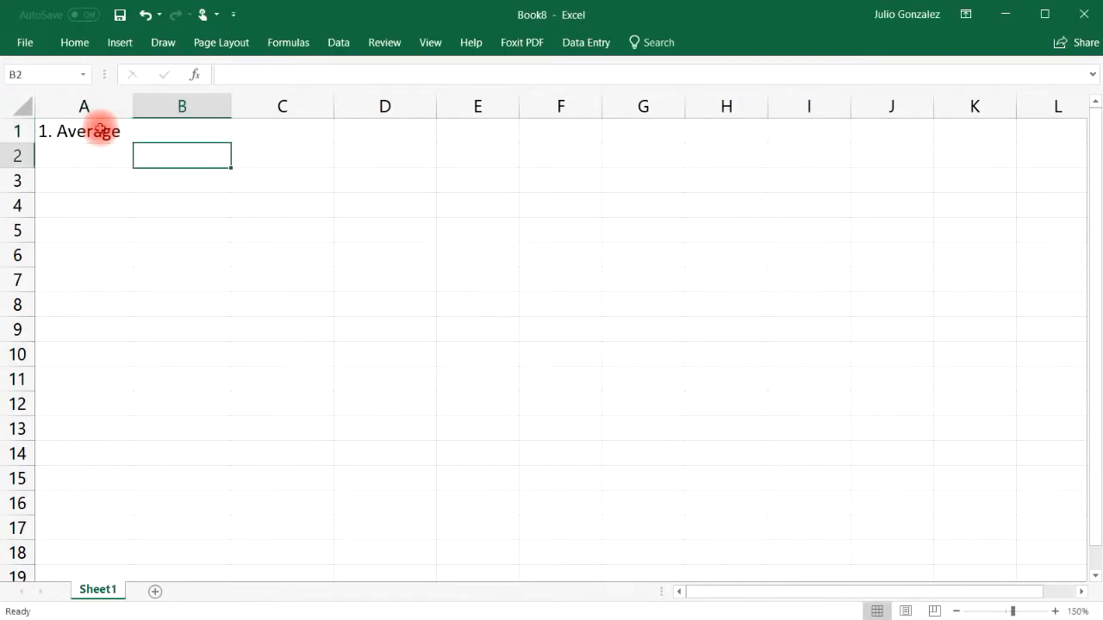
pyautogui.write('15')
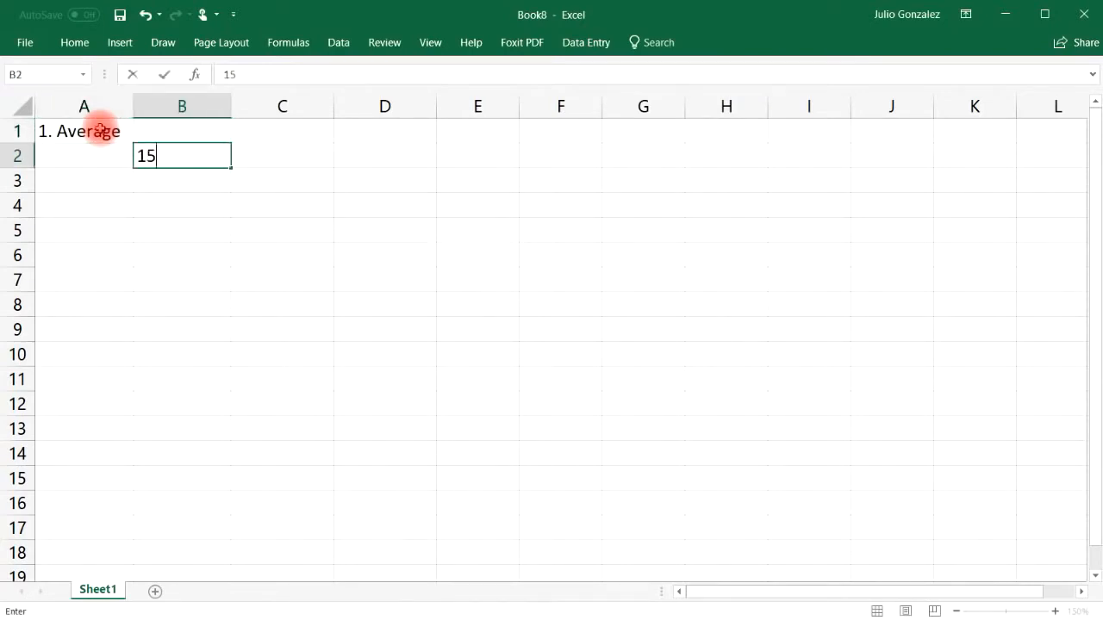
pyautogui.press('Return')
pyautogui.write('27')
pyautogui.press('Return')
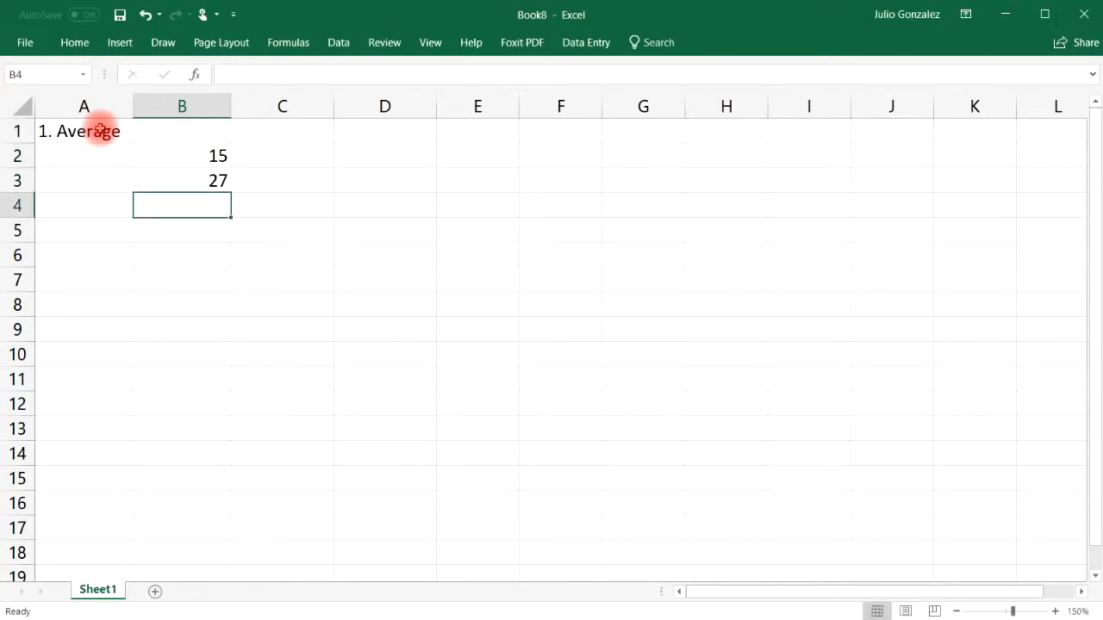
pyautogui.write('42')
pyautogui.press('Return')
pyautogui.write('93')
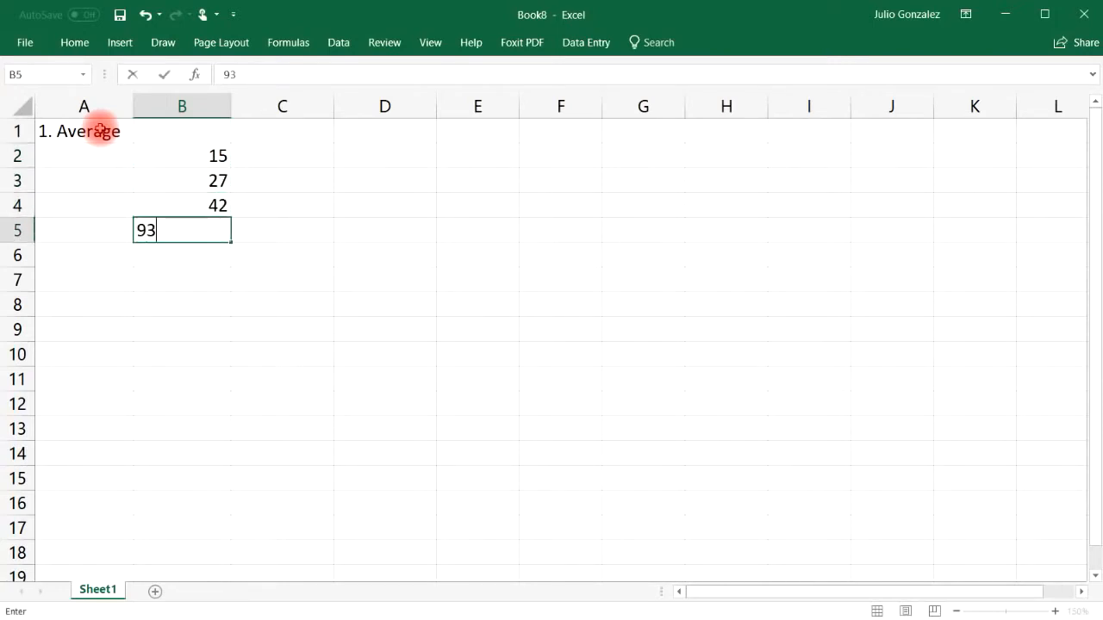
pyautogui.press('Return')
# Step: Enter 56, 84, 75, 33 and 49 in B6:B10
pyautogui.write('56')
pyautogui.press('Return')
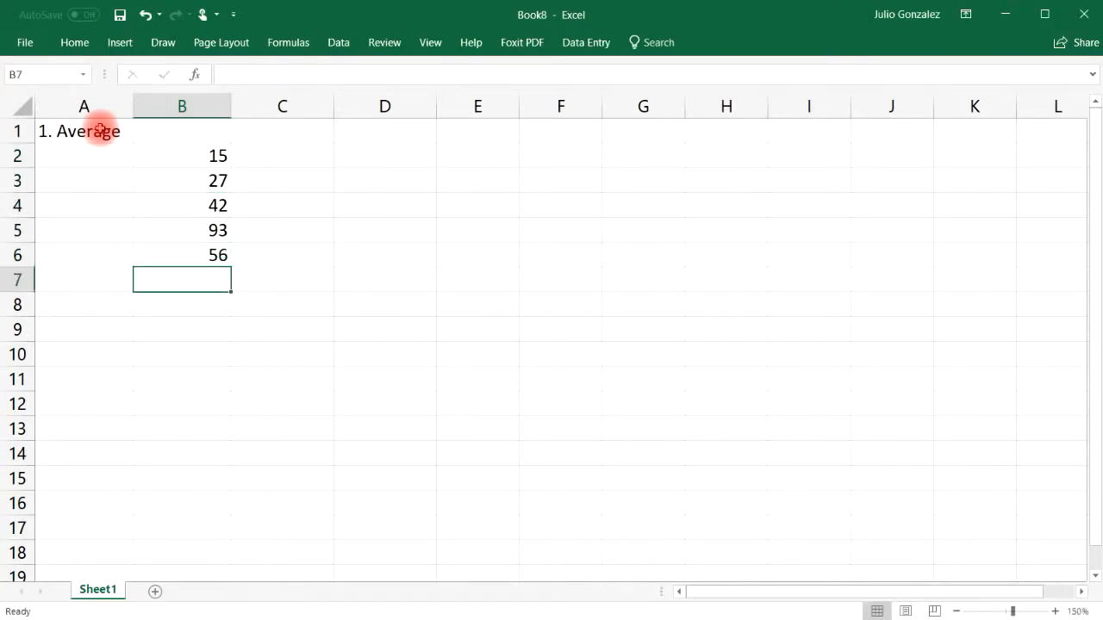
pyautogui.write('84')
pyautogui.press('Return')
pyautogui.write('75')
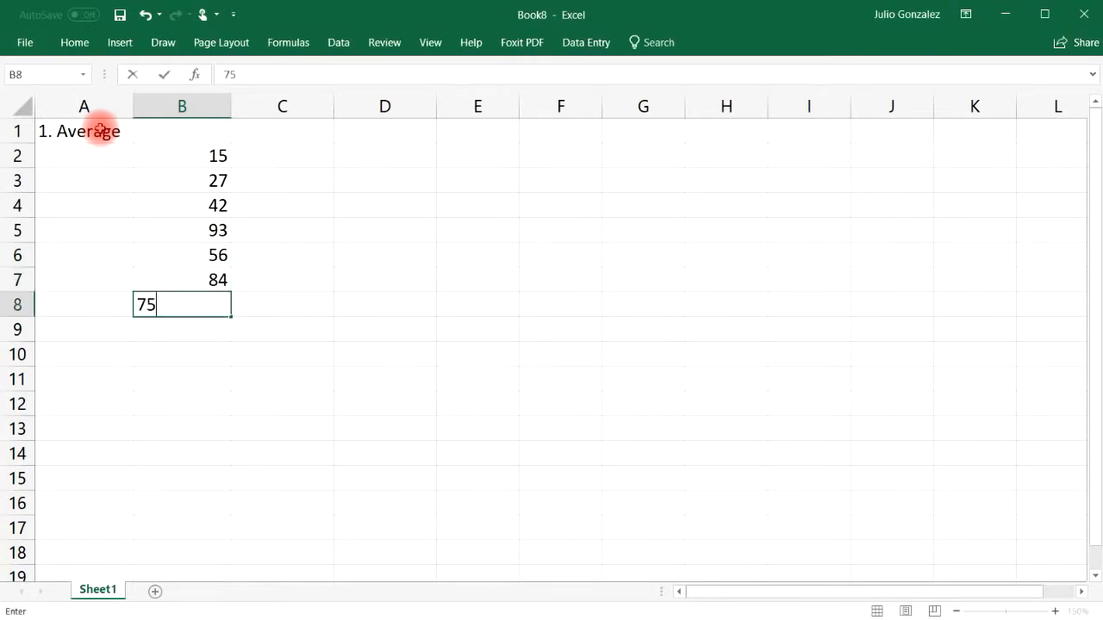
pyautogui.press('Return')
pyautogui.write('33')
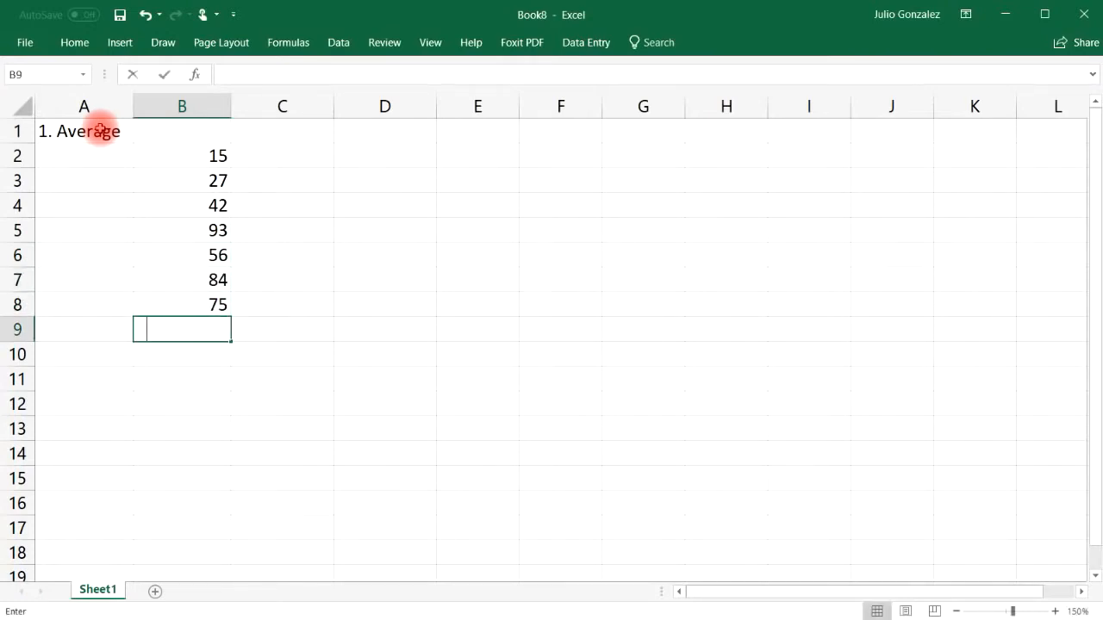
pyautogui.press('Return')
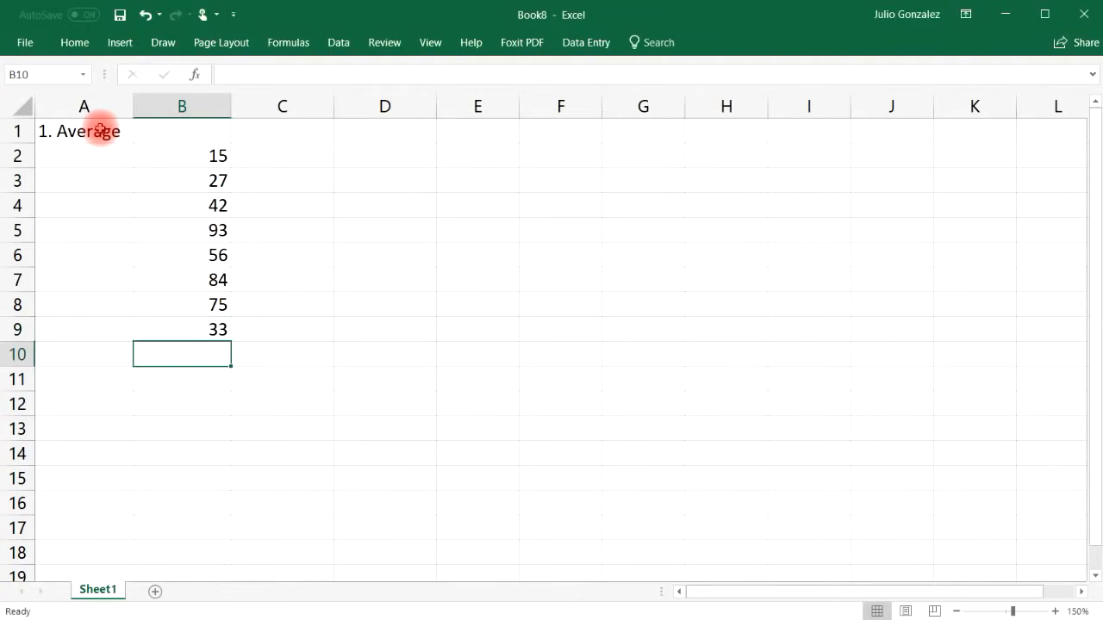
pyautogui.write('49')
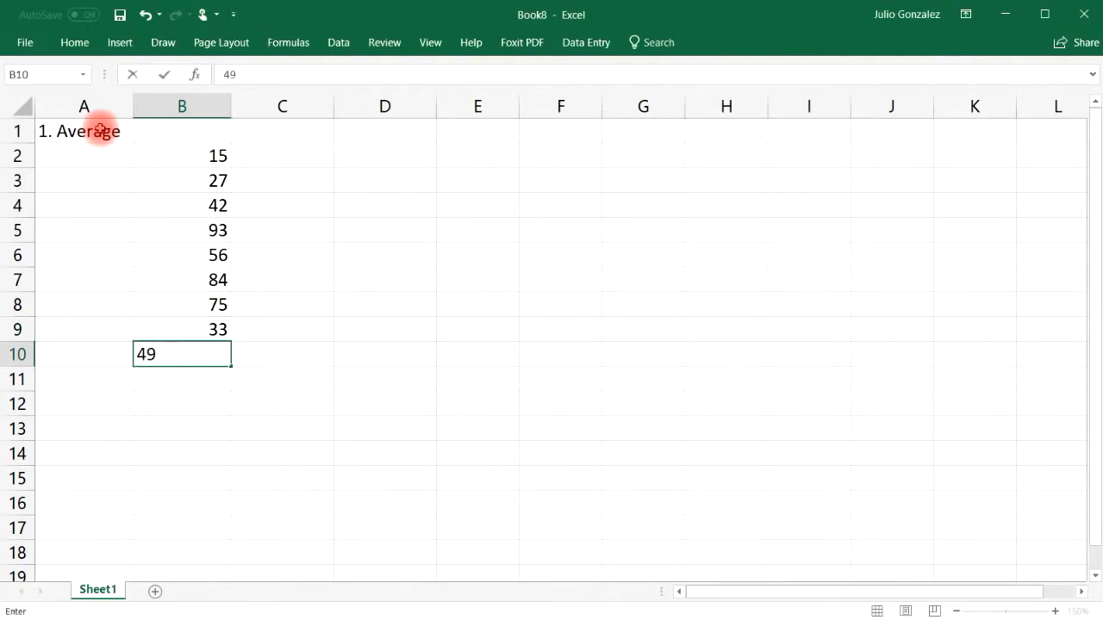
pyautogui.press('Return')
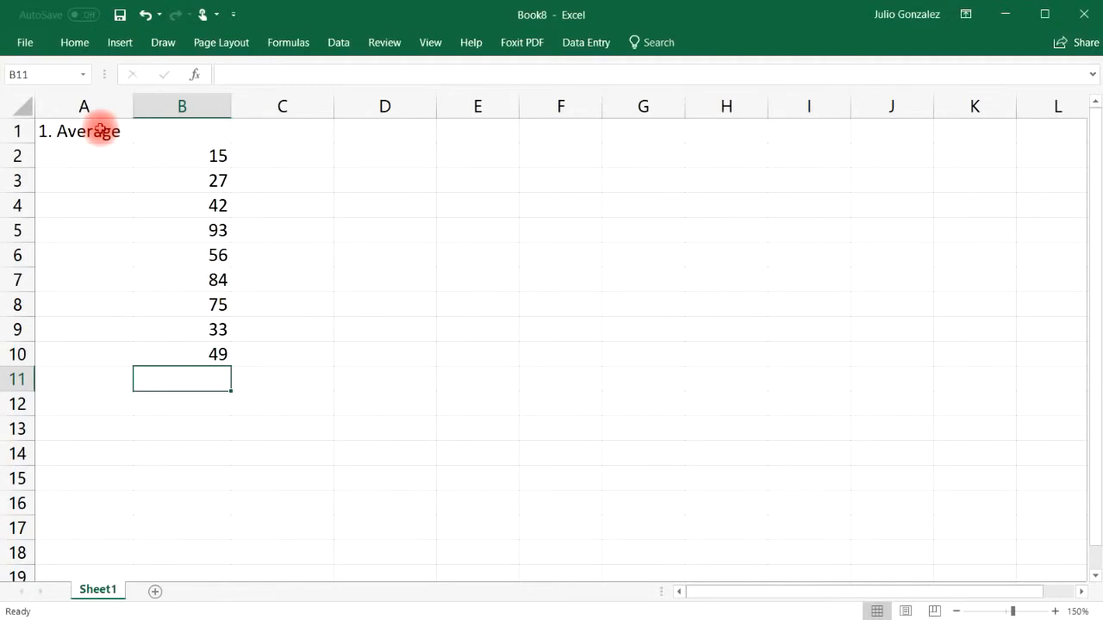
# Step: Enter =AVERAGE(B2:B9) in B11 so it returns 53.125
pyautogui.write('=average')
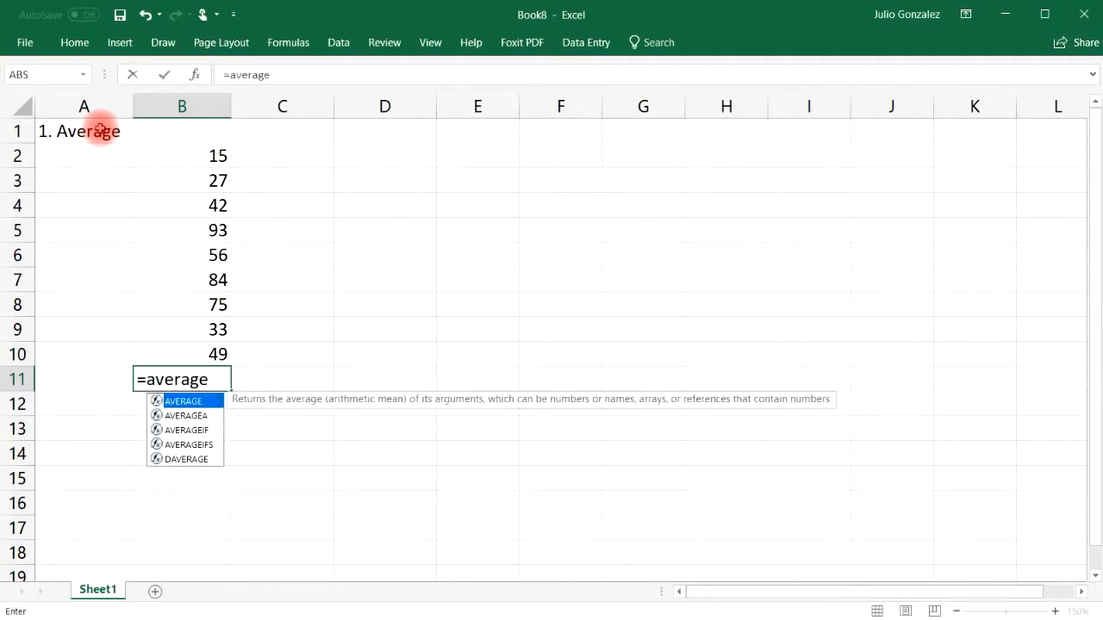
pyautogui.write('(')
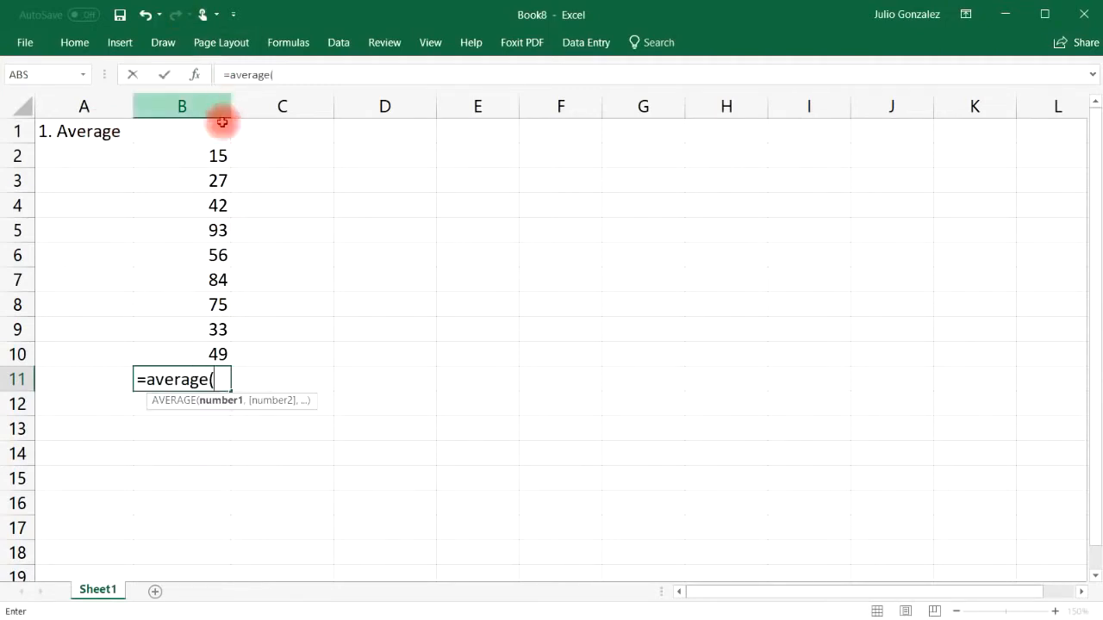
pyautogui.moveTo(206, 155); pyautogui.dragTo(192, 330)
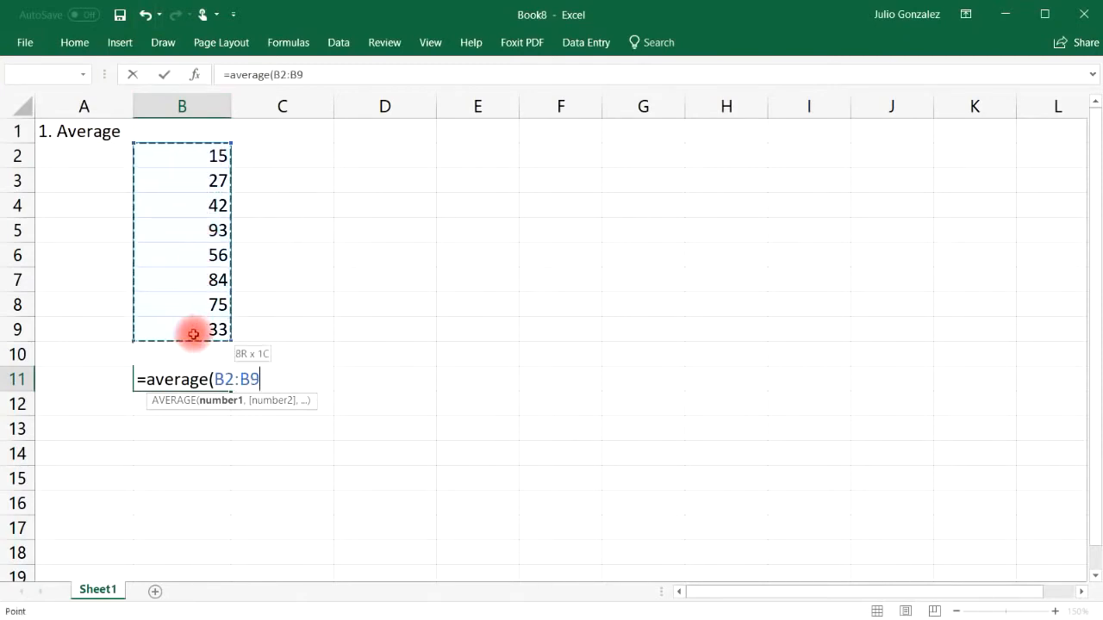
pyautogui.write(')')
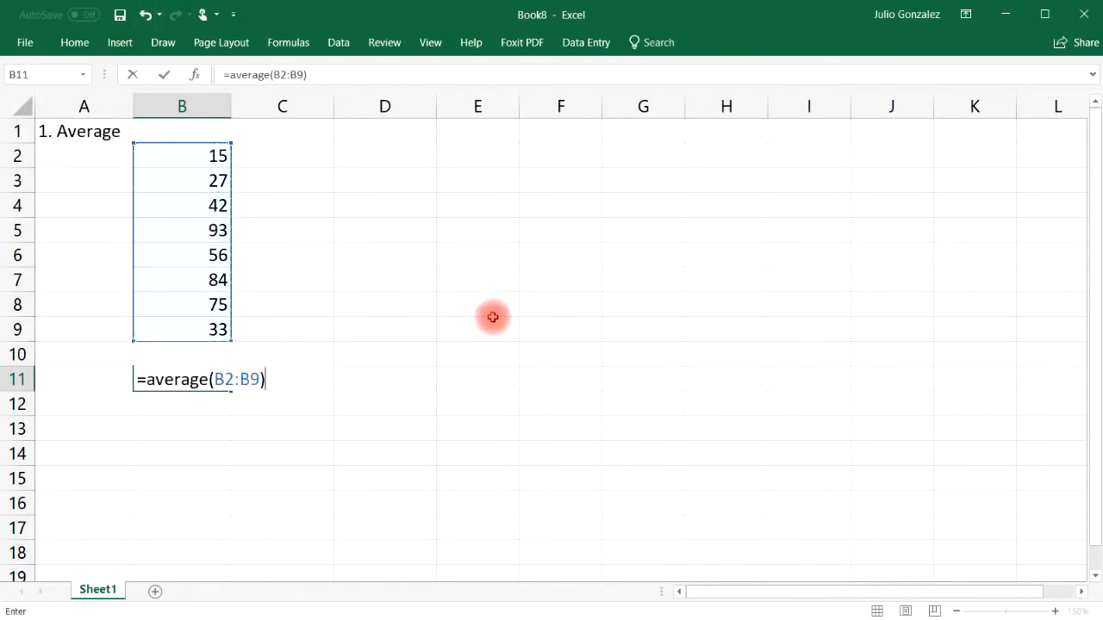
pyautogui.press('Return')
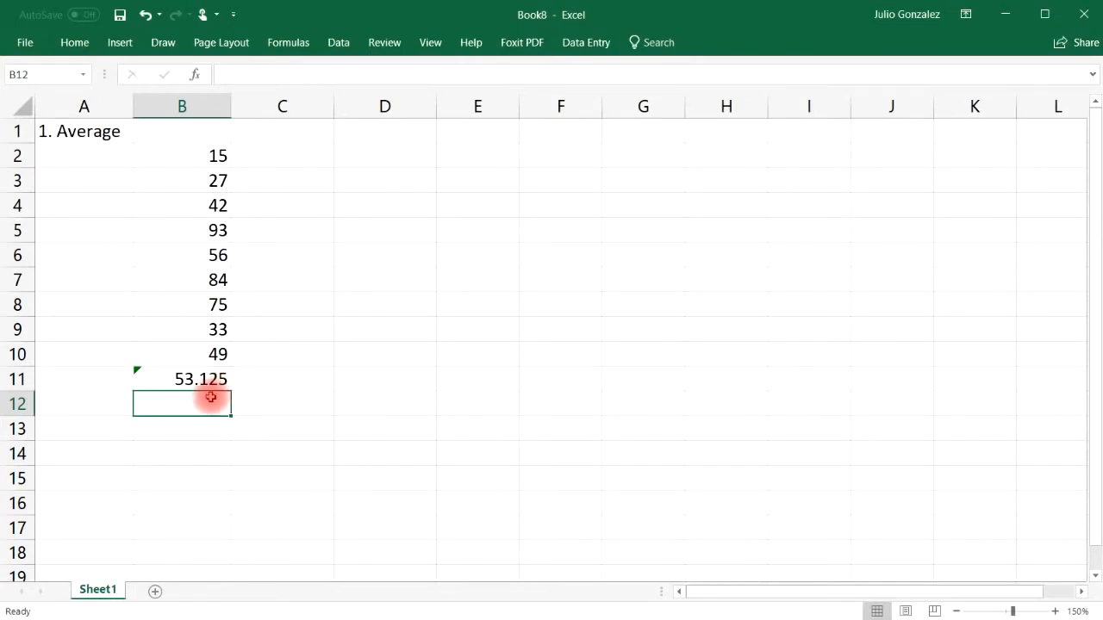
pyautogui.click(200, 430)
# Step: Enter =AVERAGE(100,200) in B13 (150) and =AVERAGE(100,200,300) in B14 (200)
pyautogui.write('=')
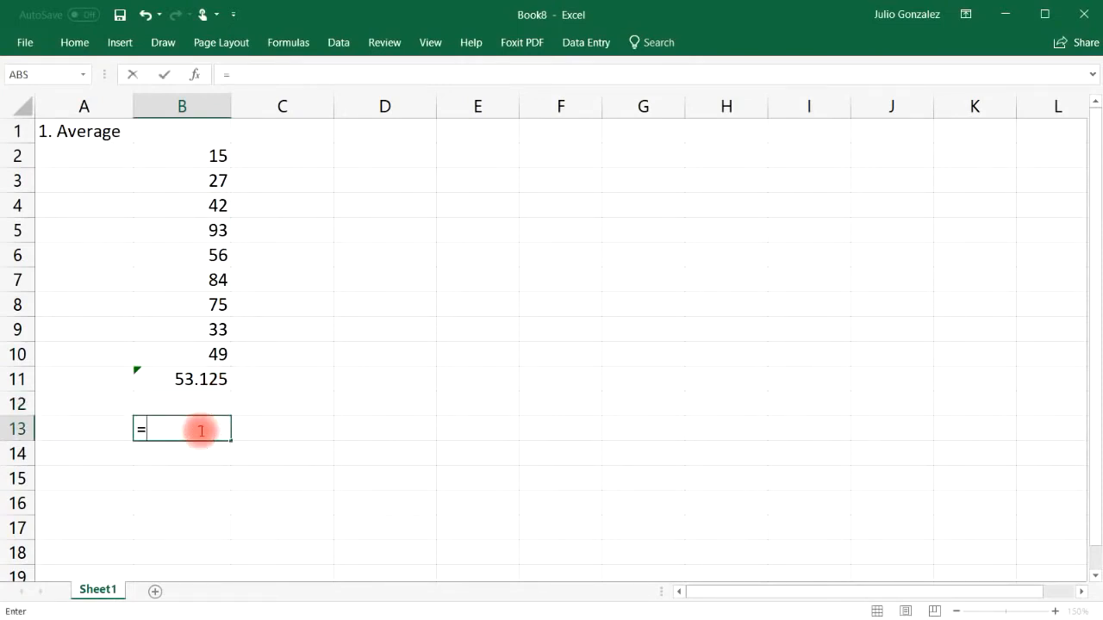
pyautogui.write('average')
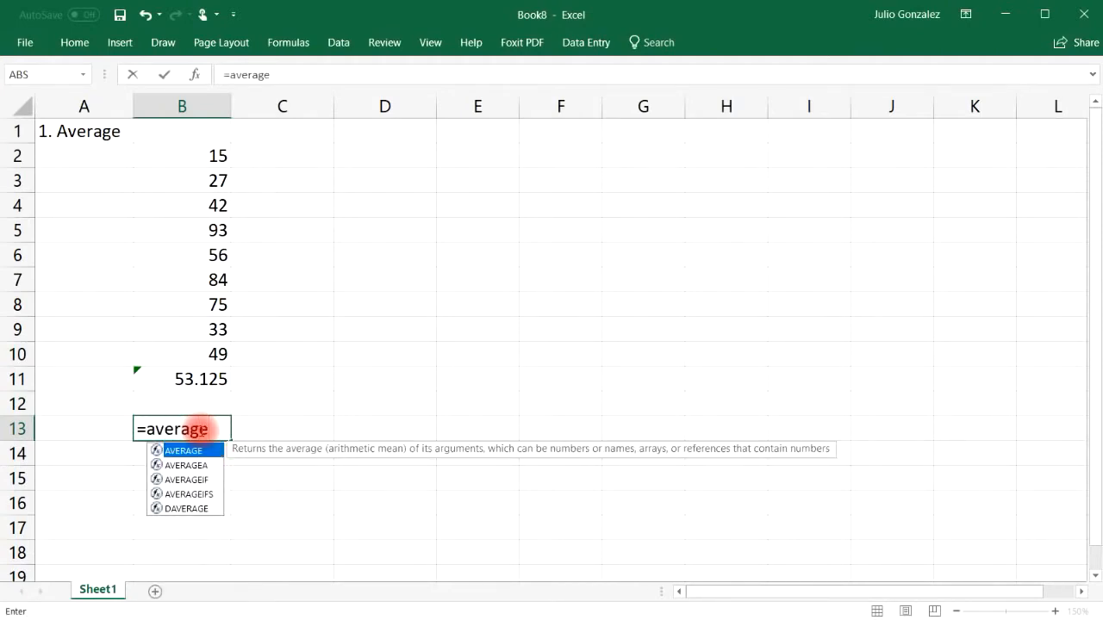
pyautogui.write('(100,200')
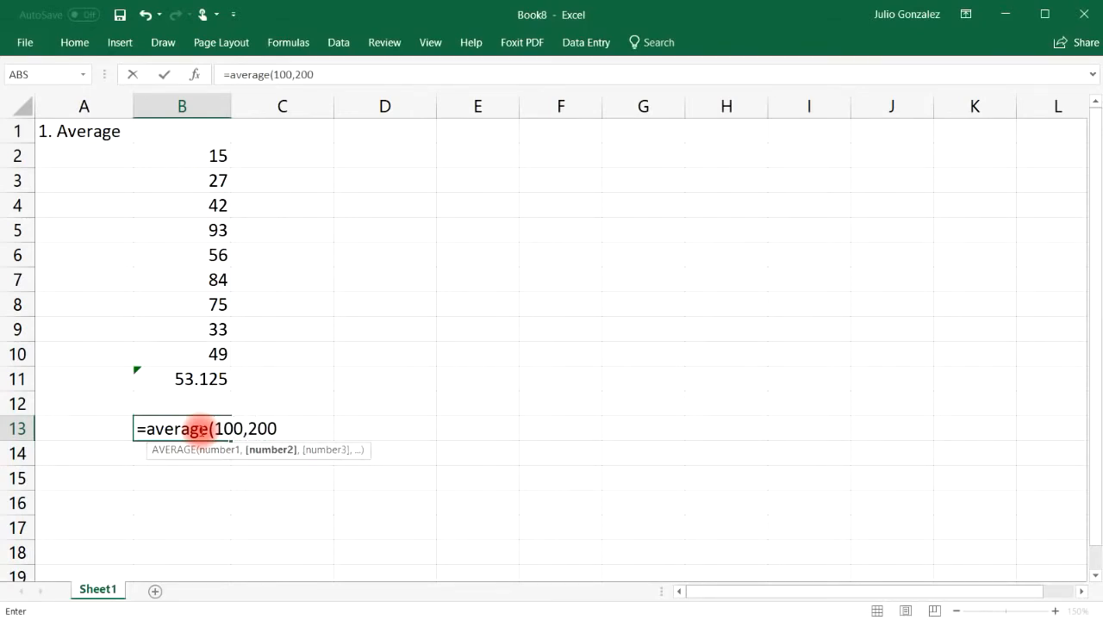
pyautogui.write(')')
pyautogui.press('Return')
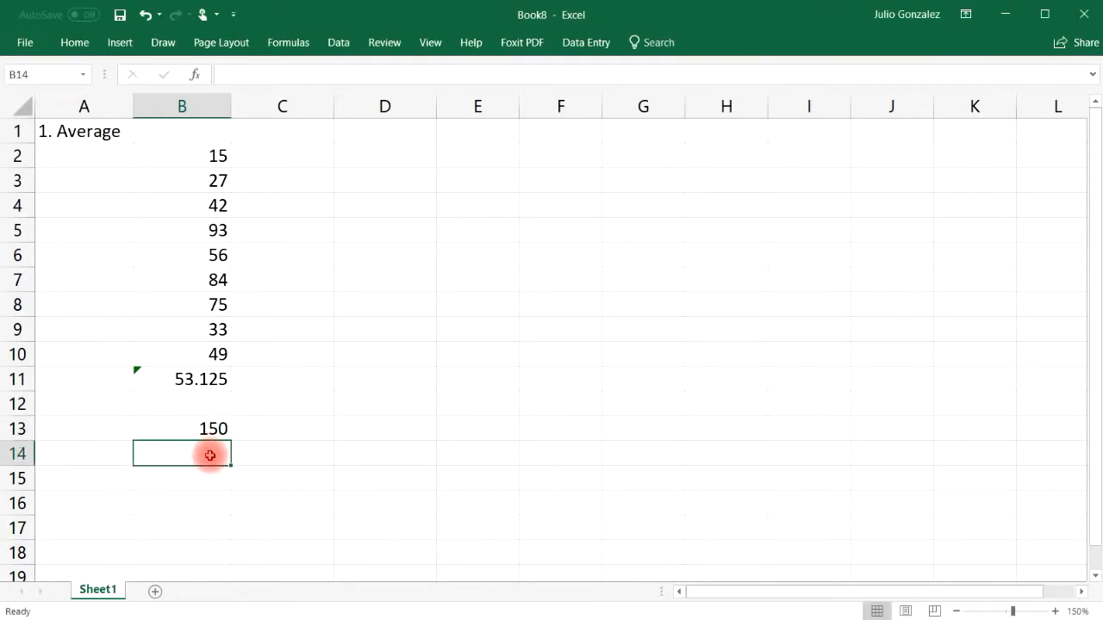
pyautogui.write('=average(')
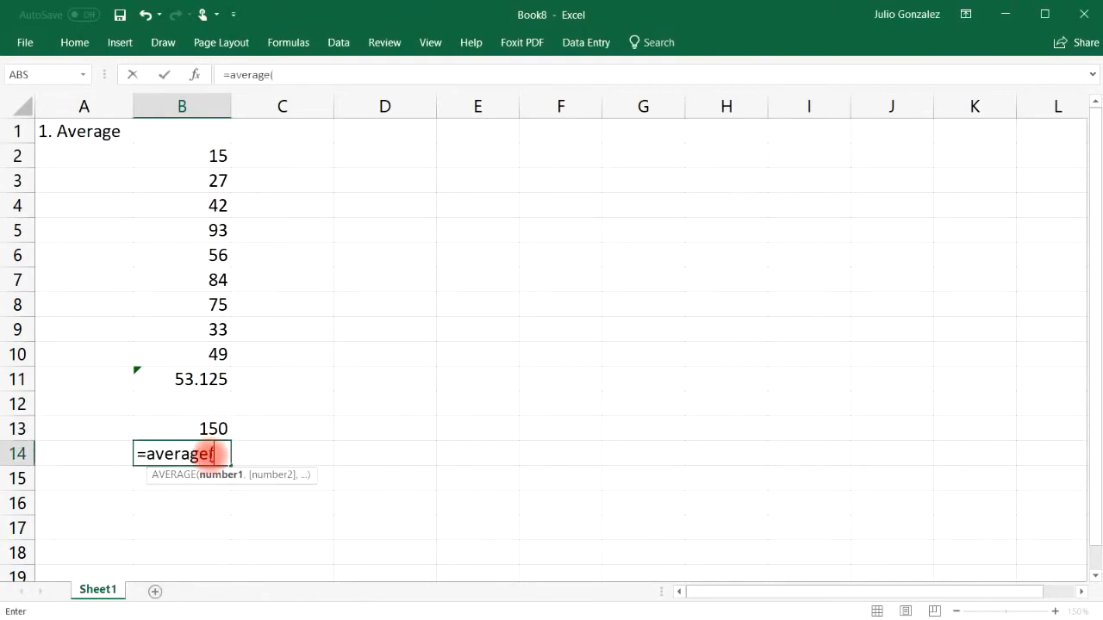
pyautogui.write('100,200,300)')
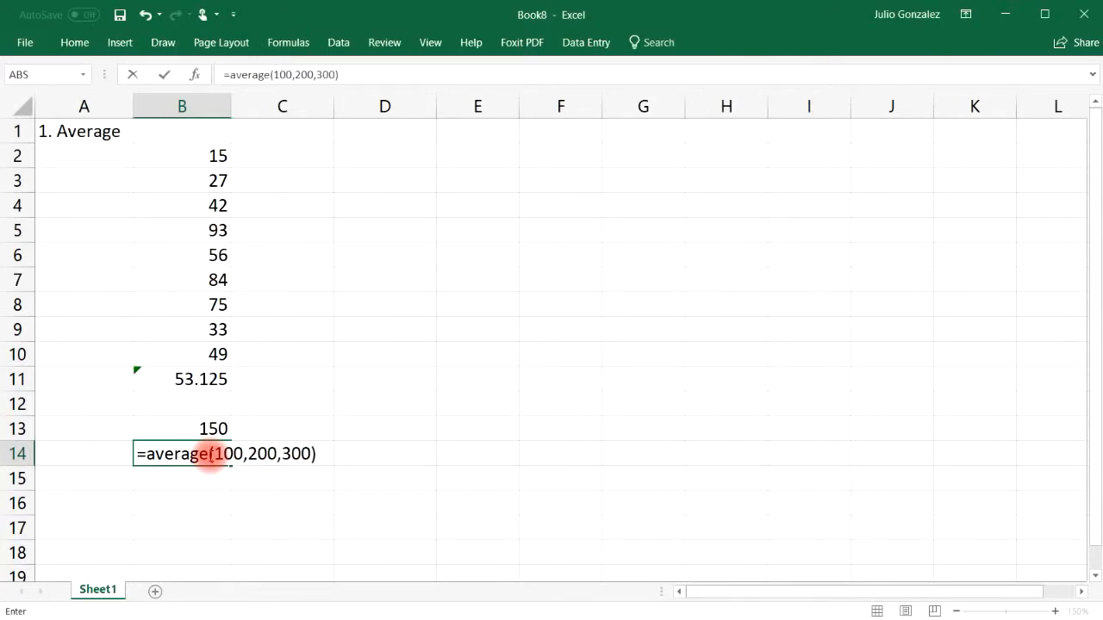
pyautogui.press('Return')
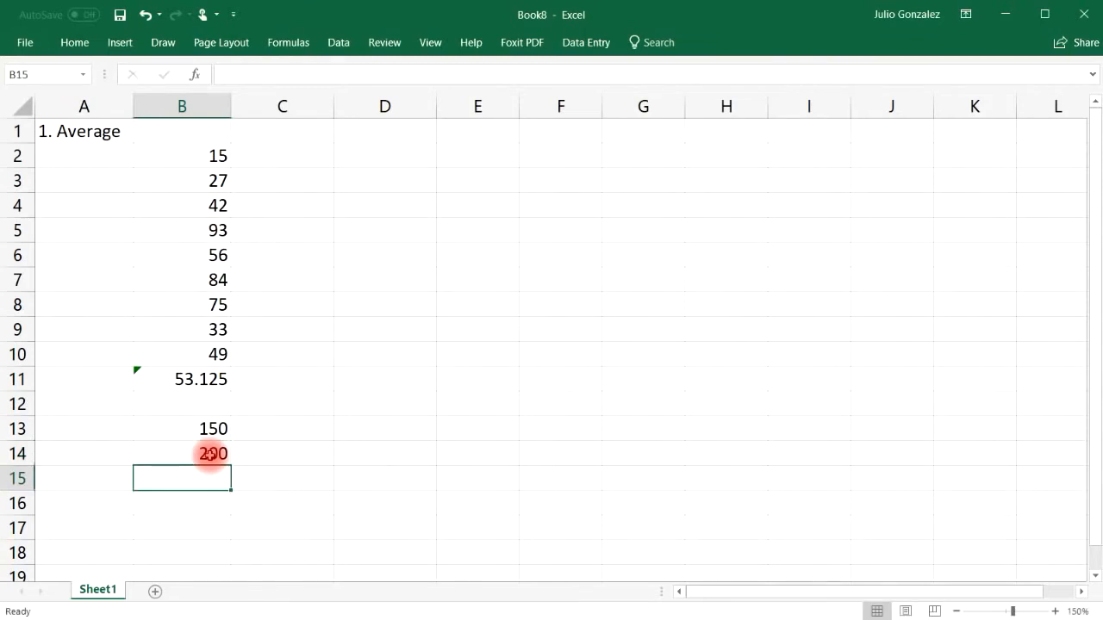
pyautogui.click(209, 454)
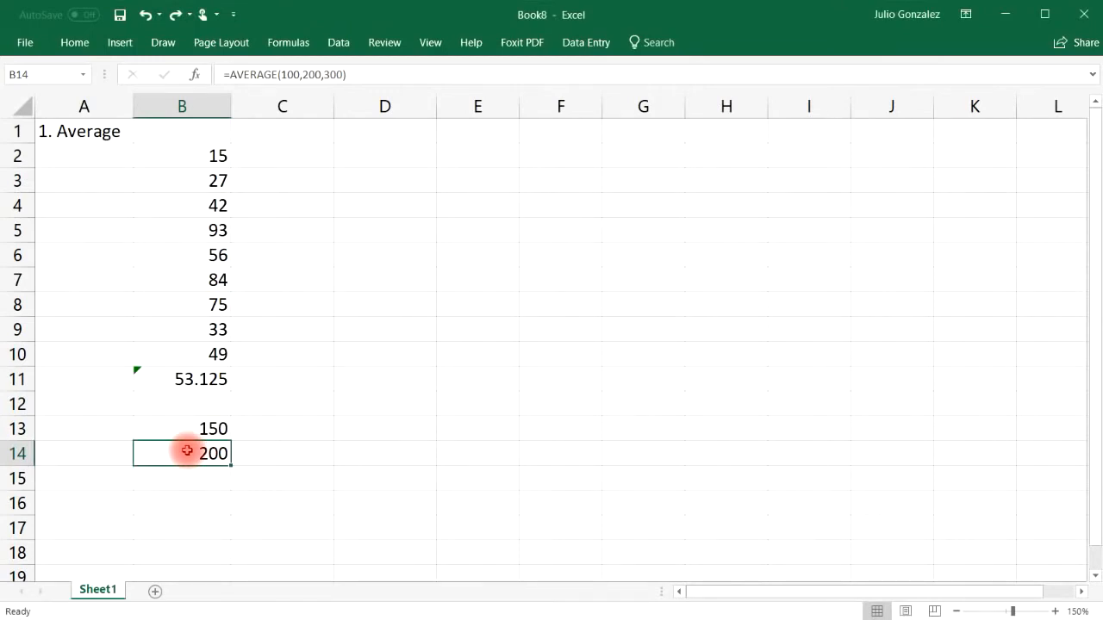
# Step: Retitle A1 as '2. Sum' and clear the old average results in B11:B14
pyautogui.click(90, 132)
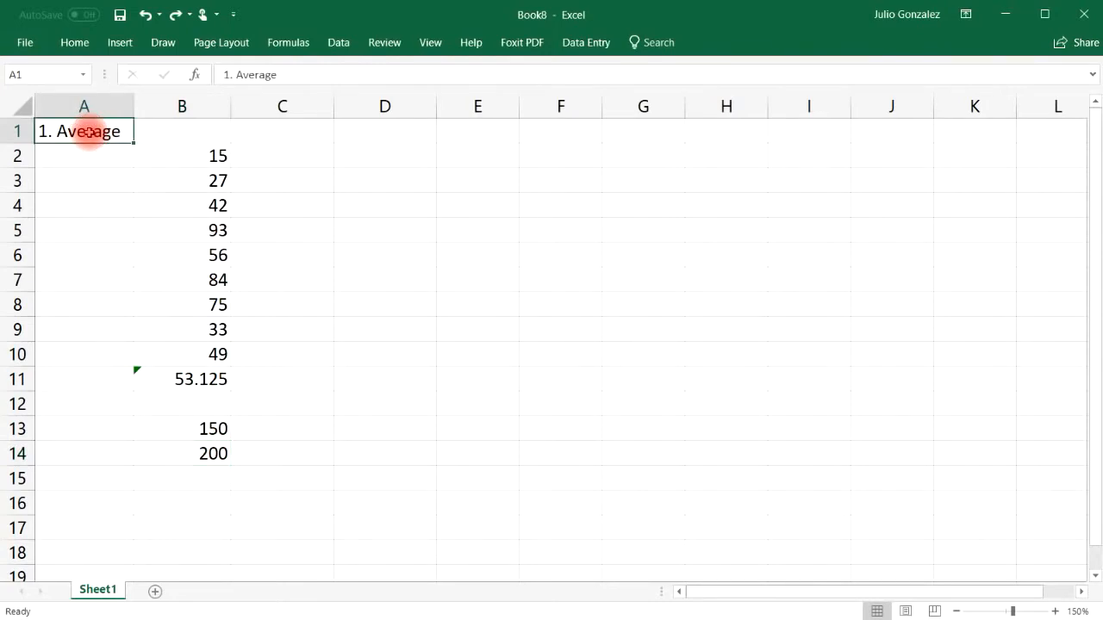
pyautogui.write('2. Sum')
pyautogui.press('Return')
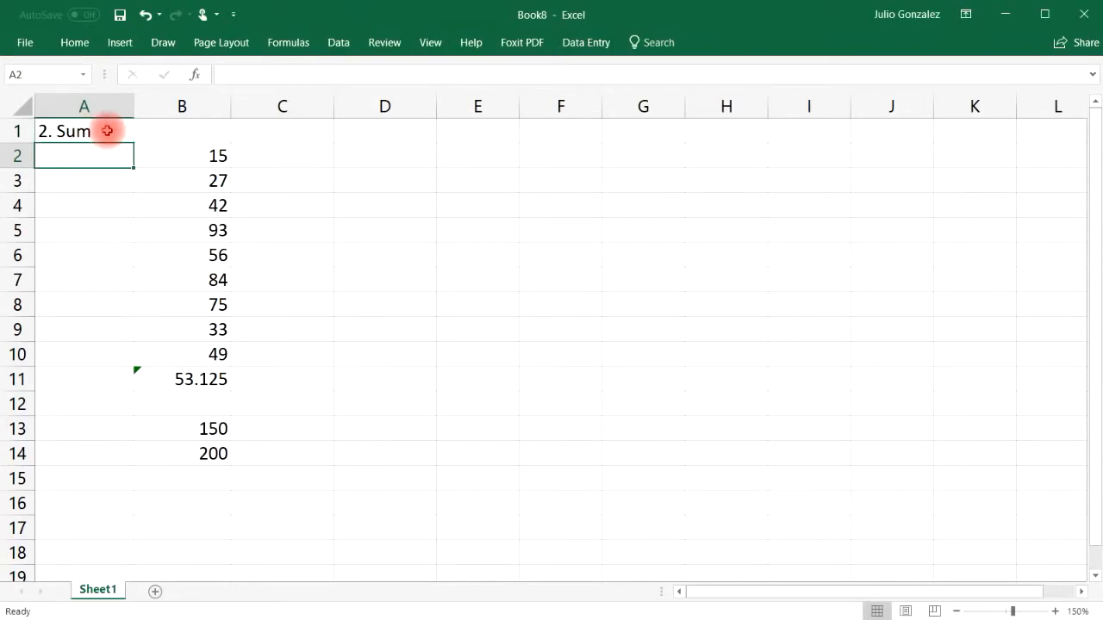
pyautogui.moveTo(167, 382); pyautogui.dragTo(201, 451)
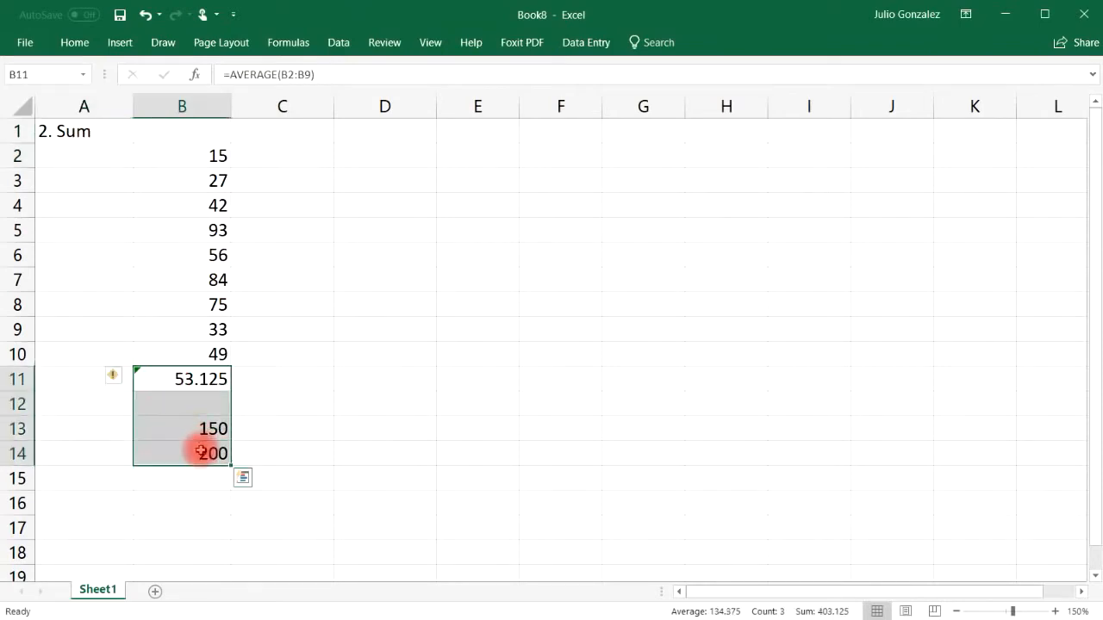
pyautogui.press('Delete')
# Step: Enter =SUM(B2:B9) in B11 to total the eight numbers
pyautogui.click(205, 379)
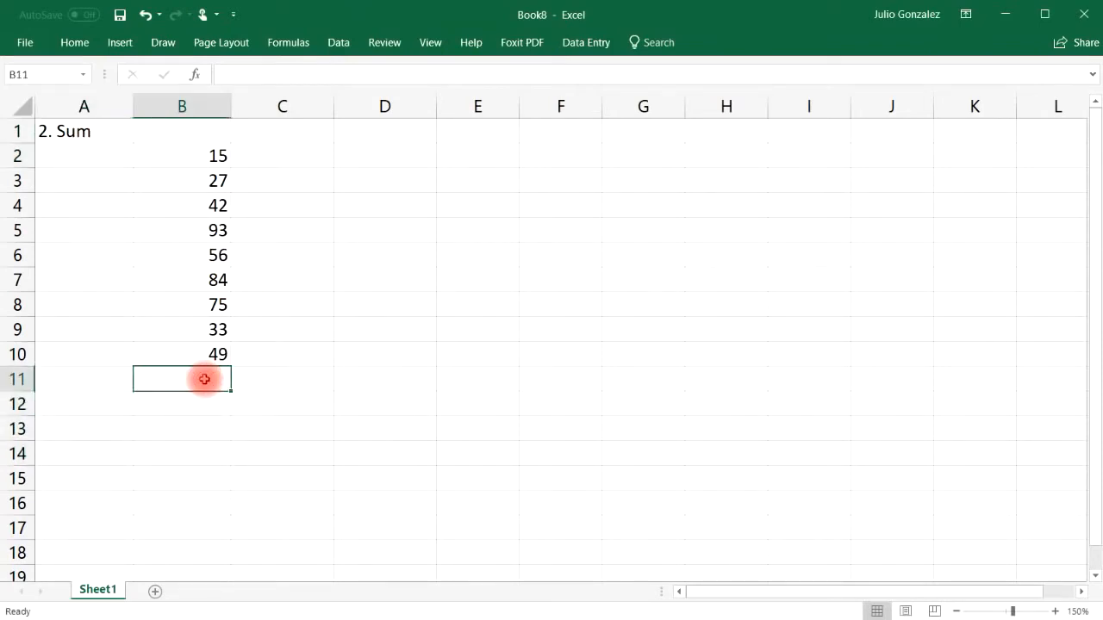
pyautogui.write('=sum(')
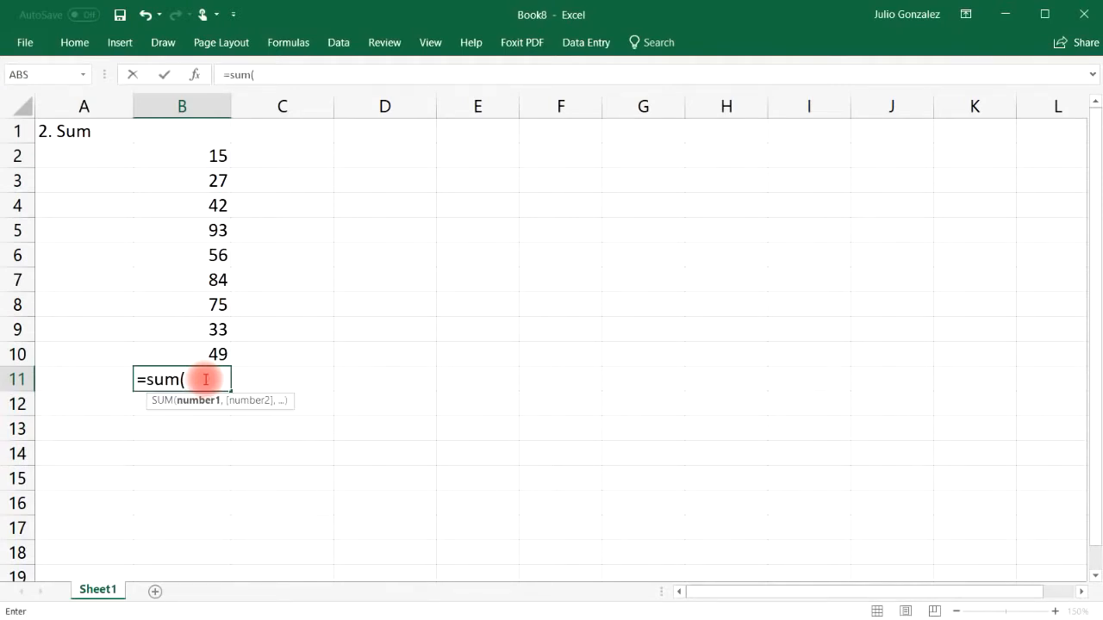
pyautogui.moveTo(212, 148); pyautogui.dragTo(192, 327)
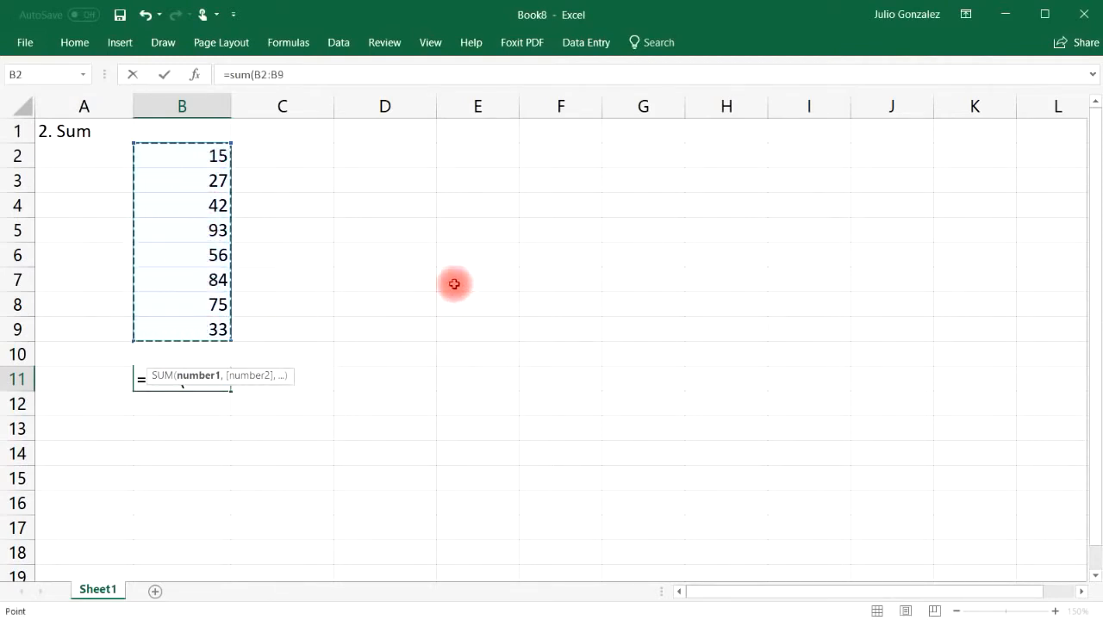
pyautogui.write(')')
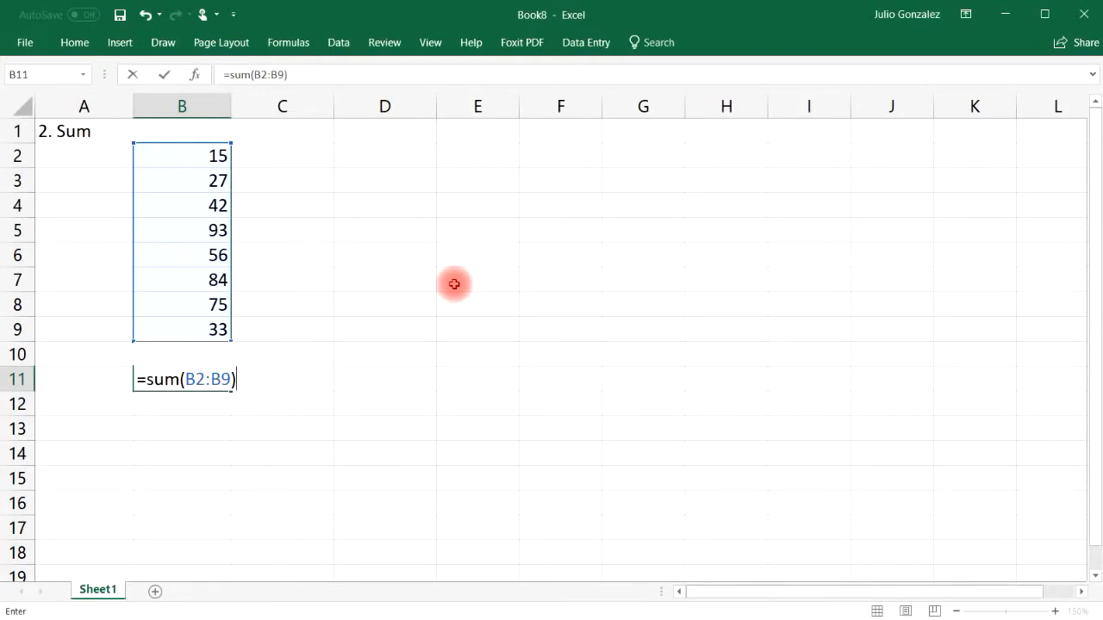
pyautogui.press('Return')
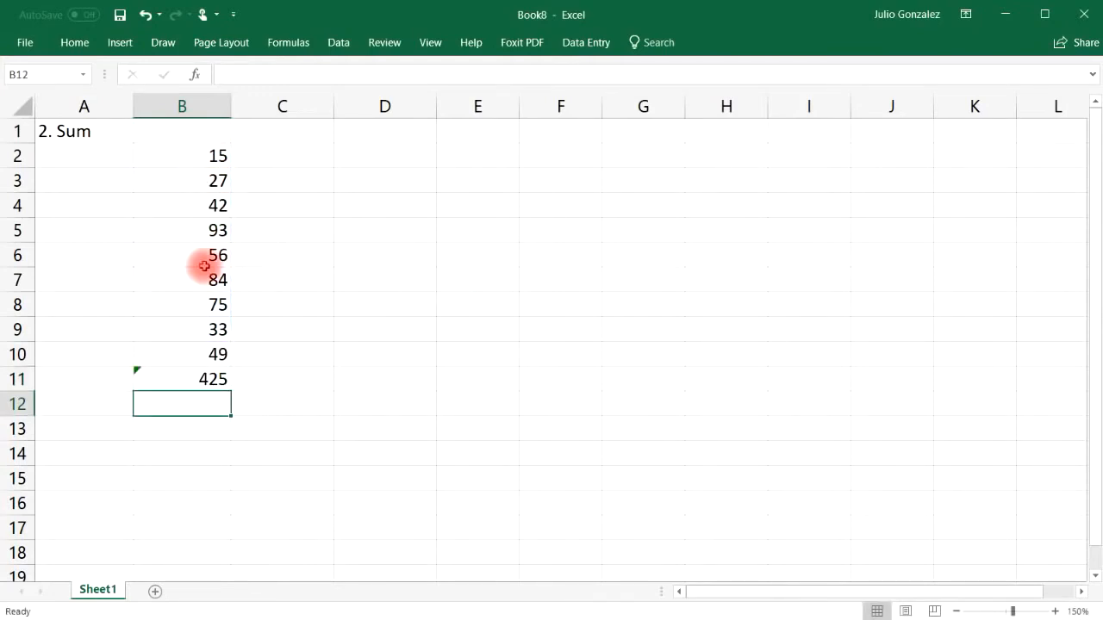
# Step: Enter =SUM(50,125) in B13 and =50+125 in B14, both giving 175
pyautogui.click(185, 426)
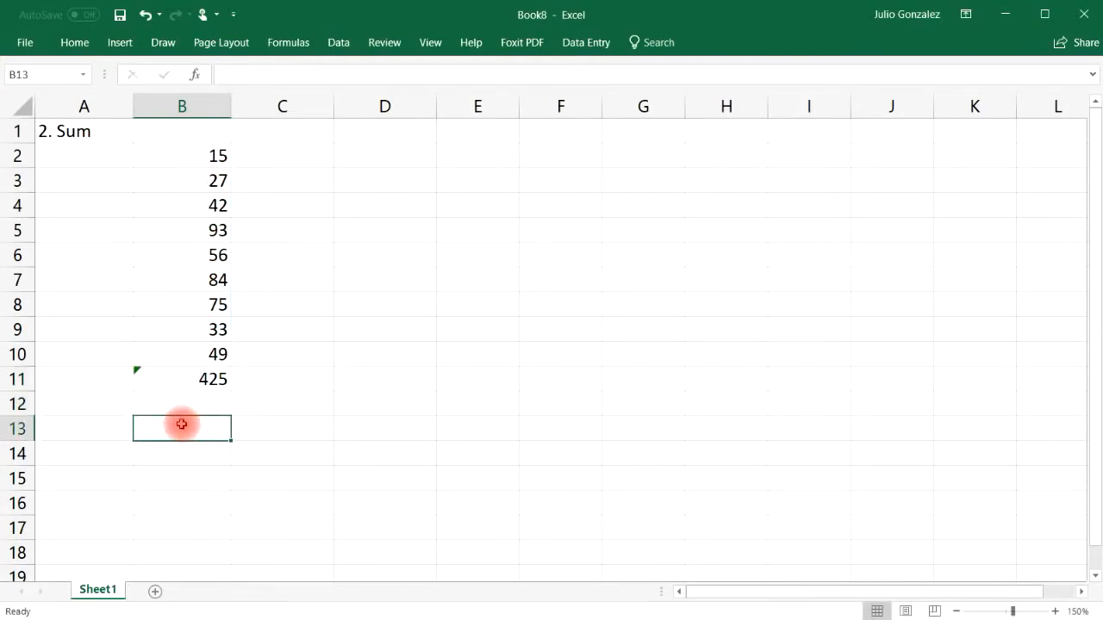
pyautogui.write('=sum')
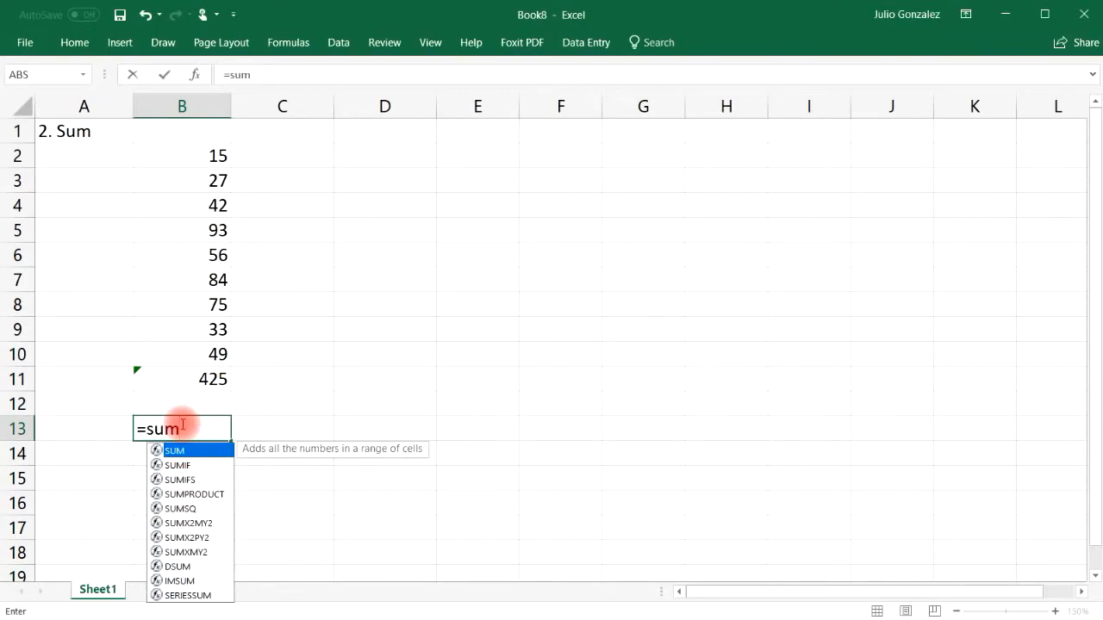
pyautogui.write('(')
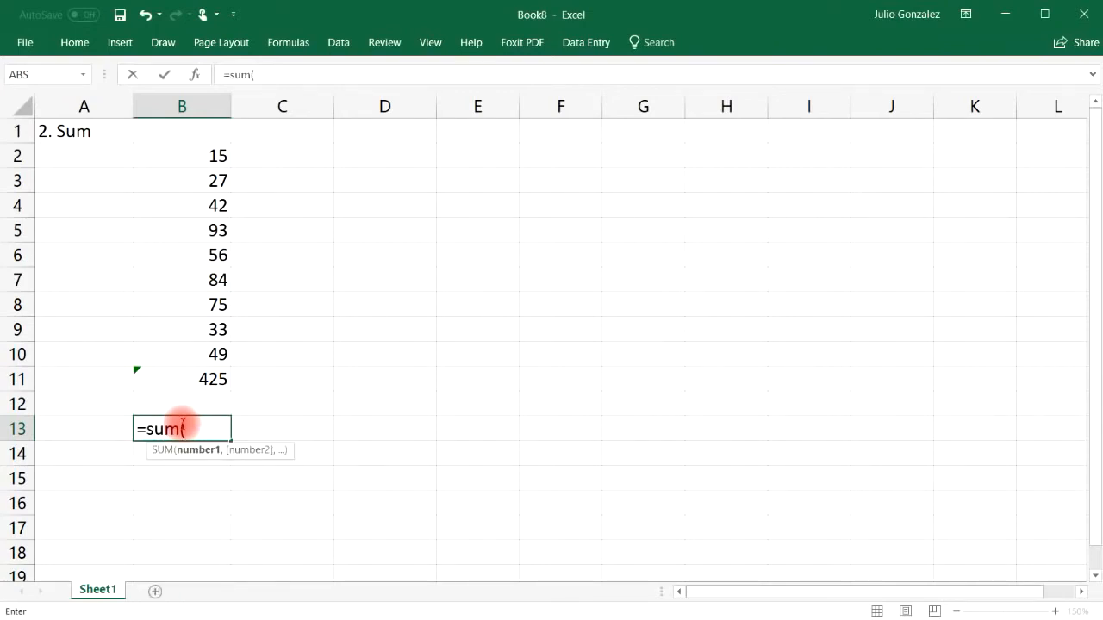
pyautogui.write('50,125)')
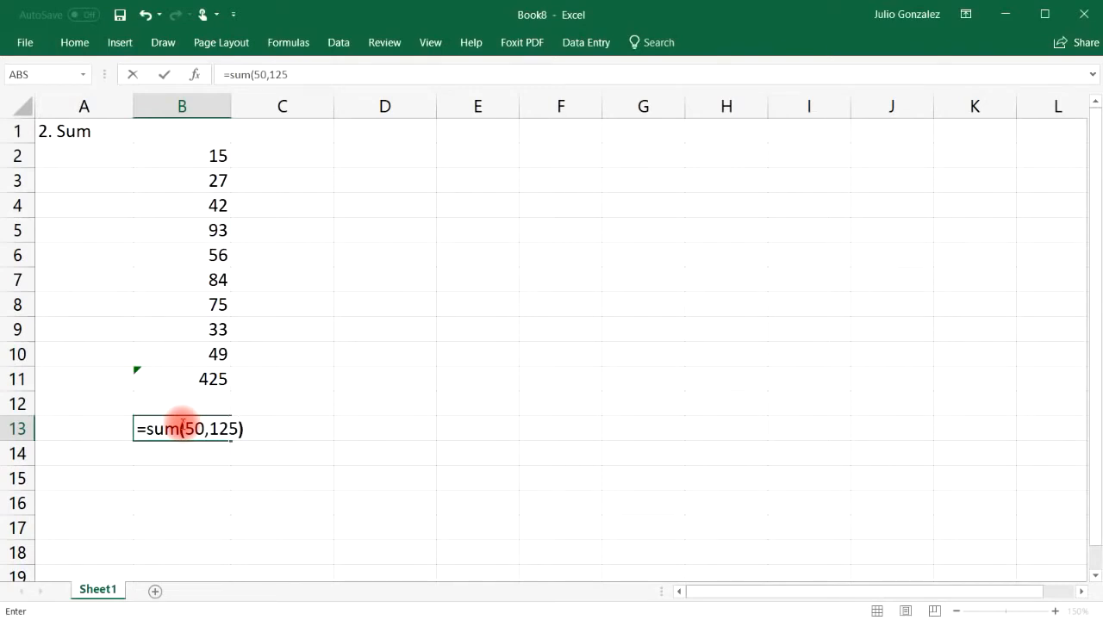
pyautogui.press('Return')
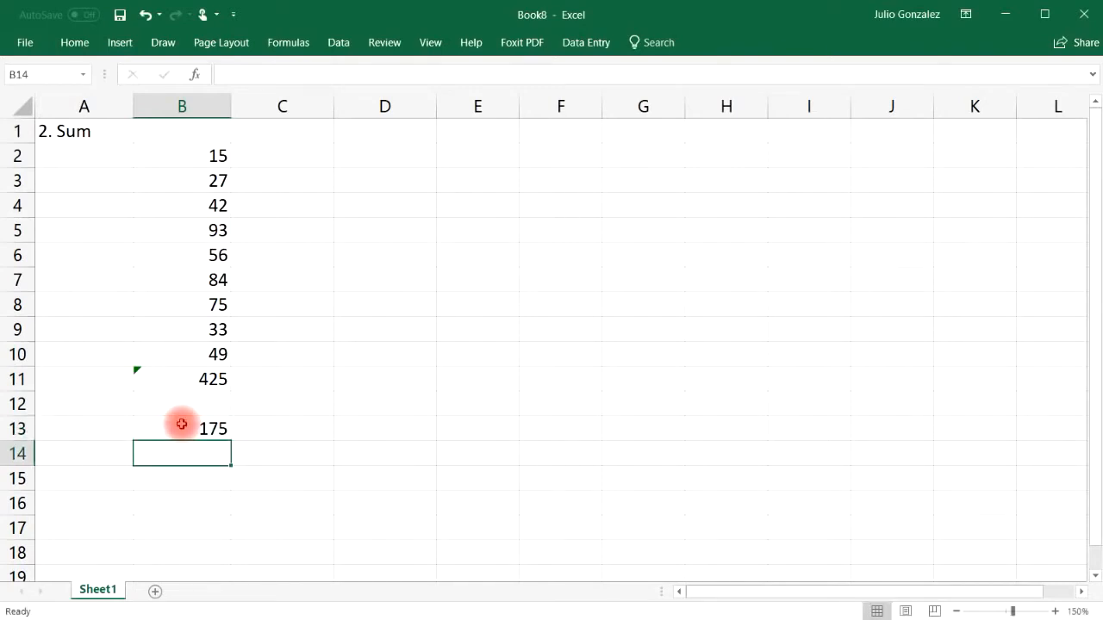
pyautogui.click(182, 424)
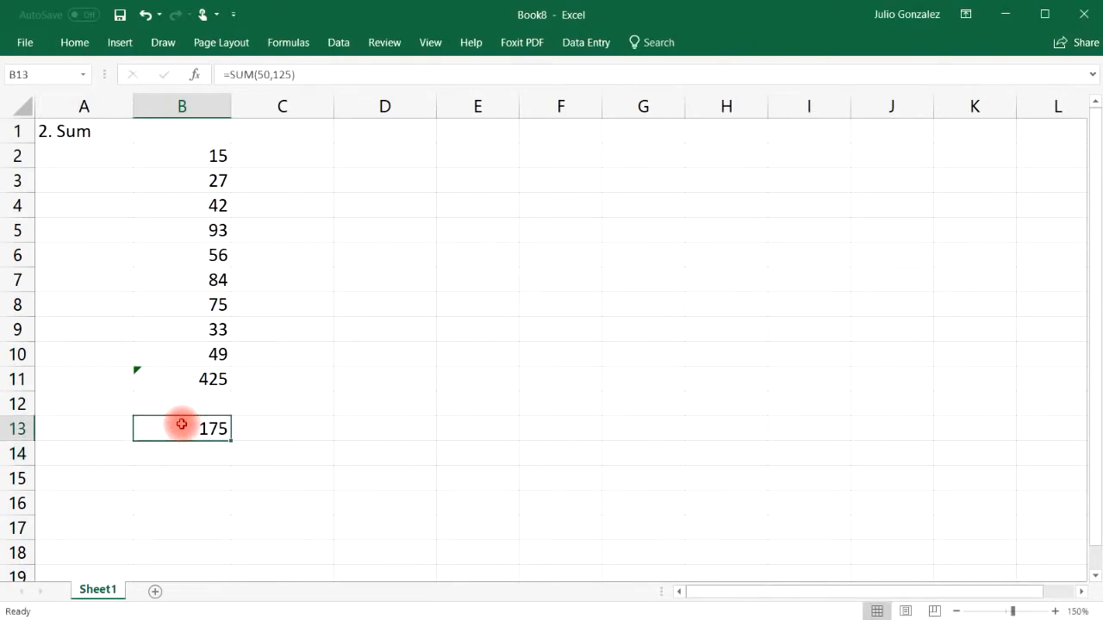
pyautogui.click(186, 455)
pyautogui.write('=')
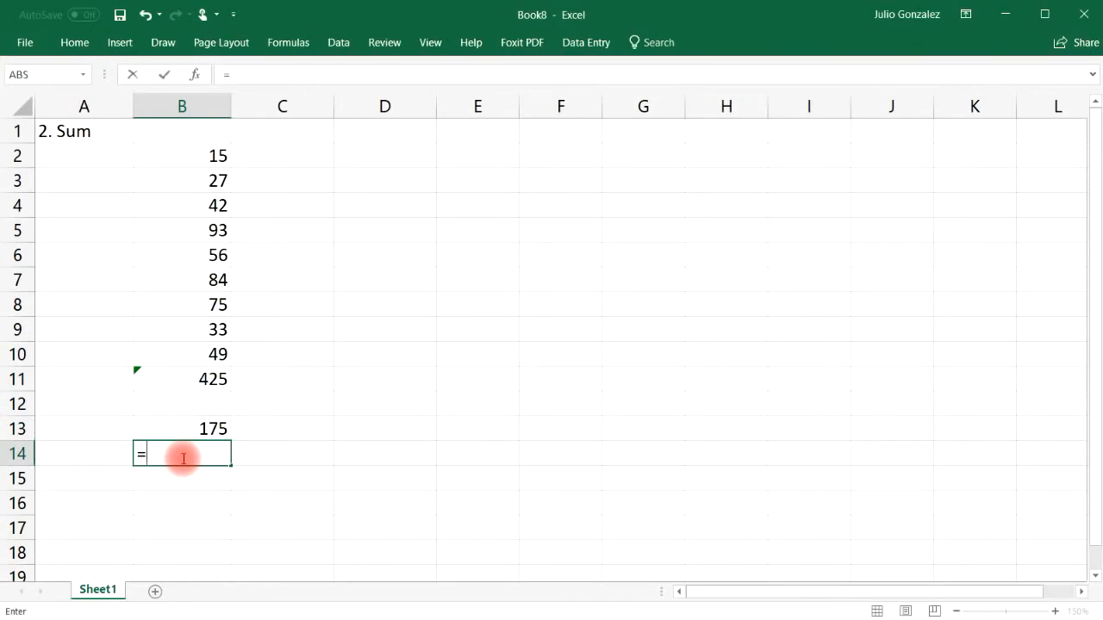
pyautogui.write('50+125')
pyautogui.press('Return')
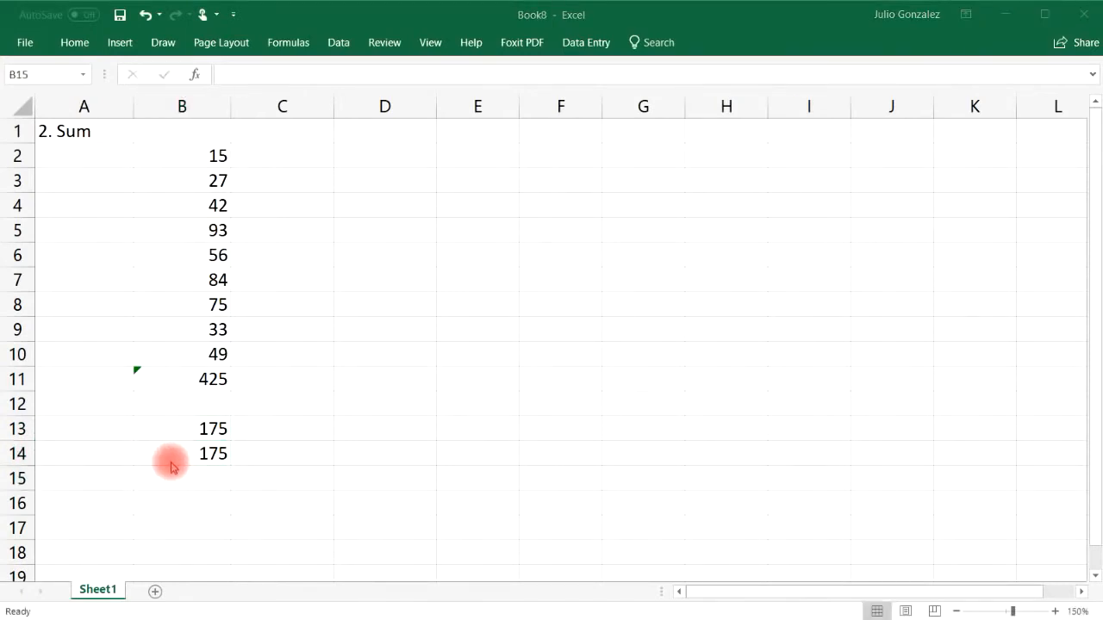
# Step: Enter =SUM(100,200,300) in B15 and =100+200+300 in B16, both giving 600
pyautogui.click(173, 474)
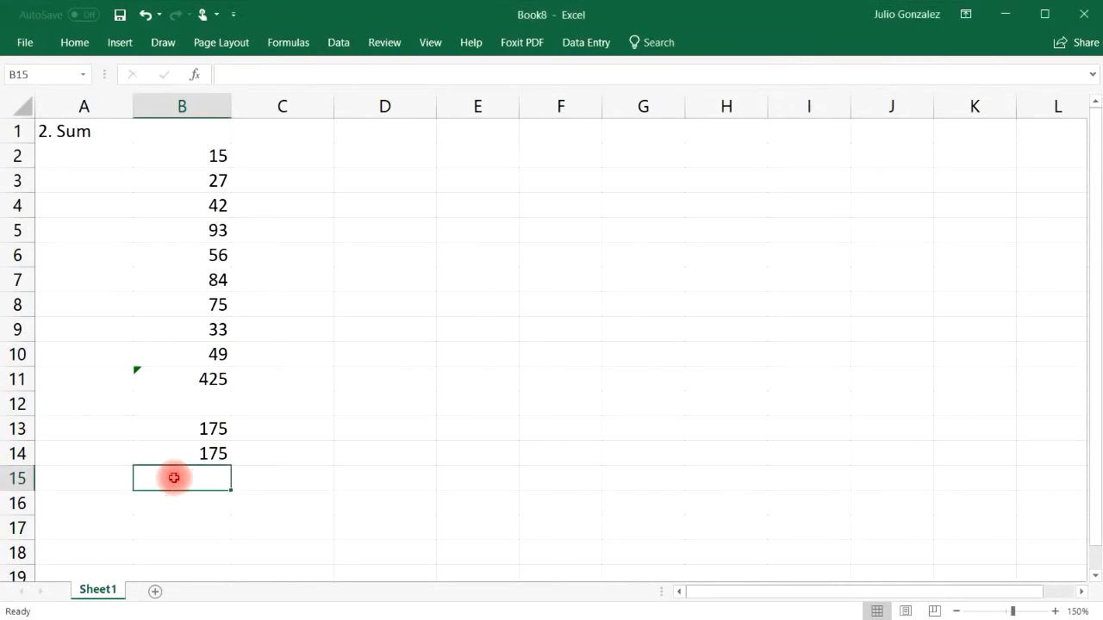
pyautogui.doubleClick(175, 478)
pyautogui.write('=')
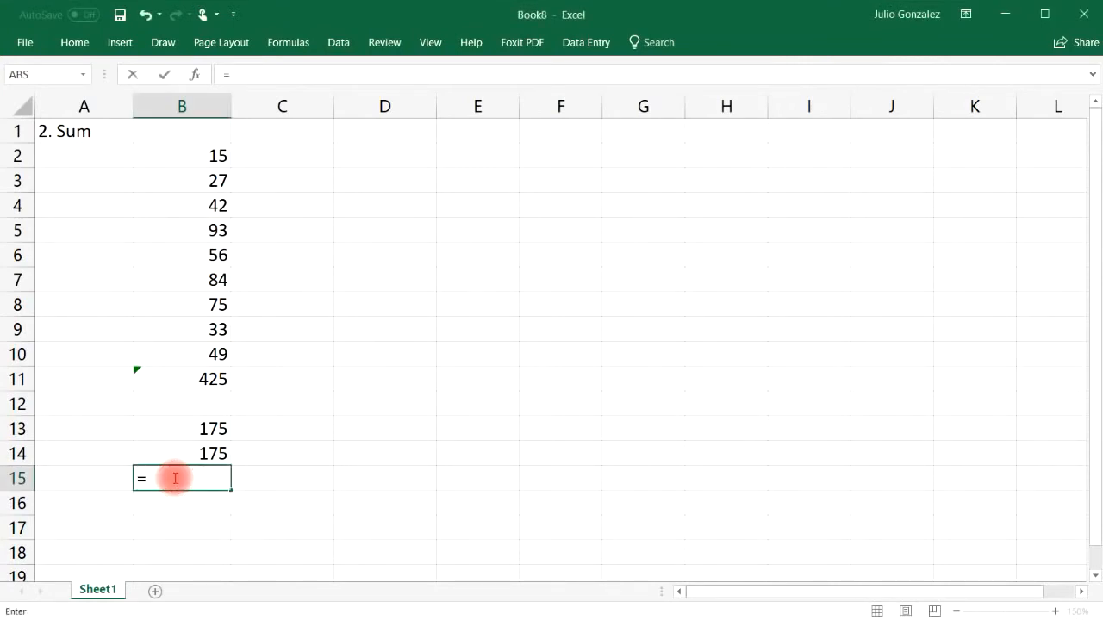
pyautogui.write('s')
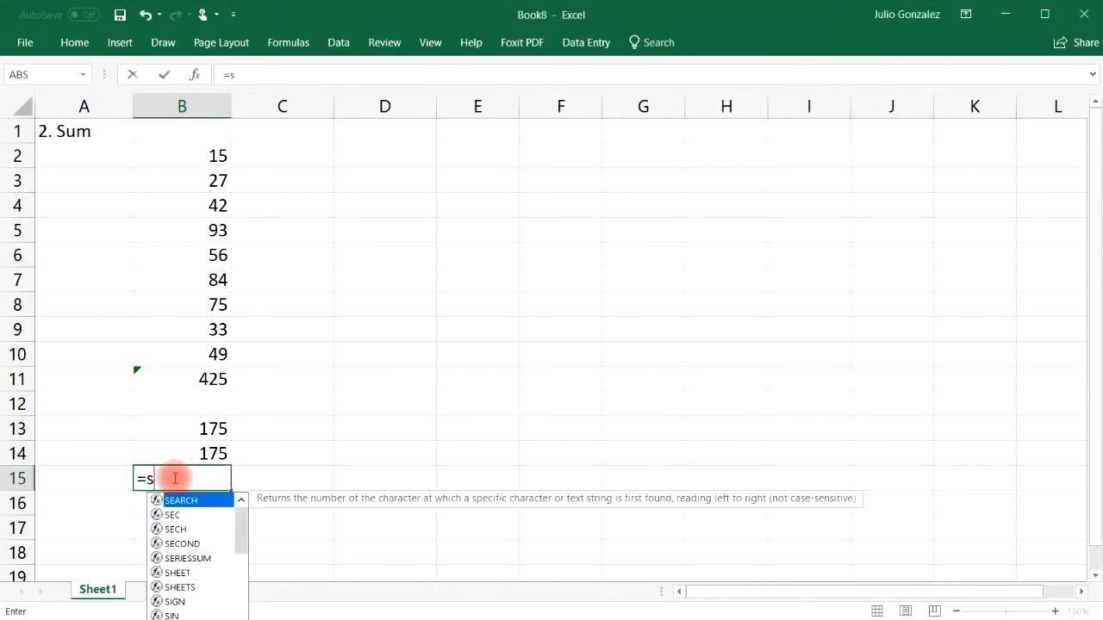
pyautogui.write('um(100')
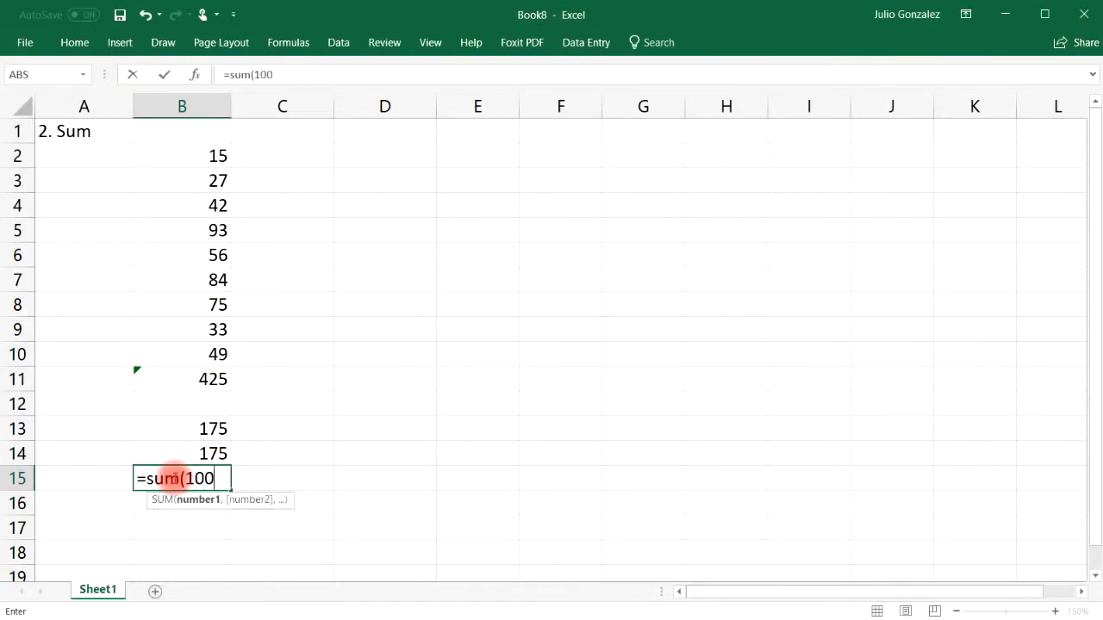
pyautogui.write(',200,30')
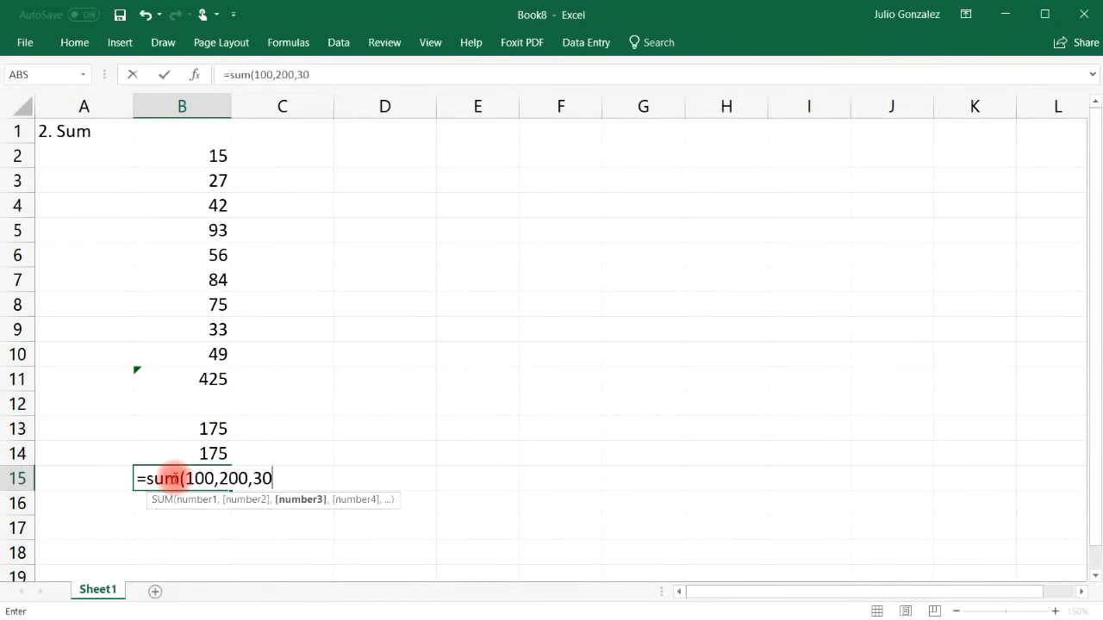
pyautogui.write('0)')
pyautogui.press('Return')
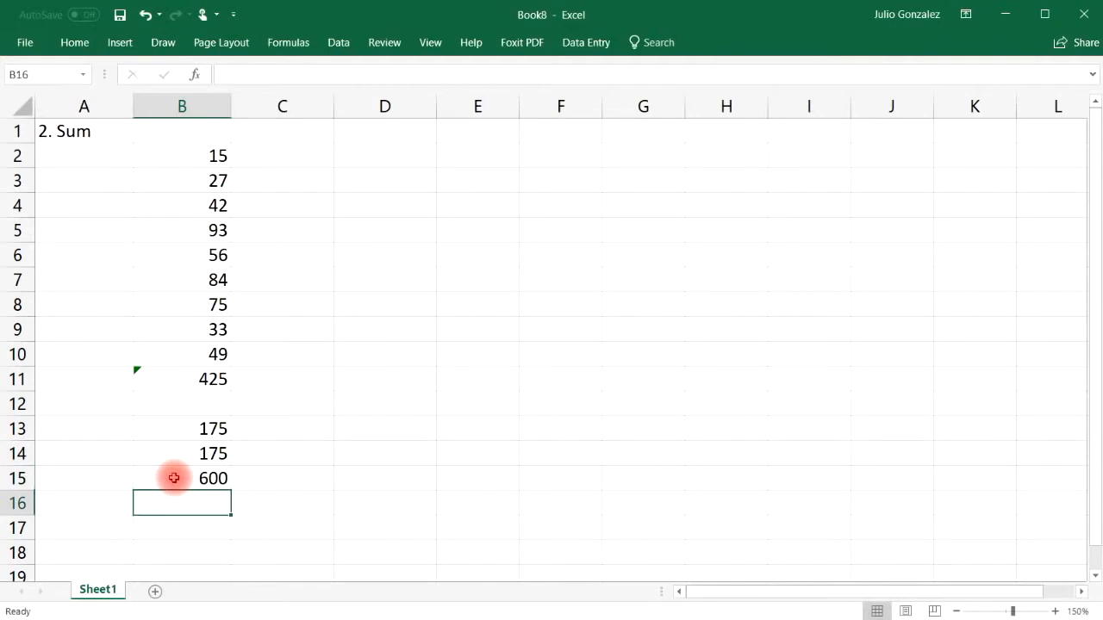
pyautogui.write('=')
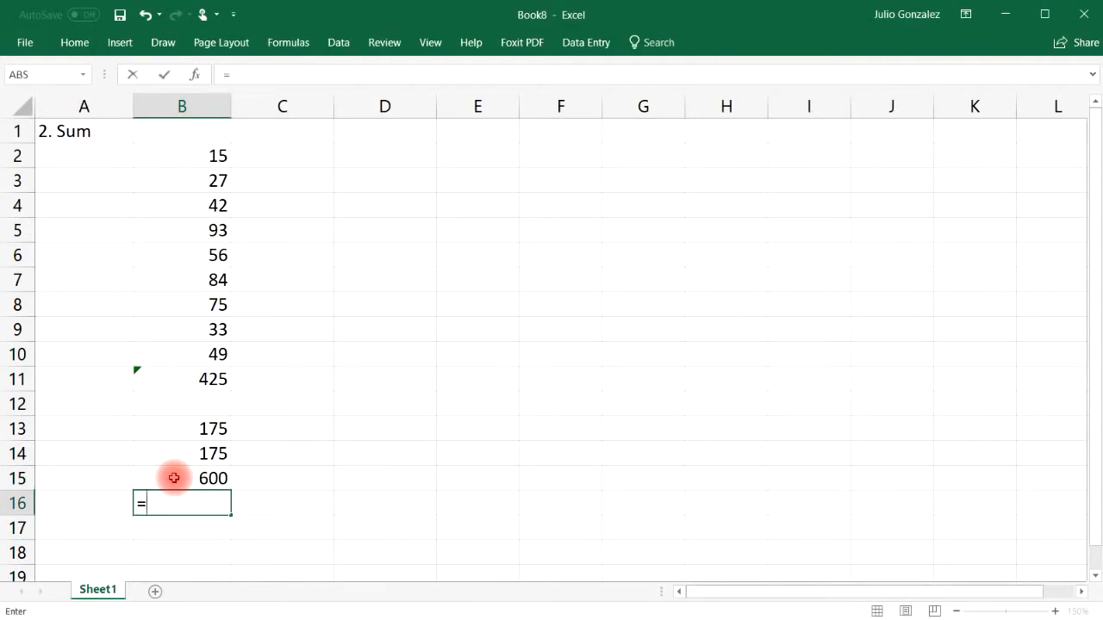
pyautogui.write('100+200+300')
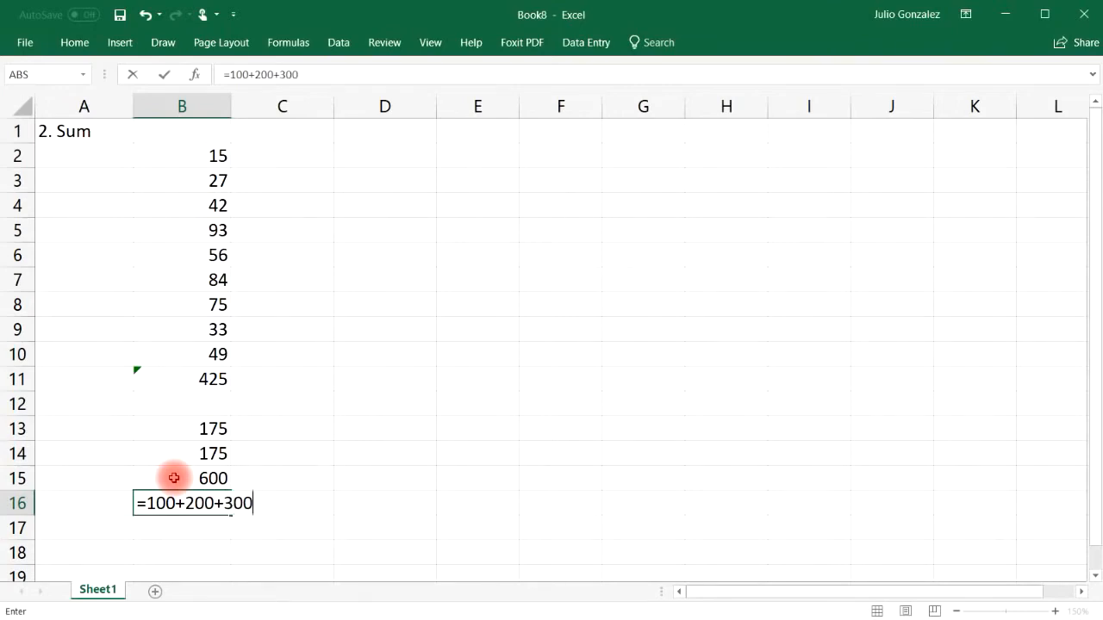
pyautogui.press('Return')
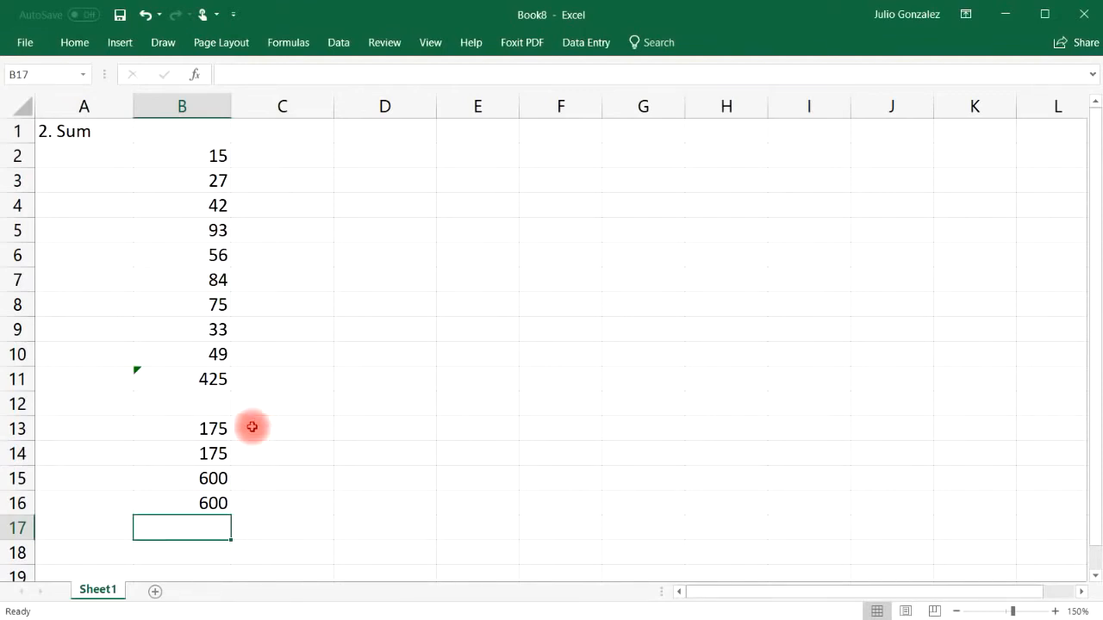
pyautogui.moveTo(66, 124); pyautogui.dragTo(223, 504)
# Step: Clear the sum examples and title A1 '3. SumIf' above the Car Type/Number table
pyautogui.press('Delete')
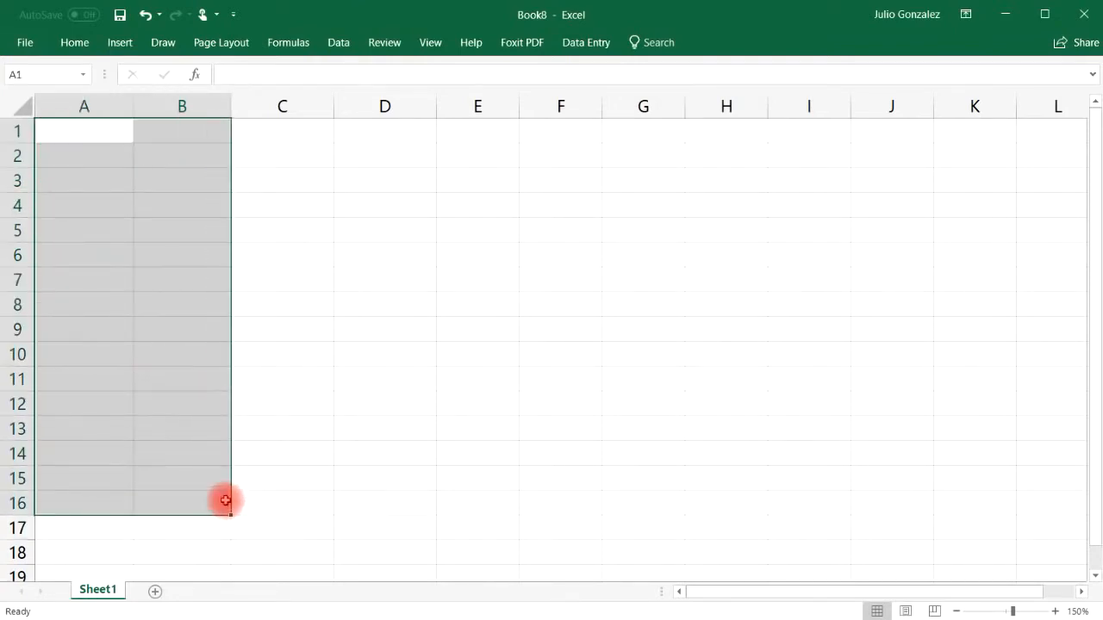
pyautogui.click(168, 146)
pyautogui.click(79, 128)
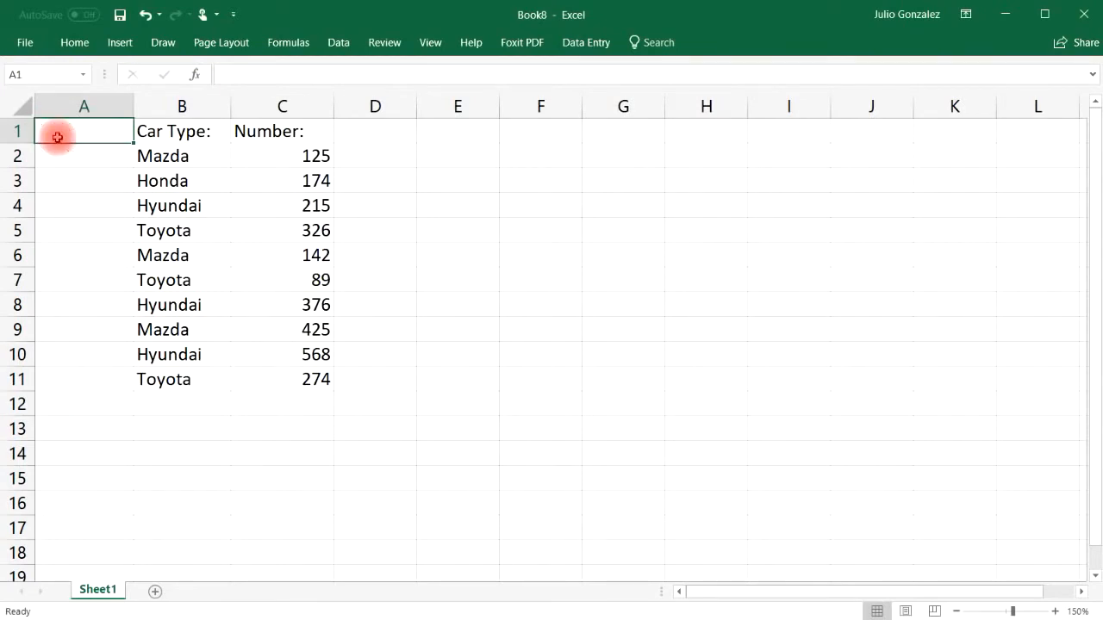
pyautogui.write('3. SumIf')
pyautogui.press('Return')
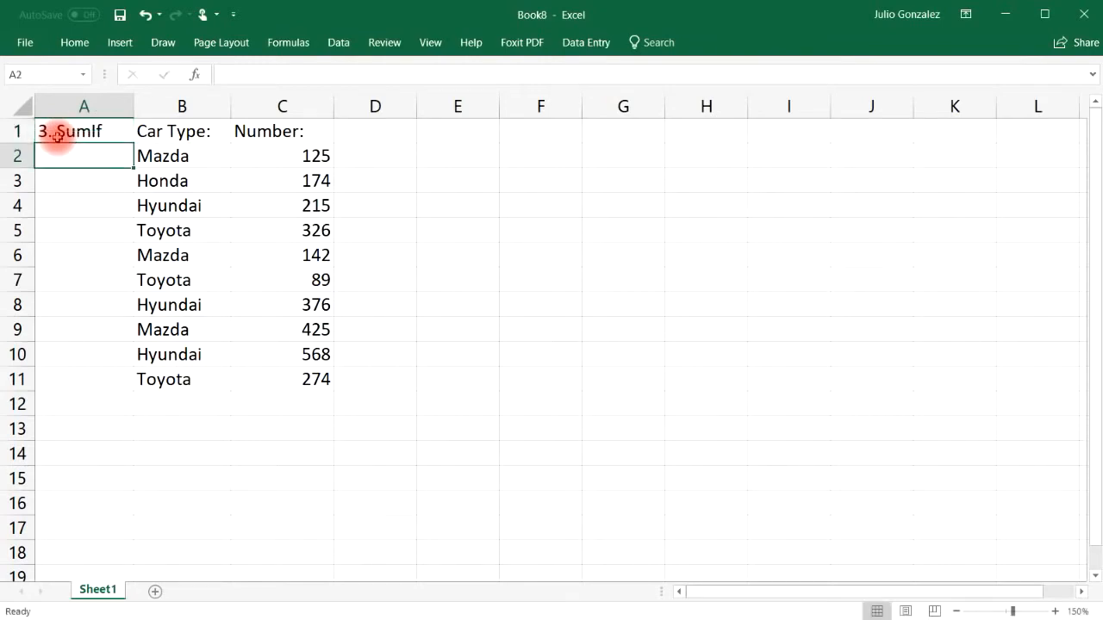
# Step: Total the Number column with =SUM(C2:C11) in C12, then delete the 2714 result
pyautogui.click(290, 401)
pyautogui.write('=sum(')
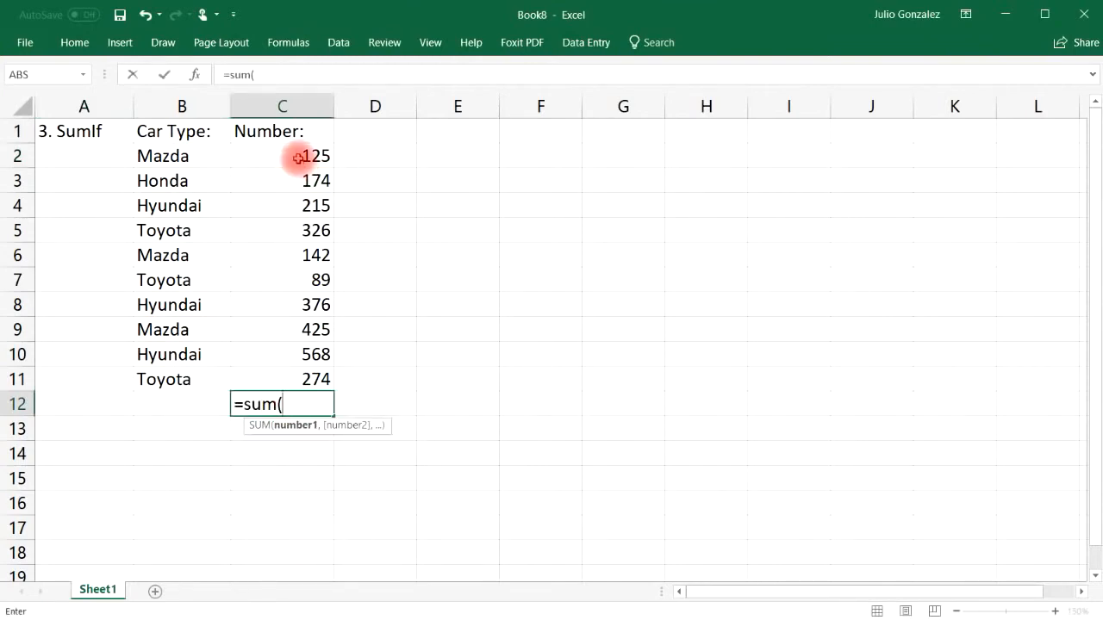
pyautogui.moveTo(299, 153); pyautogui.dragTo(298, 377)
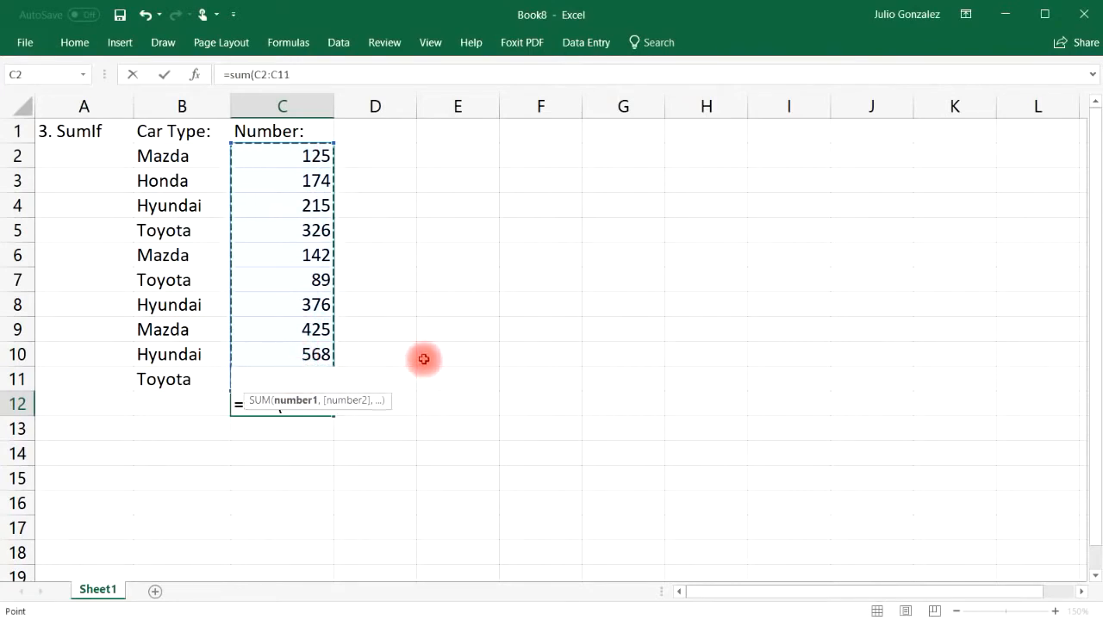
pyautogui.write(')')
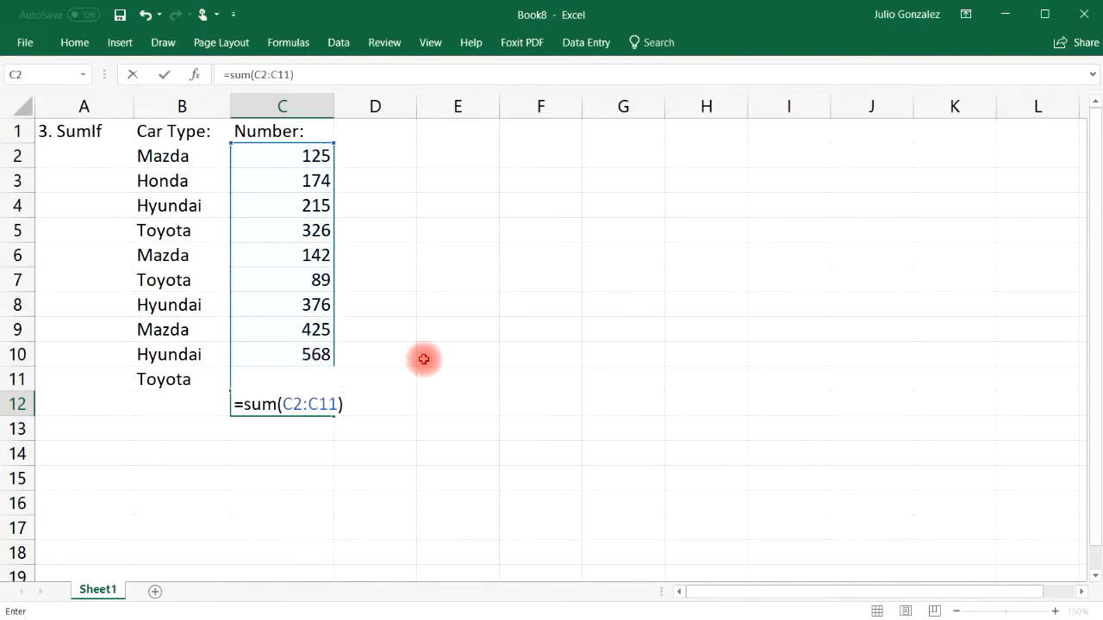
pyautogui.press('Return')
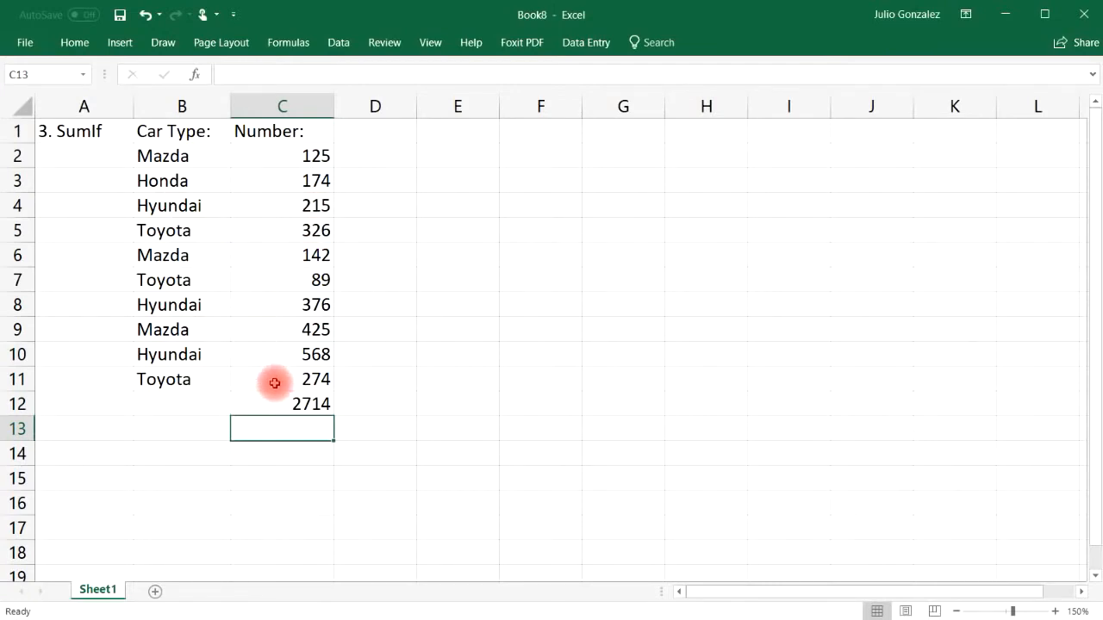
pyautogui.click(318, 402)
pyautogui.press('Delete')
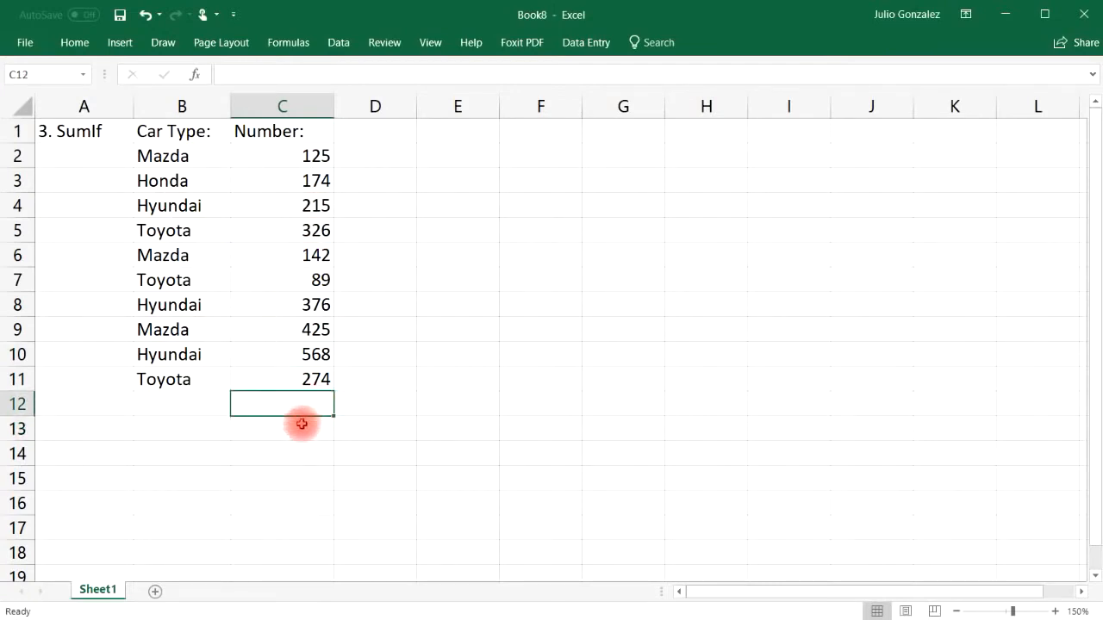
# Step: Label C13 'SumIf:'
pyautogui.click(304, 422)
pyautogui.write('Sum')
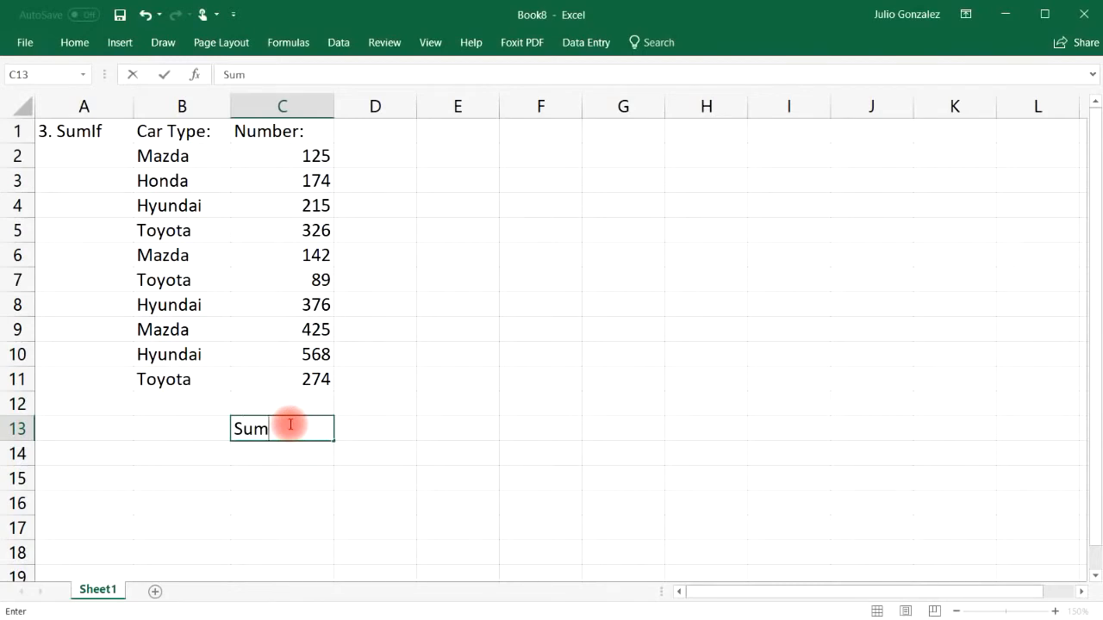
pyautogui.write('If:')
pyautogui.press('Return')
# Step: Fill cell C14 yellow from the Home tab's Fill Color
pyautogui.press('Left')
pyautogui.press('Up')
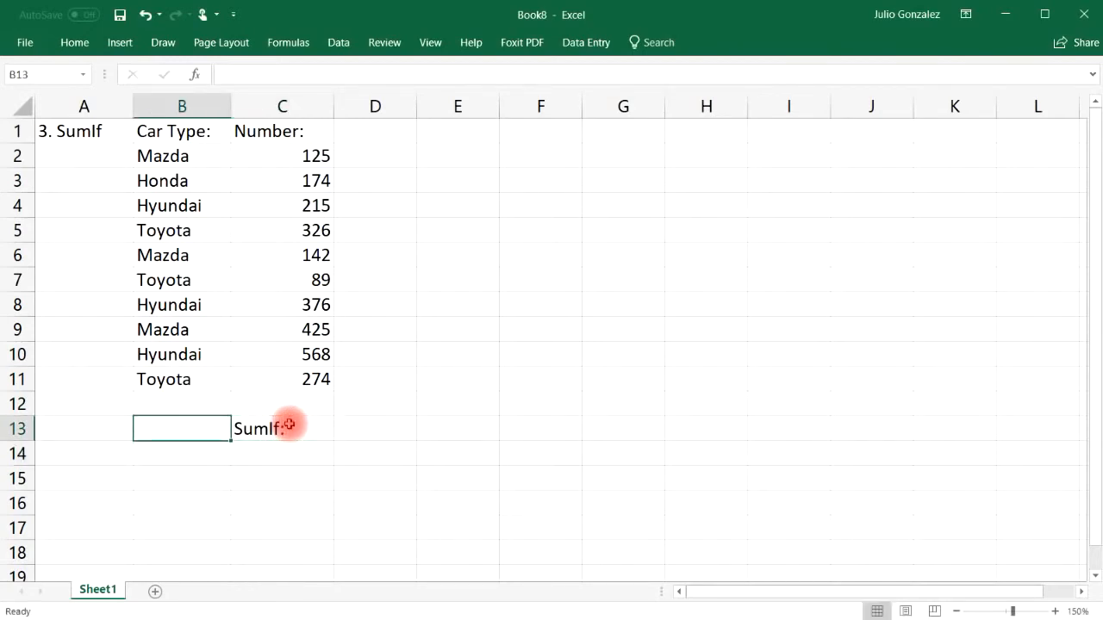
pyautogui.press('Down')
pyautogui.press('Right')
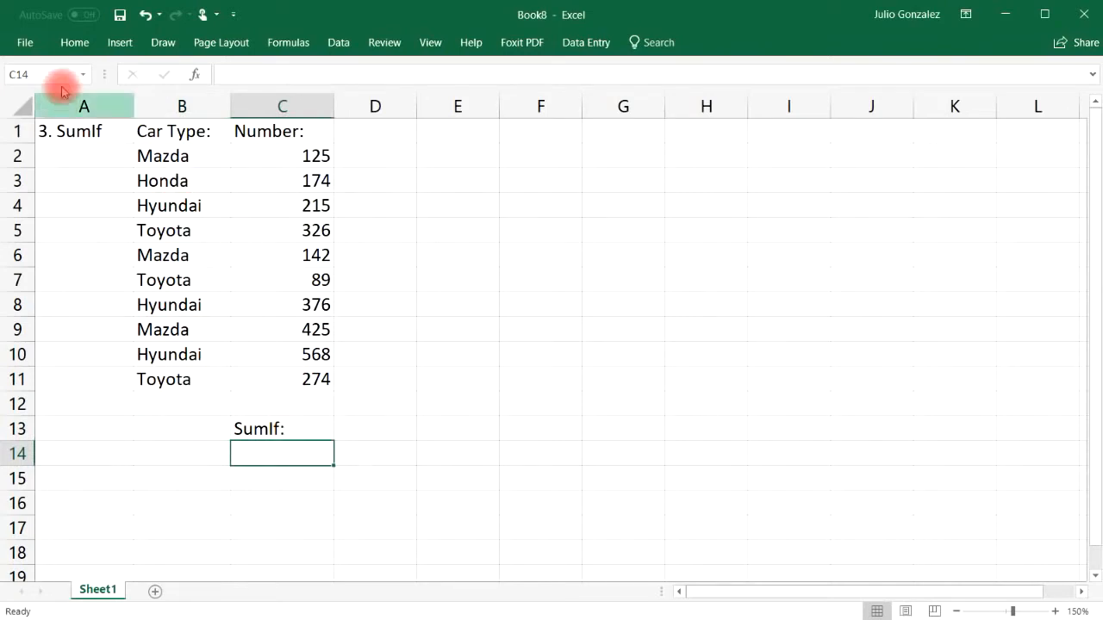
pyautogui.click(76, 46)
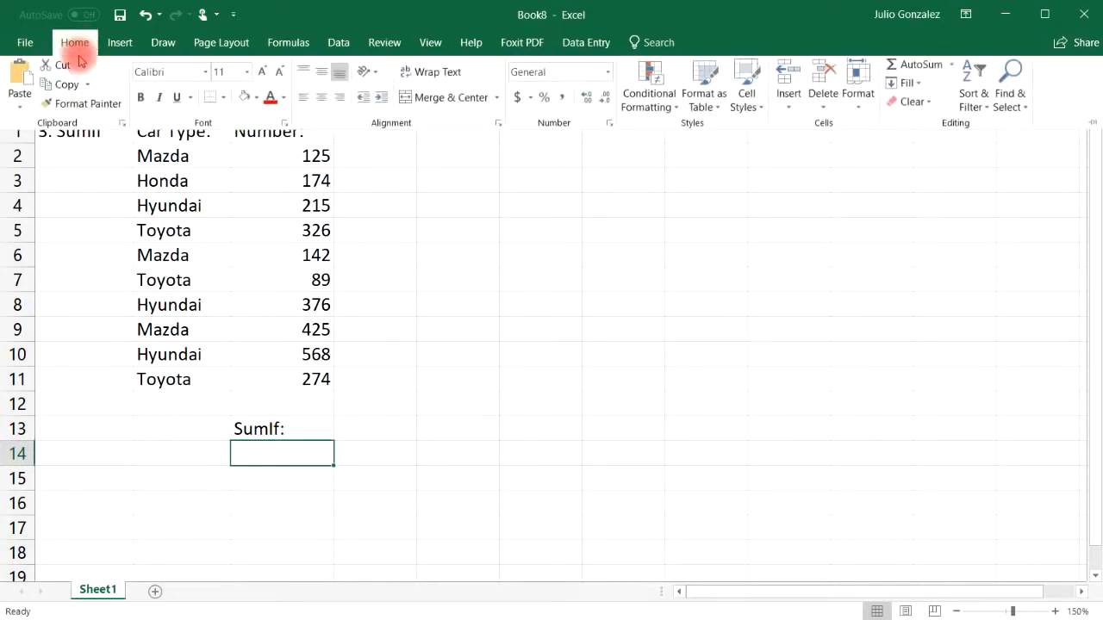
pyautogui.click(256, 101)
pyautogui.click(284, 227)
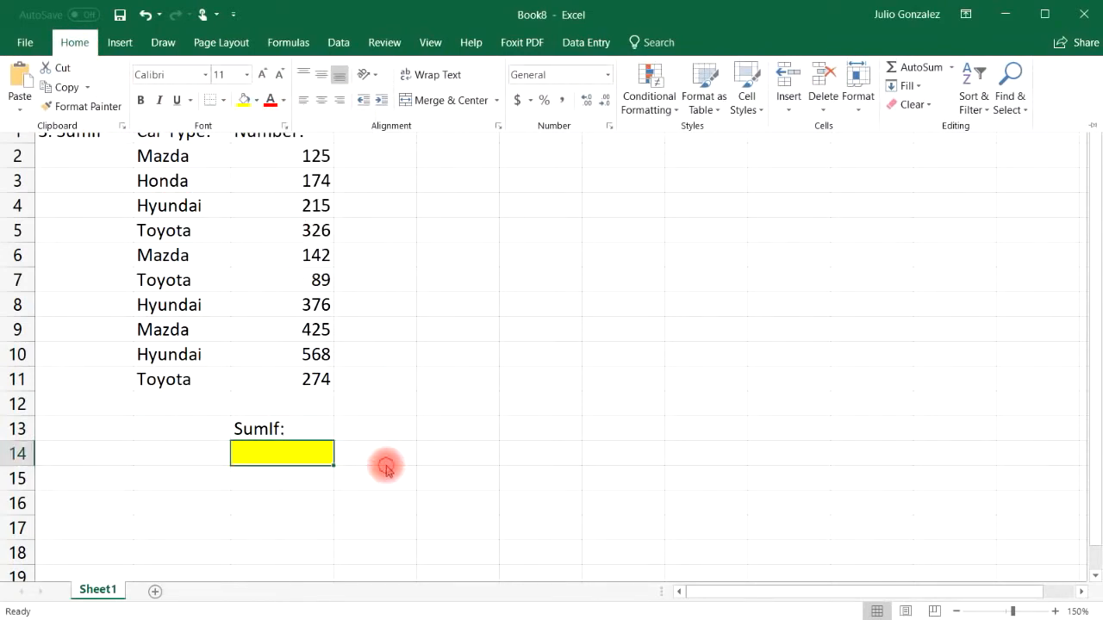
# Step: Type the label 'Mazda:' in B13
pyautogui.click(171, 427)
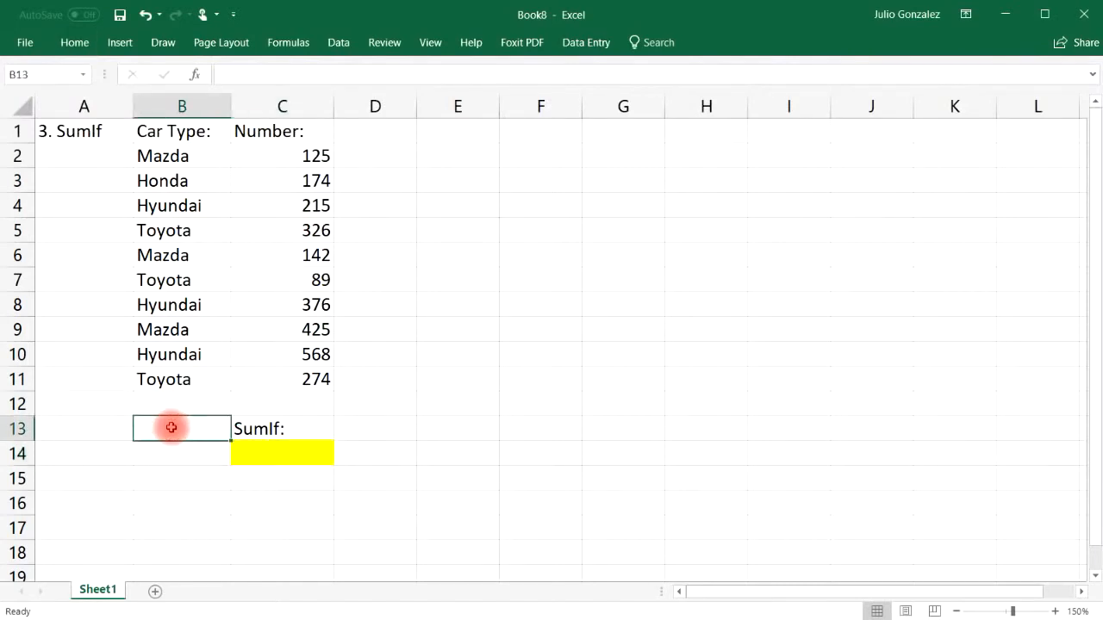
pyautogui.write('Mazd')
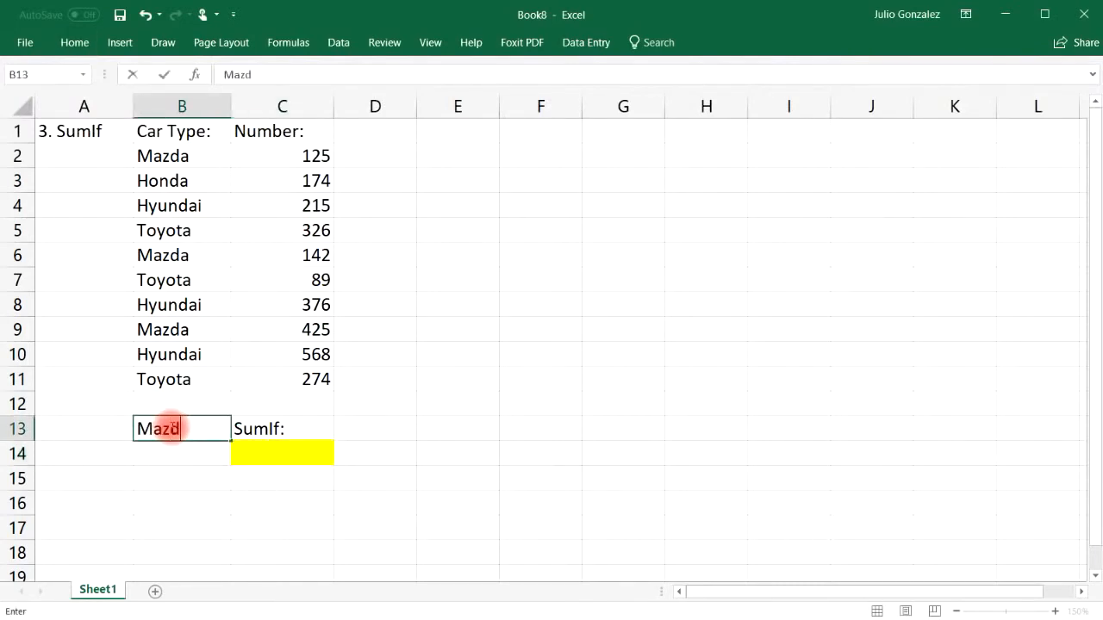
pyautogui.write('a:')
pyautogui.press('Return')
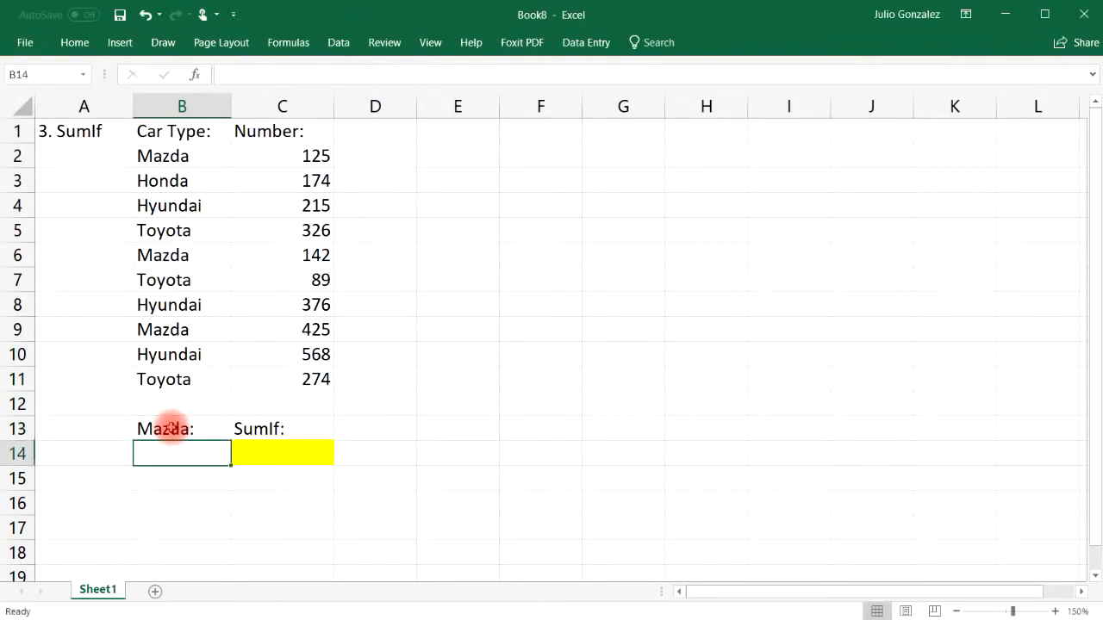
pyautogui.moveTo(293, 154); pyautogui.dragTo(297, 374)
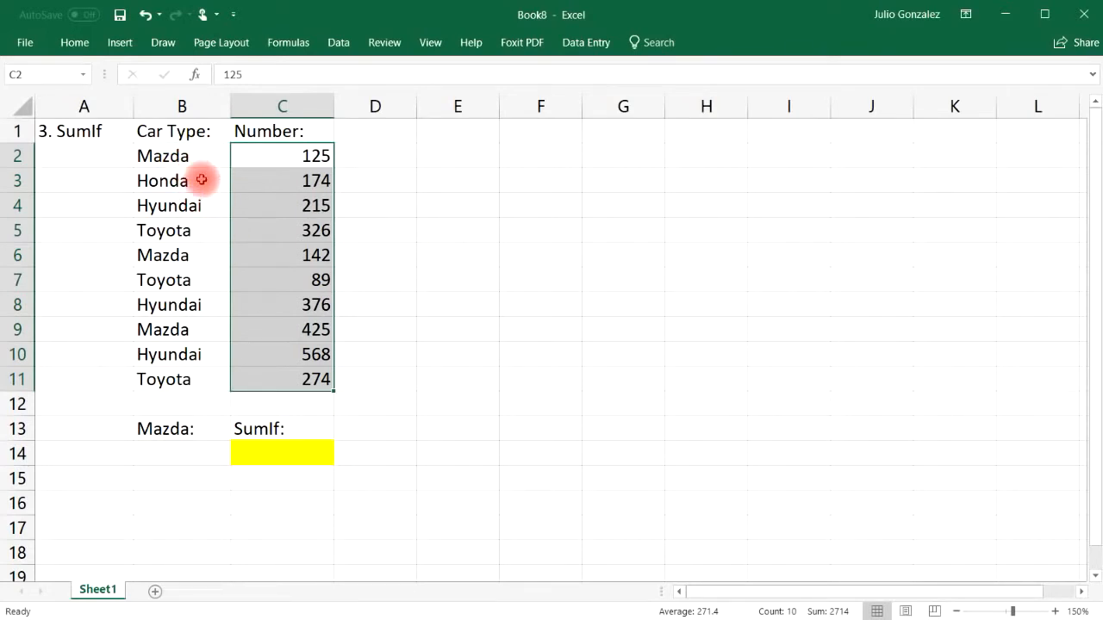
pyautogui.click(193, 401)
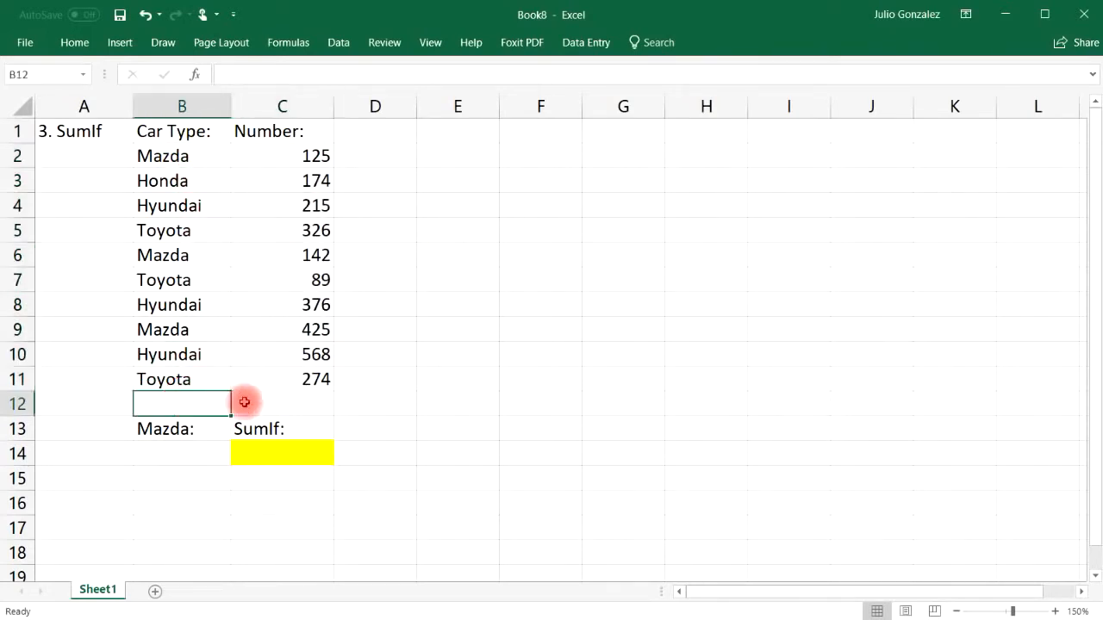
# Step: Enter =SUMIF(B2:B11,B14,C2:C11) in yellow cell C14, which currently returns 0
pyautogui.click(266, 457)
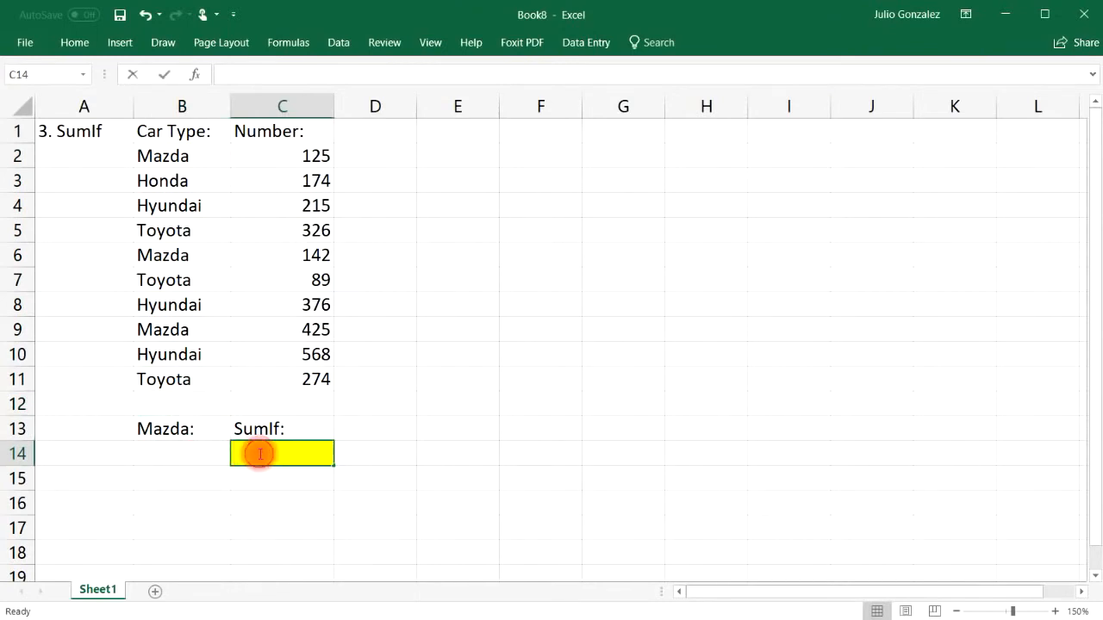
pyautogui.write('=')
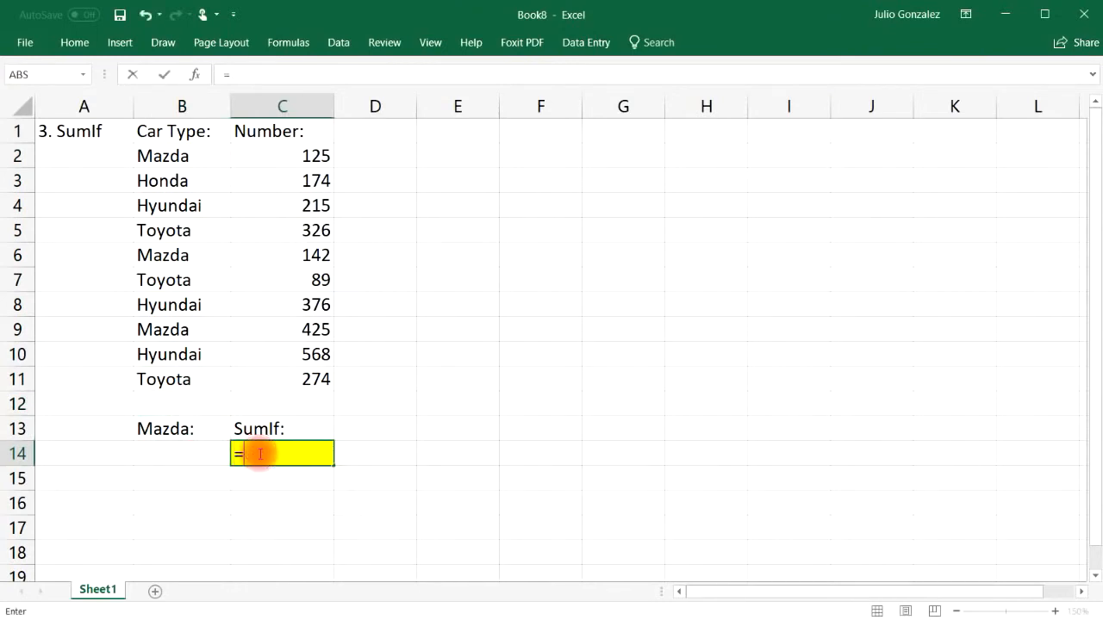
pyautogui.write('sumif(')
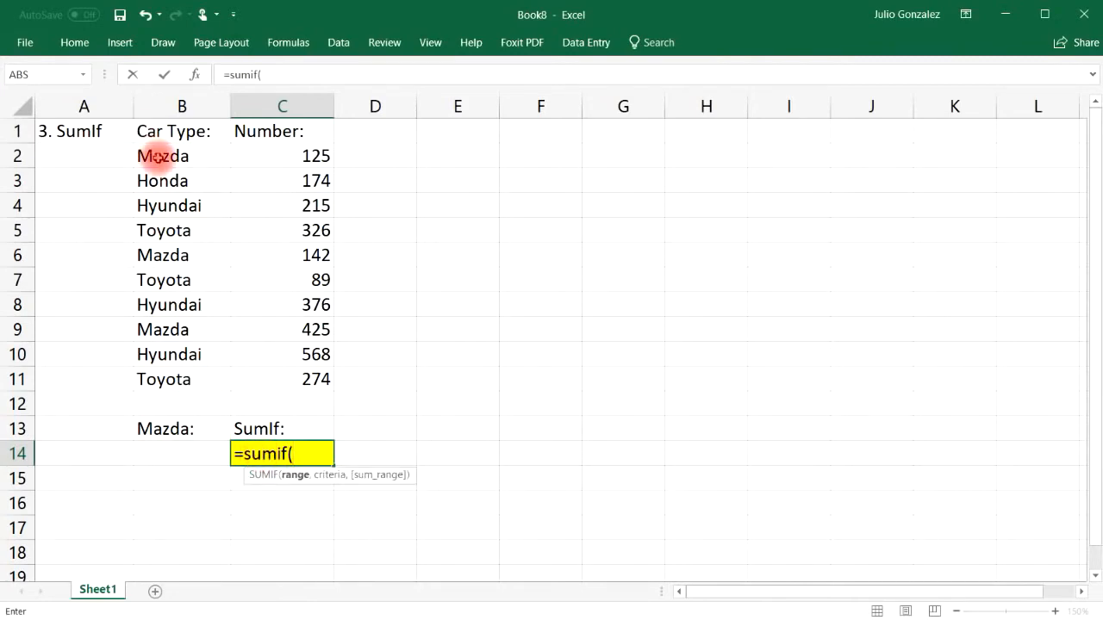
pyautogui.moveTo(158, 156); pyautogui.dragTo(153, 381)
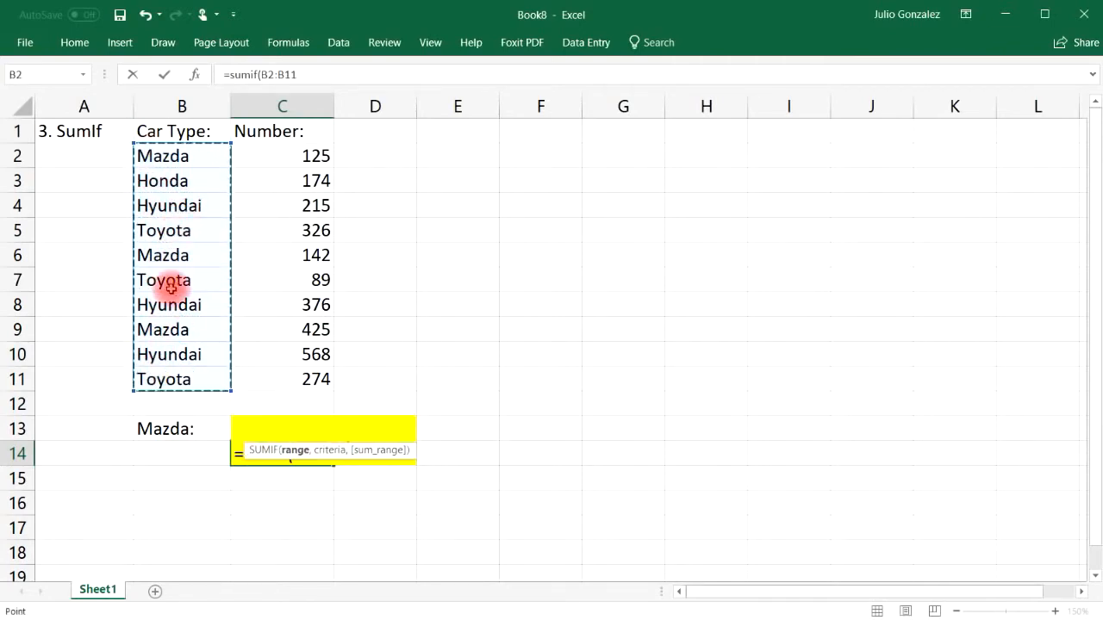
pyautogui.write(',')
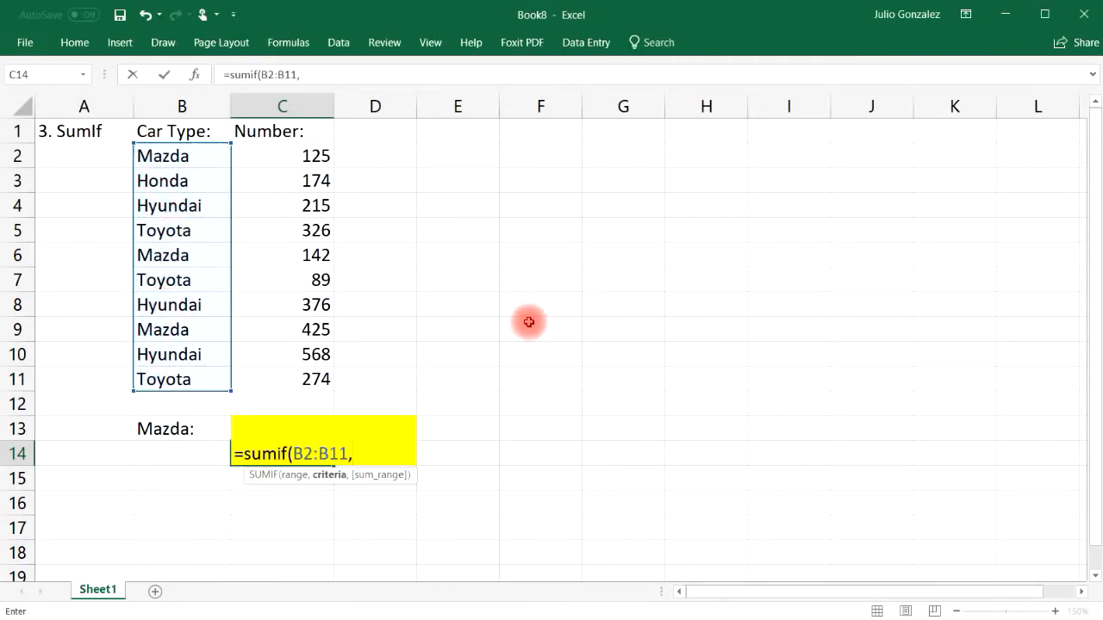
pyautogui.click(183, 453)
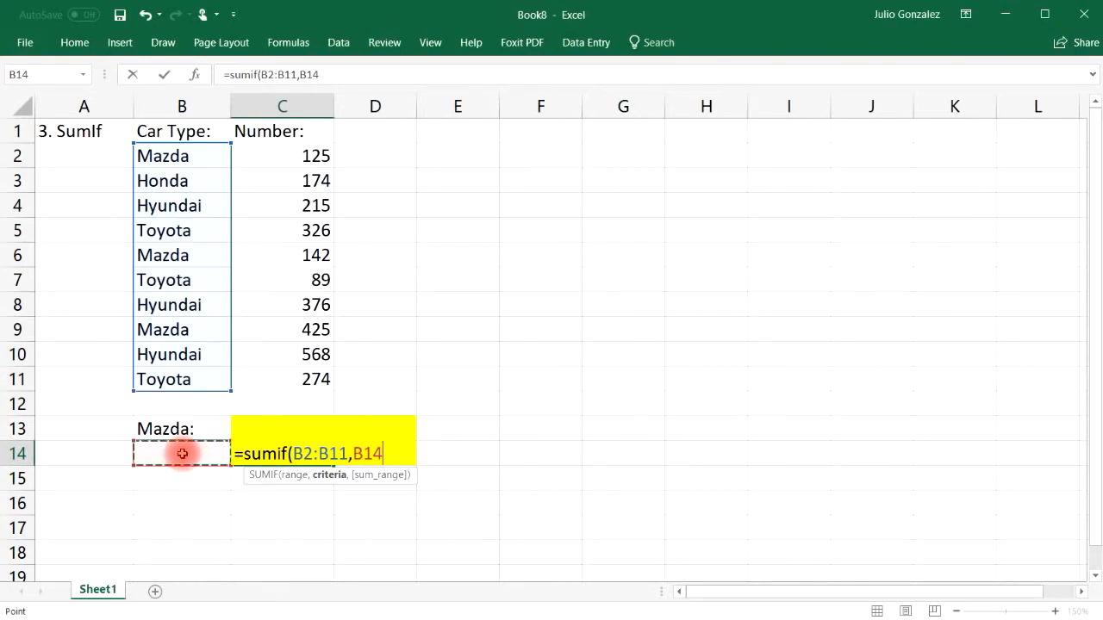
pyautogui.write(',')
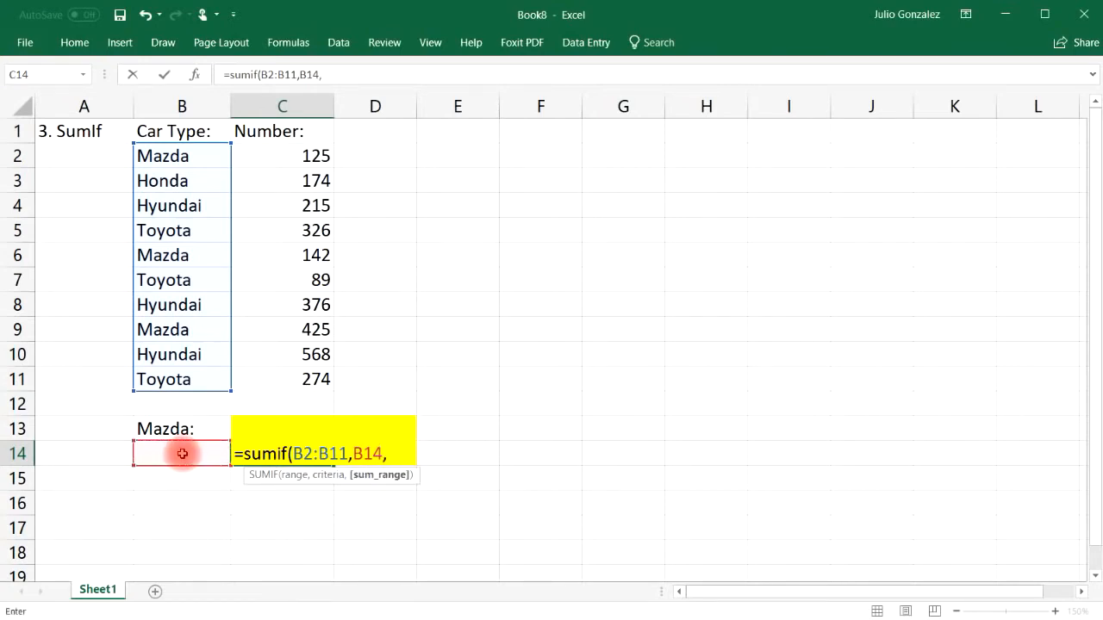
pyautogui.moveTo(315, 153); pyautogui.dragTo(290, 381)
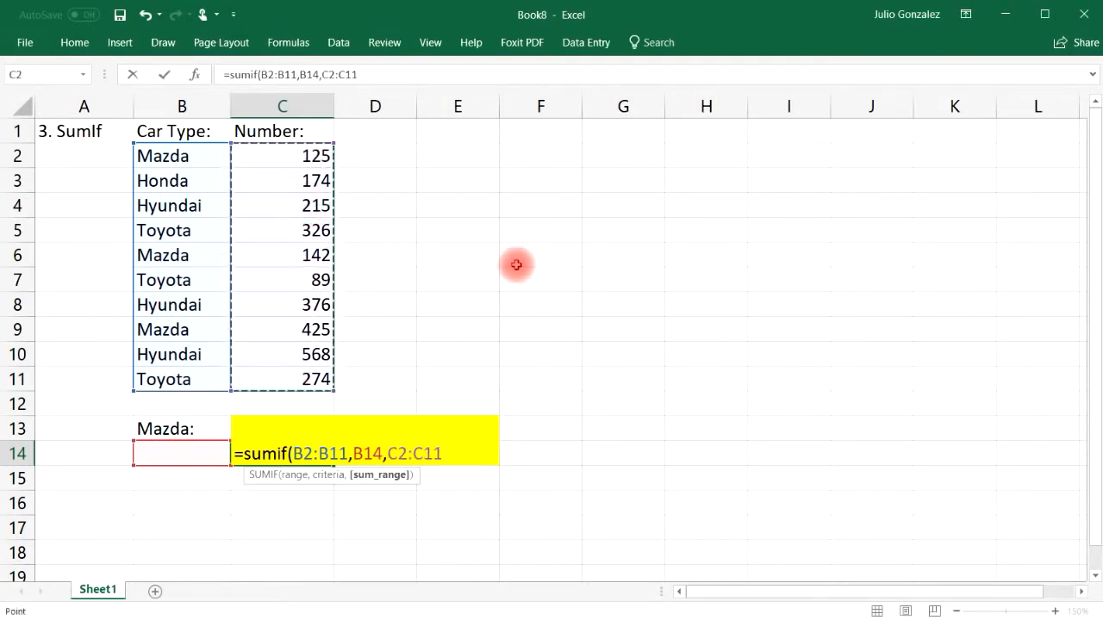
pyautogui.write(')')
pyautogui.press('Return')
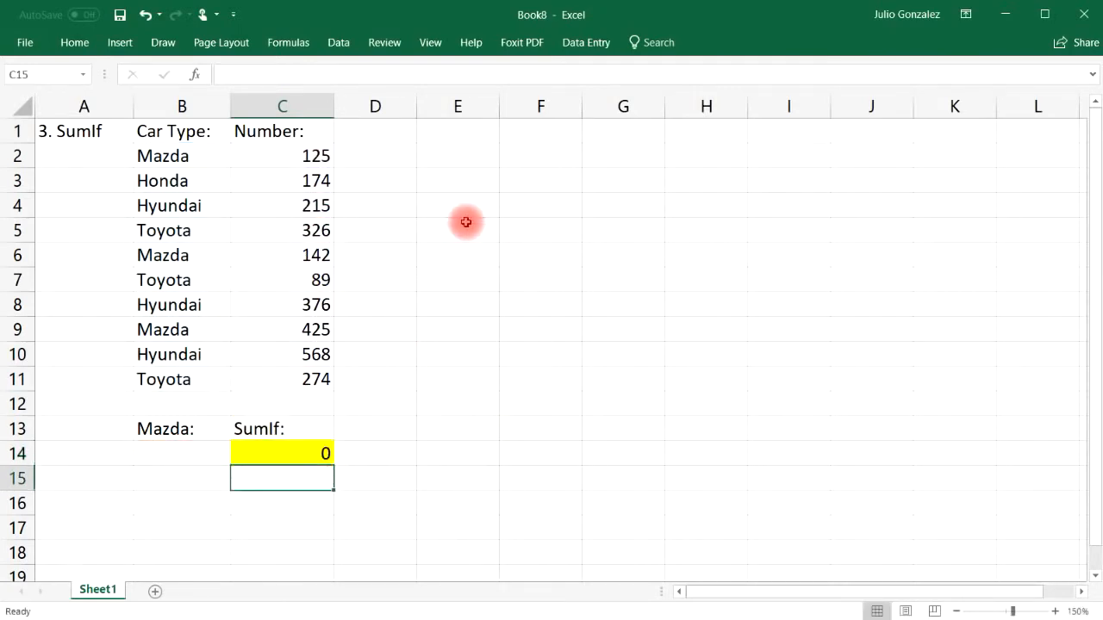
pyautogui.click(185, 428)
# Step: Label B13 'Car Type:' and set B14 to Mazda, making the SUMIF return 692
pyautogui.write('Car Type:')
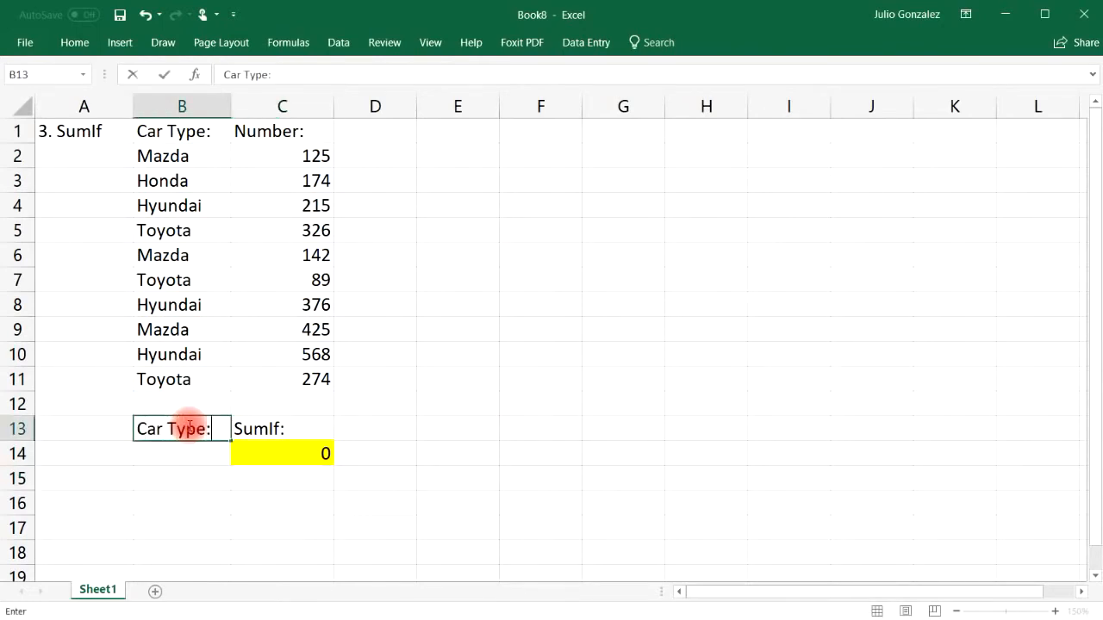
pyautogui.press('Return')
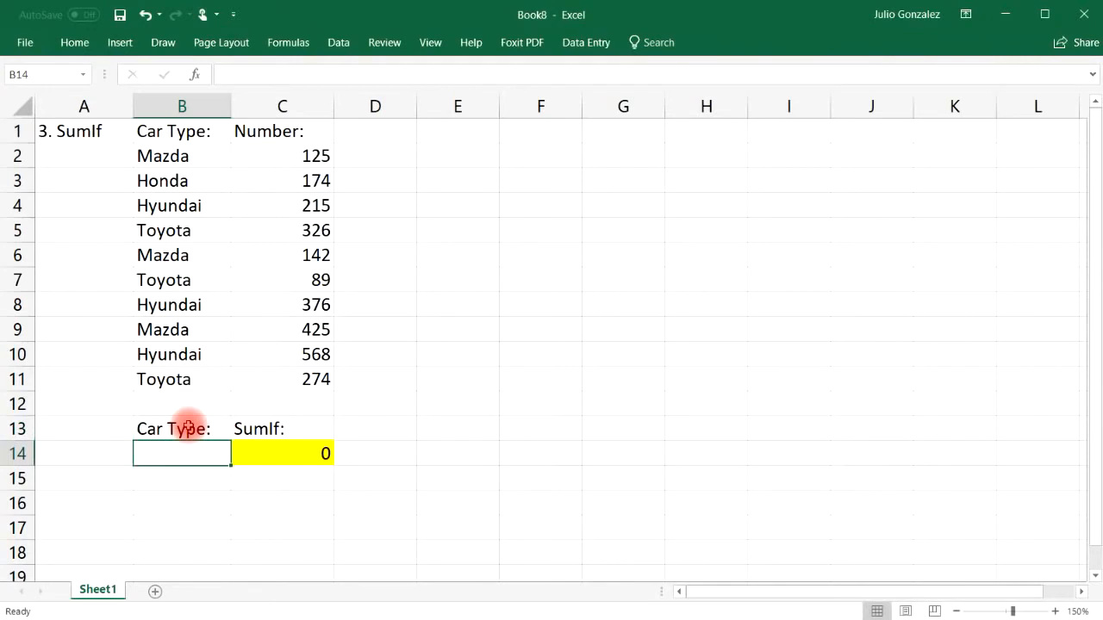
pyautogui.write('Maz')
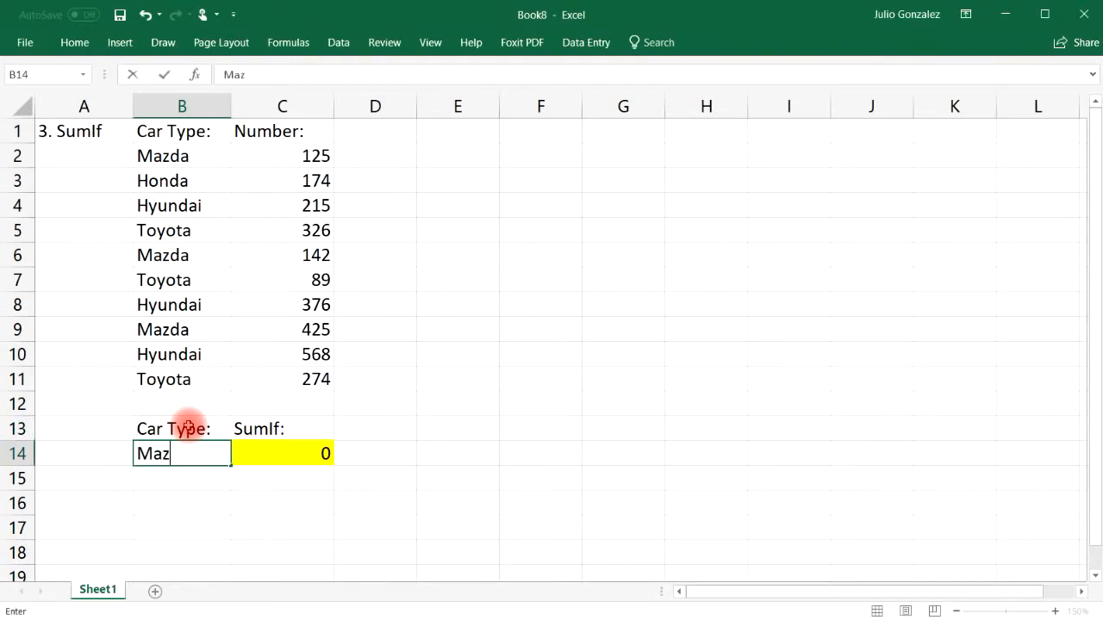
pyautogui.press('Tab')
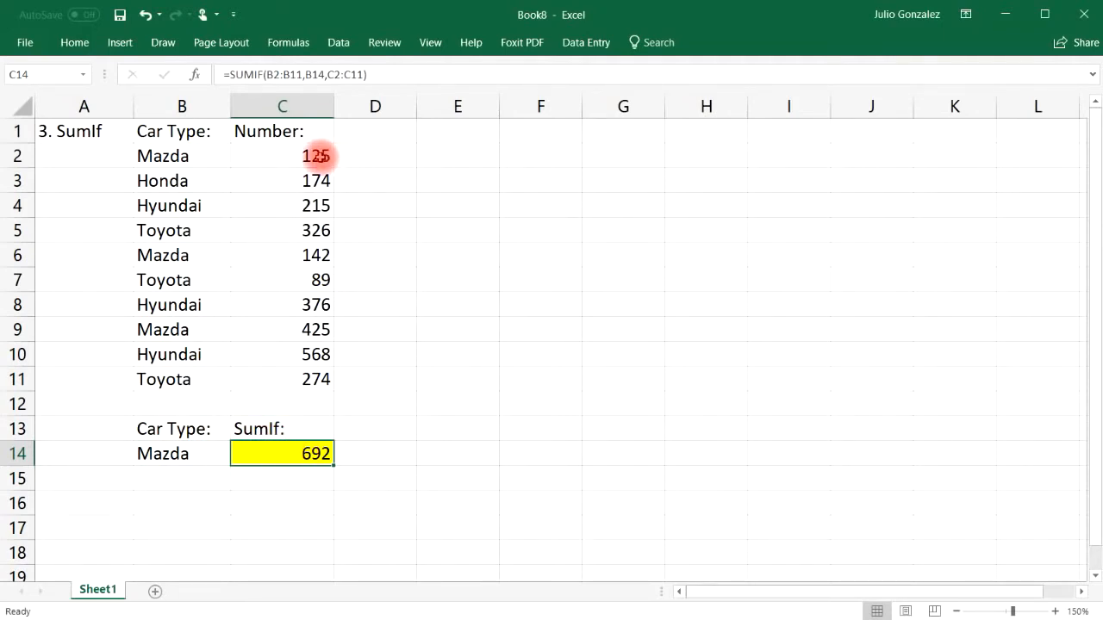
# Step: Verify the Mazda total by selecting 125, 142, 425 and entering =SUM(125,142,425) in C16
pyautogui.click(320, 157)
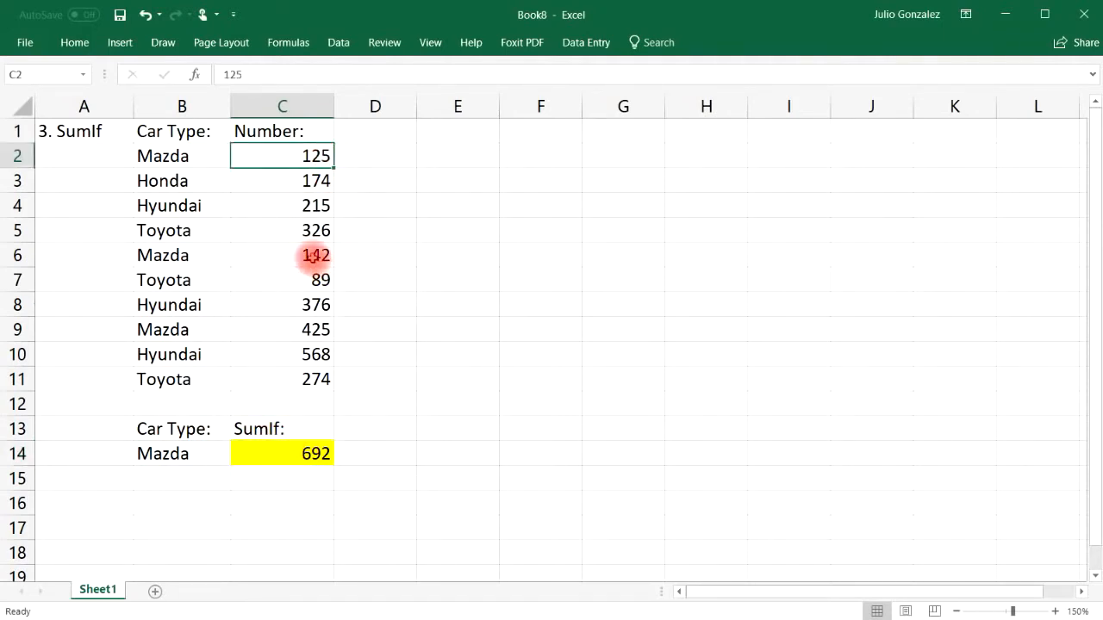
pyautogui.keyDown('ctrl'); pyautogui.click(313, 259); pyautogui.keyUp('ctrl')
pyautogui.keyDown('ctrl'); pyautogui.click(318, 329); pyautogui.keyUp('ctrl')
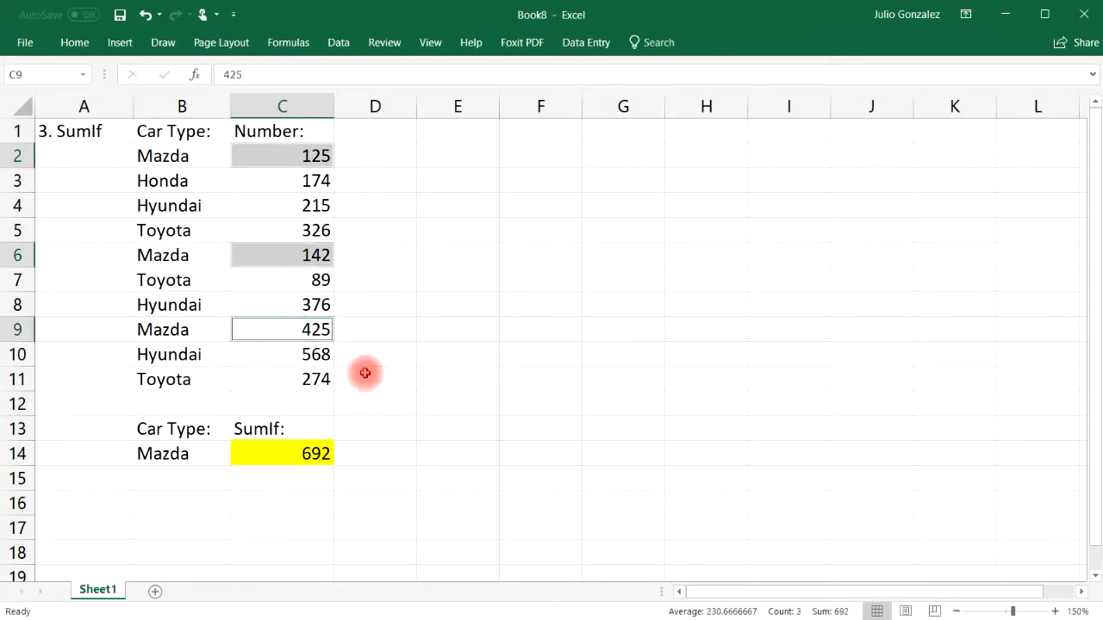
pyautogui.click(304, 508)
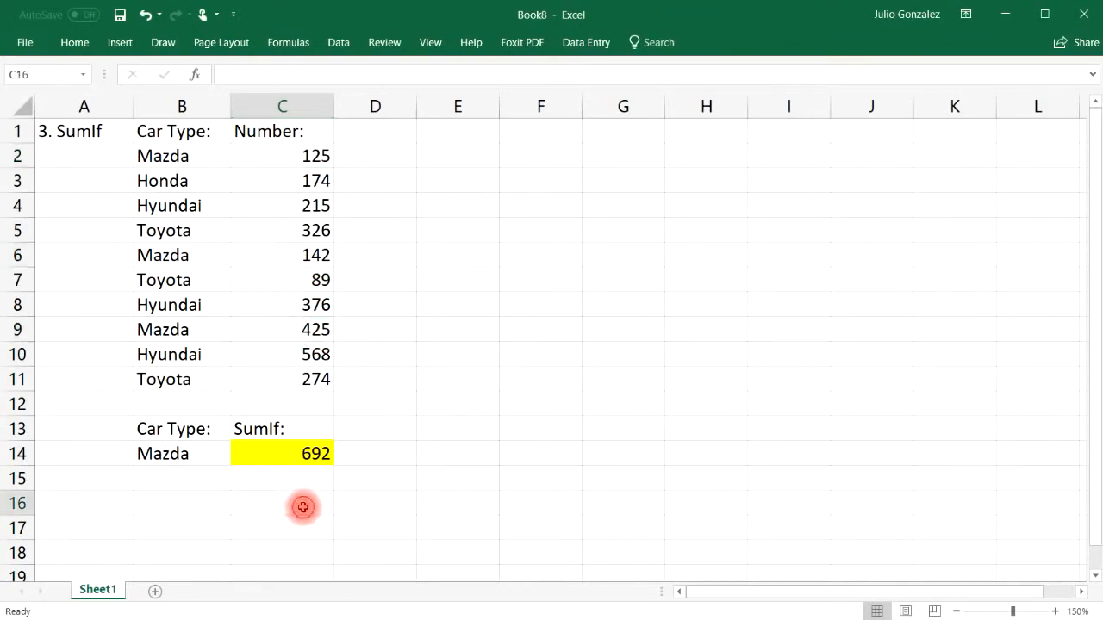
pyautogui.write('=sum')
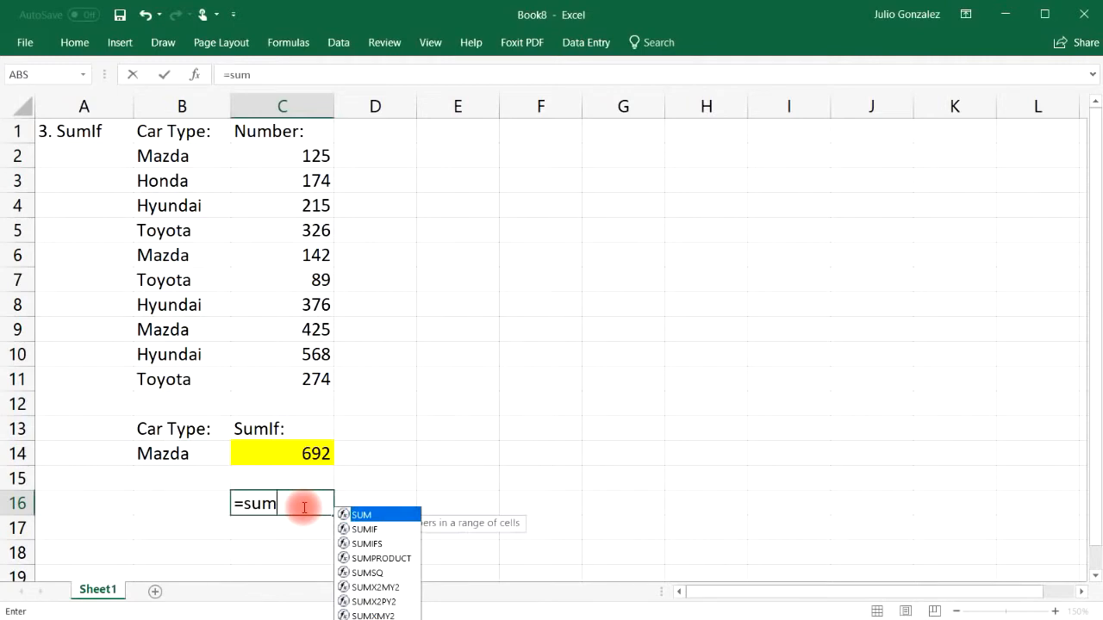
pyautogui.write('(125,142')
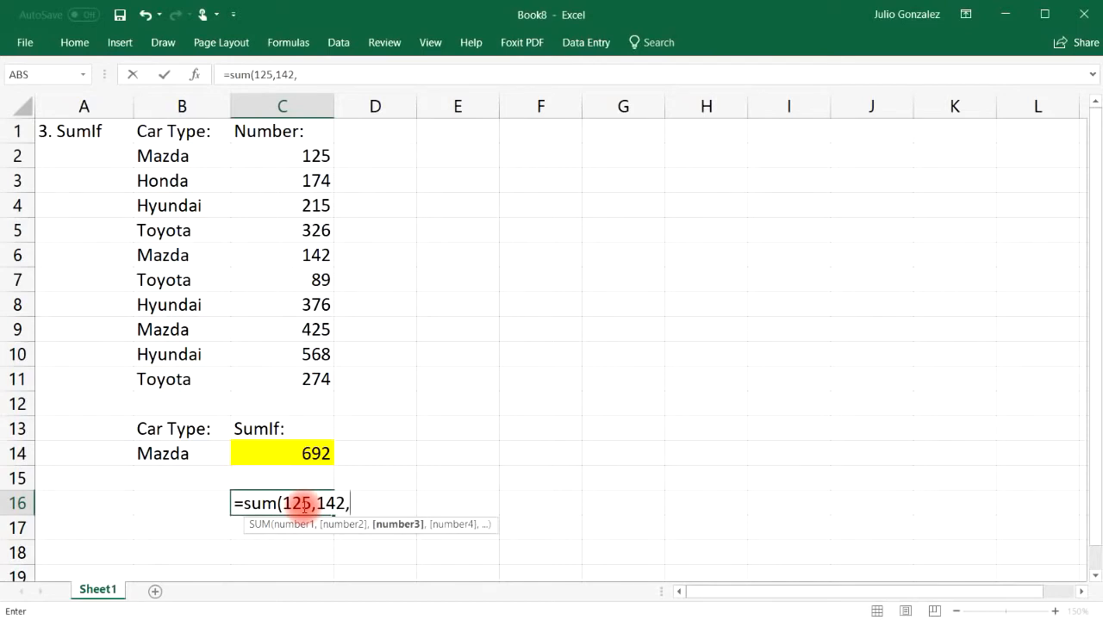
pyautogui.write(',425)')
pyautogui.press('Return')
pyautogui.click(308, 503)
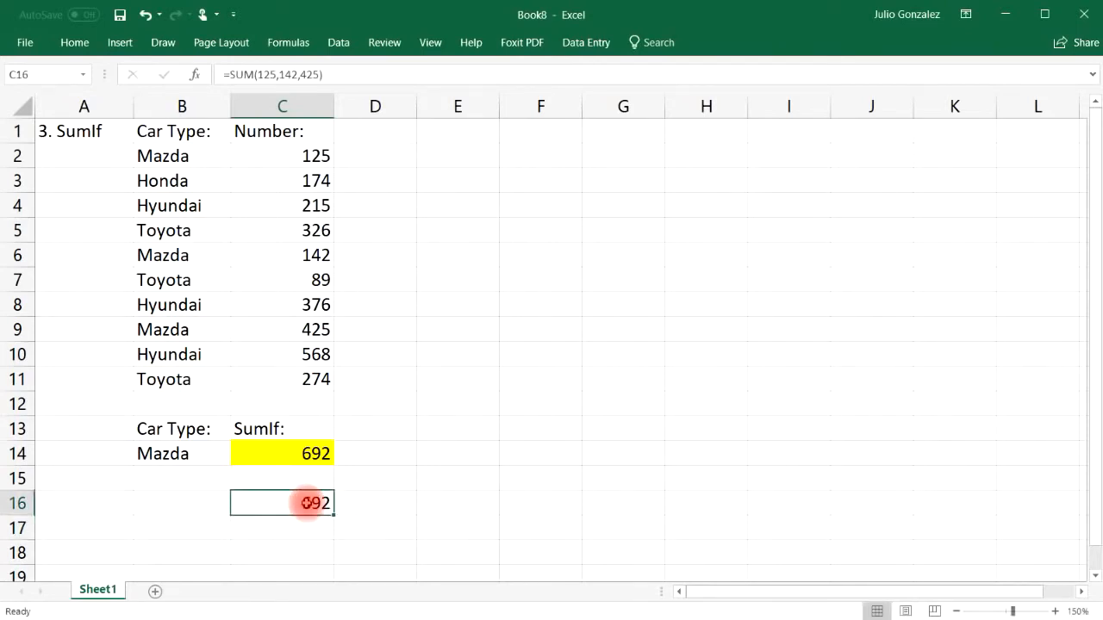
pyautogui.click(172, 454)
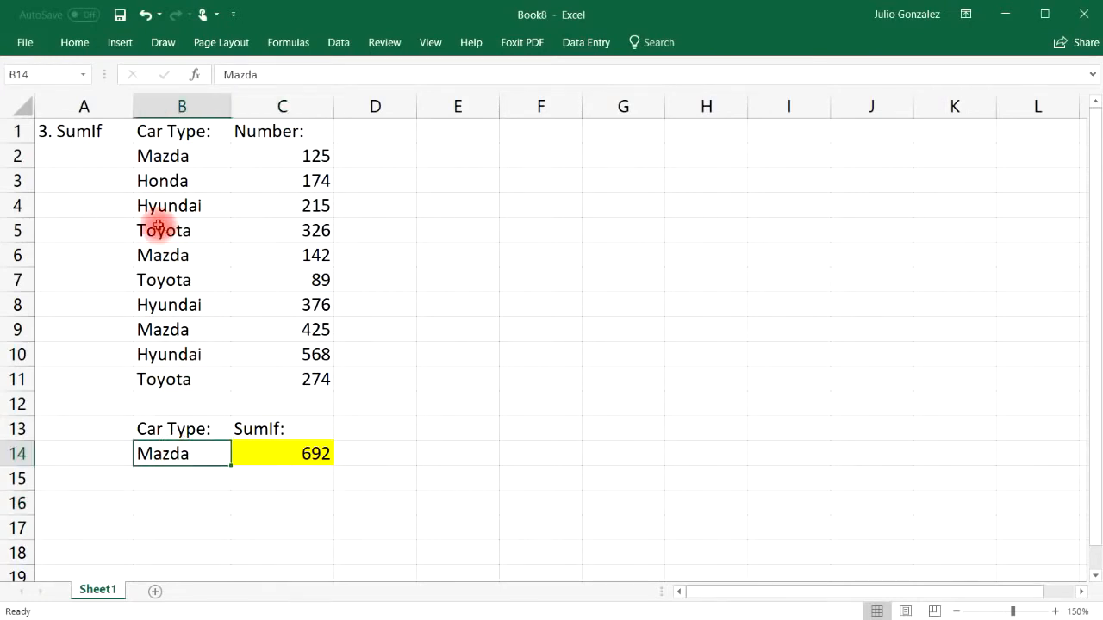
# Step: Try Honda as the car type in B14
pyautogui.write('Hon')
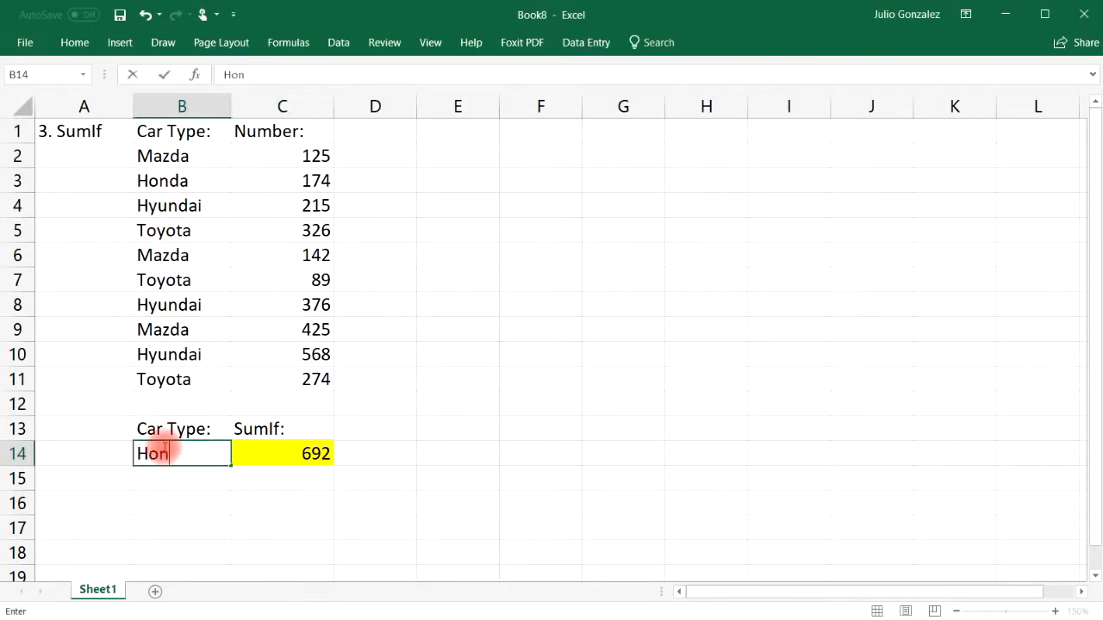
pyautogui.press('Return')
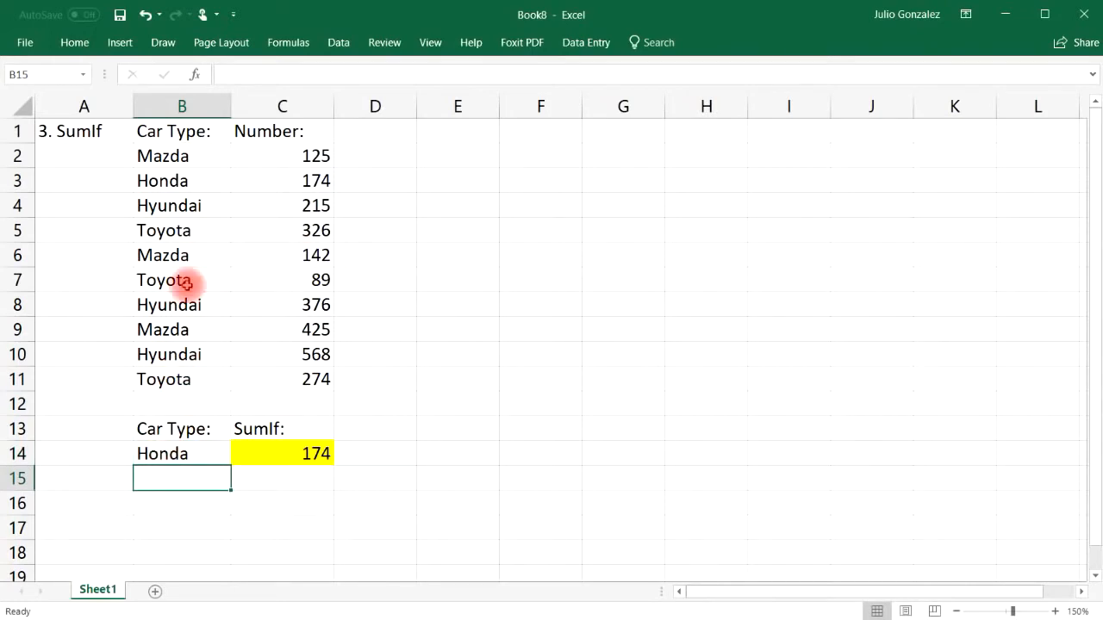
pyautogui.click(173, 179)
pyautogui.click(316, 181)
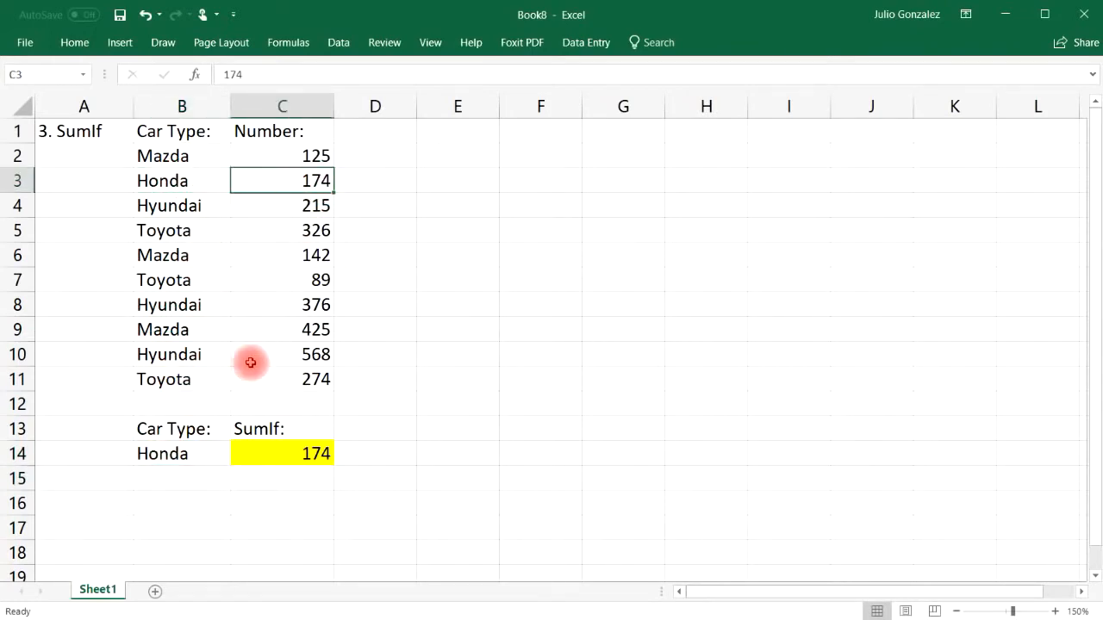
# Step: Change B14 to Toyota so C14 shows 689, and highlight the Toyota rows
pyautogui.click(190, 454)
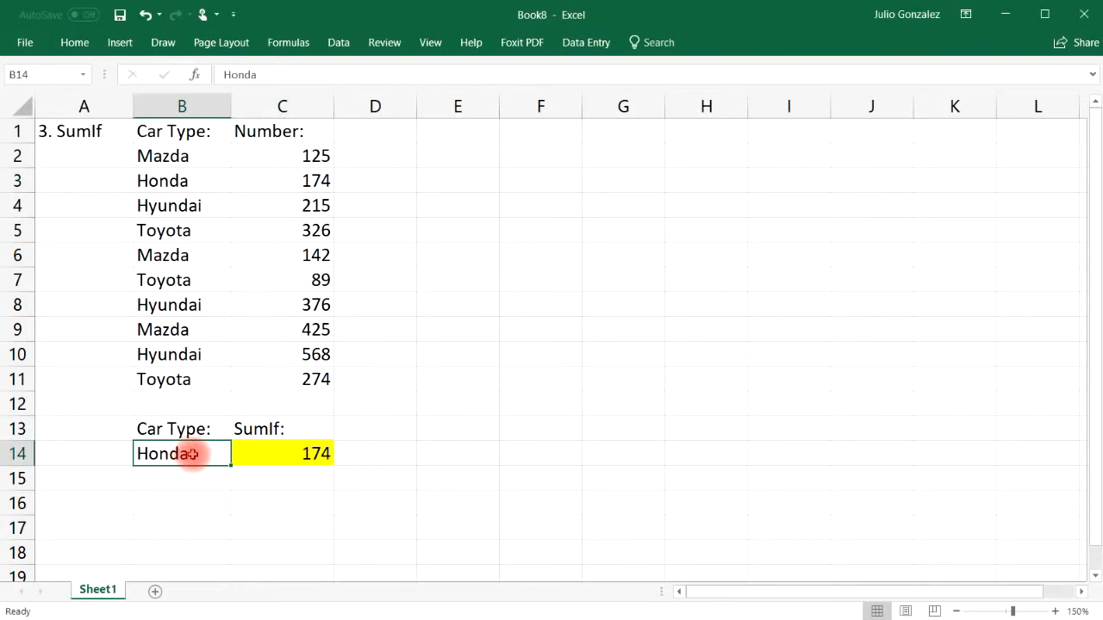
pyautogui.write('Toy')
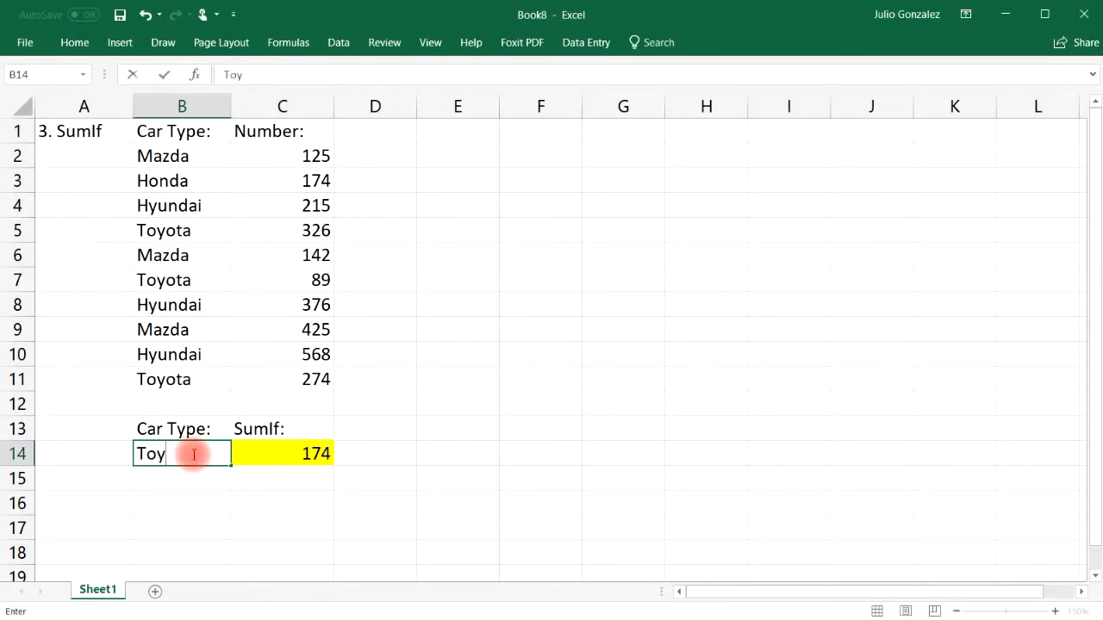
pyautogui.press('Return')
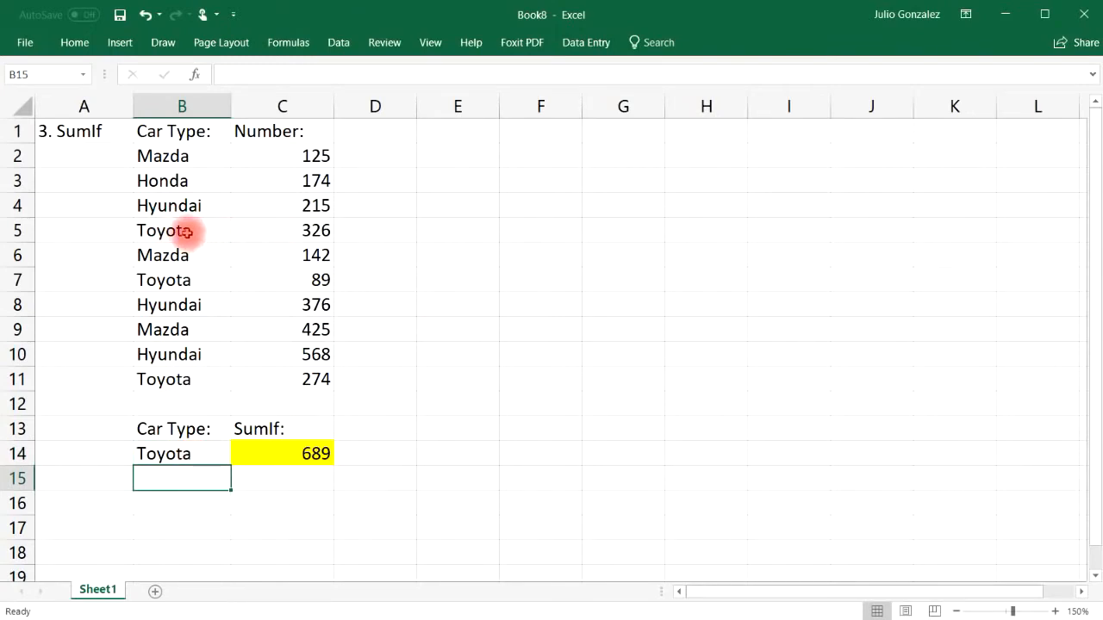
pyautogui.moveTo(184, 231); pyautogui.dragTo(281, 228)
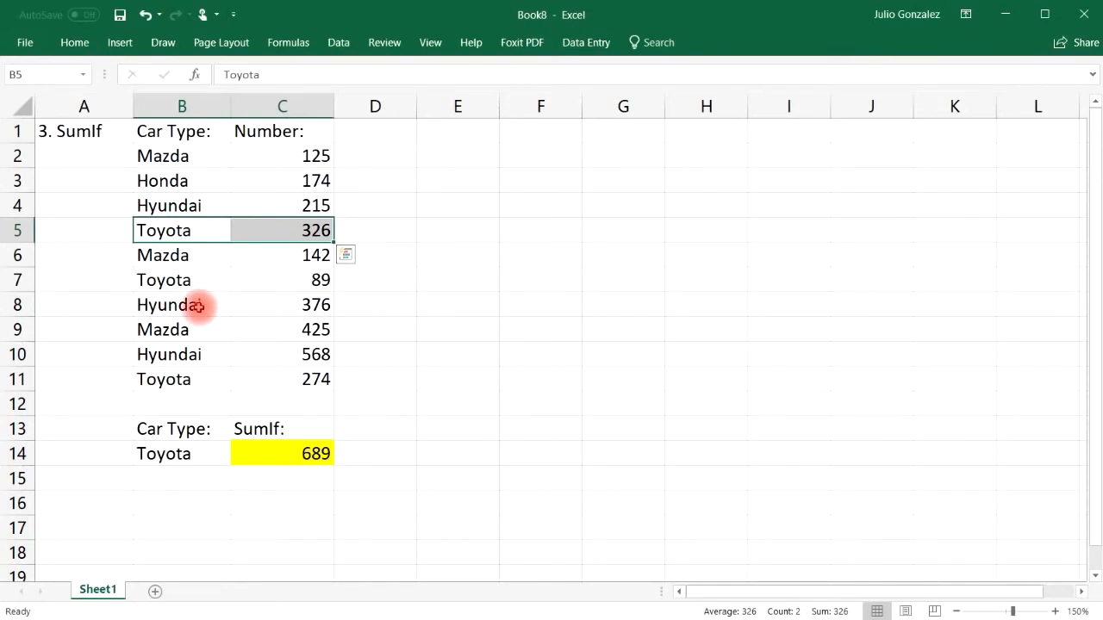
pyautogui.moveTo(160, 287); pyautogui.dragTo(250, 284)
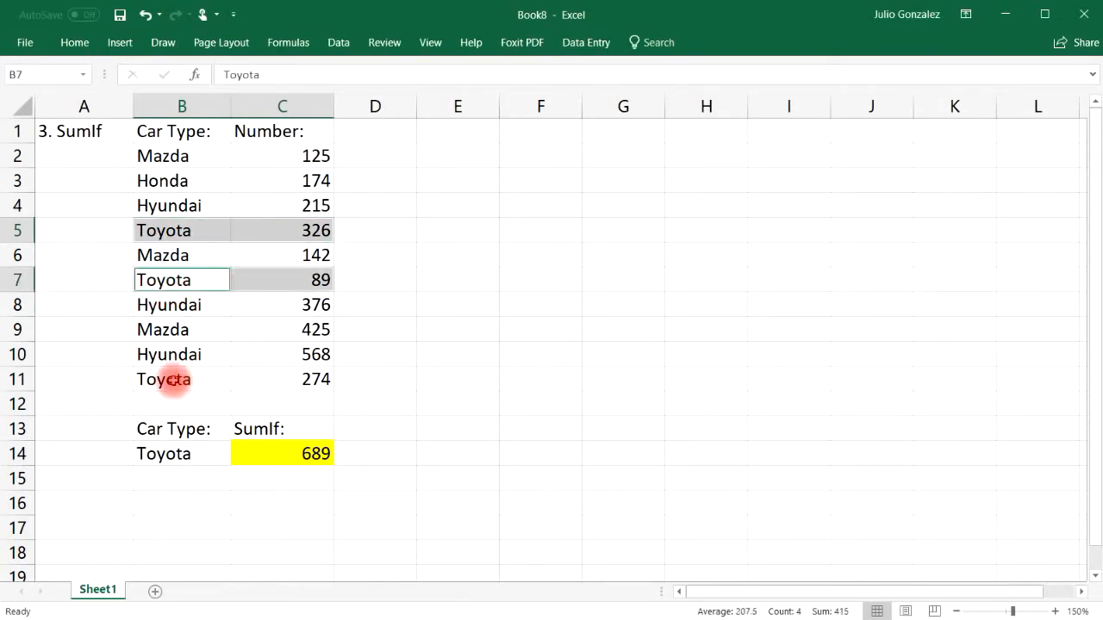
pyautogui.moveTo(160, 379); pyautogui.dragTo(258, 375)
pyautogui.click(298, 500)
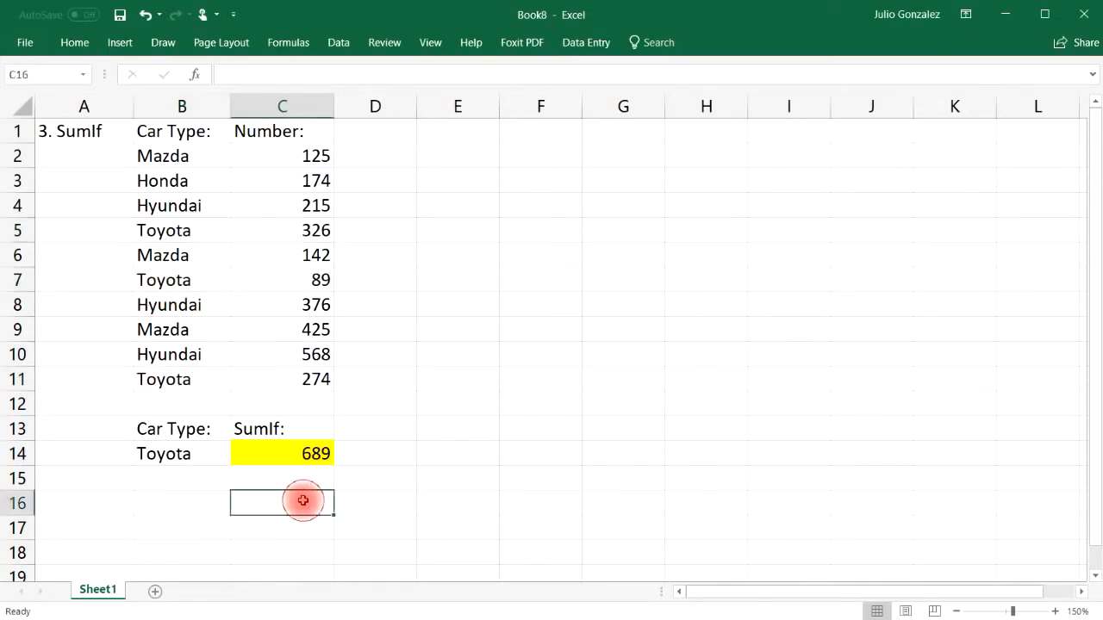
pyautogui.write('=326+89')
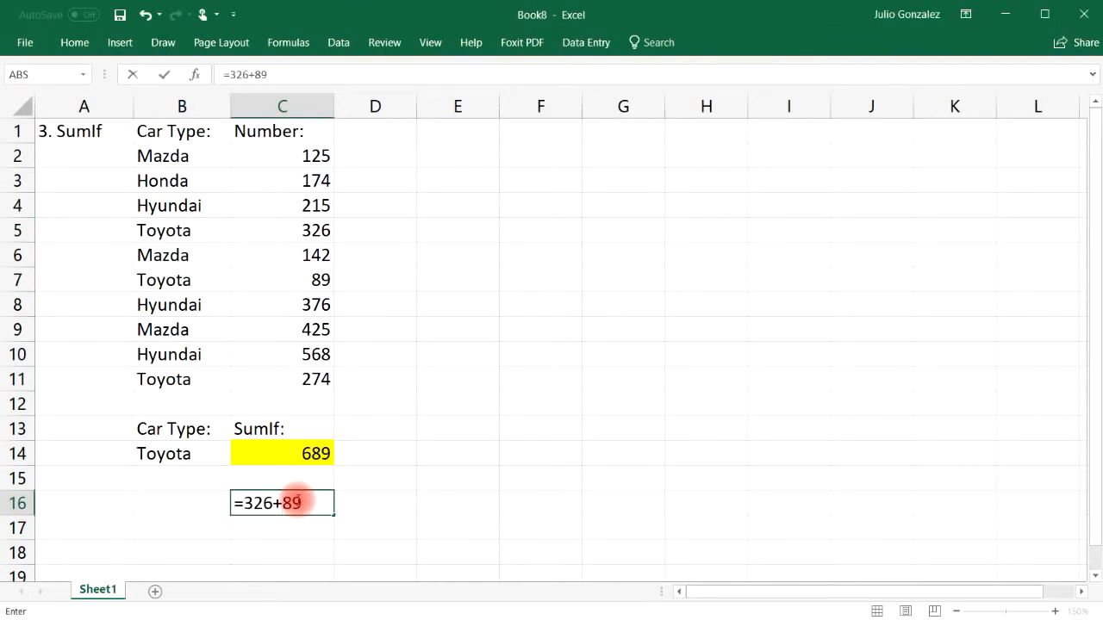
pyautogui.write('+274')
pyautogui.press('Return')
pyautogui.click(297, 500)
pyautogui.press('Delete')
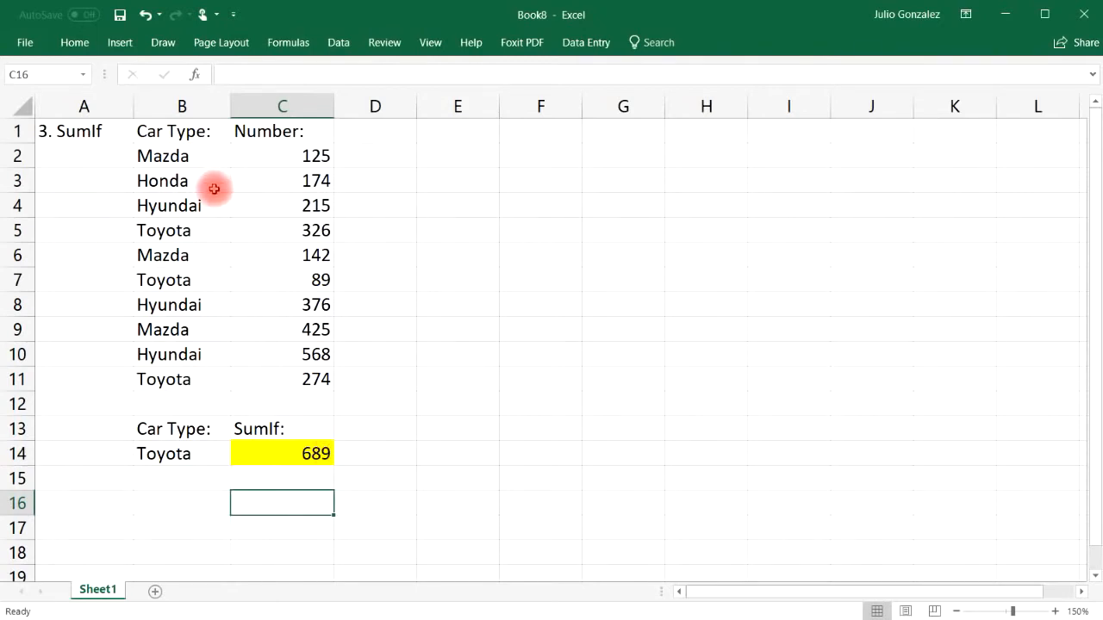
pyautogui.moveTo(191, 153); pyautogui.dragTo(197, 359)
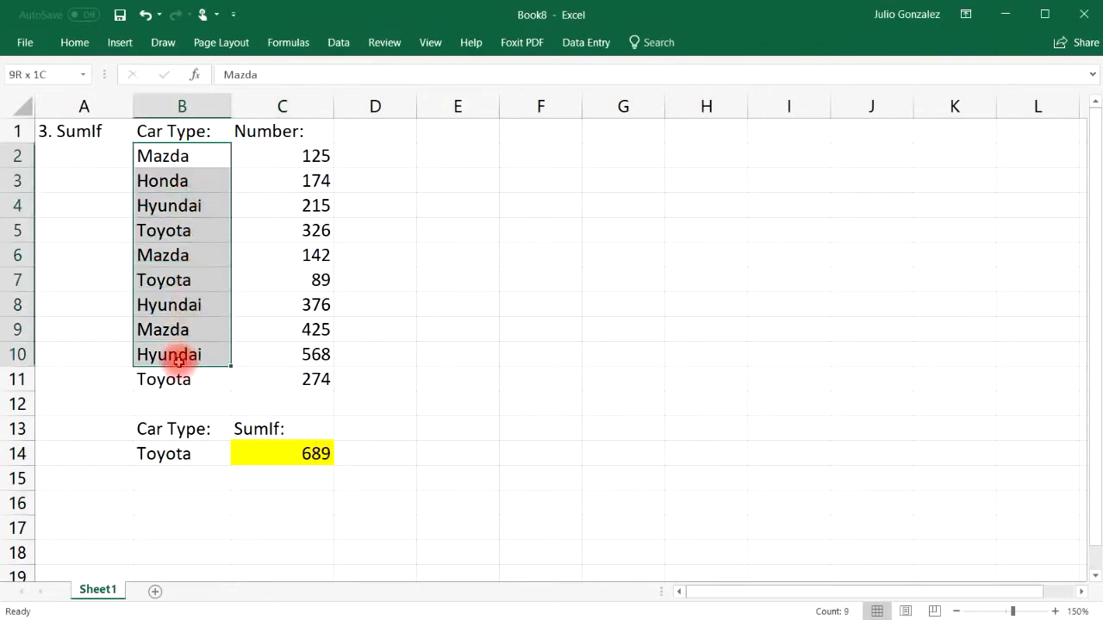
pyautogui.click(190, 371)
pyautogui.moveTo(323, 164); pyautogui.dragTo(315, 403)
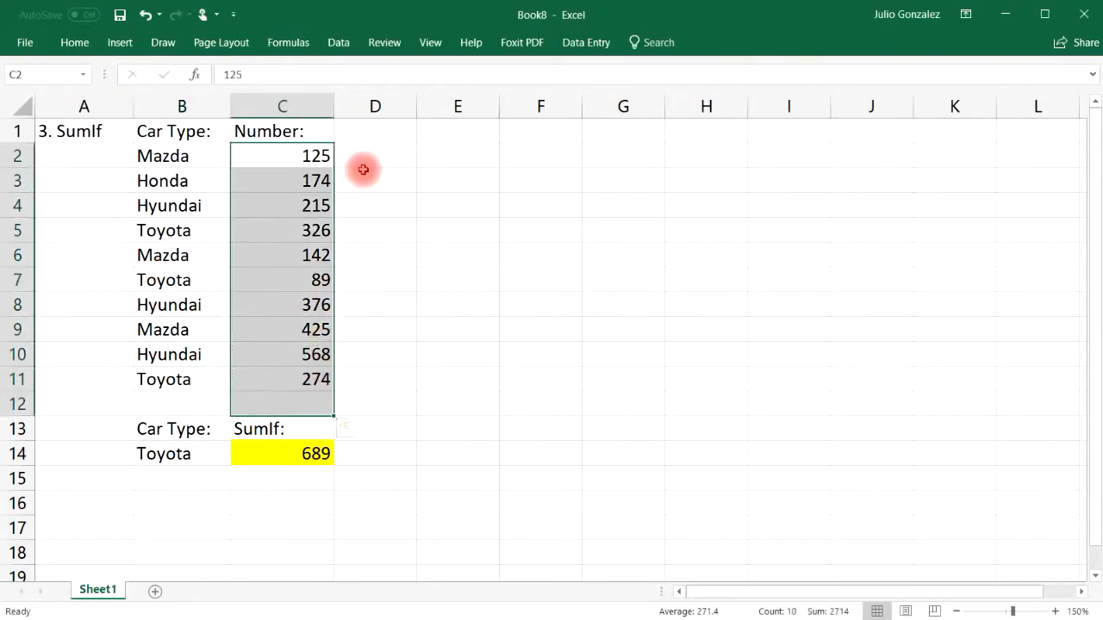
pyautogui.click(285, 479)
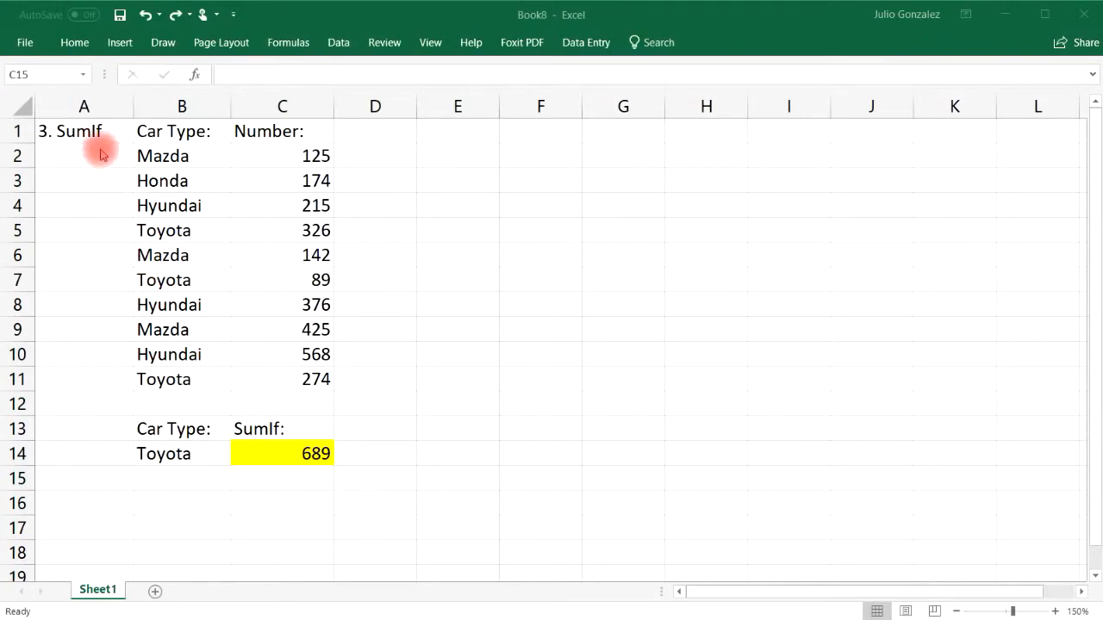
pyautogui.click(97, 130)
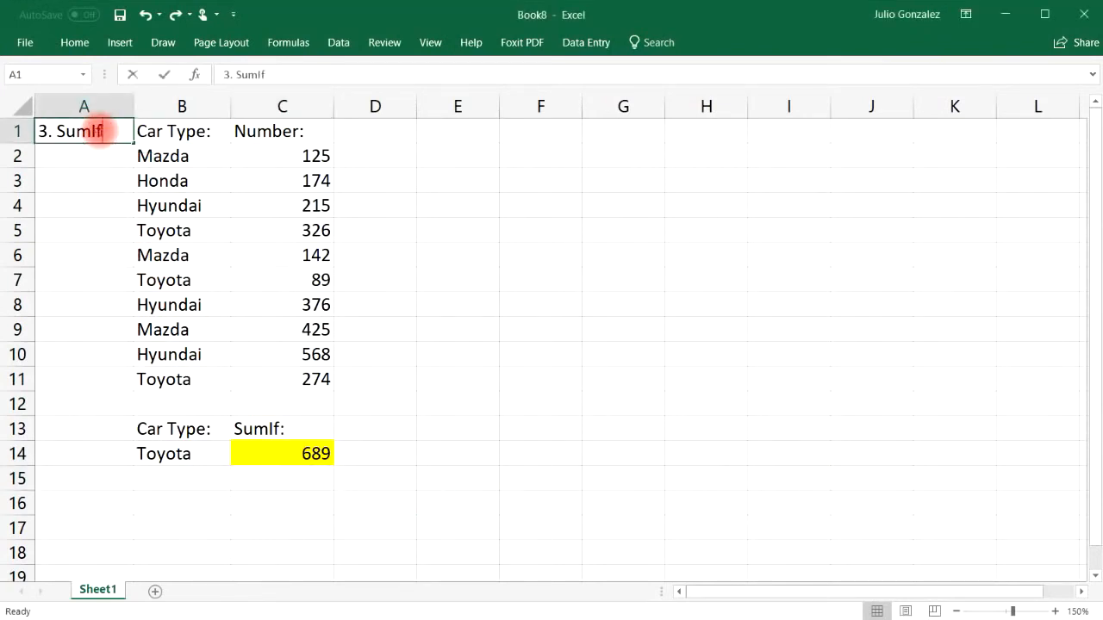
# Step: Retitle A1 as '4. Count' and label C16 'Count:'
pyautogui.write('4. Cou')
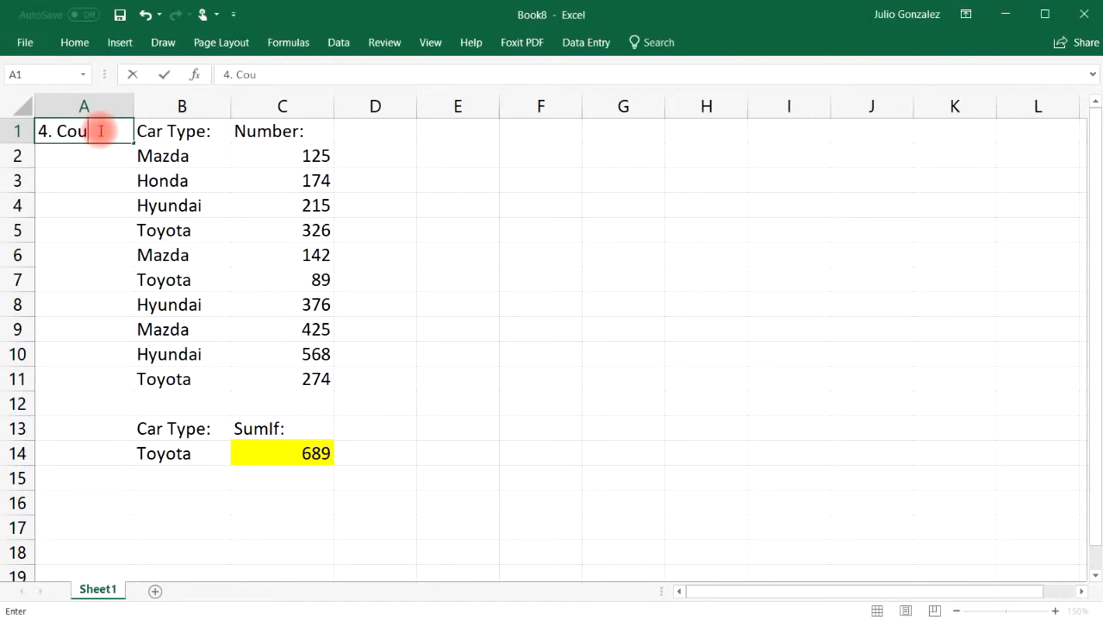
pyautogui.write('nt')
pyautogui.press('Return')
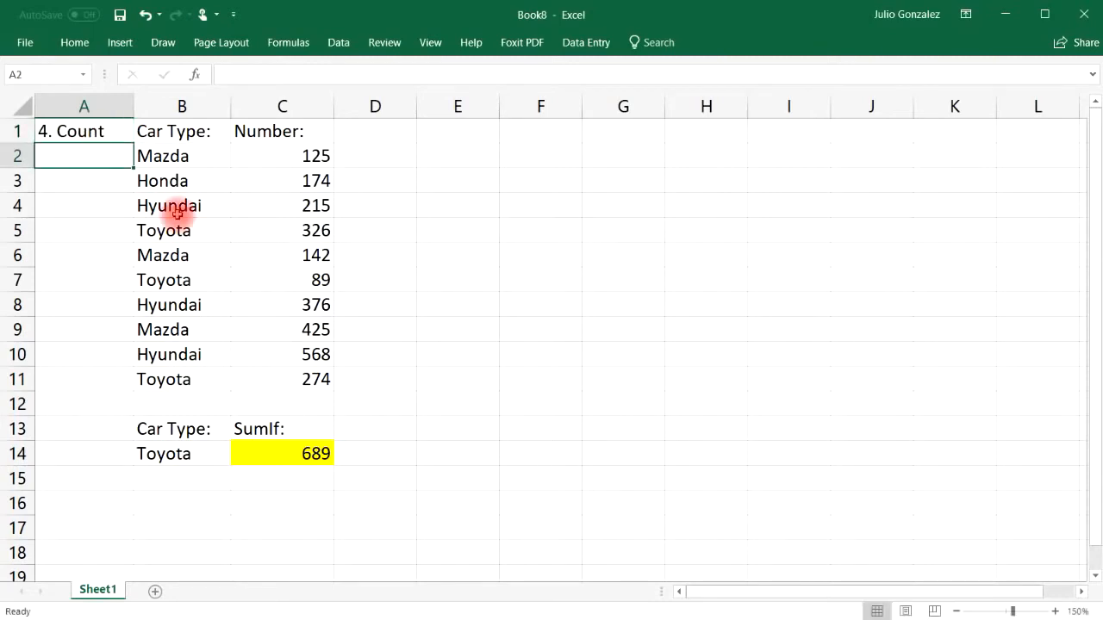
pyautogui.click(308, 503)
pyautogui.write('C')
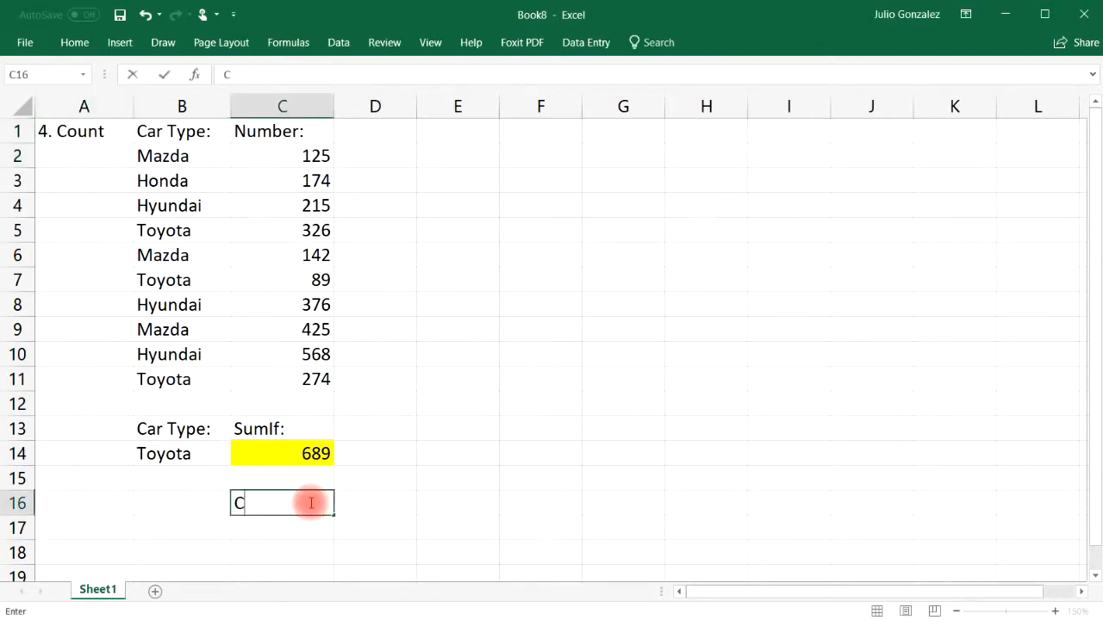
pyautogui.write('ount:')
pyautogui.press('Return')
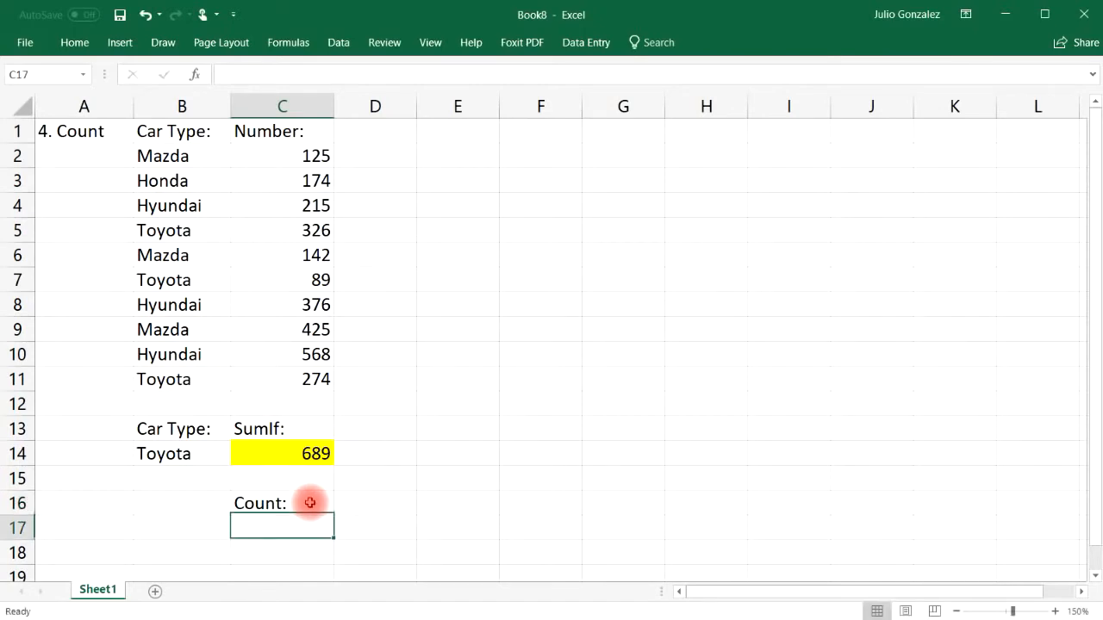
# Step: Enter =COUNT(C2:C11) in C17, counting the 10 numbers
pyautogui.write('=count')
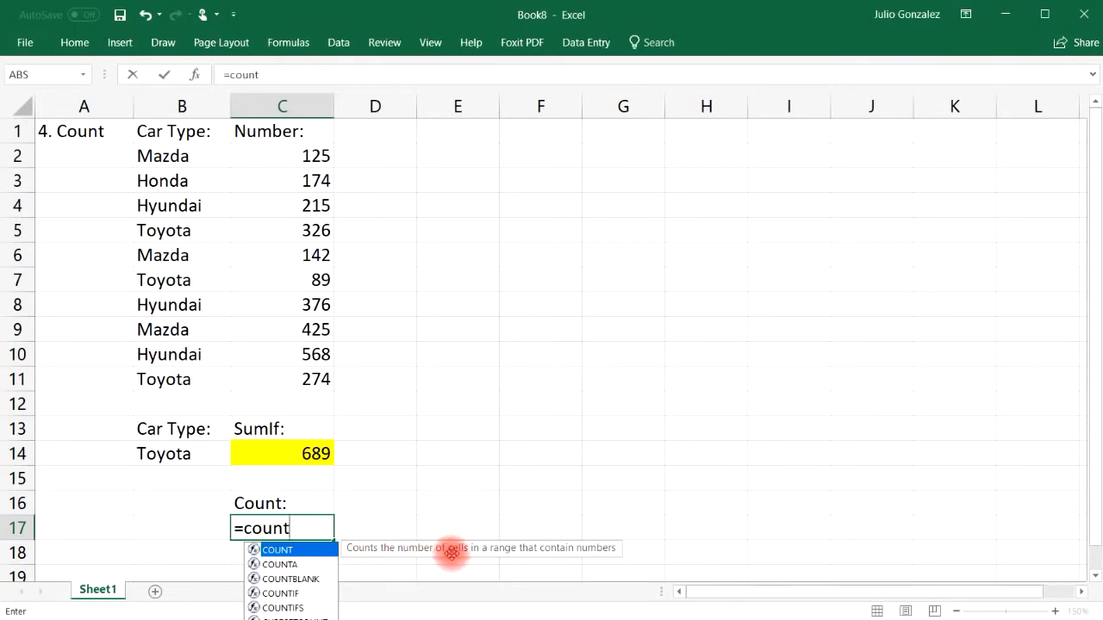
pyautogui.write('(')
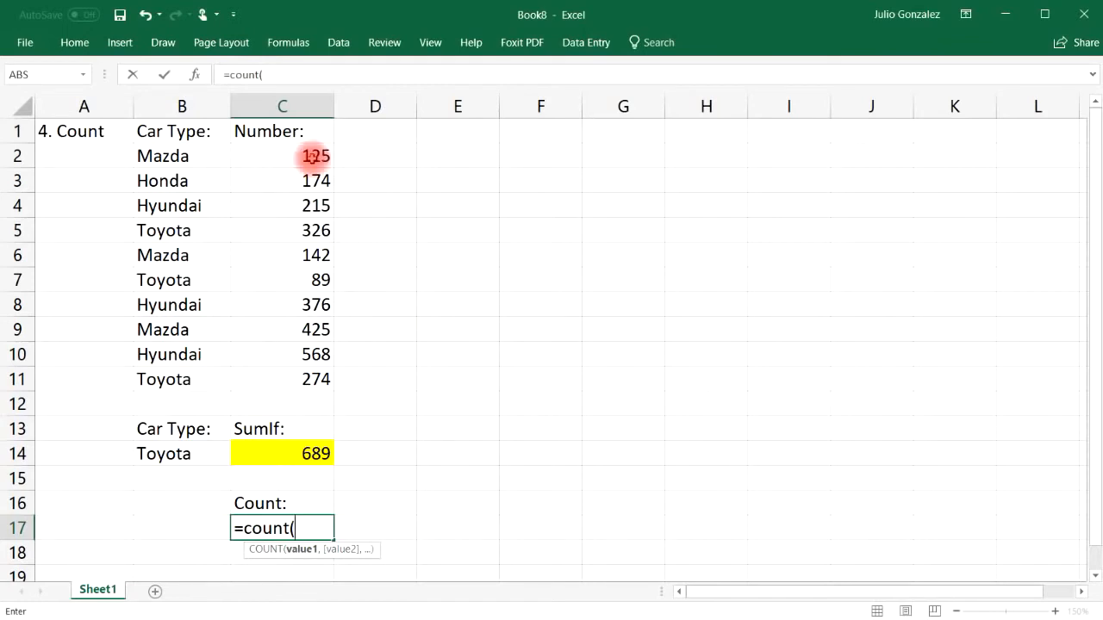
pyautogui.moveTo(308, 150); pyautogui.dragTo(321, 379)
pyautogui.write(')')
pyautogui.press('Return')
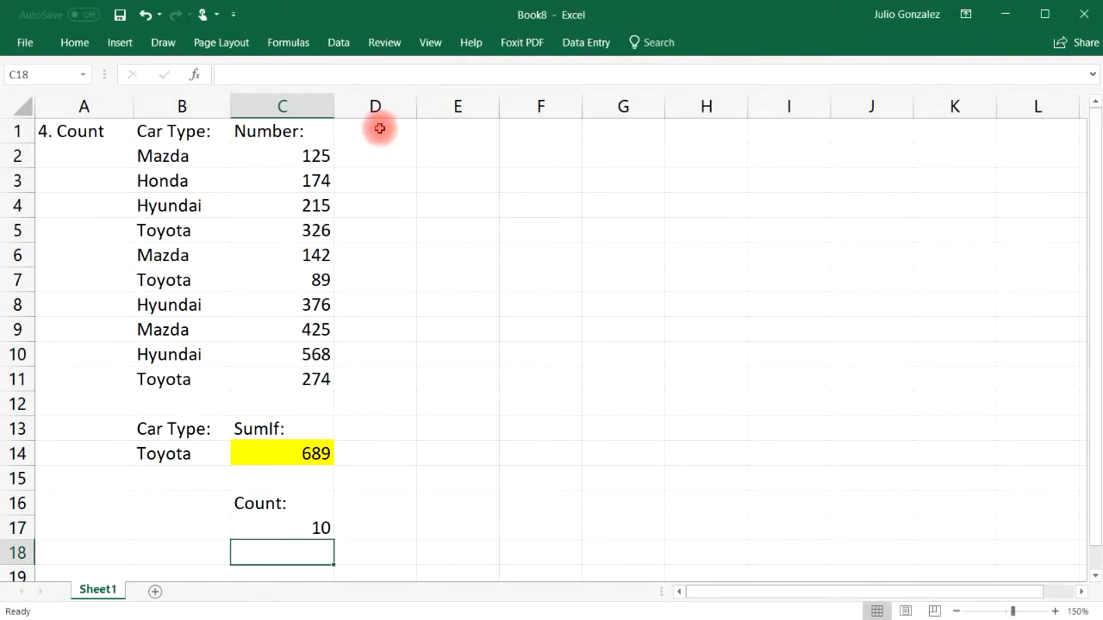
# Step: Step through the ten number cells in C2:C11 that COUNT tallied
pyautogui.click(317, 157)
pyautogui.keyDown('ctrl'); pyautogui.click(316, 181); pyautogui.keyUp('ctrl')
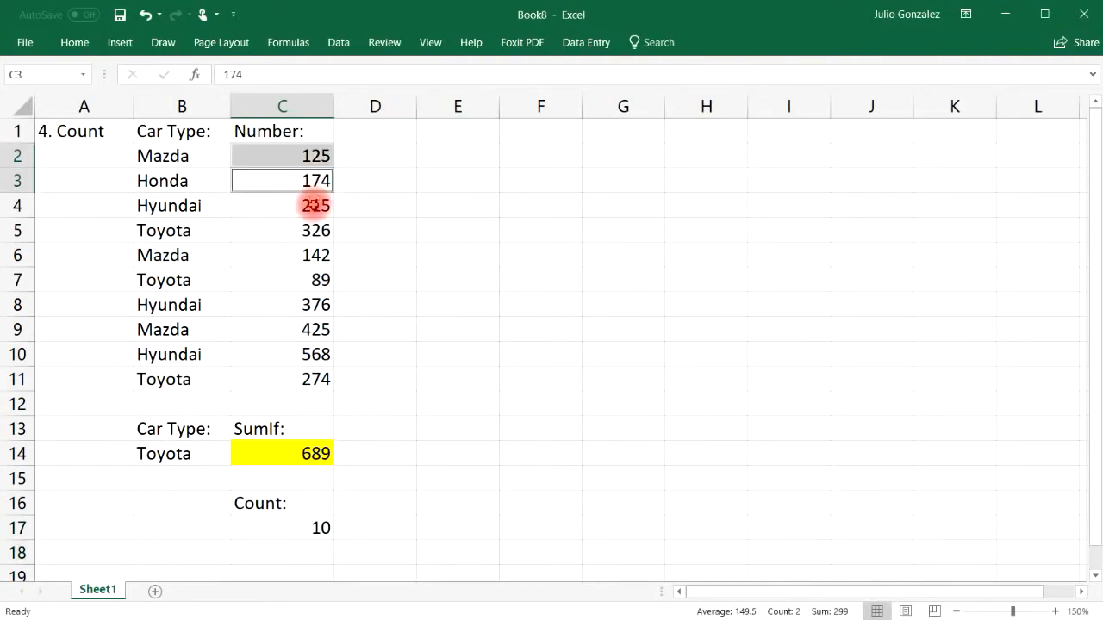
pyautogui.keyDown('ctrl'); pyautogui.click(313, 205); pyautogui.keyUp('ctrl')
pyautogui.keyDown('ctrl'); pyautogui.click(314, 229); pyautogui.keyUp('ctrl')
pyautogui.keyDown('ctrl'); pyautogui.click(314, 254); pyautogui.keyUp('ctrl')
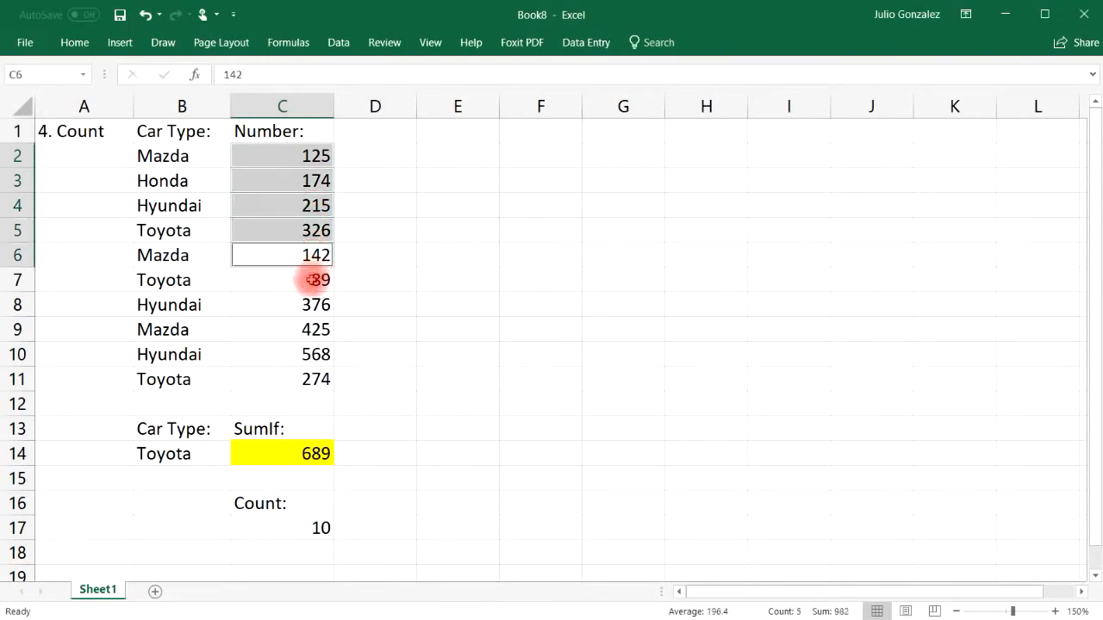
pyautogui.keyDown('ctrl'); pyautogui.click(315, 280); pyautogui.keyUp('ctrl')
pyautogui.keyDown('ctrl'); pyautogui.click(315, 304); pyautogui.keyUp('ctrl')
pyautogui.keyDown('ctrl'); pyautogui.click(313, 329); pyautogui.keyUp('ctrl')
pyautogui.keyDown('ctrl'); pyautogui.click(305, 370); pyautogui.keyUp('ctrl')
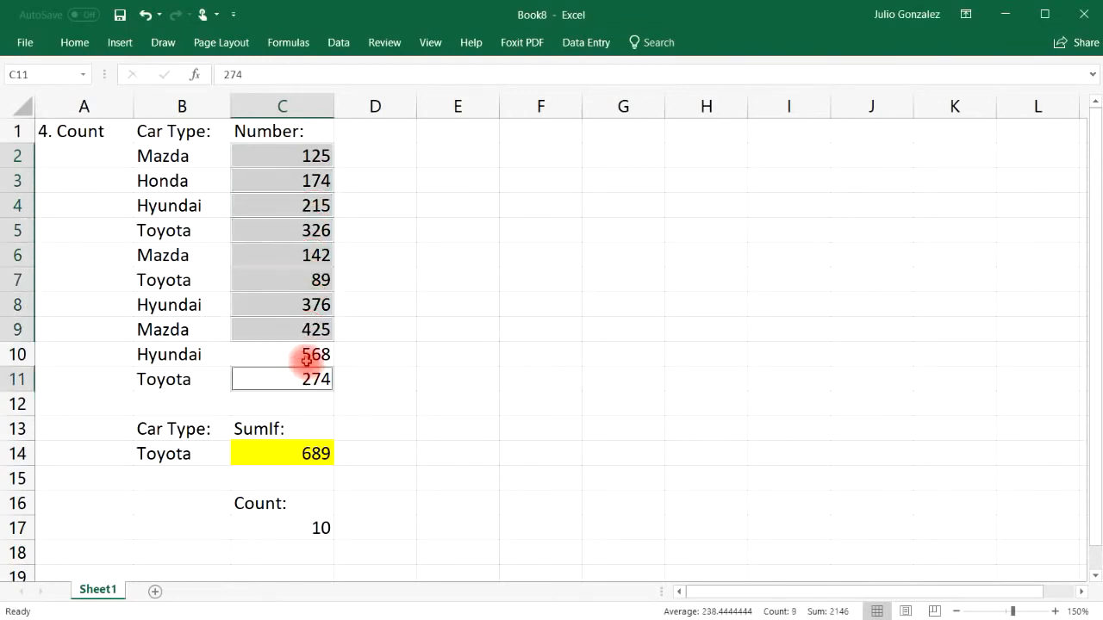
pyautogui.keyDown('ctrl'); pyautogui.click(306, 359); pyautogui.keyUp('ctrl')
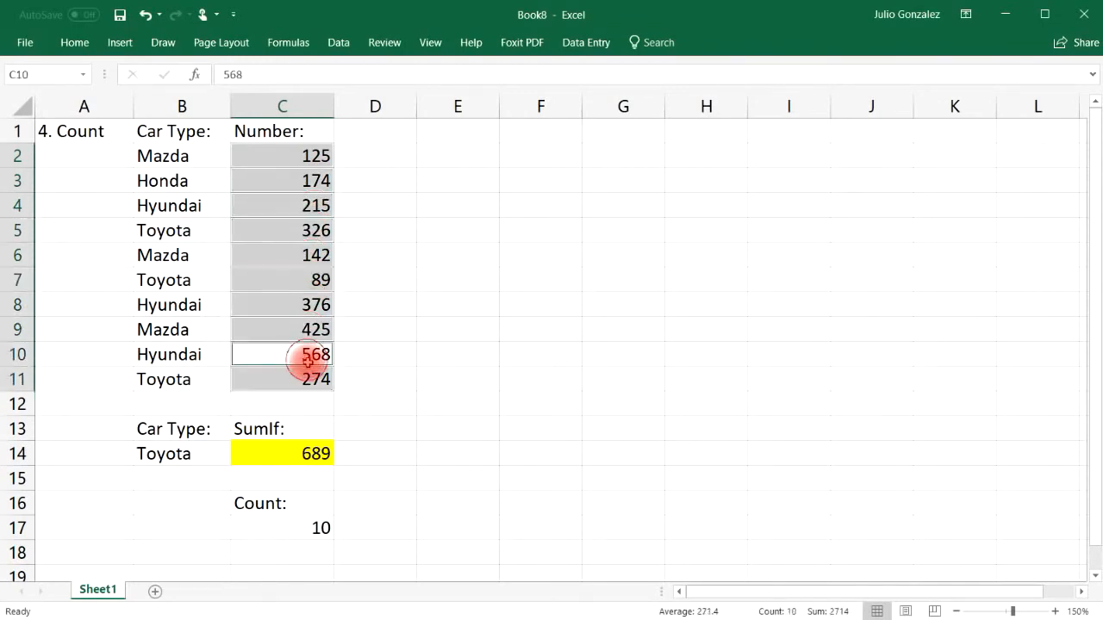
# Step: Replace C17 with =COUNT(B2:B11), which returns 0 for the car names
pyautogui.click(304, 527)
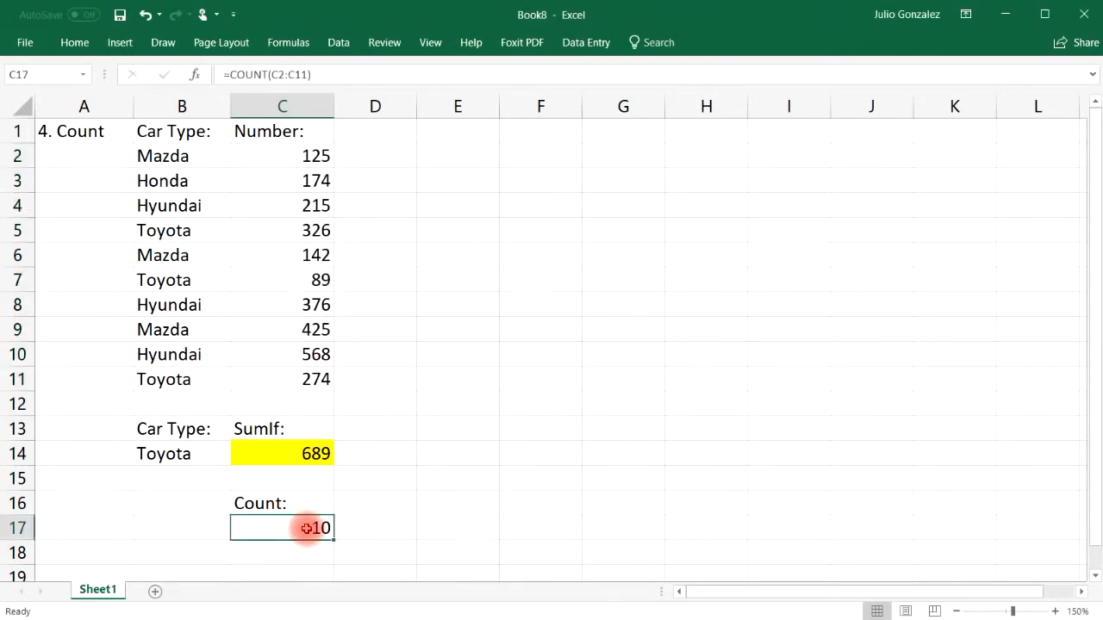
pyautogui.write('=count(')
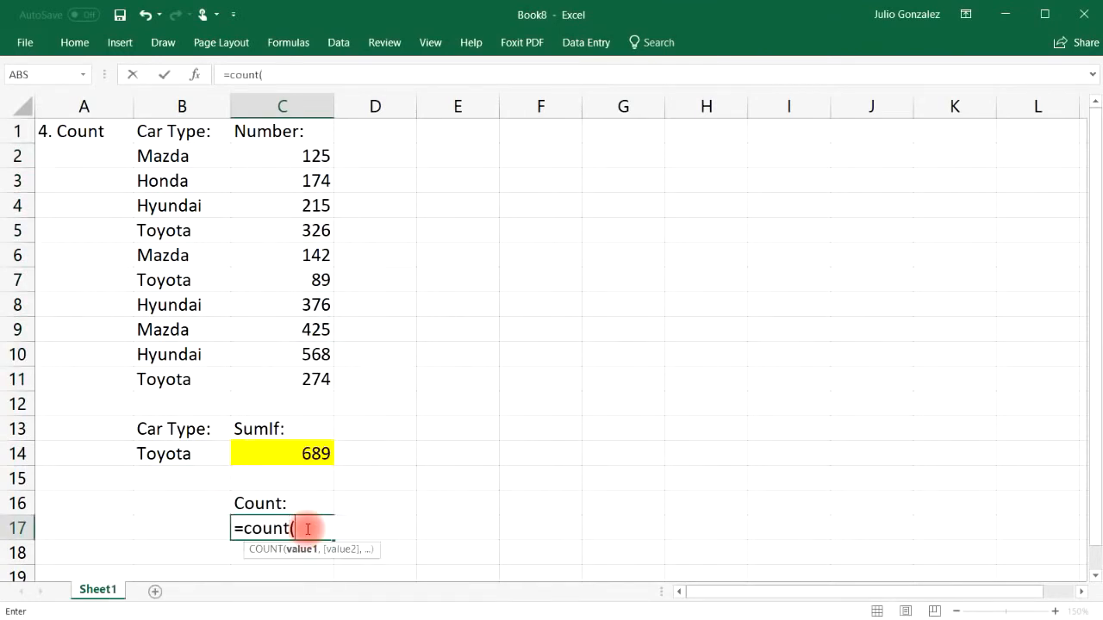
pyautogui.moveTo(185, 156); pyautogui.dragTo(156, 379)
pyautogui.press('Return')
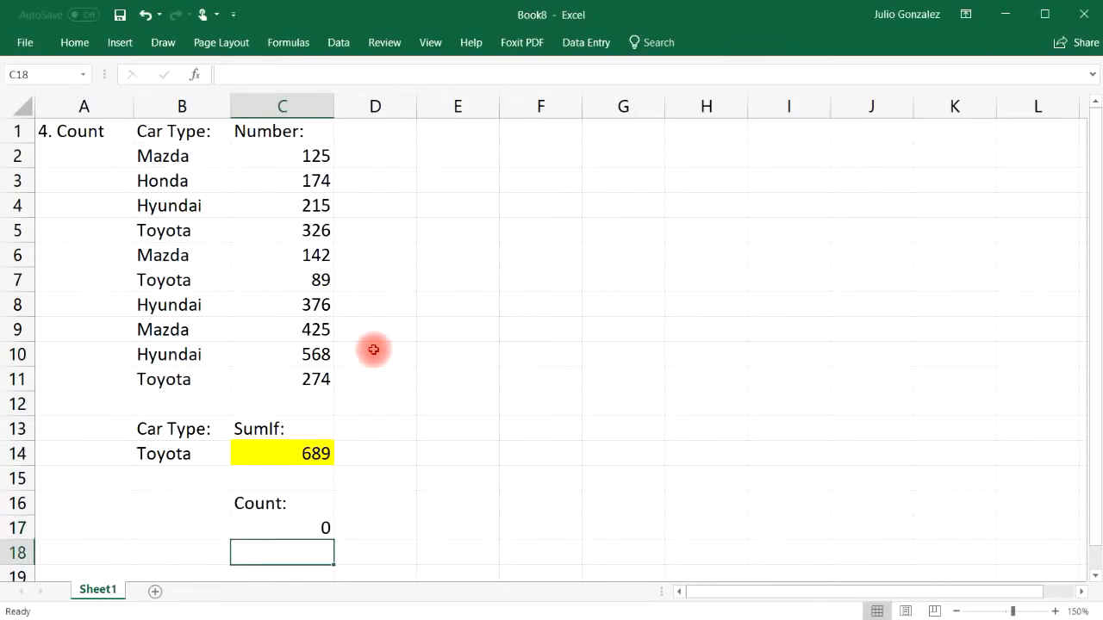
# Step: Clear the Count: label and COUNT result from C16:C17
pyautogui.click(370, 502)
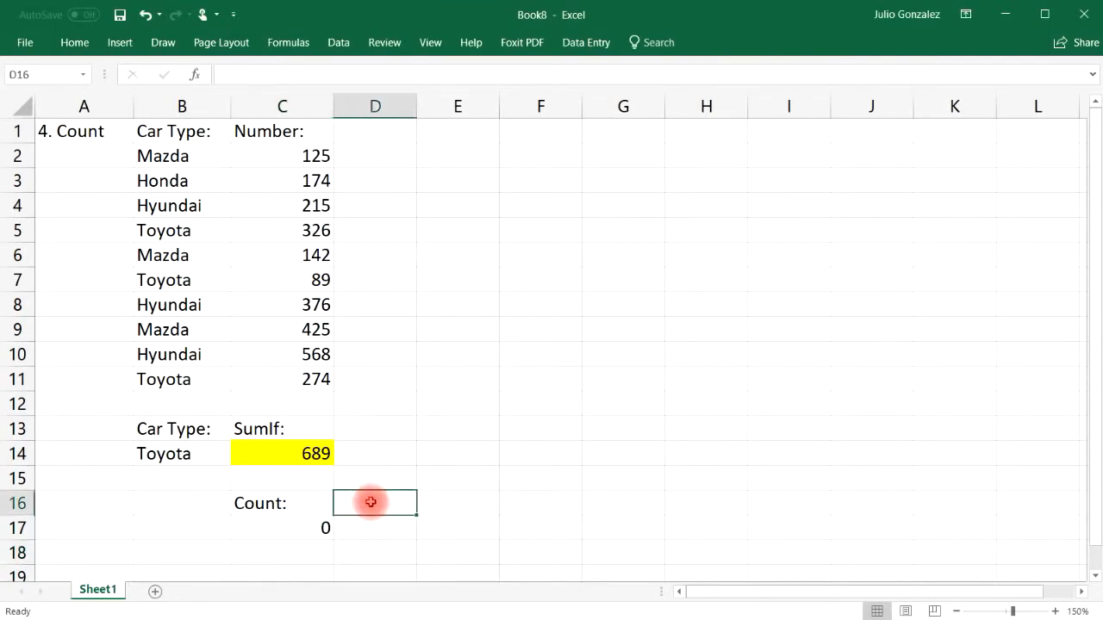
pyautogui.click(302, 502)
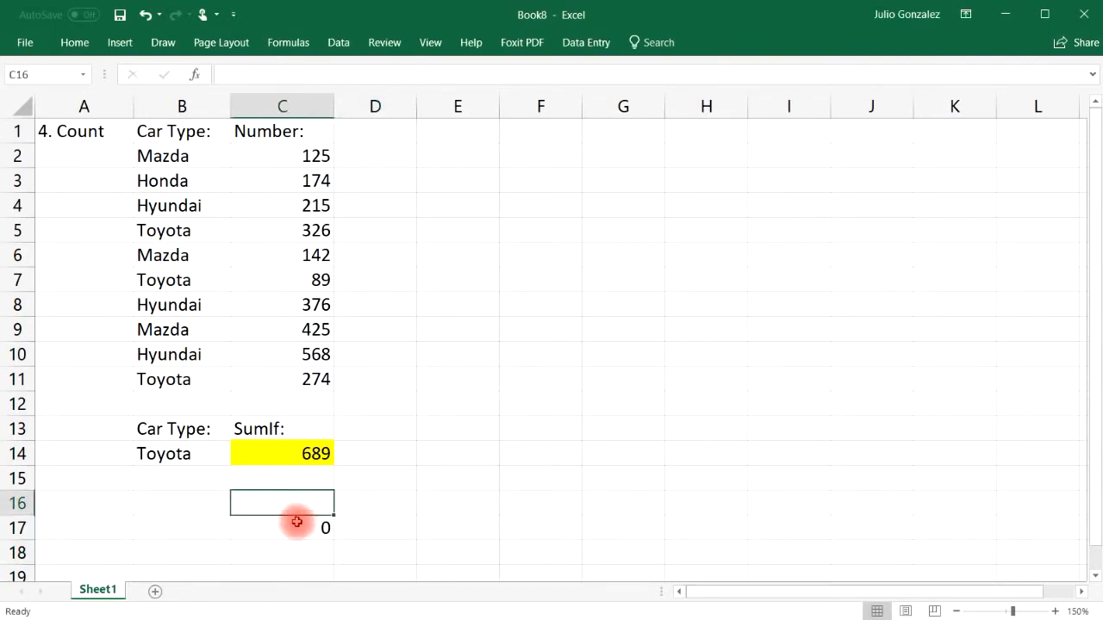
pyautogui.click(297, 522)
pyautogui.press('Delete')
pyautogui.click(96, 129)
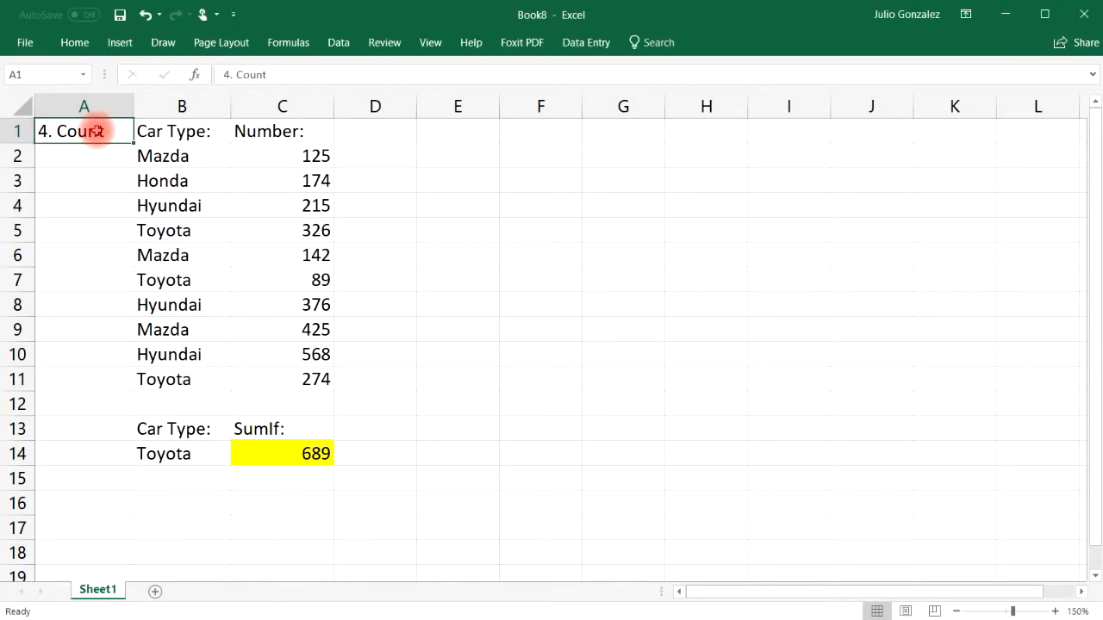
# Step: Retitle A1 as '5. Counta' and label C16 'Counta'
pyautogui.press('Delete')
pyautogui.write('5')
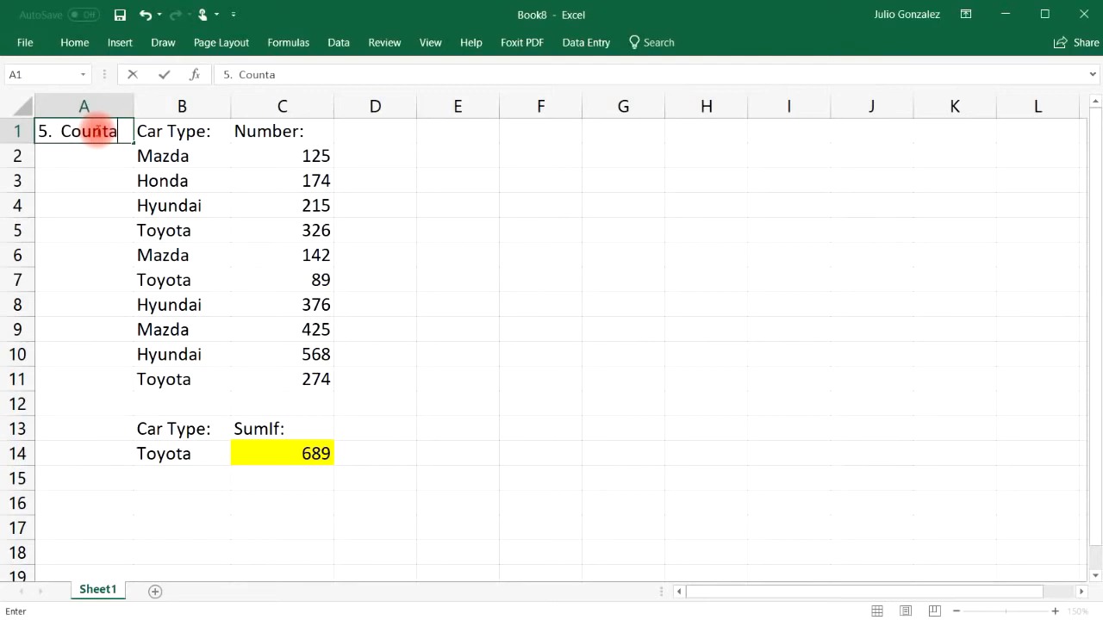
pyautogui.press('Return')
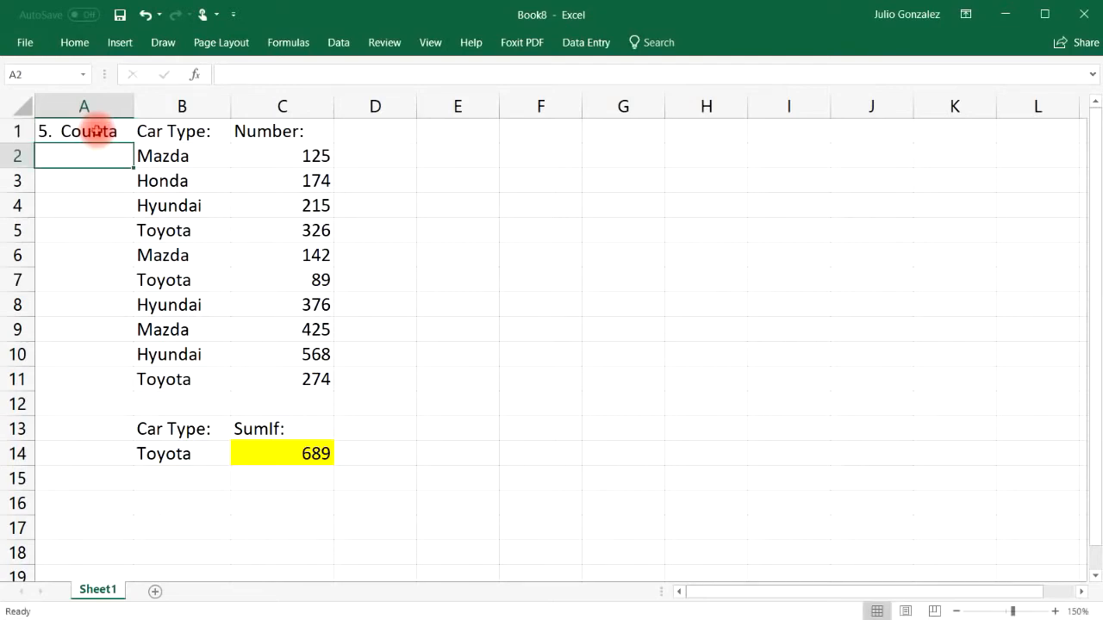
pyautogui.click(281, 503)
pyautogui.write('Count')
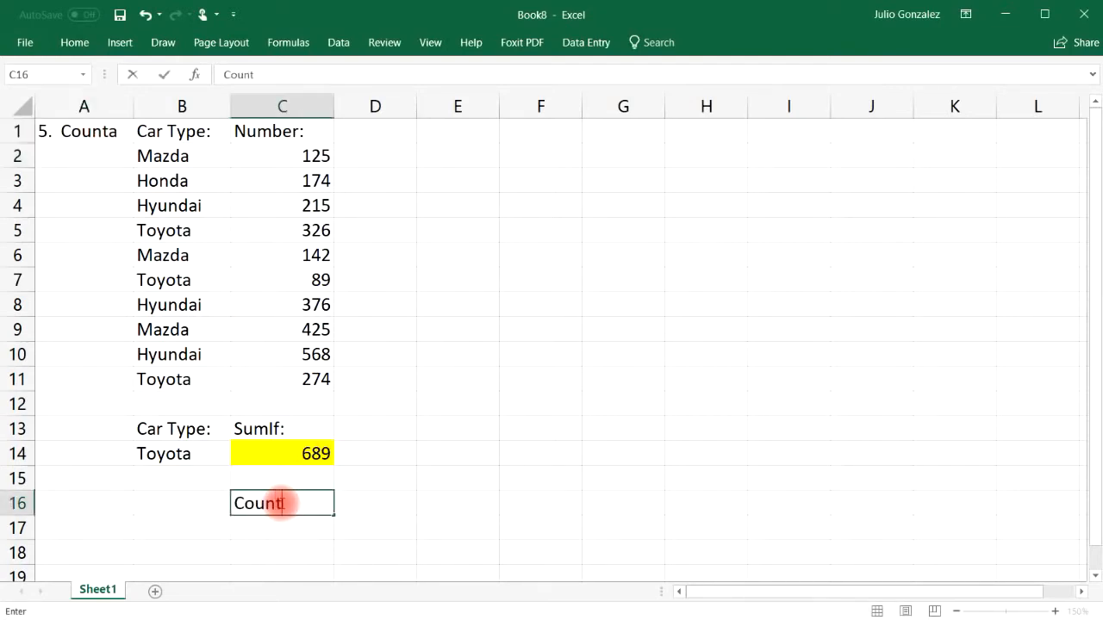
pyautogui.write('a')
pyautogui.press('Return')
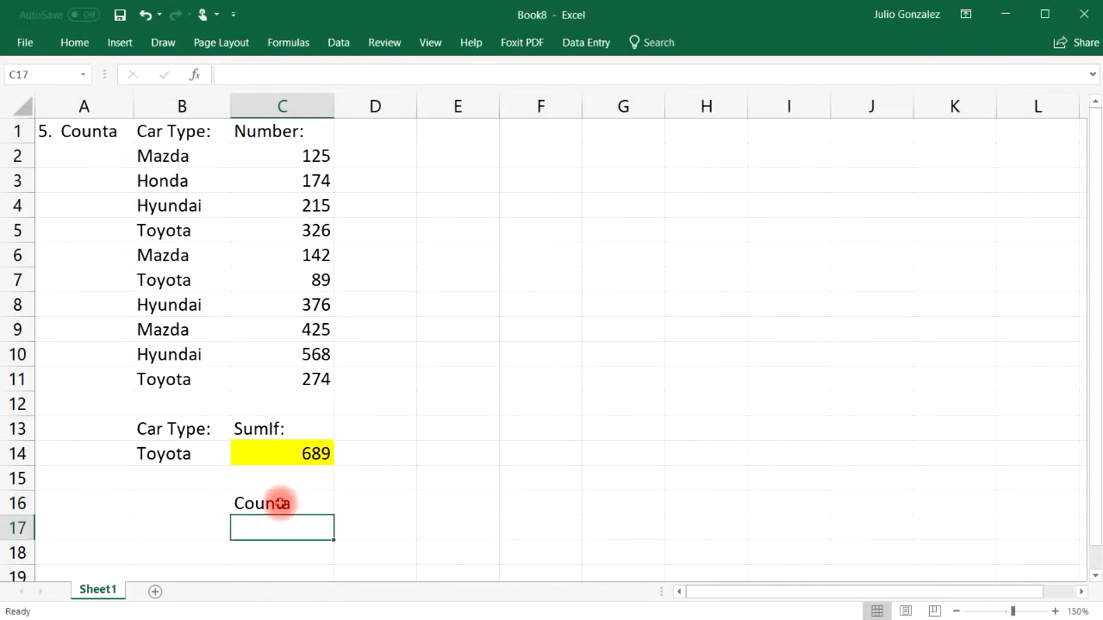
# Step: Enter =COUNTA(B2:B11) in C17, returning 10 car types
pyautogui.write('=counta')
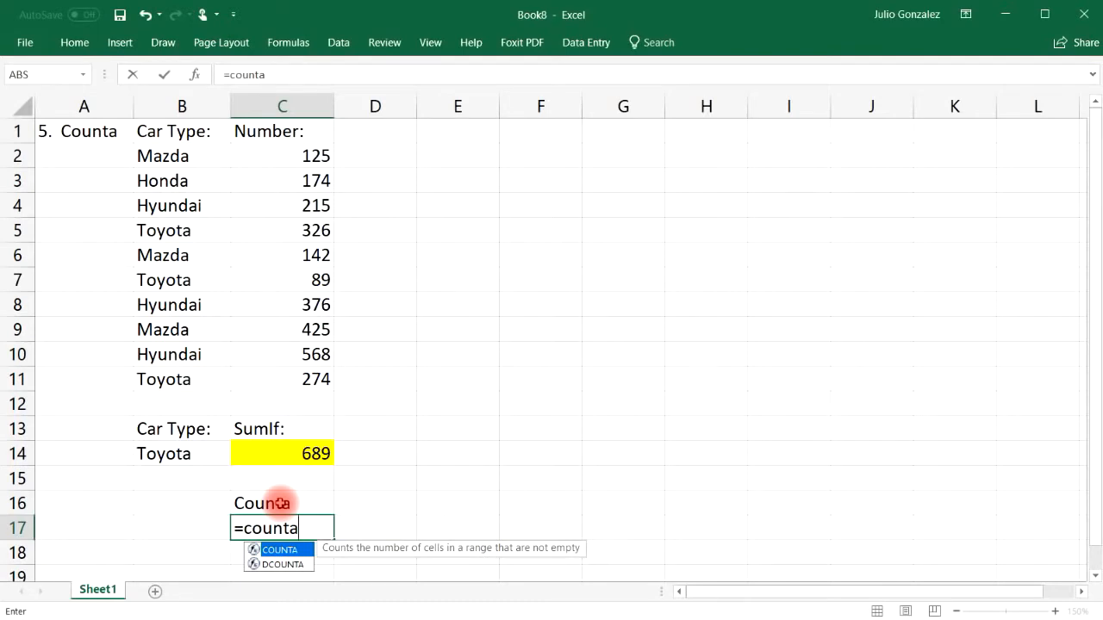
pyautogui.write('(')
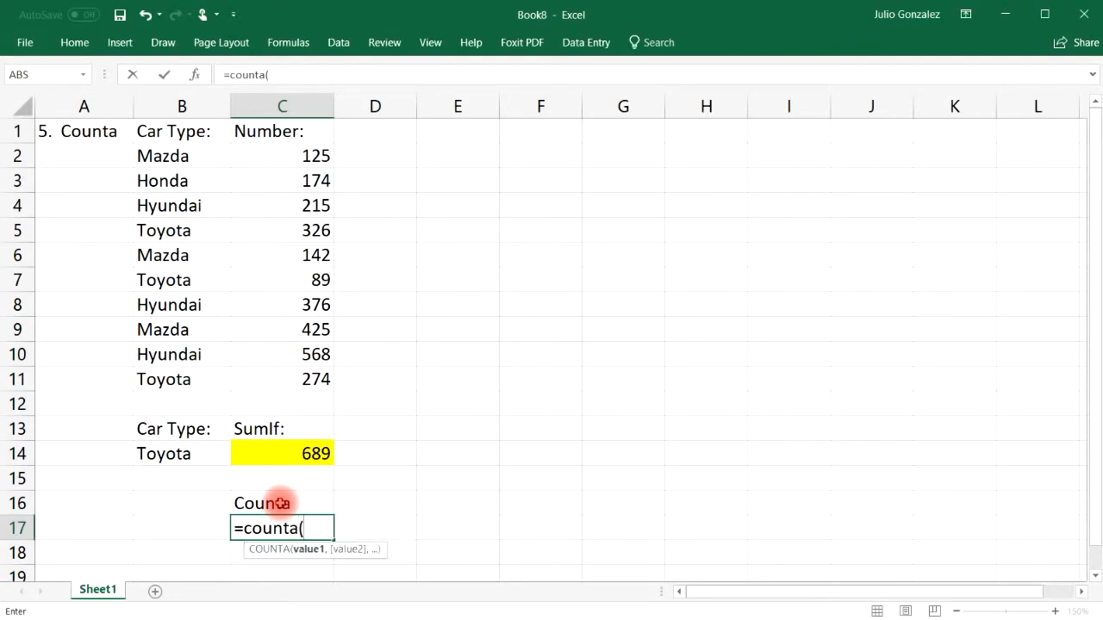
pyautogui.click(186, 159)
pyautogui.moveTo(186, 158); pyautogui.dragTo(158, 376)
pyautogui.press('Return')
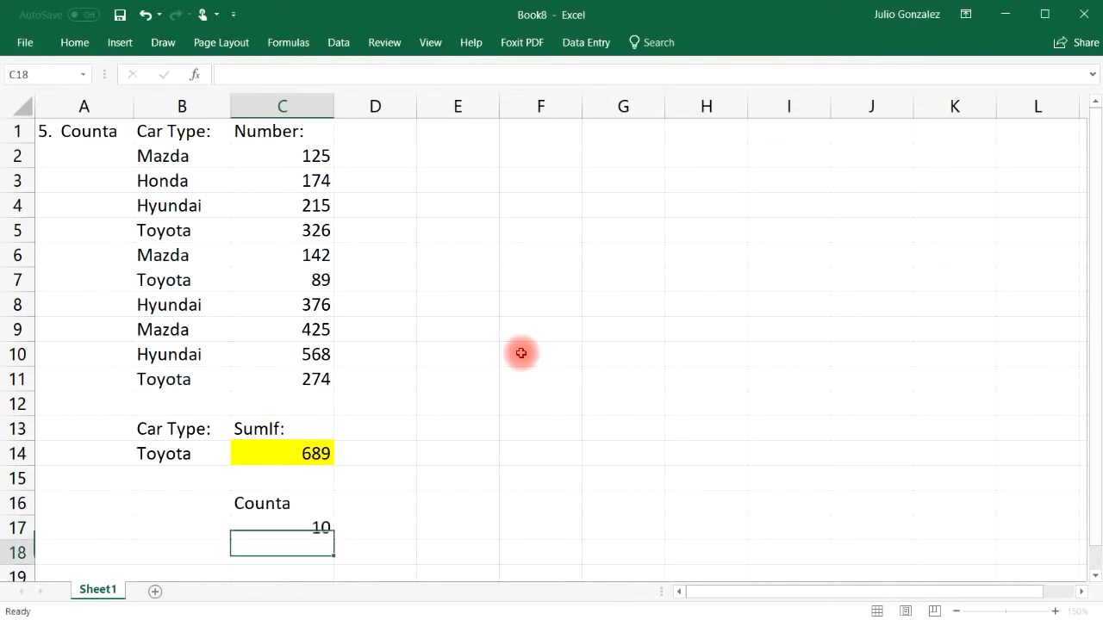
# Step: Fill E2:E7 with Mazda, 25, Toyota, 37 and two name entries
pyautogui.click(447, 154)
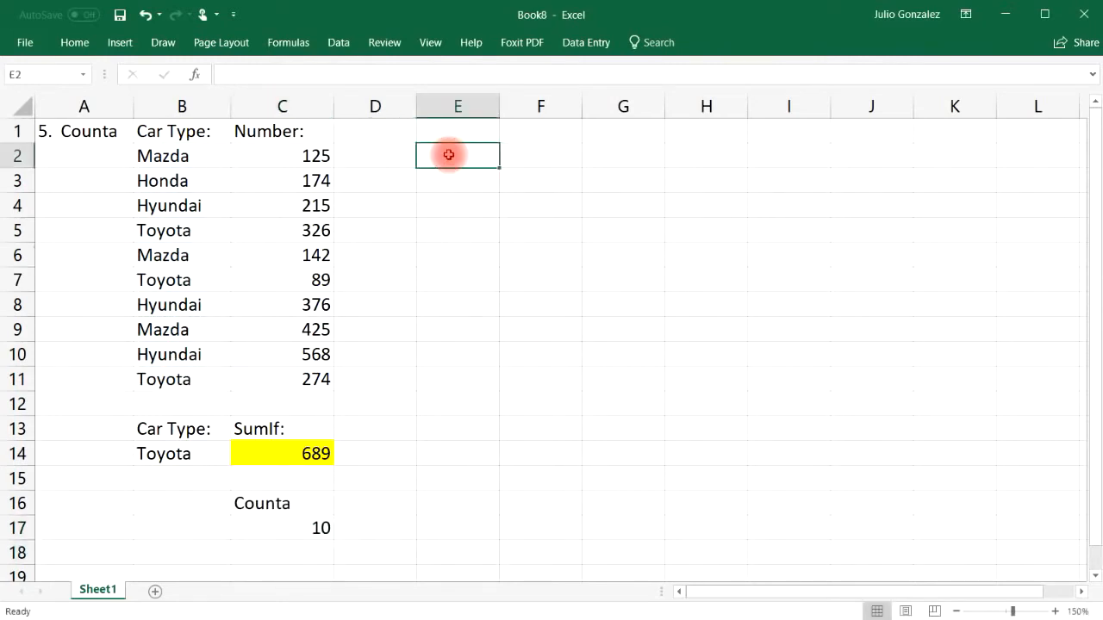
pyautogui.write('Mazd')
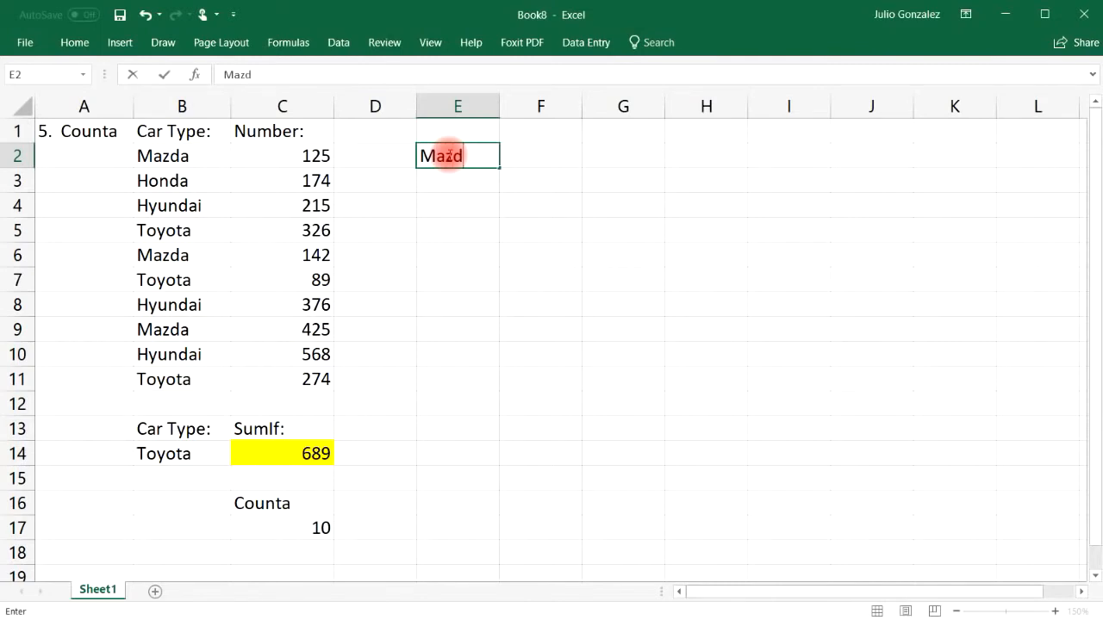
pyautogui.write('a')
pyautogui.press('Return')
pyautogui.write('2')
pyautogui.press('Return')
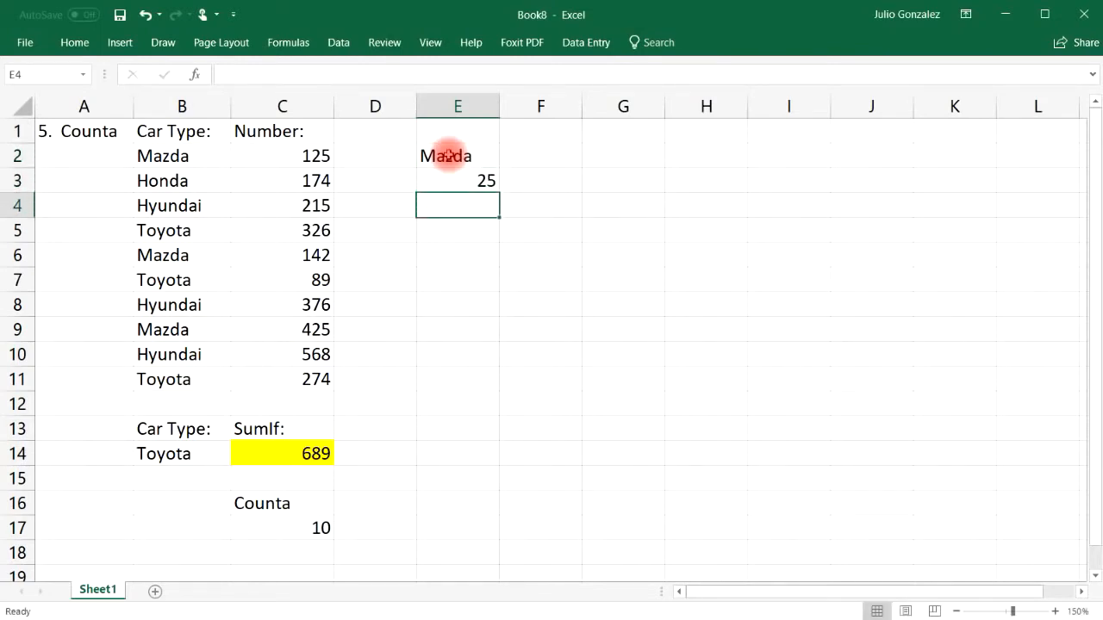
pyautogui.write('Toyota')
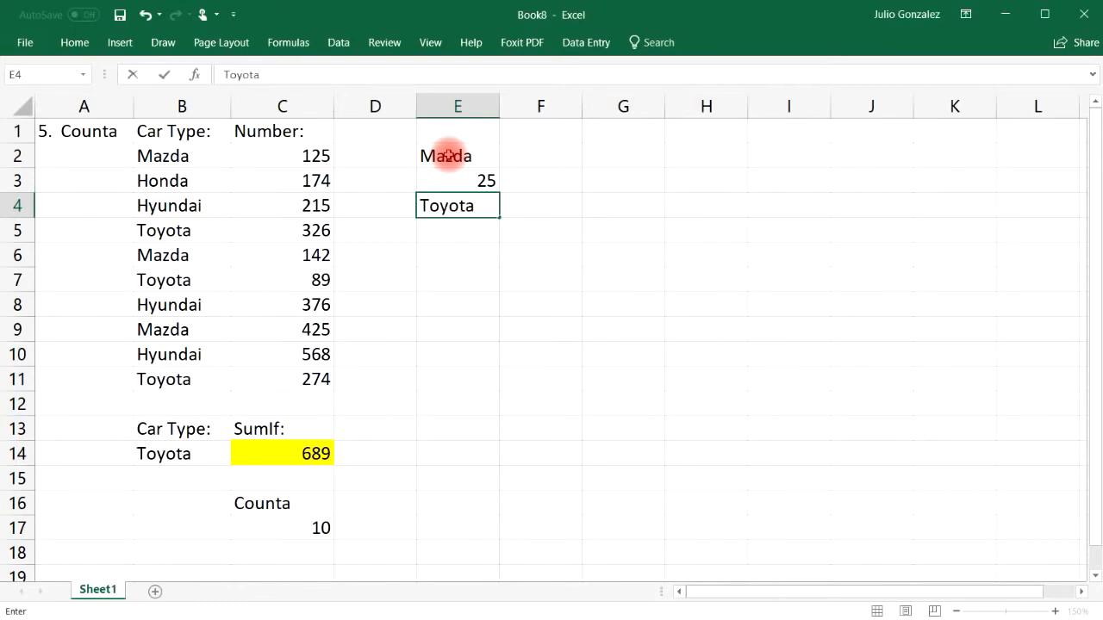
pyautogui.press('Return')
pyautogui.write('37')
pyautogui.press('Return')
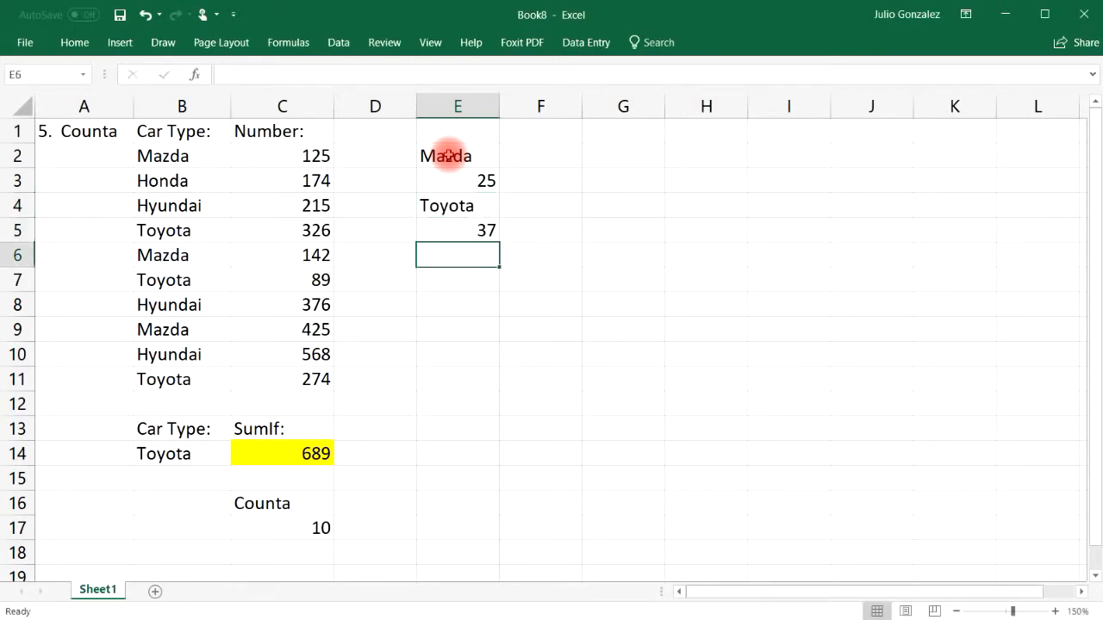
pyautogui.write('Jim')
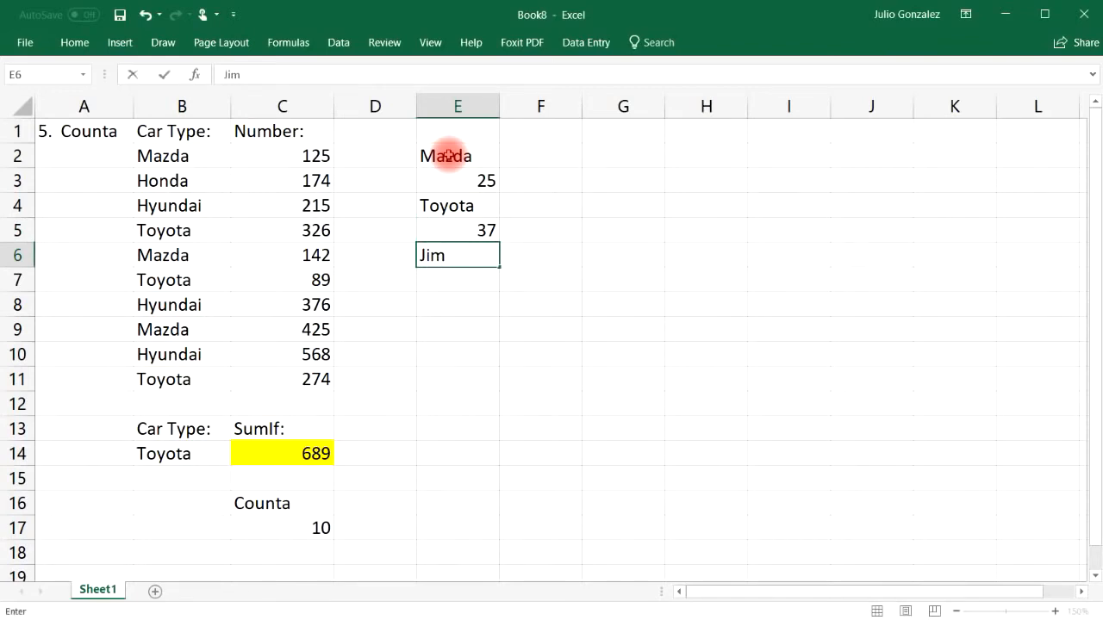
pyautogui.press('Return')
pyautogui.write('Karla-12')
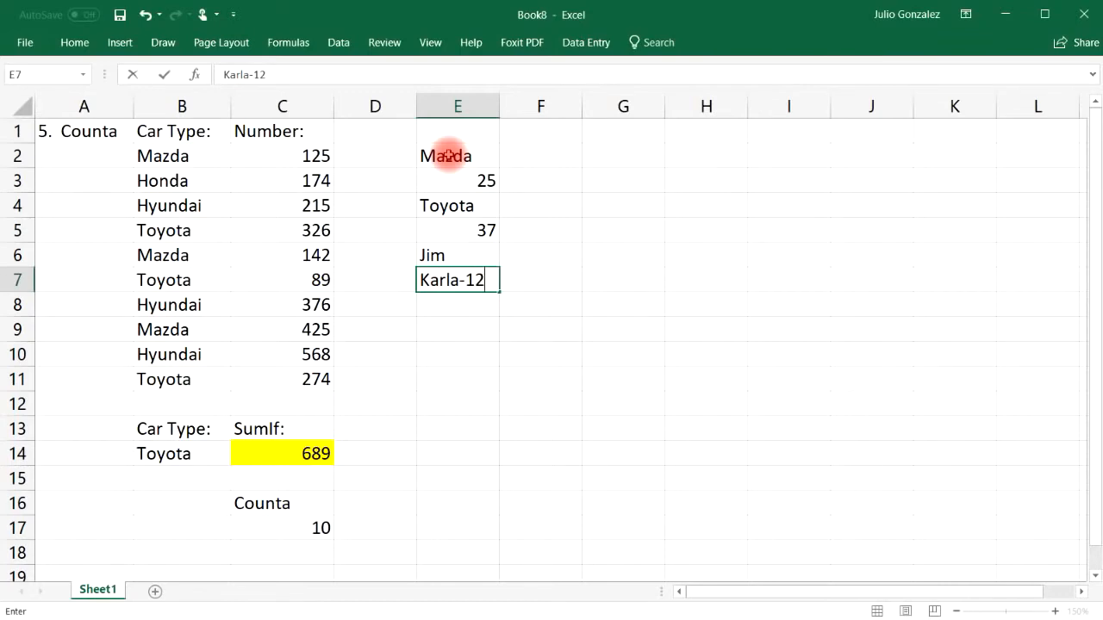
pyautogui.press('Return')
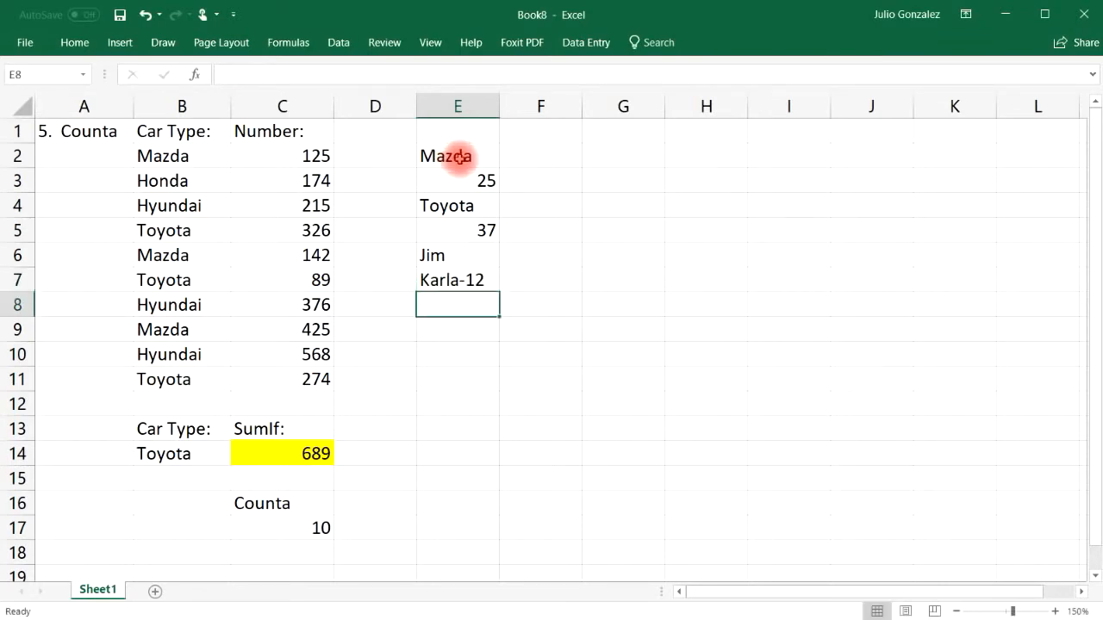
# Step: Enter =COUNT(E2:E7) in E9, which counts only the numbers 25 and 37, giving 2
pyautogui.click(458, 155)
pyautogui.moveTo(466, 214); pyautogui.dragTo(455, 280)
pyautogui.click(452, 327)
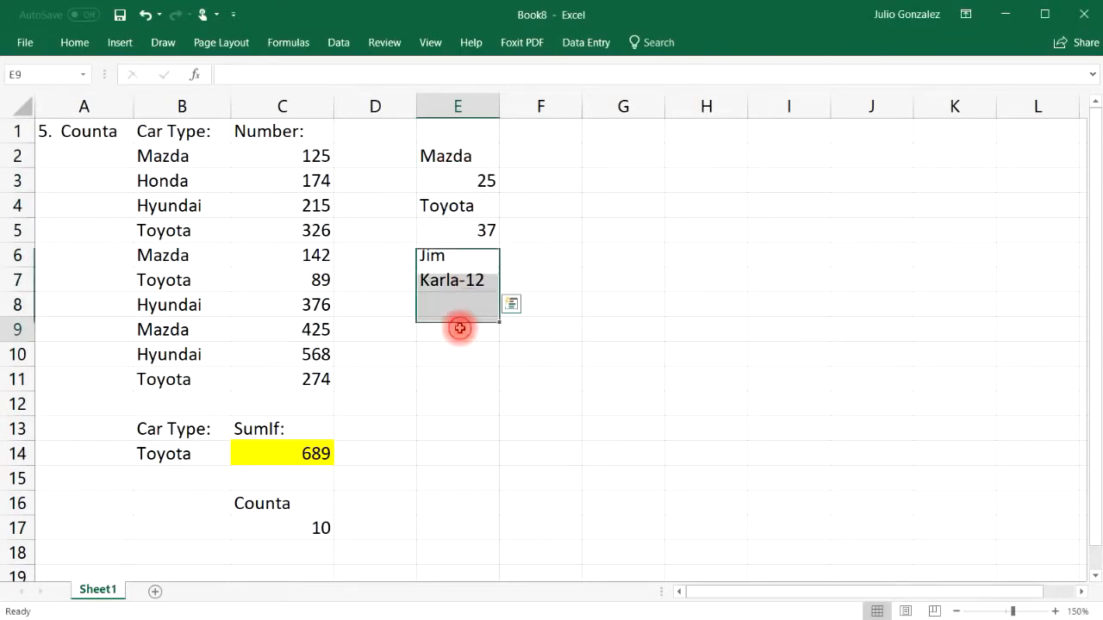
pyautogui.write('=count(')
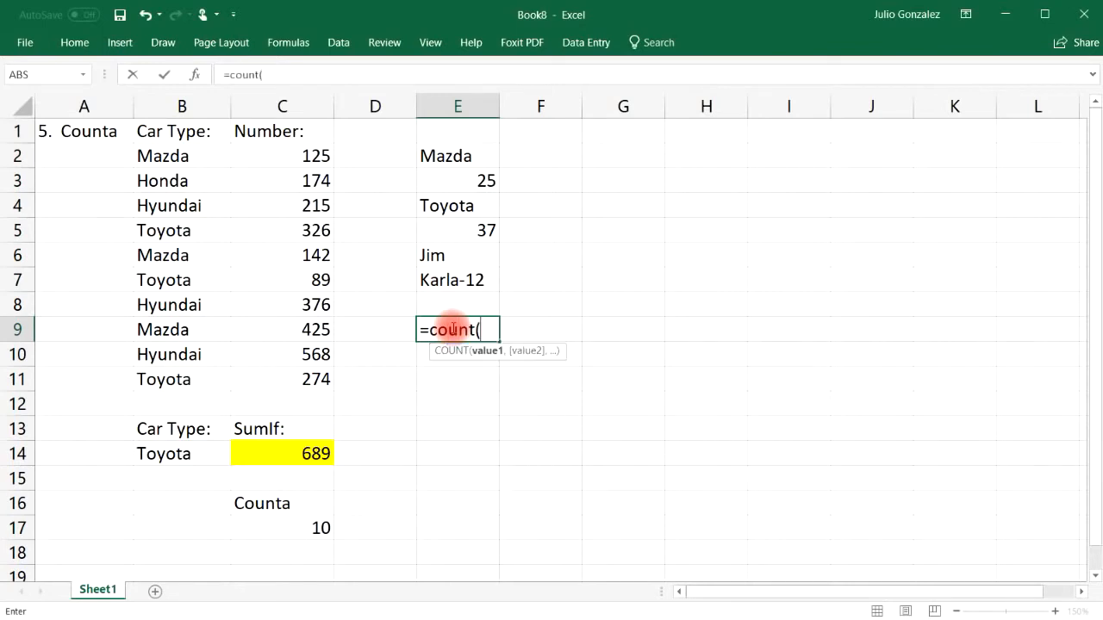
pyautogui.moveTo(492, 152); pyautogui.dragTo(485, 280)
pyautogui.write(')')
pyautogui.press('Return')
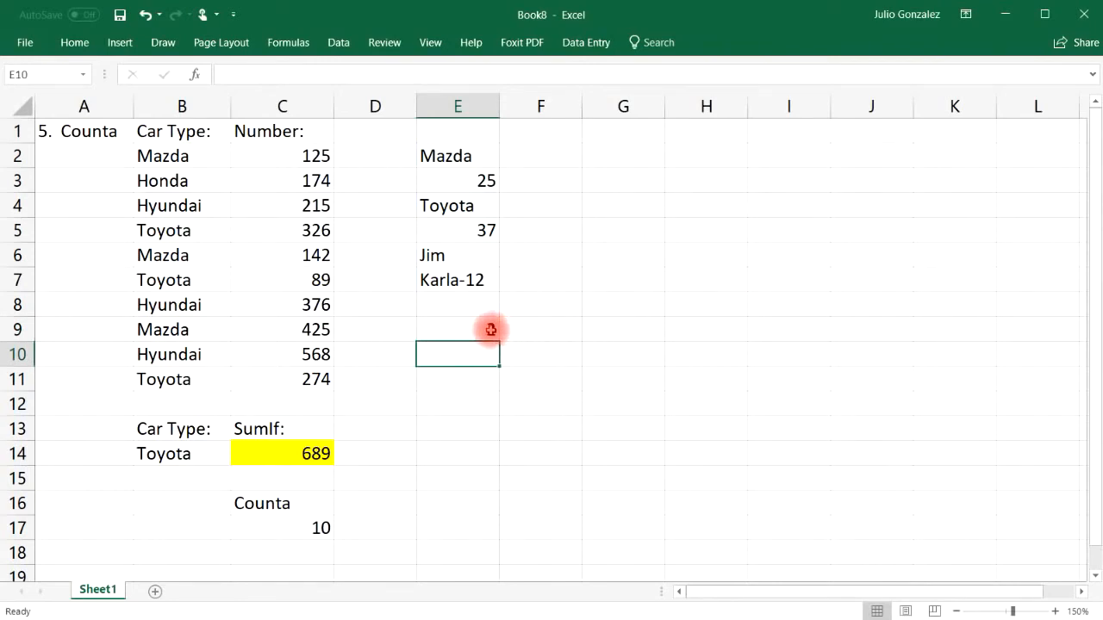
pyautogui.click(488, 177)
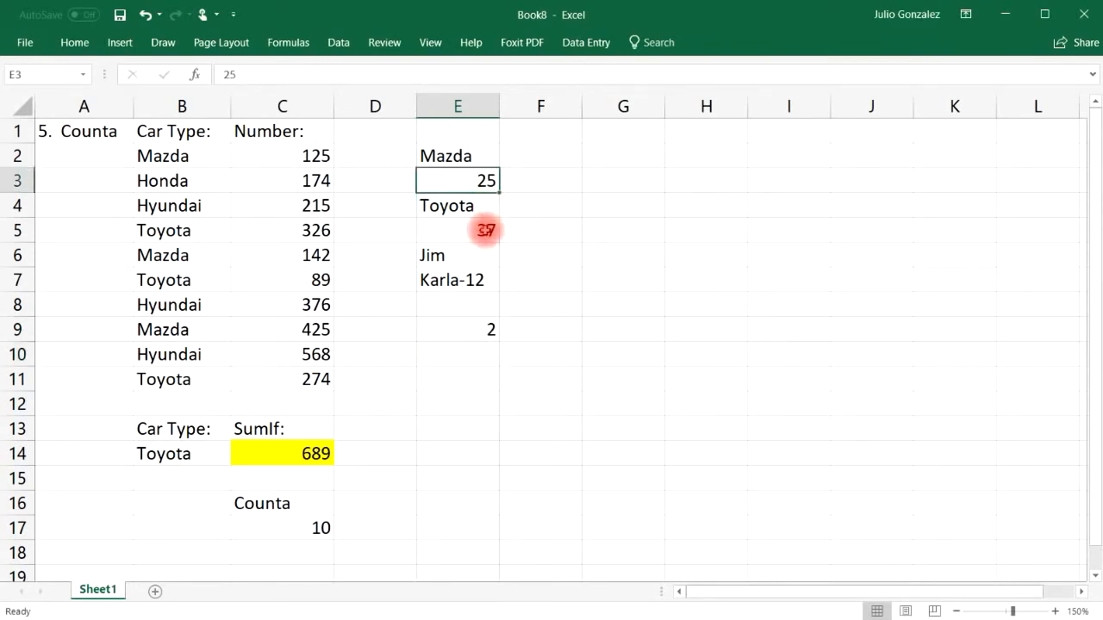
pyautogui.click(487, 228)
pyautogui.click(475, 278)
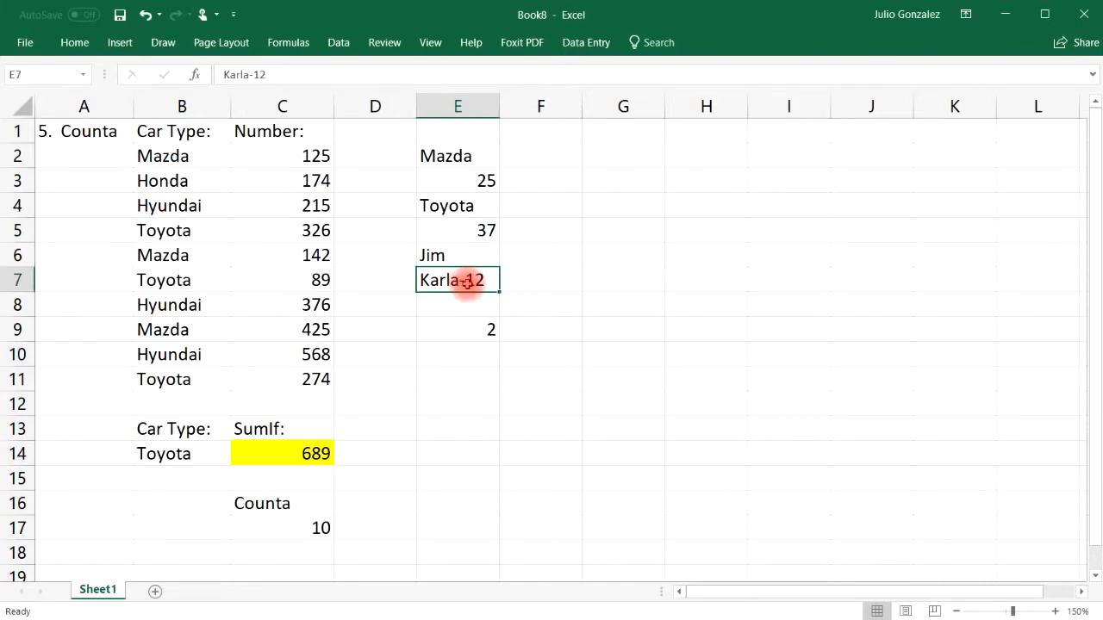
# Step: Change E9 to =COUNTA(E2:E7), which counts all six entries, giving 6
pyautogui.click(474, 333)
pyautogui.write('=')
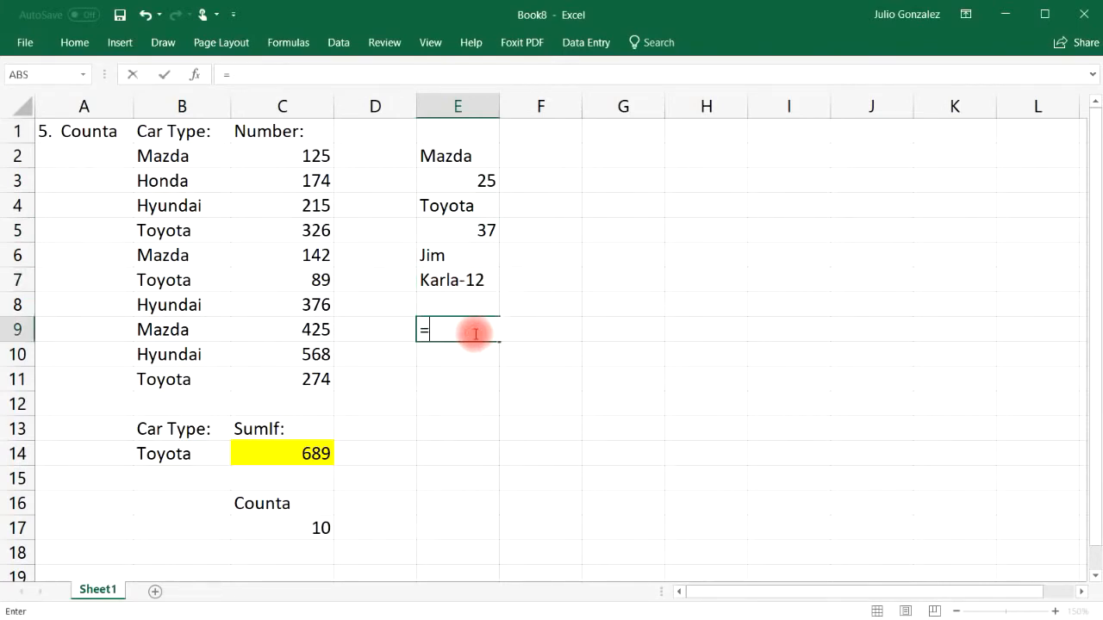
pyautogui.write('counta(')
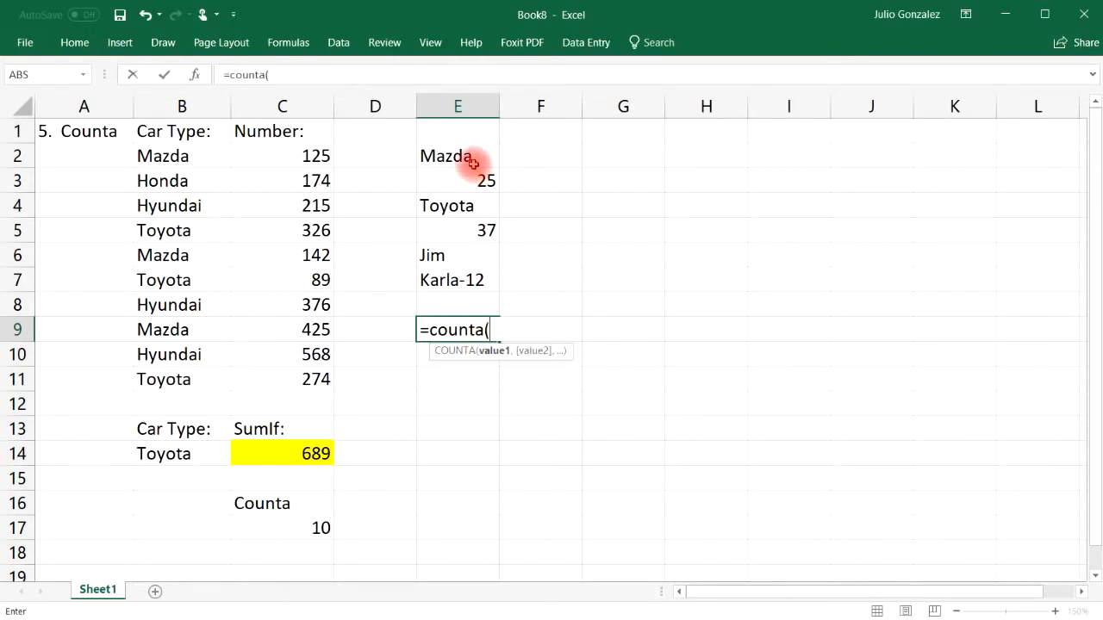
pyautogui.moveTo(488, 155); pyautogui.dragTo(489, 280)
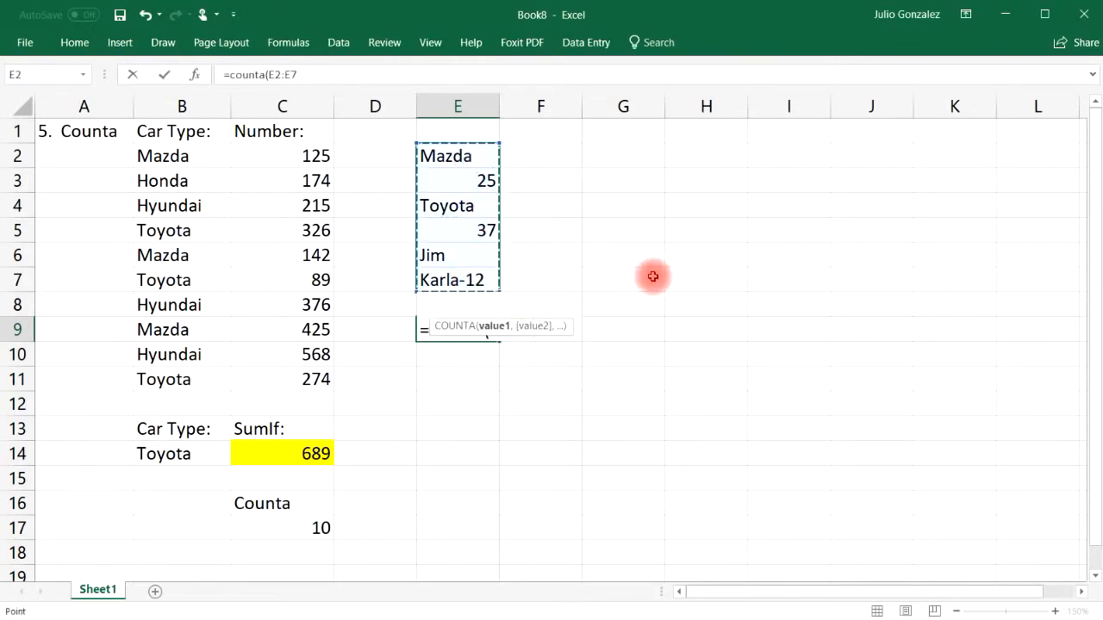
pyautogui.write(')')
pyautogui.press('Return')
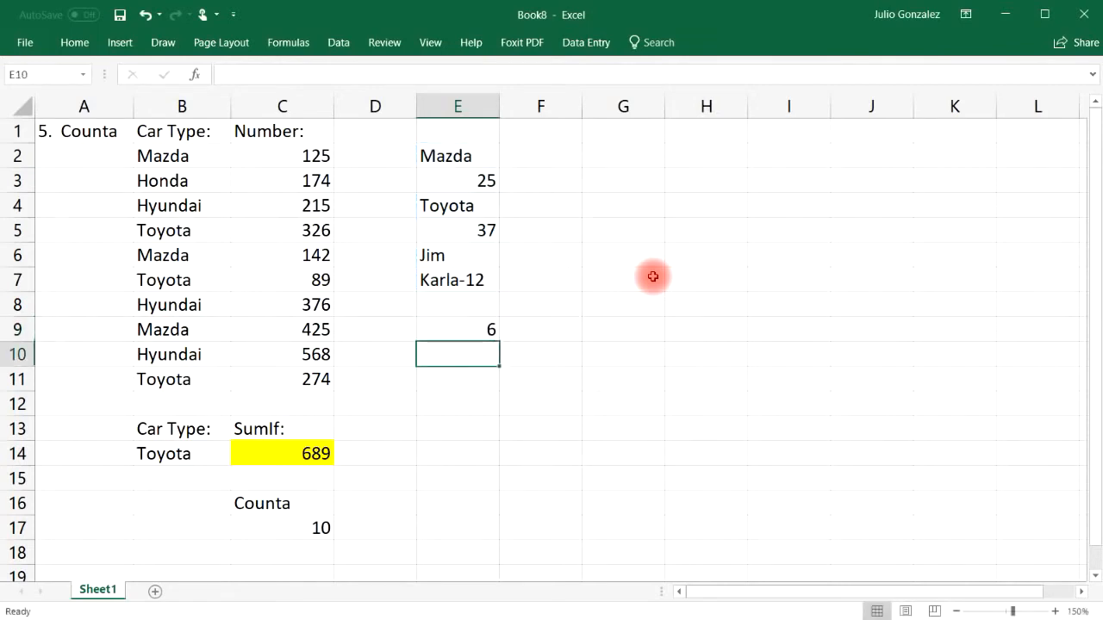
pyautogui.click(475, 156)
pyautogui.click(475, 180)
pyautogui.click(477, 207)
pyautogui.click(479, 228)
pyautogui.click(475, 257)
pyautogui.click(474, 281)
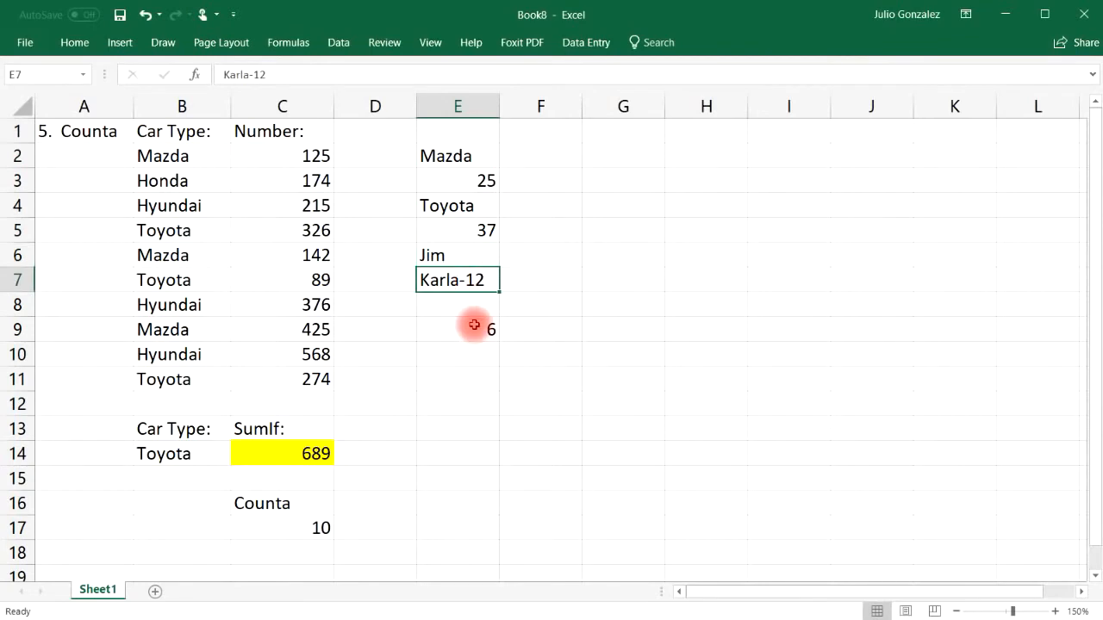
# Step: Widen the COUNTA to E1:E8, still 6 since blanks are skipped, then clear E9
pyautogui.click(456, 327)
pyautogui.write('=counta(')
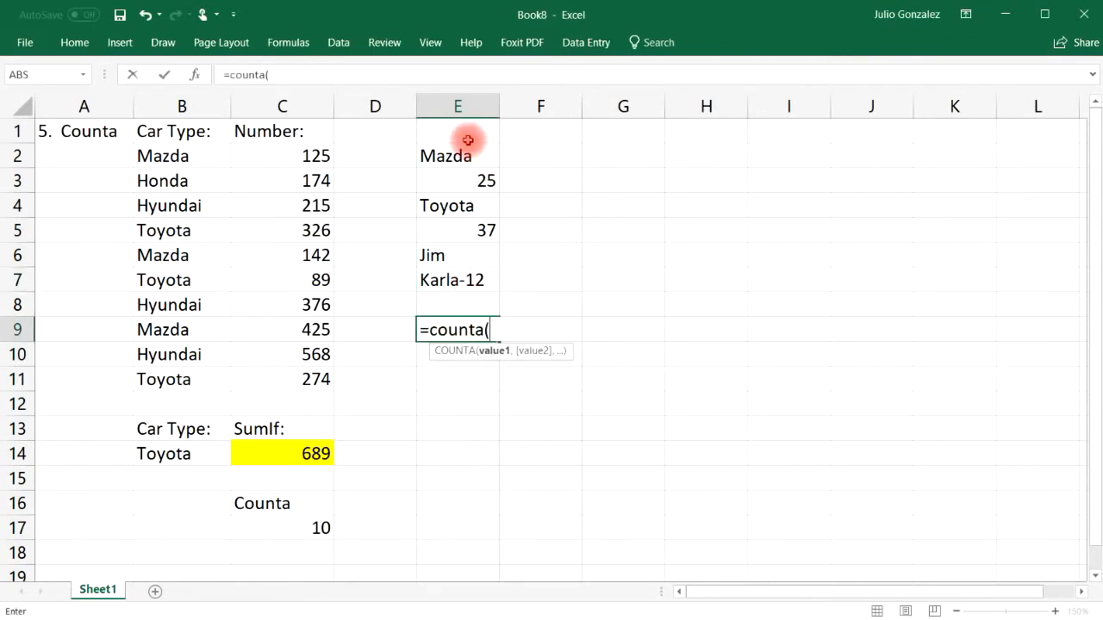
pyautogui.moveTo(468, 136); pyautogui.dragTo(456, 294)
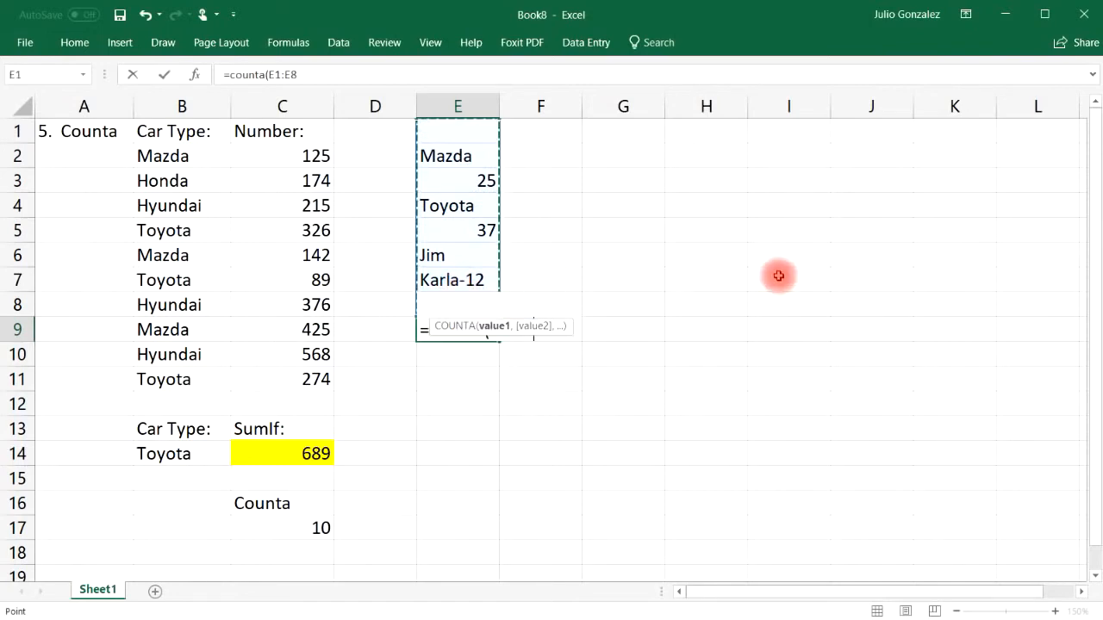
pyautogui.write(')')
pyautogui.press('Return')
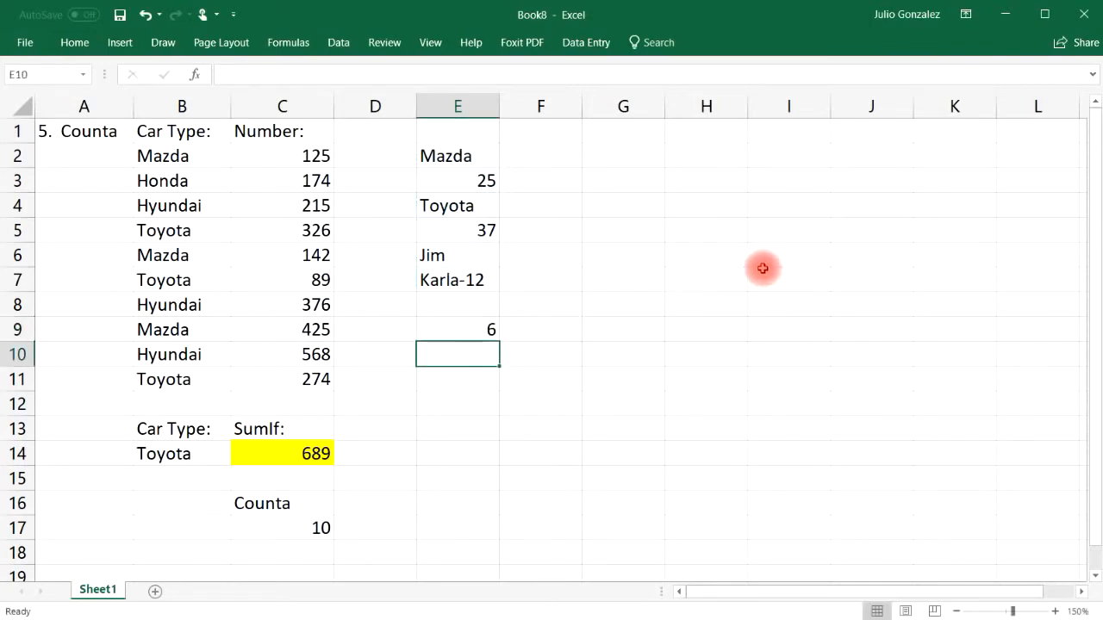
pyautogui.click(468, 129)
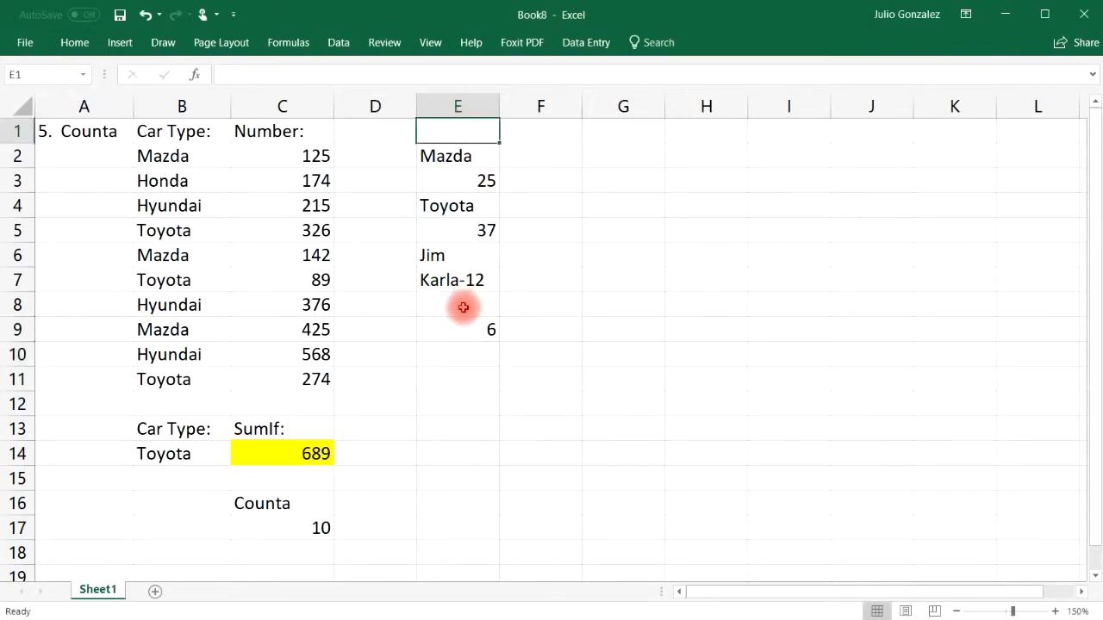
pyautogui.click(463, 308)
pyautogui.click(475, 326)
pyautogui.press('Delete')
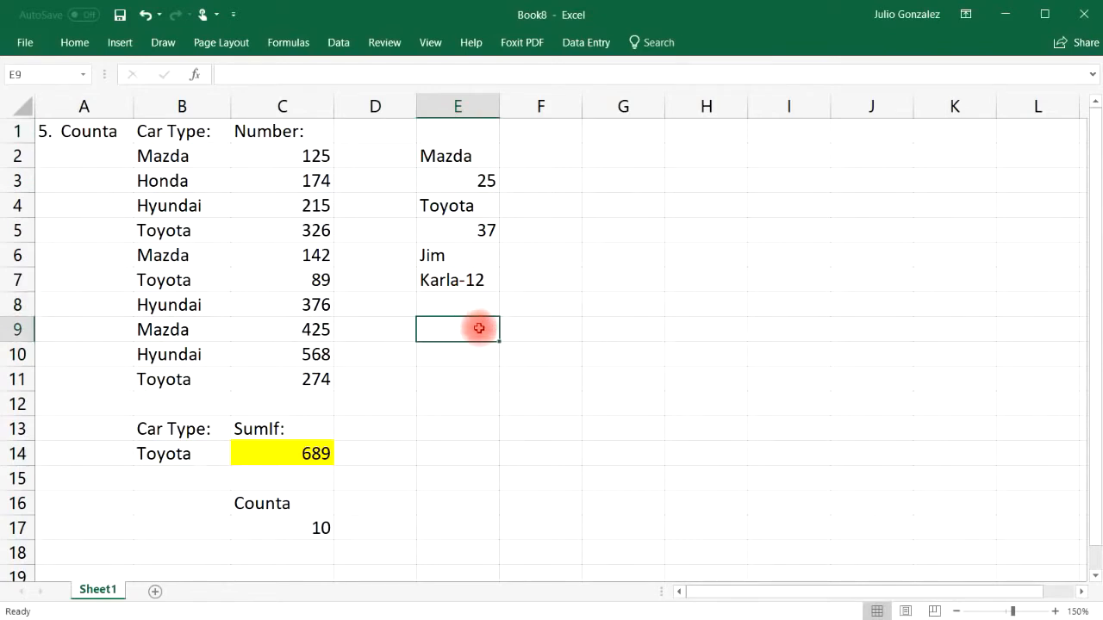
# Step: Enter =COUNTBLANK(E1:E9) in E12, returning 3 empty cells
pyautogui.click(463, 409)
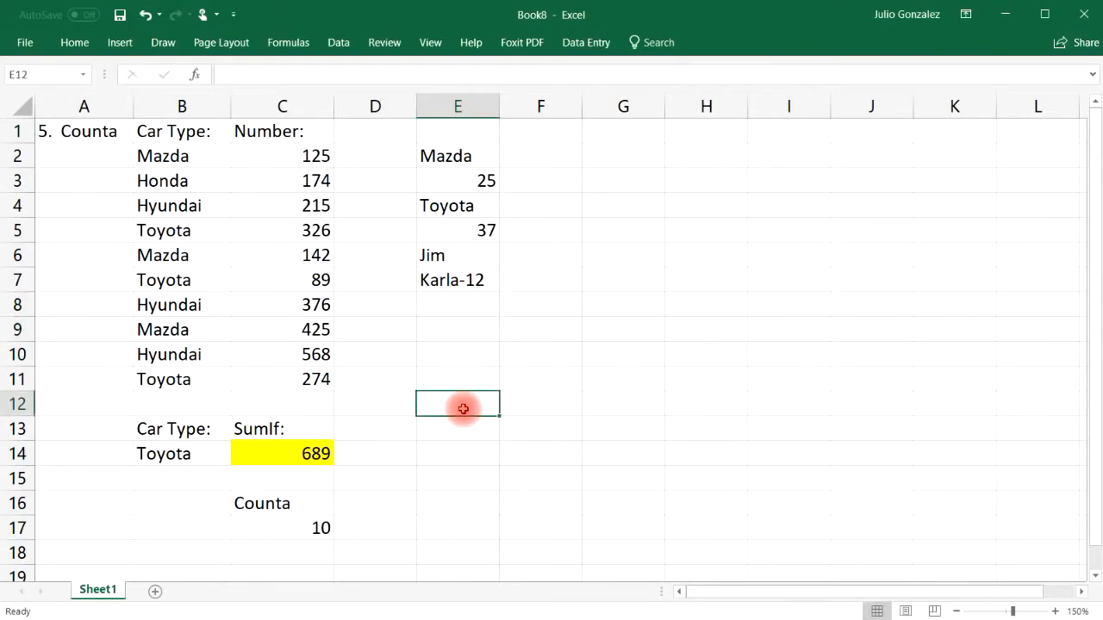
pyautogui.write('=countblank')
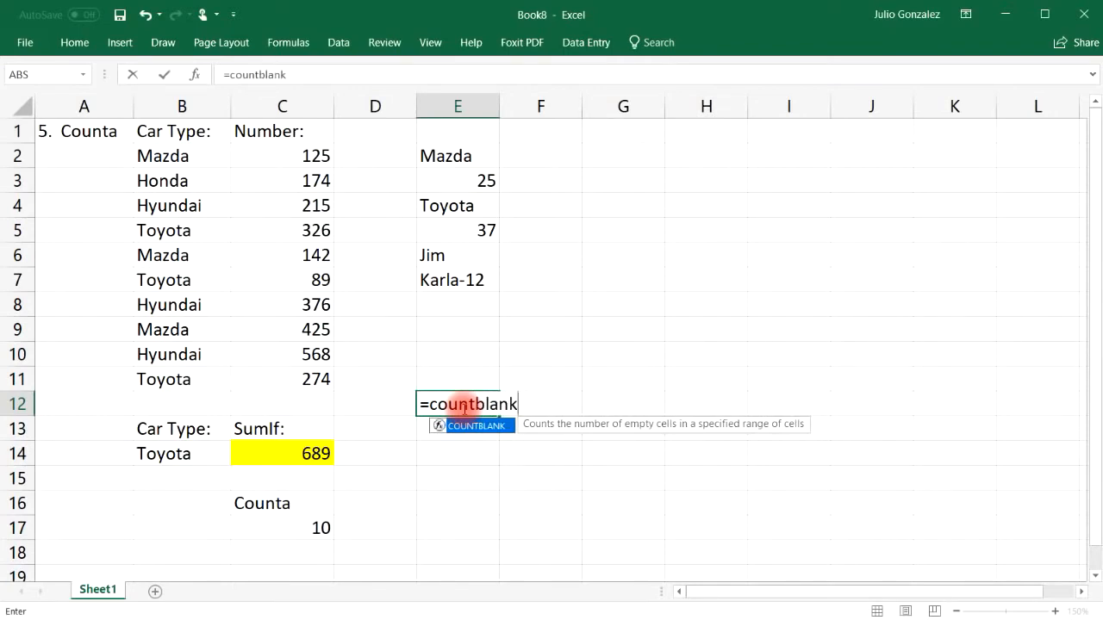
pyautogui.write('(')
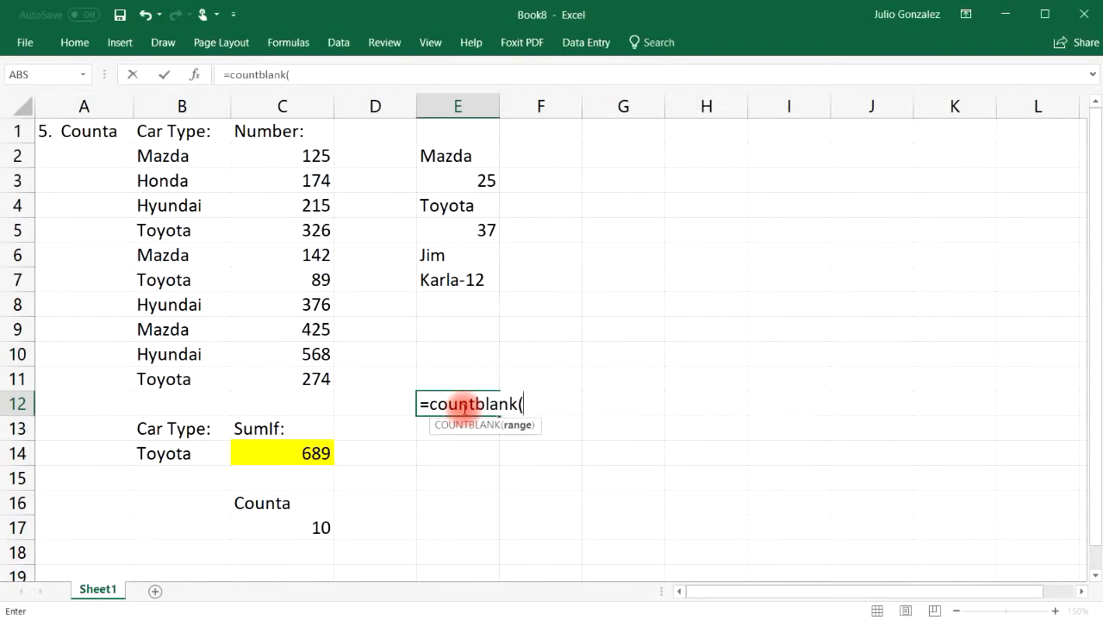
pyautogui.moveTo(467, 129); pyautogui.dragTo(475, 324)
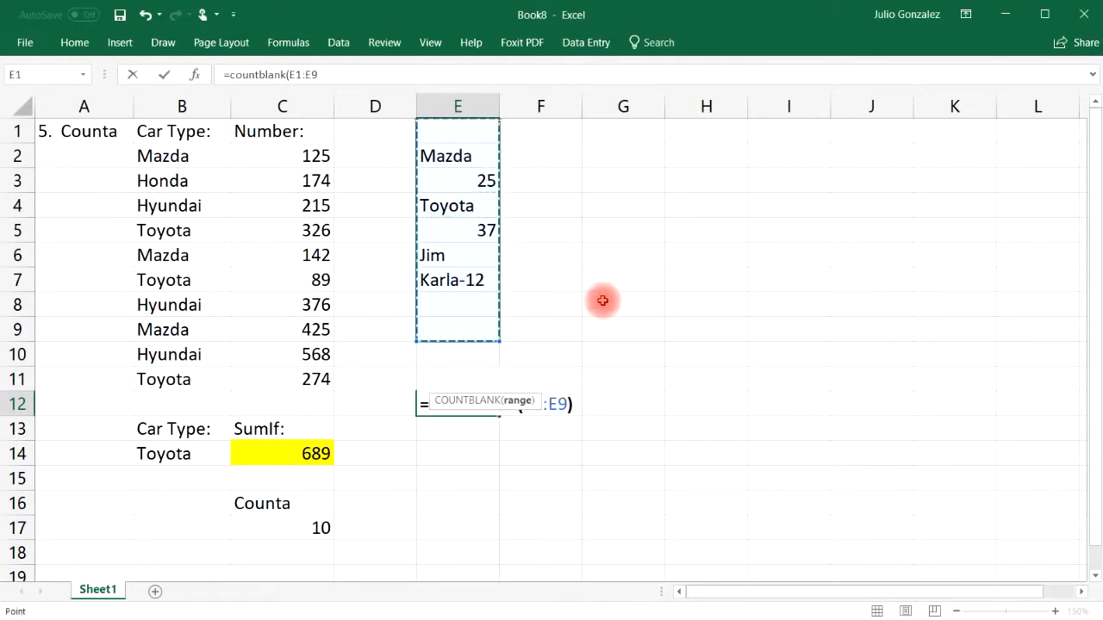
pyautogui.press('Return')
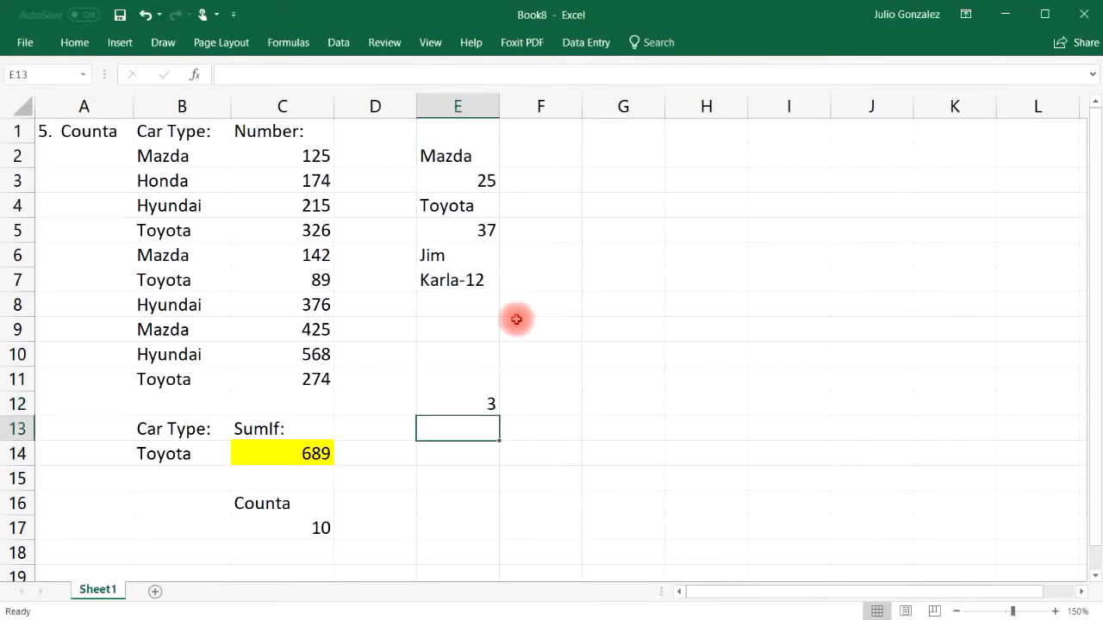
pyautogui.click(457, 310)
pyautogui.click(455, 328)
pyautogui.click(457, 255)
pyautogui.click(467, 137)
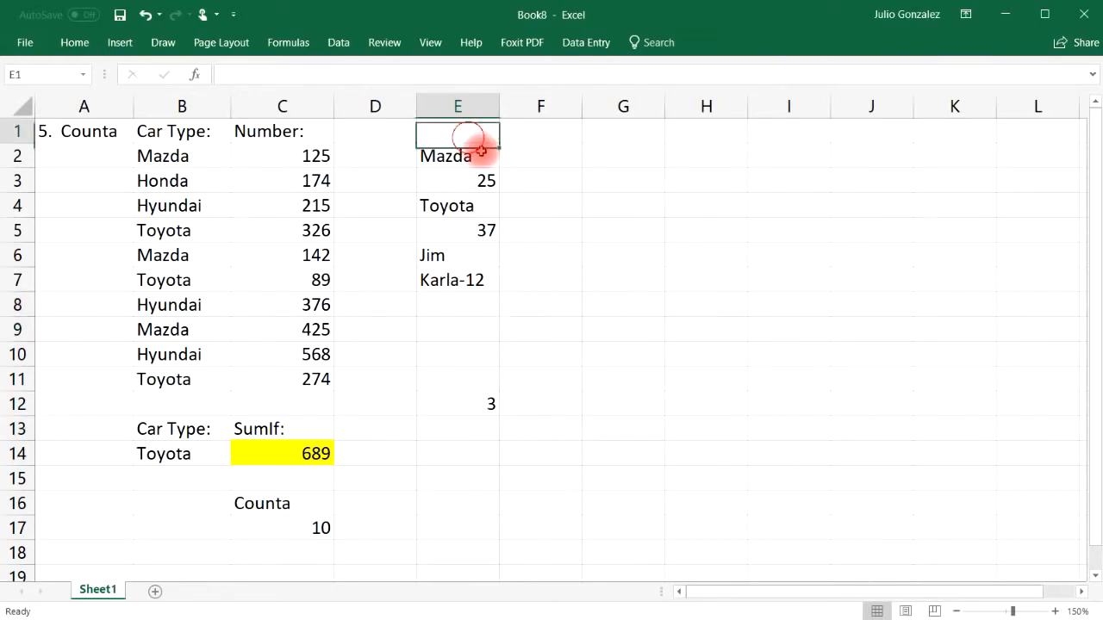
# Step: Clear all sample values and the formula from column E
pyautogui.moveTo(465, 131); pyautogui.dragTo(478, 399)
pyautogui.press('Delete')
pyautogui.click(439, 452)
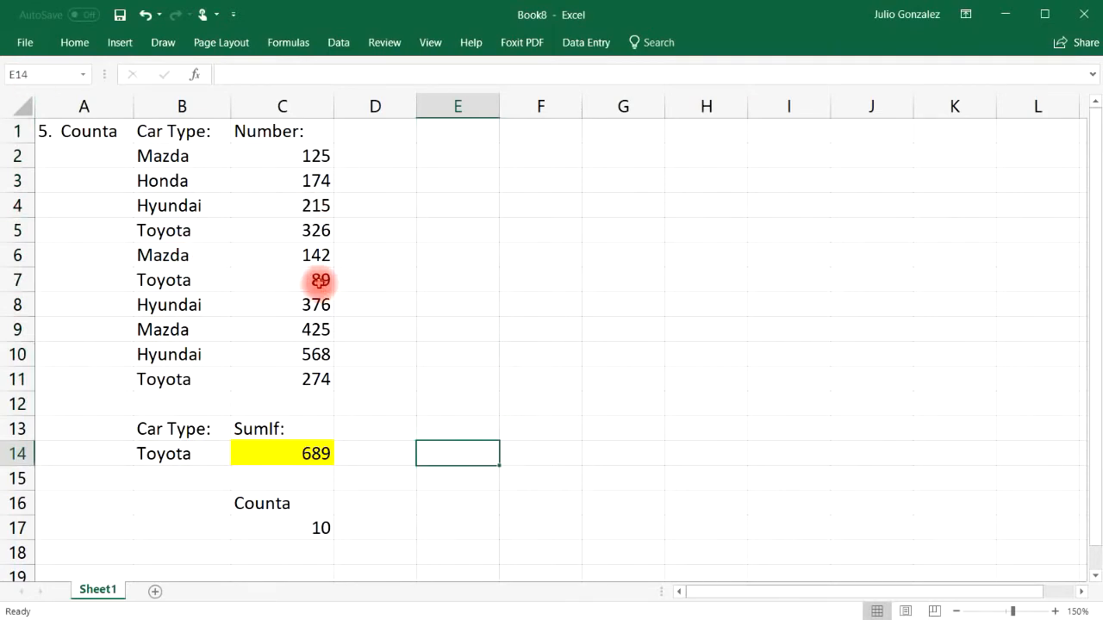
# Step: Delete the Counta example in C16:C17 and retitle A1 as '6. CountIf'
pyautogui.moveTo(253, 502); pyautogui.dragTo(291, 527)
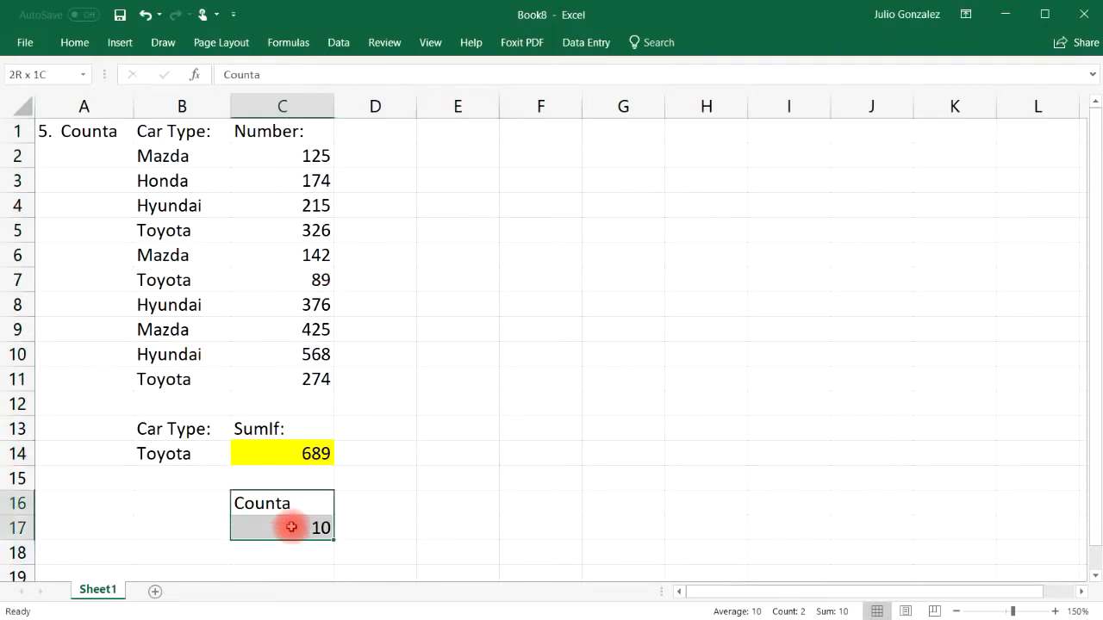
pyautogui.press('Delete')
pyautogui.click(88, 133)
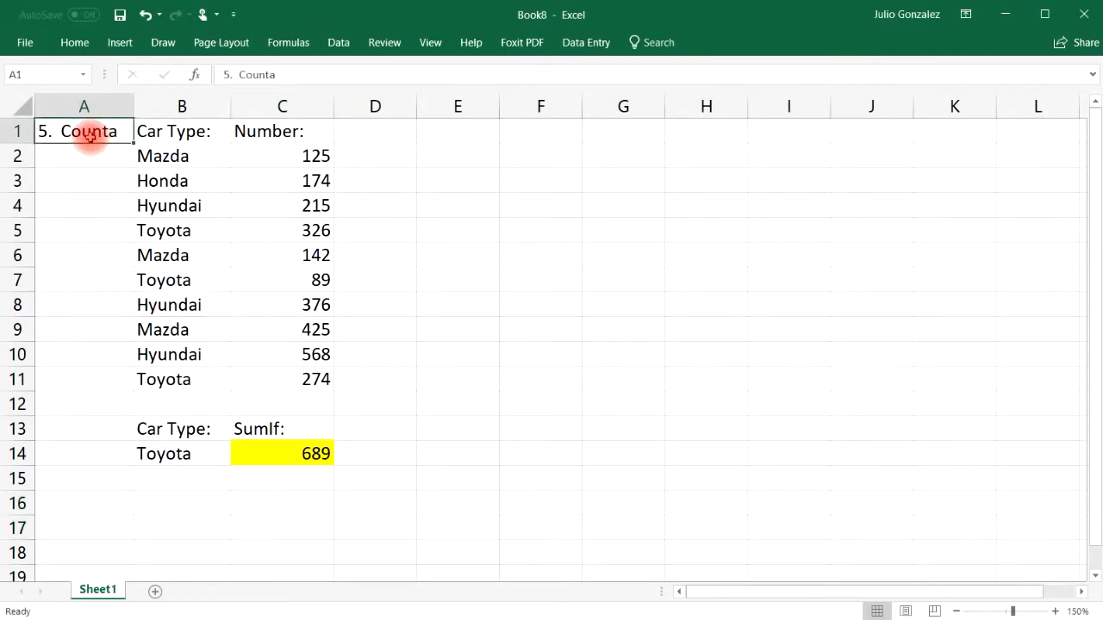
pyautogui.write('6.')
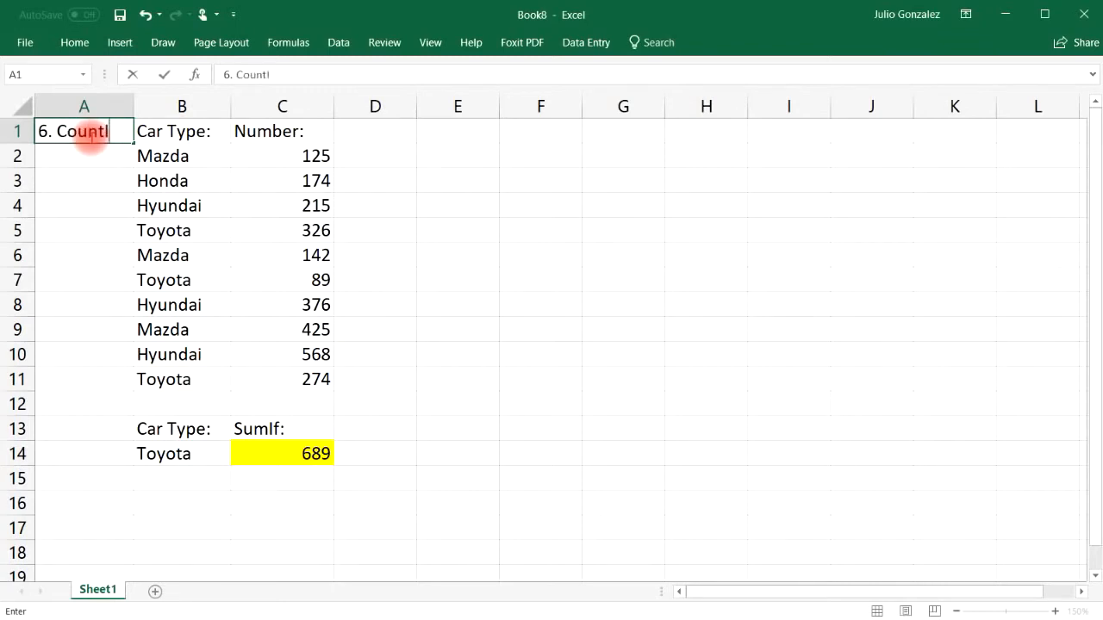
pyautogui.press('Return')
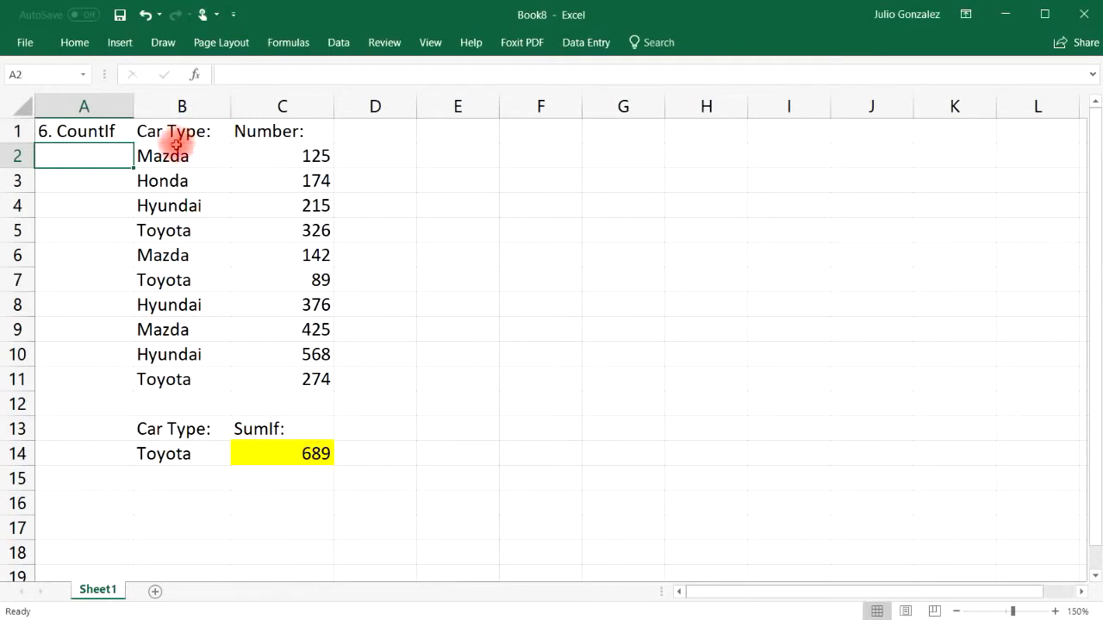
# Step: Relabel C13 from SumIf: to 'CountIf:'
pyautogui.moveTo(198, 150); pyautogui.dragTo(185, 377)
pyautogui.click(272, 430)
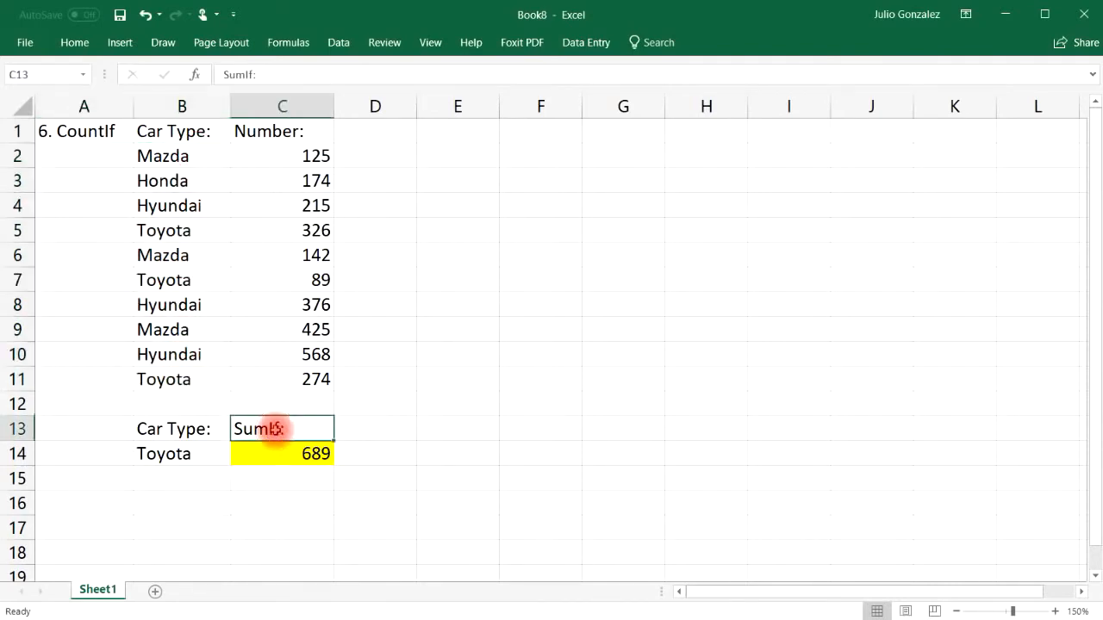
pyautogui.write('Cp')
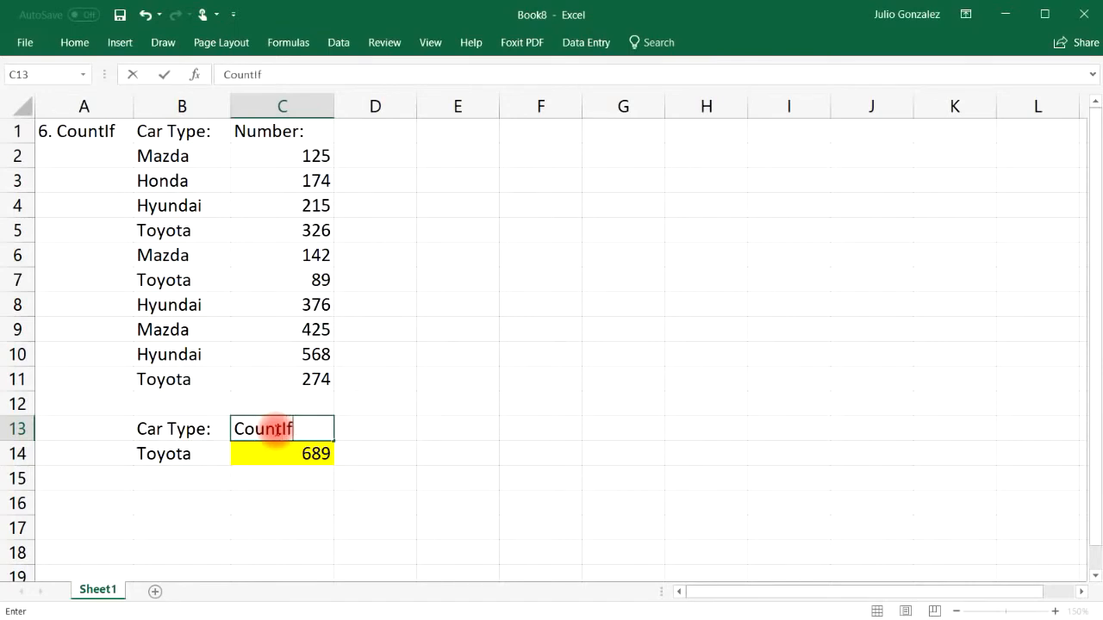
pyautogui.write('untIf:')
pyautogui.press('Return')
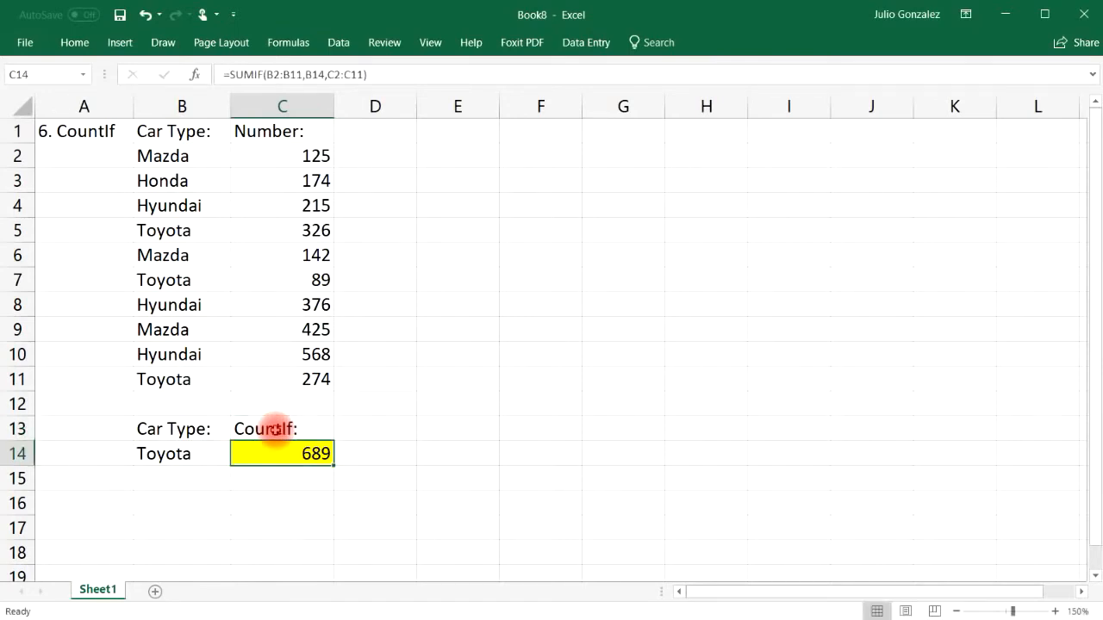
# Step: Enter =COUNTIF(B2:B11,B14) in C14, counting 3 Toyota entries
pyautogui.write('=count')
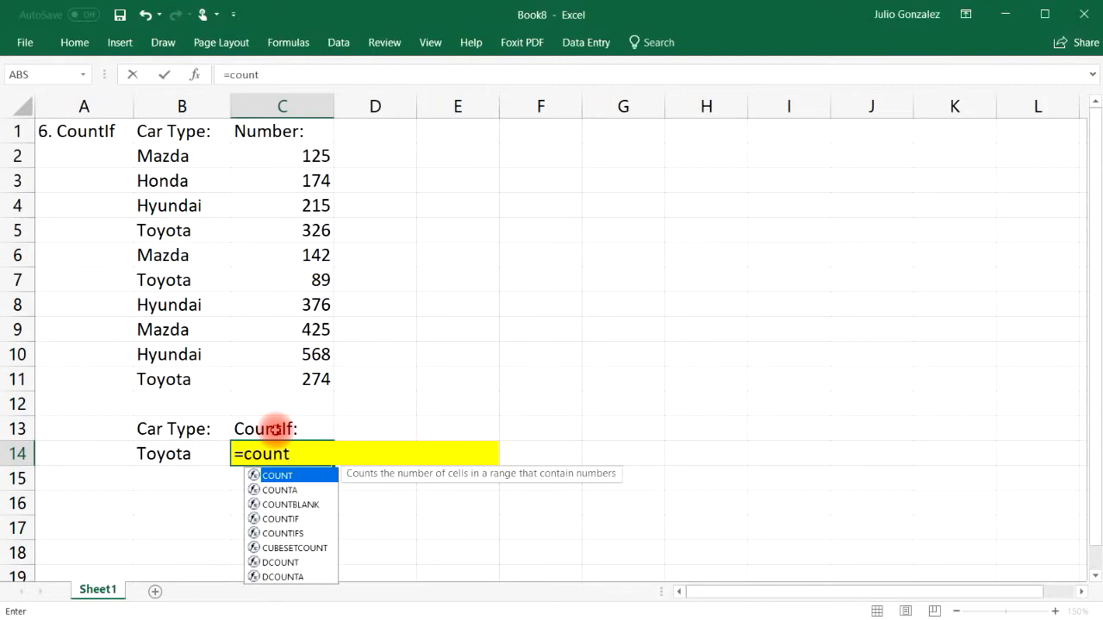
pyautogui.write('if(')
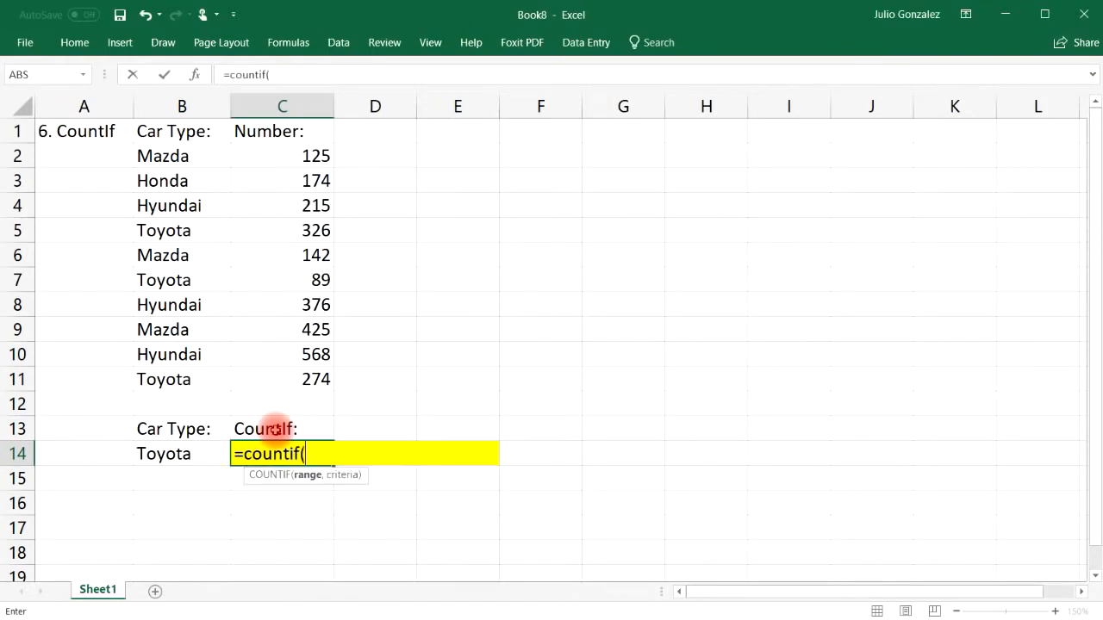
pyautogui.moveTo(151, 154); pyautogui.dragTo(153, 371)
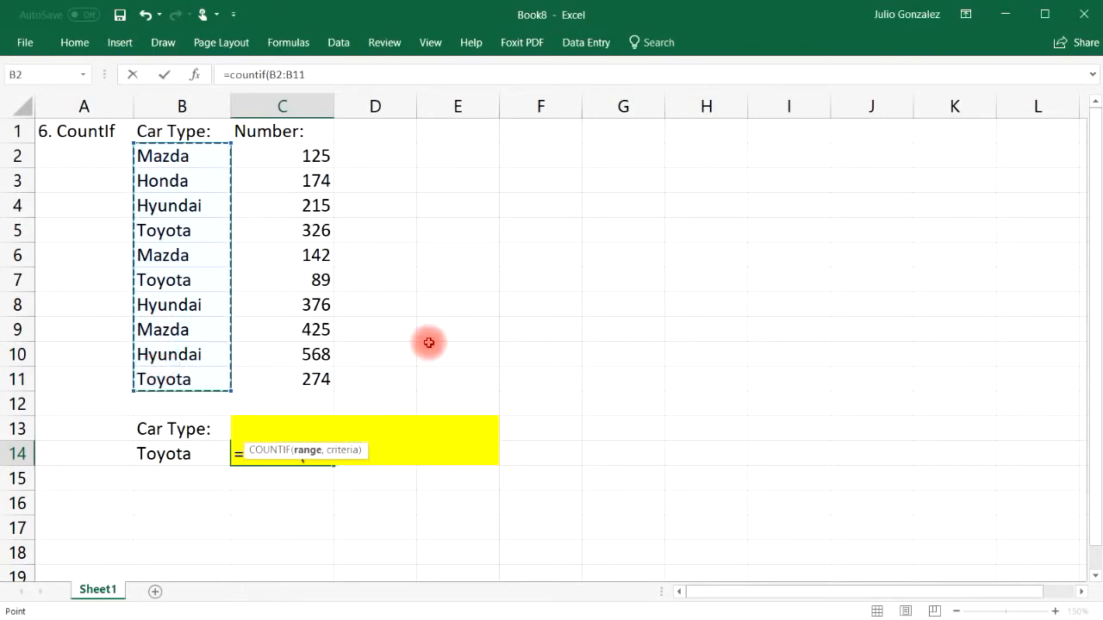
pyautogui.write(',')
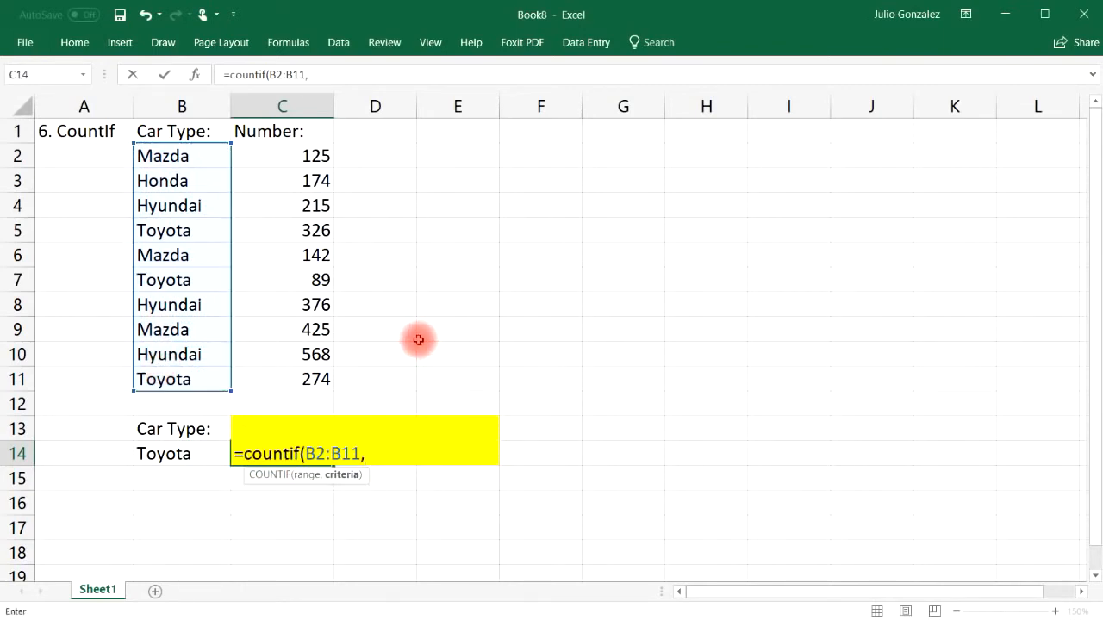
pyautogui.click(202, 455)
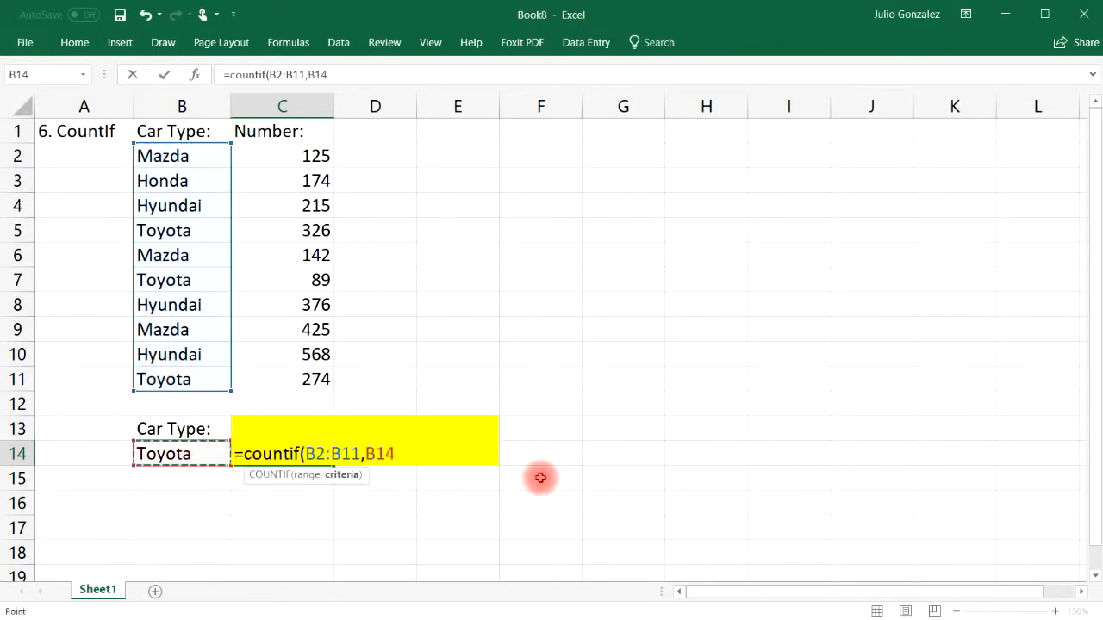
pyautogui.write(')')
pyautogui.press('Return')
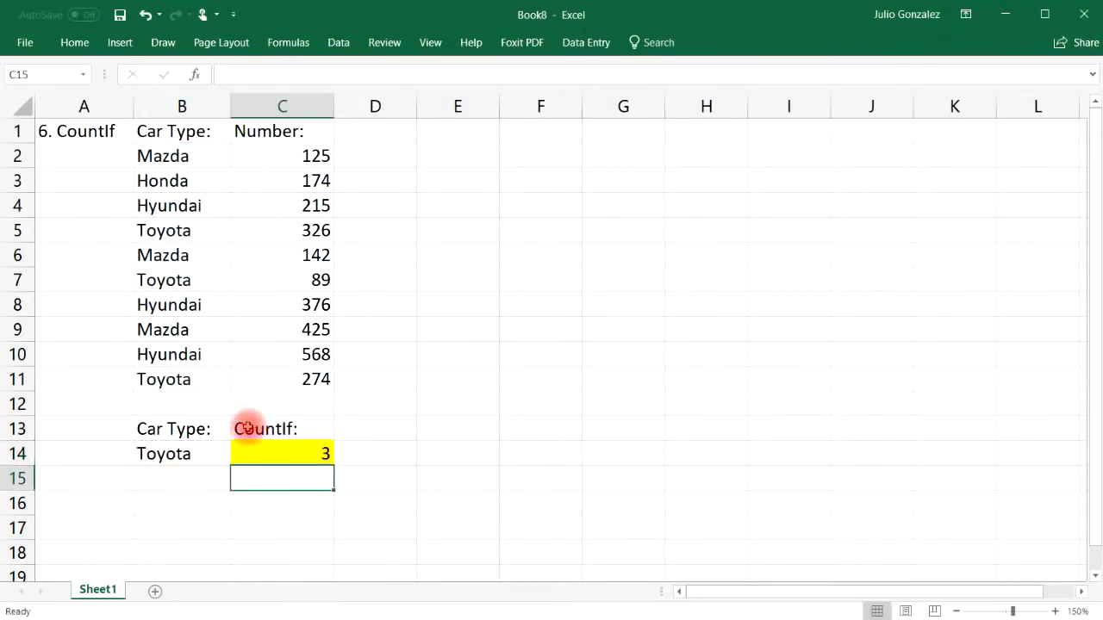
# Step: Highlight the three Toyota entries in B5, B7 and B11 that COUNTIF counted
pyautogui.click(215, 452)
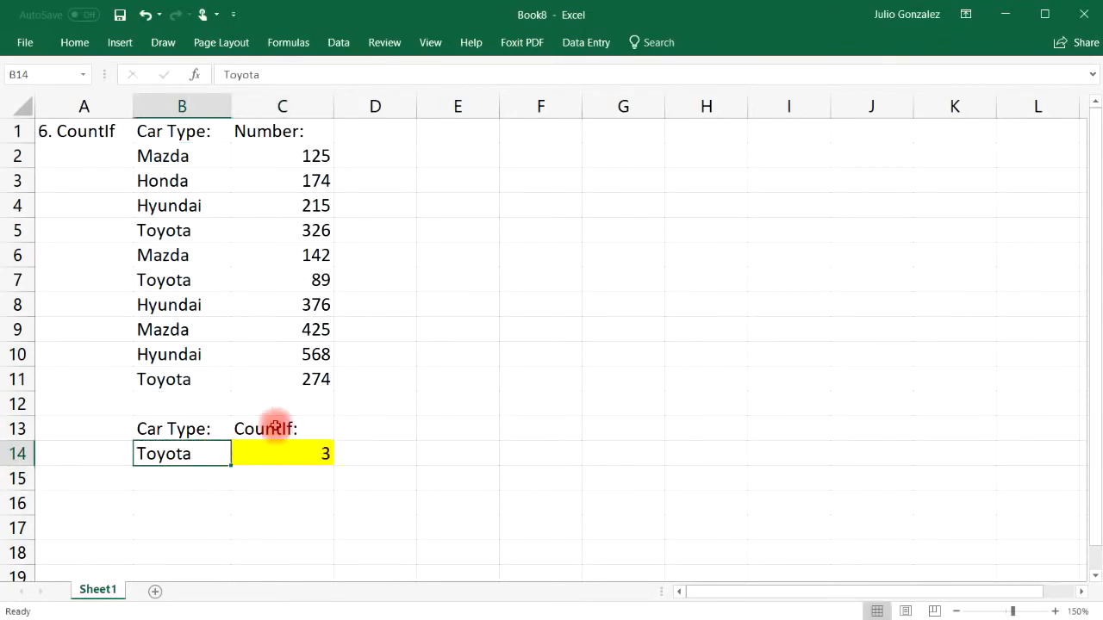
pyautogui.click(184, 158)
pyautogui.moveTo(185, 160); pyautogui.dragTo(178, 377)
pyautogui.click(451, 361)
pyautogui.click(200, 234)
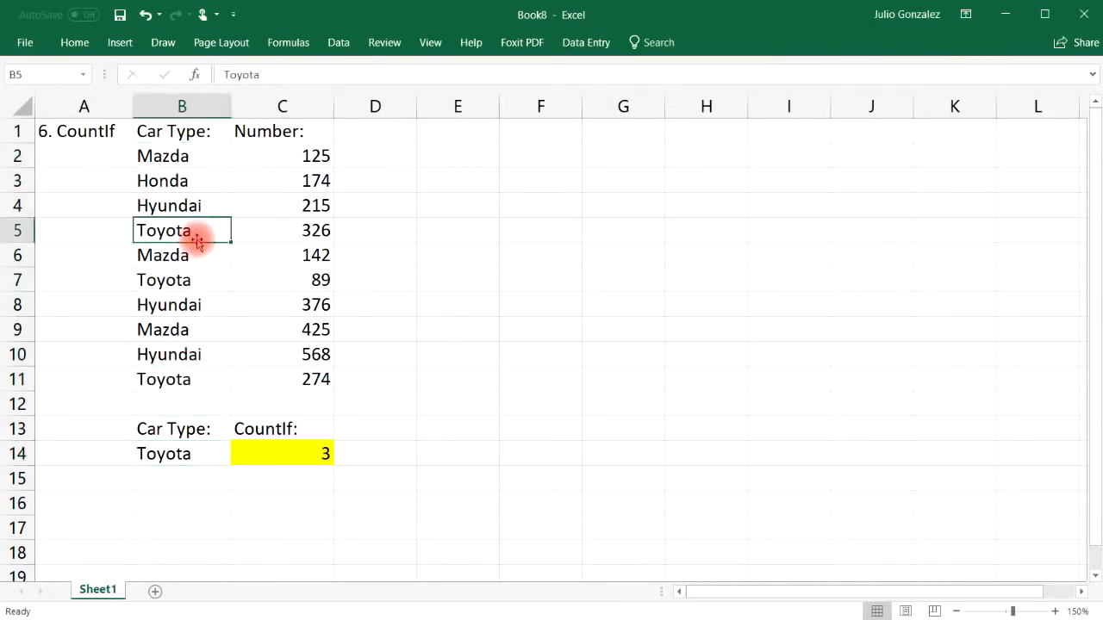
pyautogui.keyDown('ctrl'); pyautogui.click(202, 277); pyautogui.keyUp('ctrl')
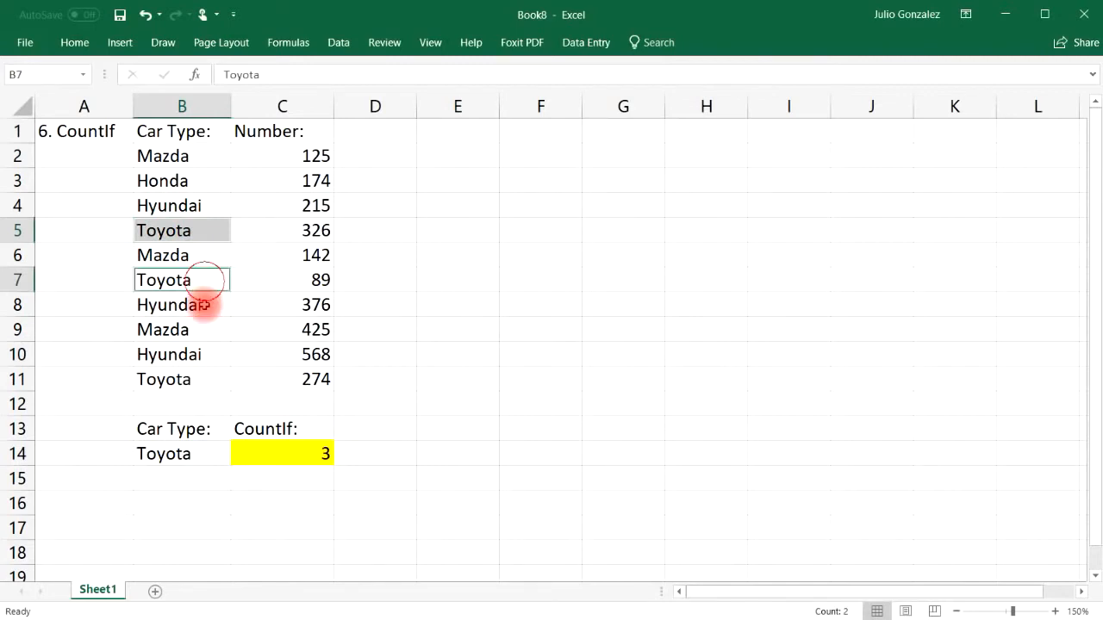
pyautogui.keyDown('ctrl'); pyautogui.click(181, 378); pyautogui.keyUp('ctrl')
pyautogui.click(193, 494)
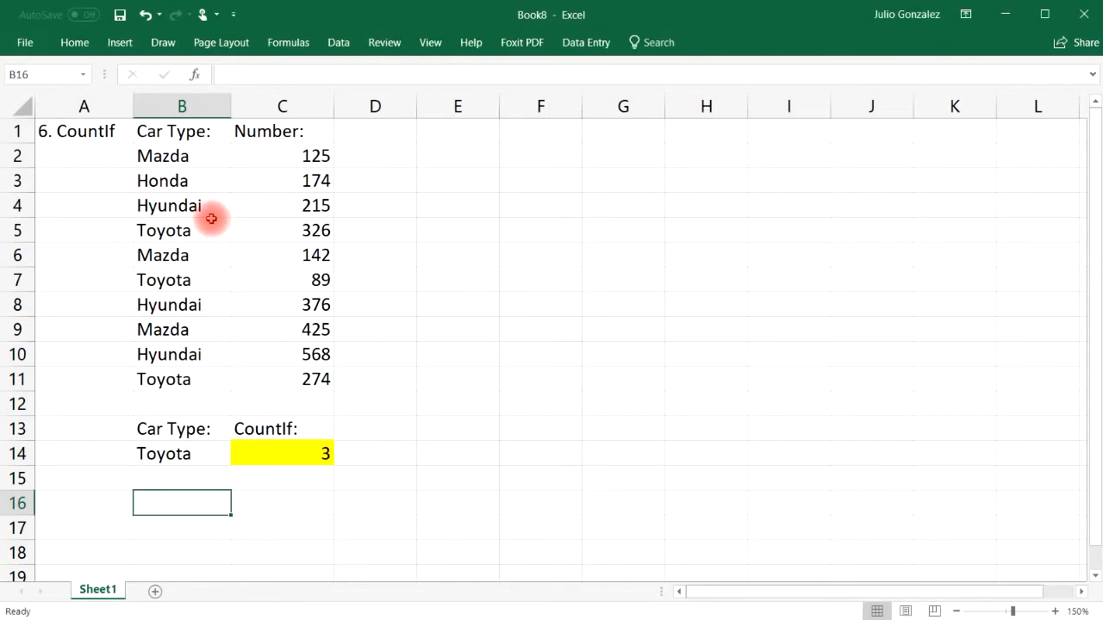
# Step: Change the B14 criterion to Honda, so COUNTIF returns 1
pyautogui.click(187, 181)
pyautogui.click(152, 454)
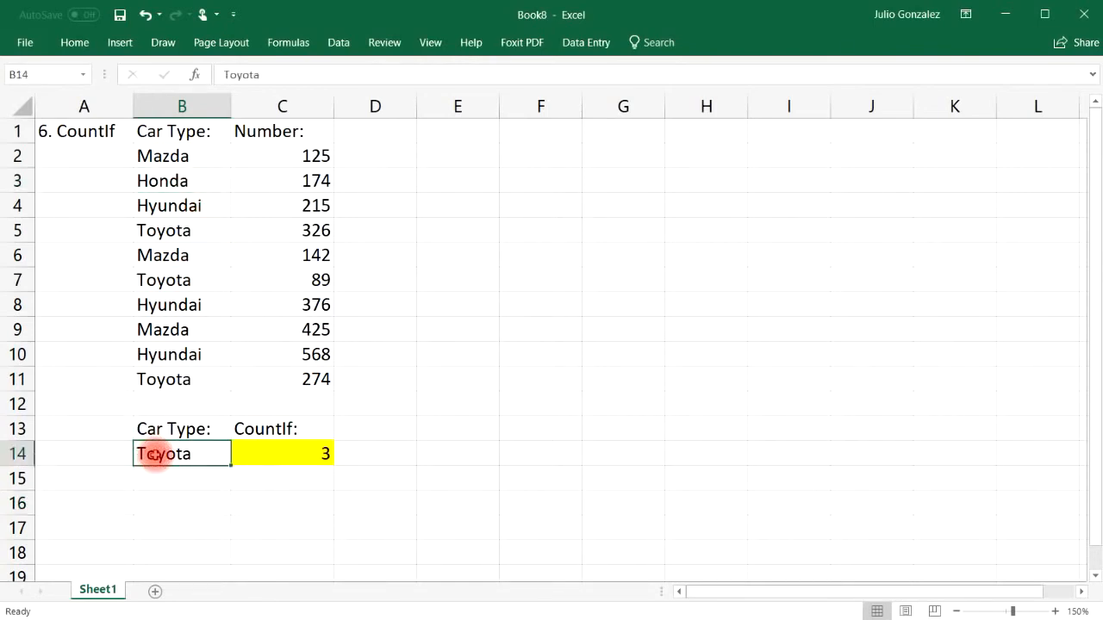
pyautogui.write('Honda')
pyautogui.press('Return')
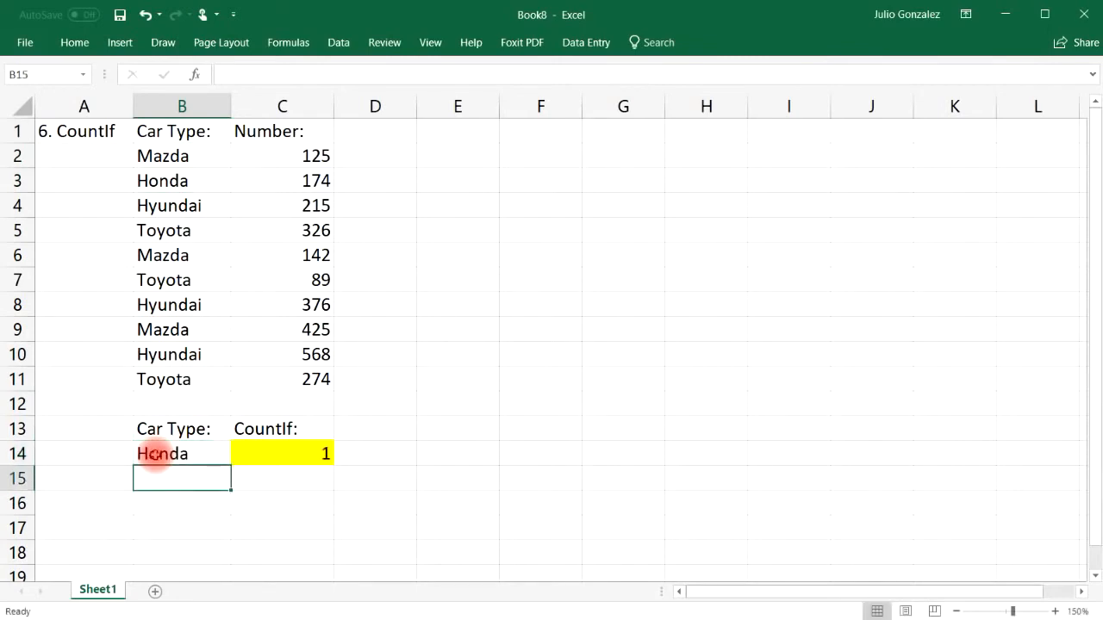
# Step: Add Mazda in B12 and point out the Mazda entries in B2, B6, B9 and B12
pyautogui.click(172, 401)
pyautogui.write('Mazda')
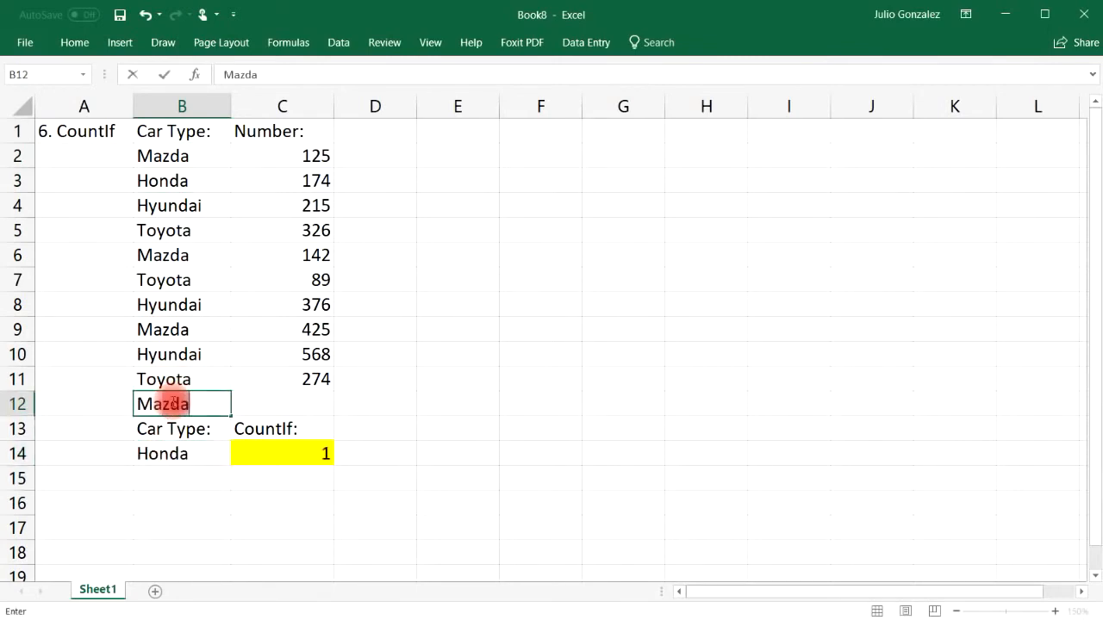
pyautogui.press('Return')
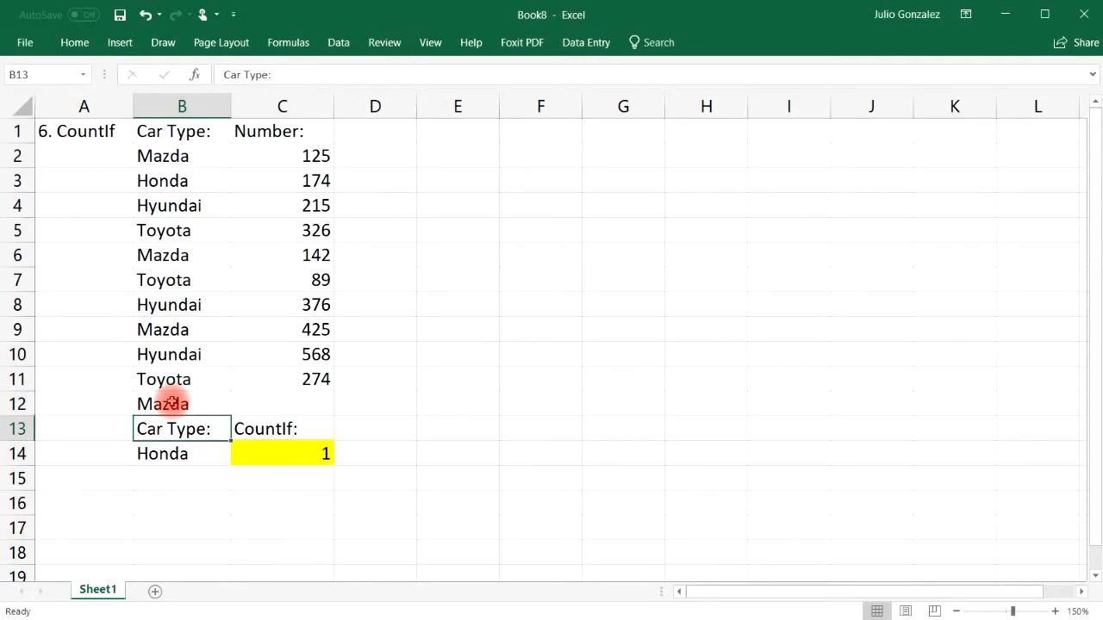
pyautogui.click(199, 155)
pyautogui.click(207, 251)
pyautogui.click(199, 328)
pyautogui.click(179, 401)
pyautogui.click(179, 155)
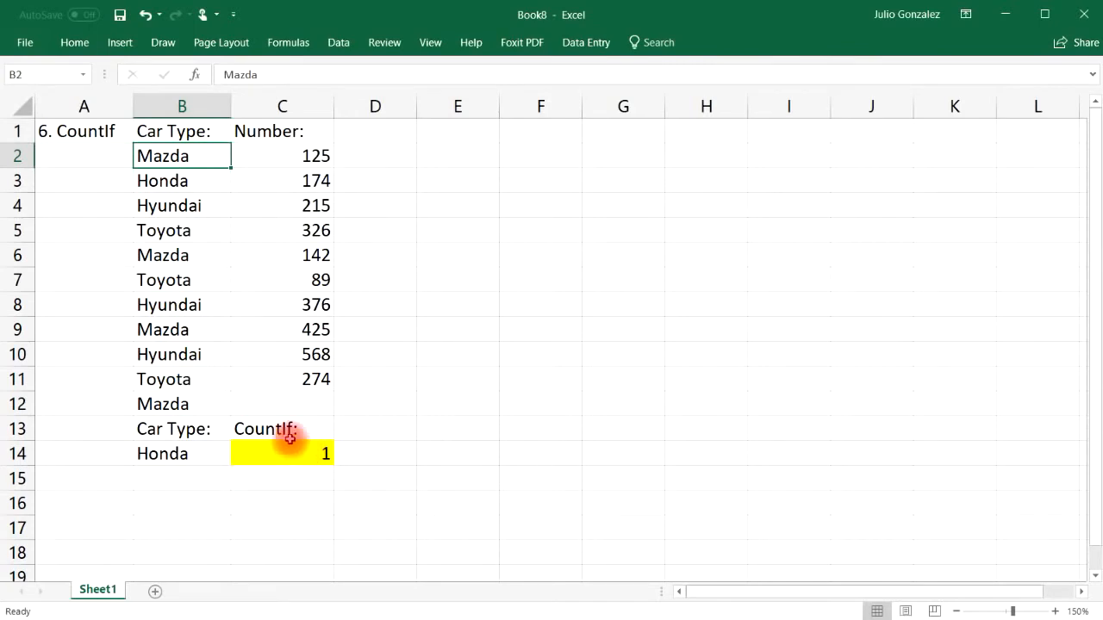
# Step: Change B11's car type from Toyota to Mazda and highlight the B2:B11 car list
pyautogui.click(185, 380)
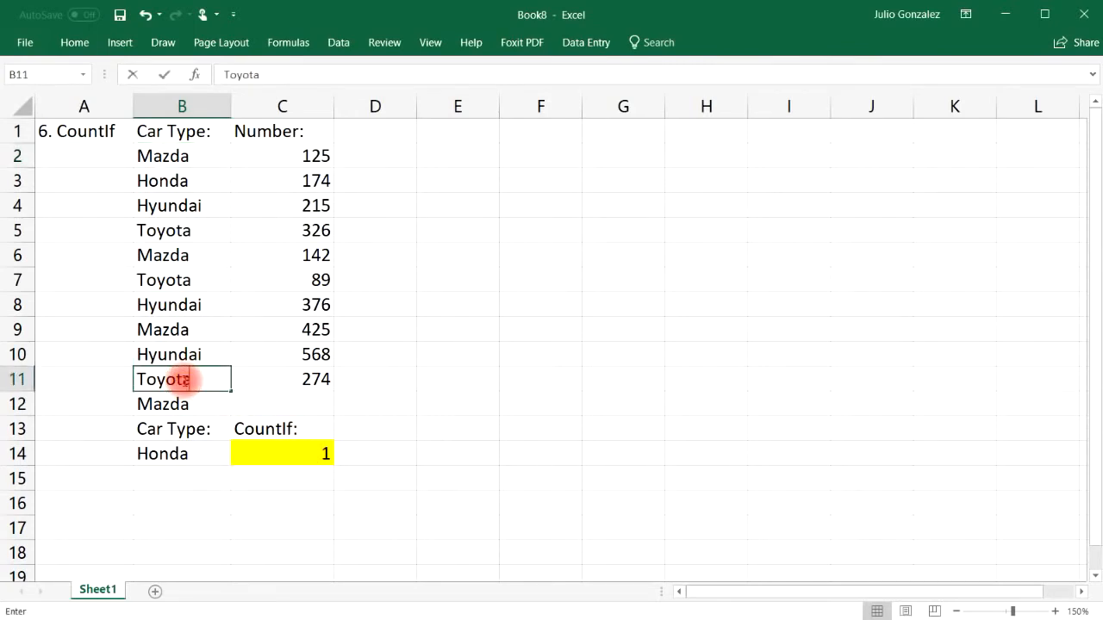
pyautogui.write('Mazda')
pyautogui.press('Return')
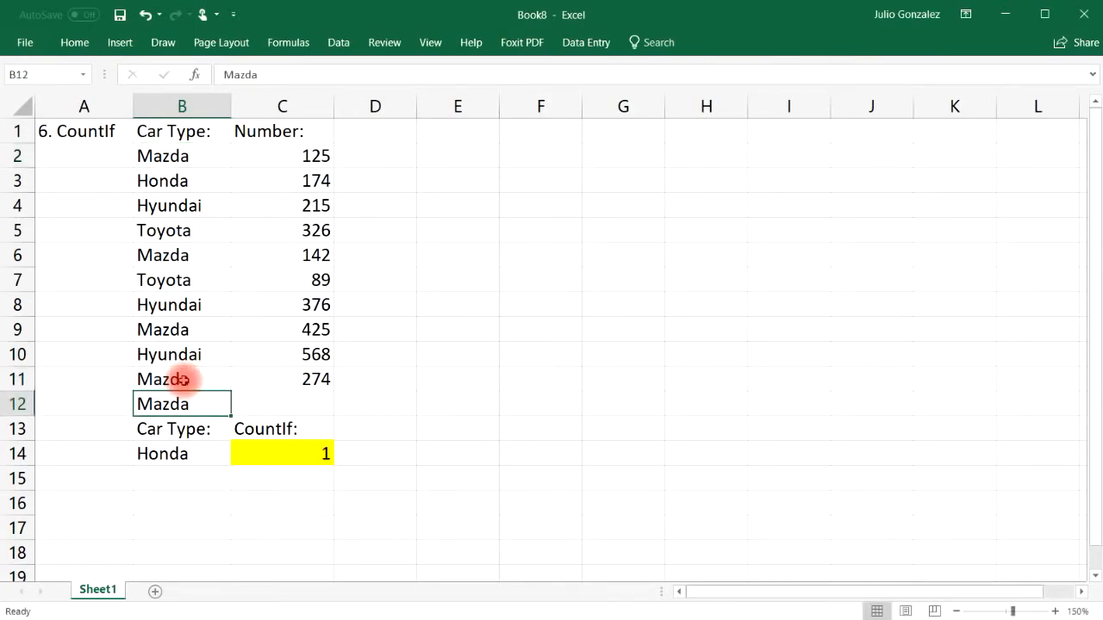
pyautogui.click(234, 528)
pyautogui.moveTo(148, 155); pyautogui.dragTo(173, 373)
pyautogui.click(377, 377)
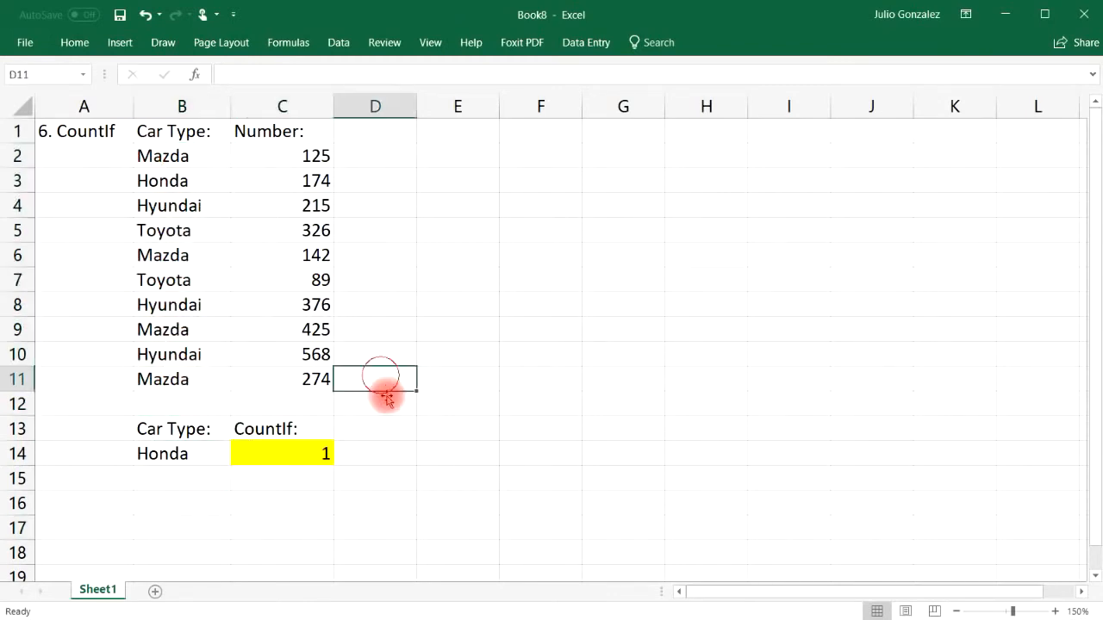
# Step: Check the Mazda entries in the list, then set the B14 COUNTIF criterion to Mazda
pyautogui.click(184, 157)
pyautogui.click(177, 255)
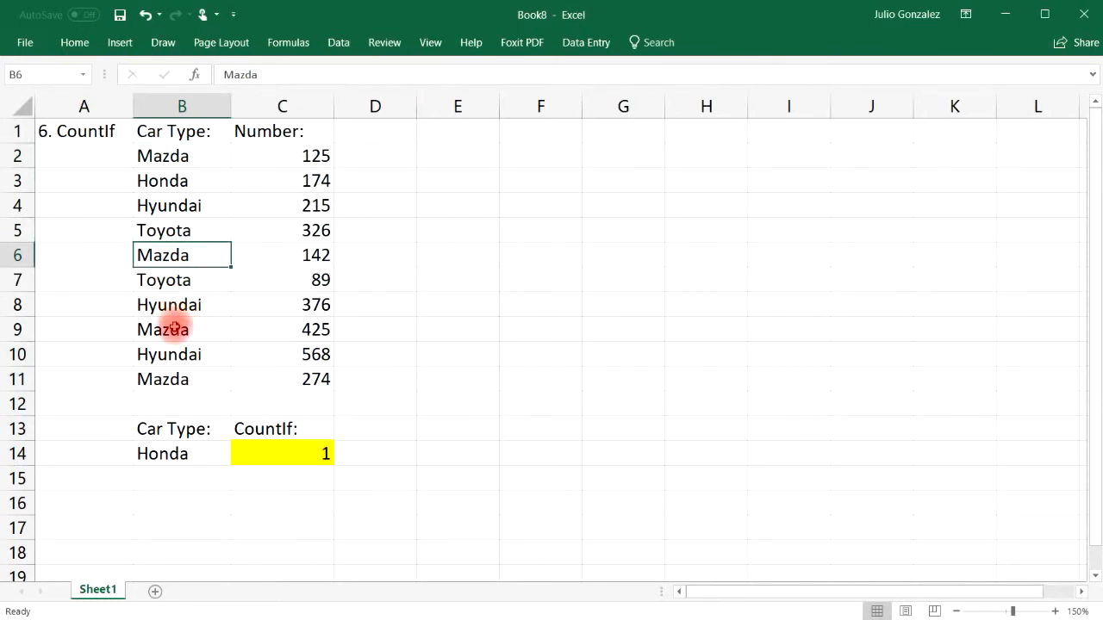
pyautogui.click(172, 329)
pyautogui.click(176, 377)
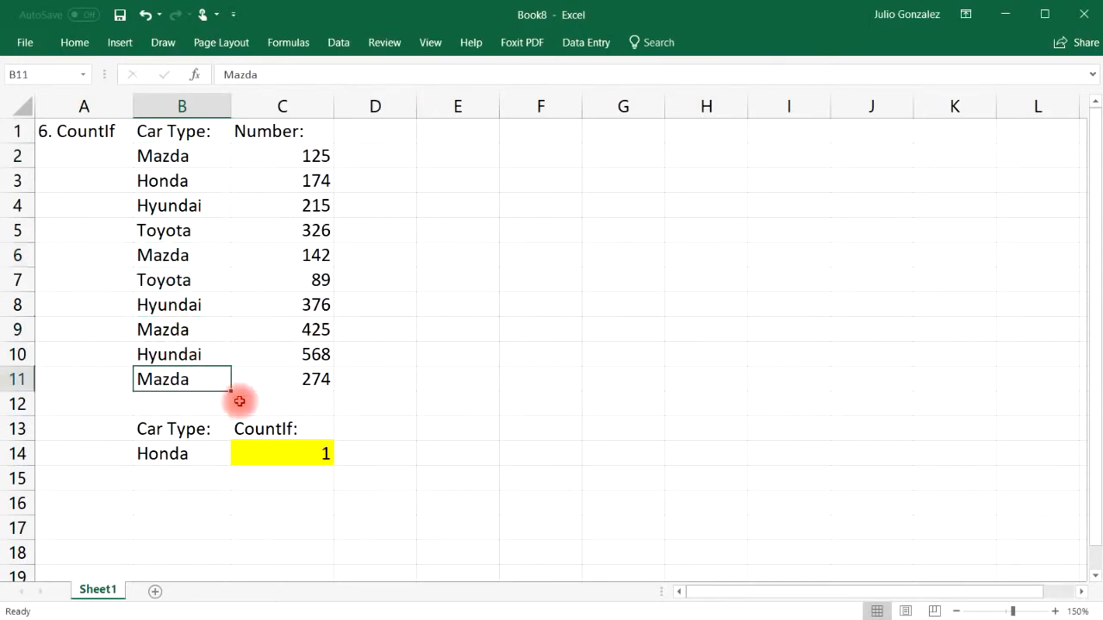
pyautogui.click(160, 451)
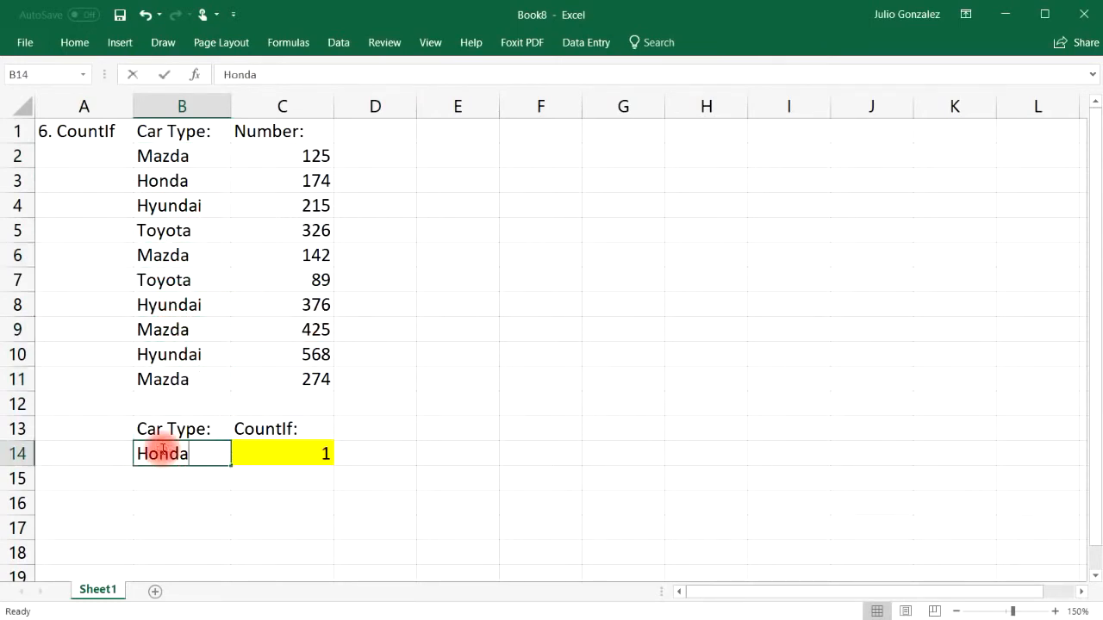
pyautogui.write('Mazda')
pyautogui.press('Return')
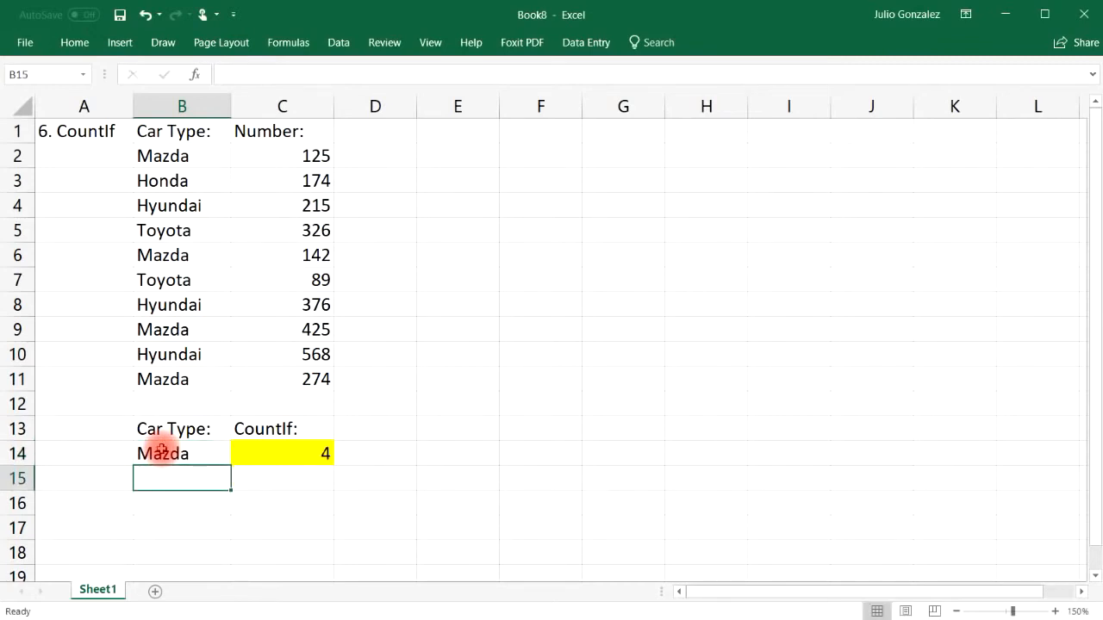
# Step: Change the B14 criterion to Toyota and review the B2:B11 range so the count shows 2
pyautogui.click(161, 280)
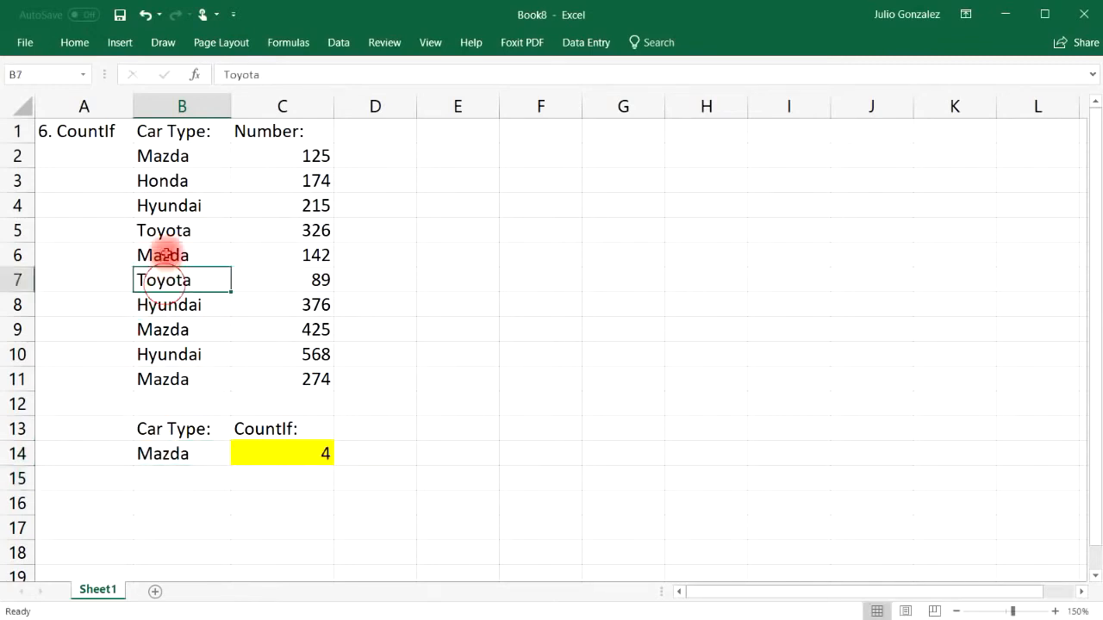
pyautogui.click(165, 234)
pyautogui.click(165, 451)
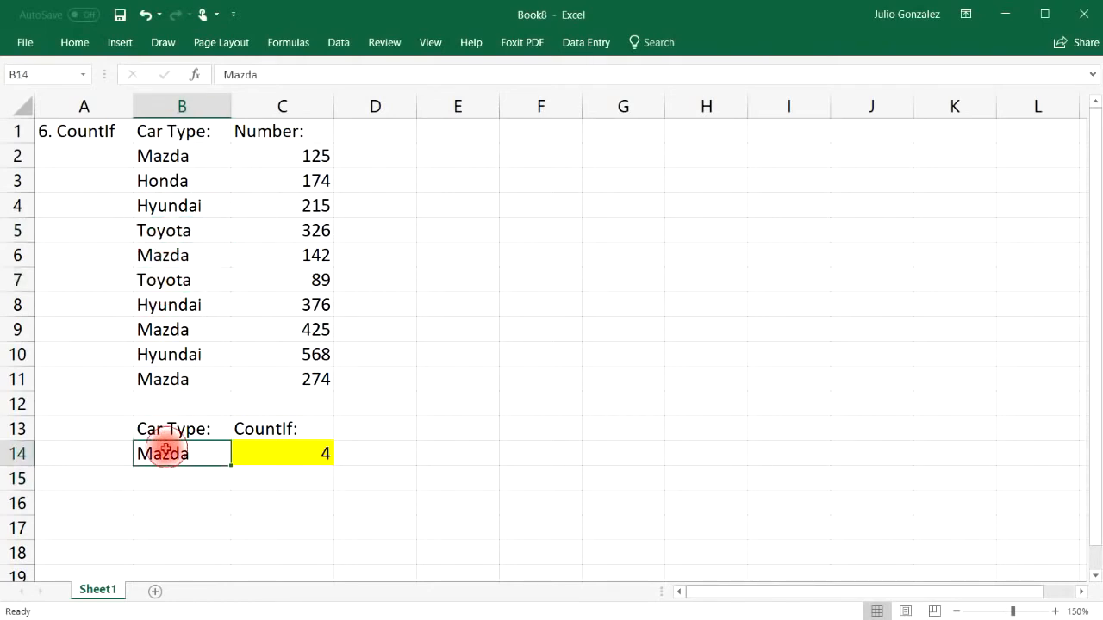
pyautogui.write('Toyota')
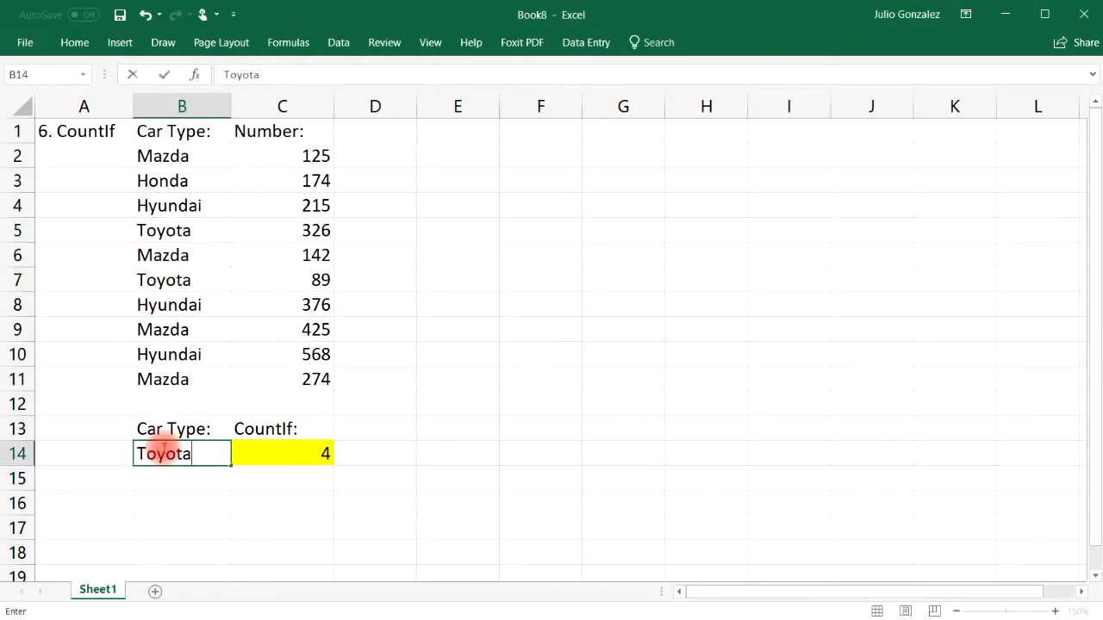
pyautogui.press('Return')
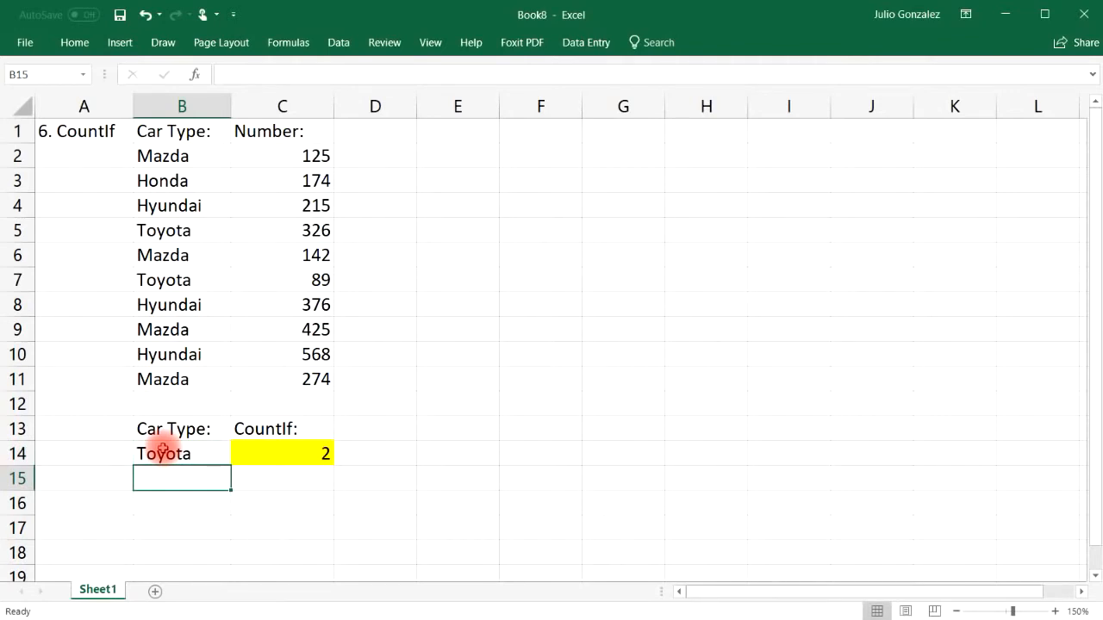
pyautogui.moveTo(191, 155); pyautogui.dragTo(172, 372)
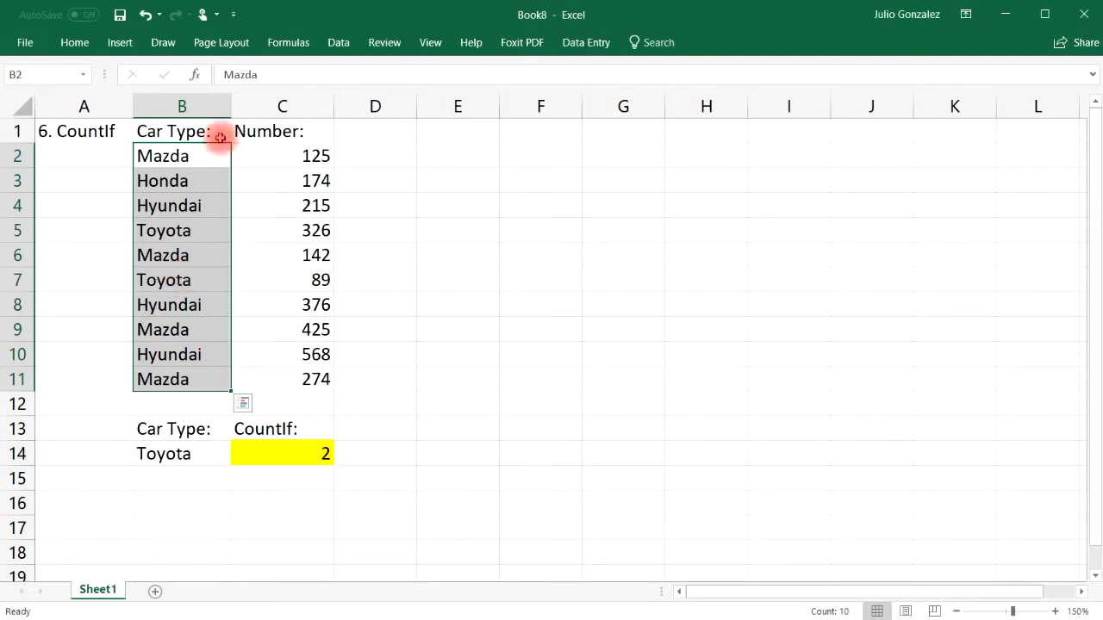
pyautogui.click(291, 474)
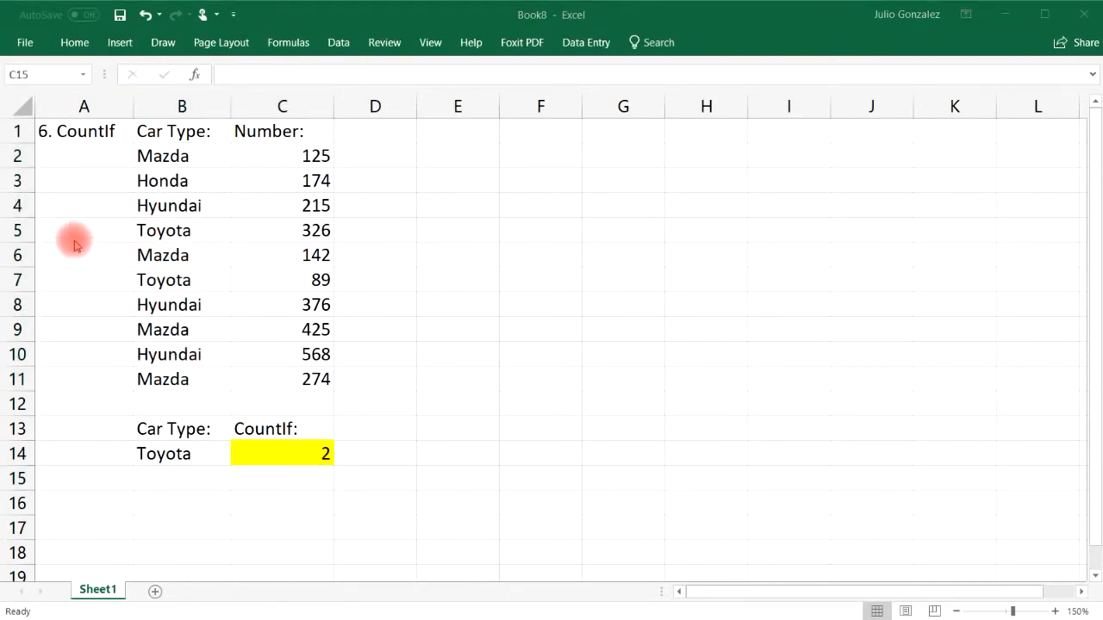
pyautogui.click(84, 130)
# Step: Delete the A1:C14 CountIf example and enter the heading '7. Concatenate' in a widened column A
pyautogui.moveTo(84, 130); pyautogui.dragTo(290, 451)
pyautogui.press('Delete')
pyautogui.click(71, 134)
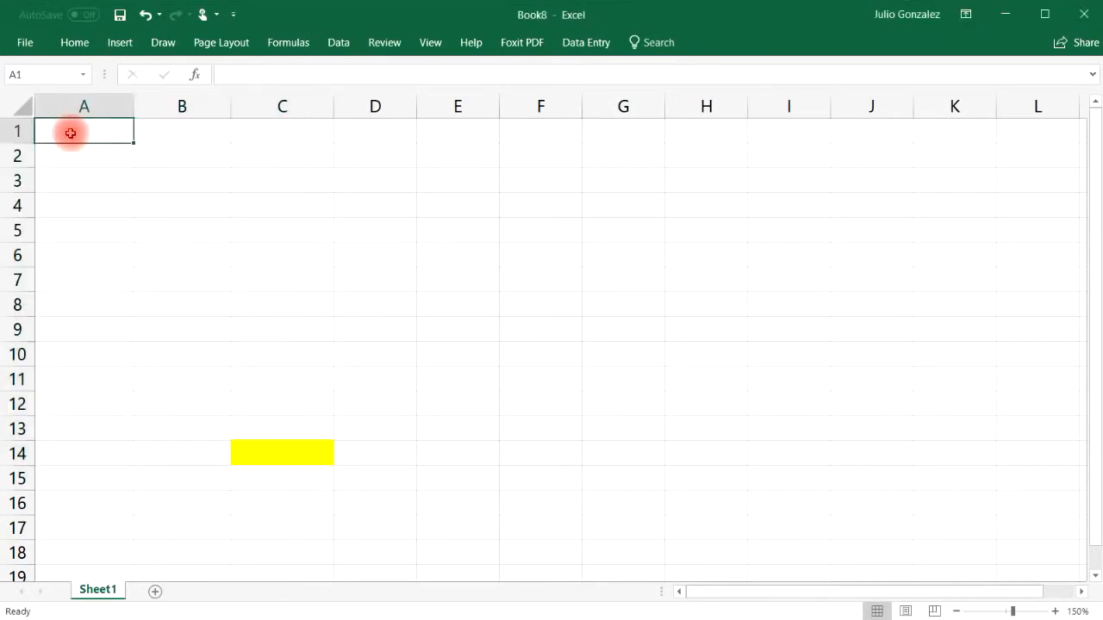
pyautogui.write('7. Concatenate')
pyautogui.press('Tab')
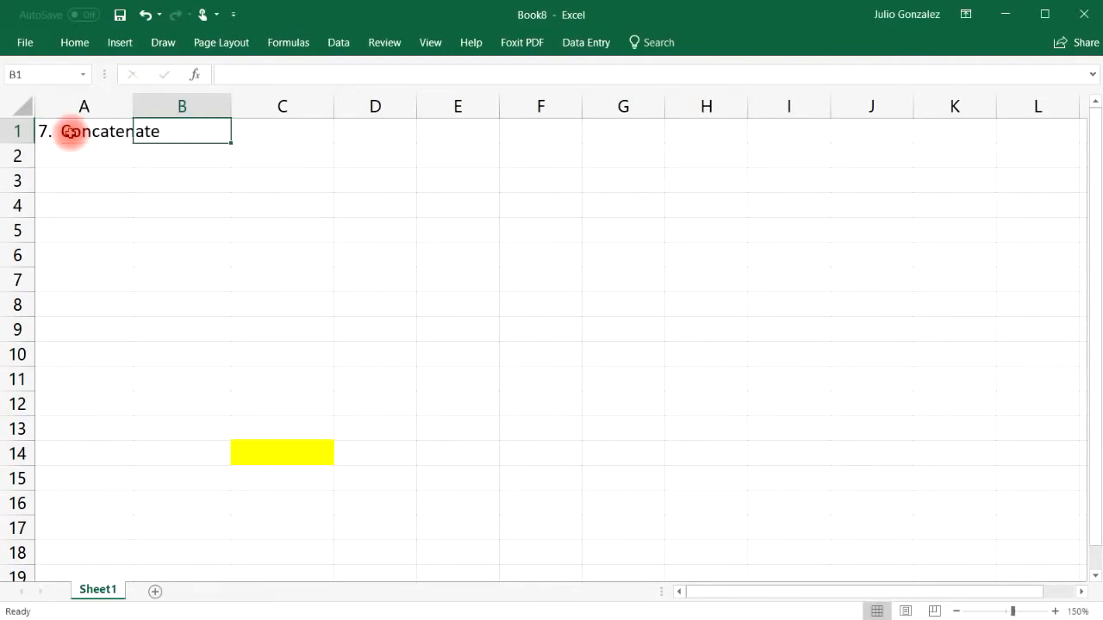
pyautogui.moveTo(134, 106); pyautogui.dragTo(174, 110)
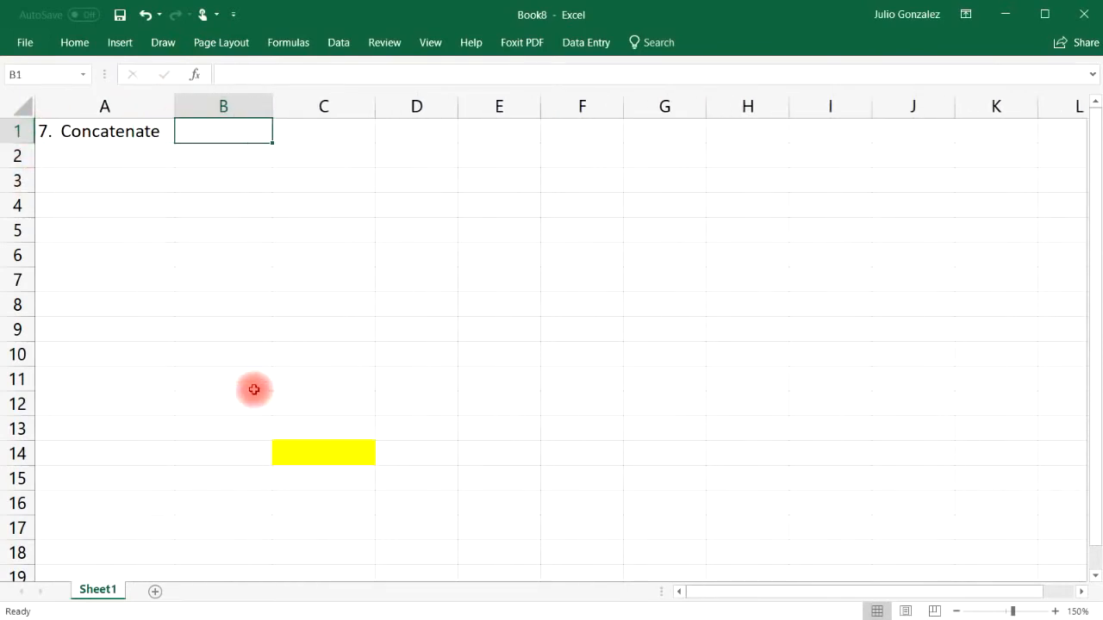
# Step: Change C14's fill colour from yellow to white
pyautogui.click(293, 453)
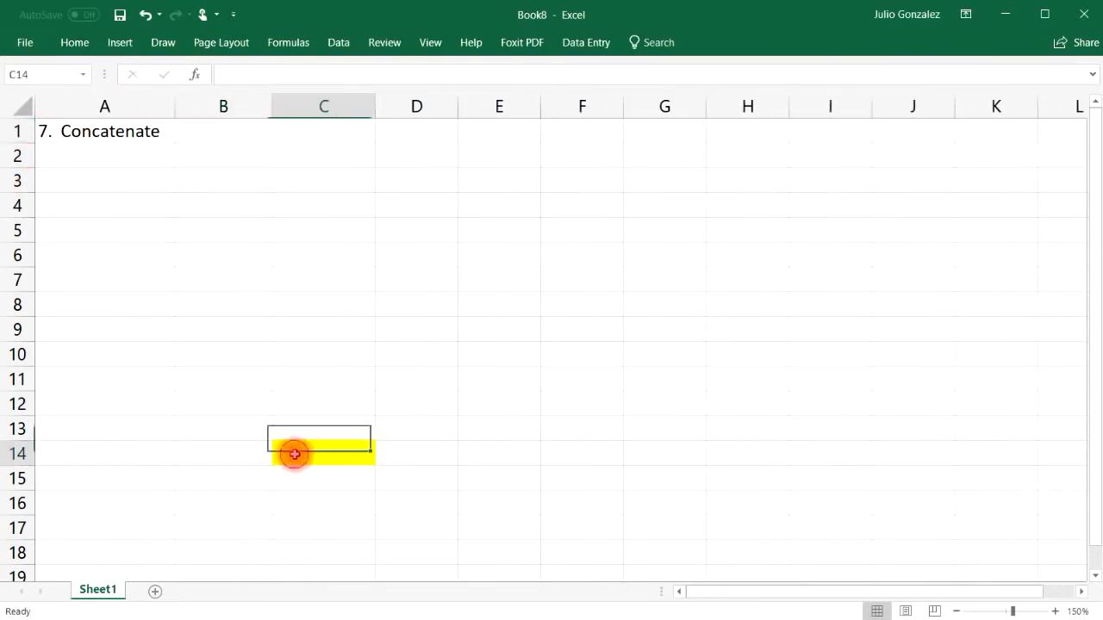
pyautogui.click(74, 42)
pyautogui.click(256, 99)
pyautogui.click(243, 137)
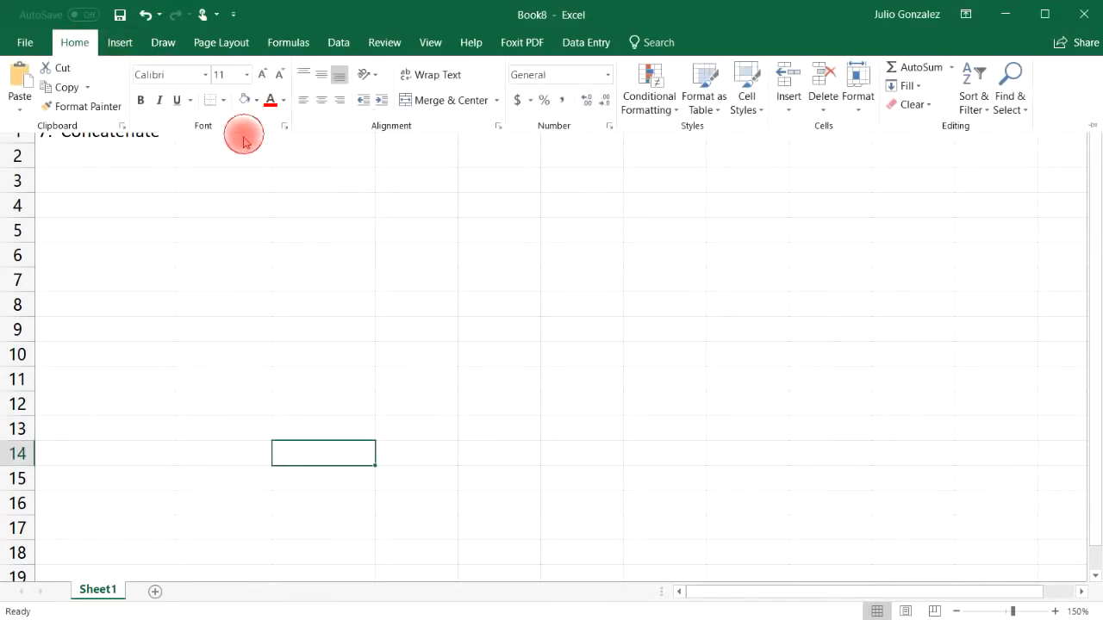
pyautogui.click(330, 366)
pyautogui.click(233, 142)
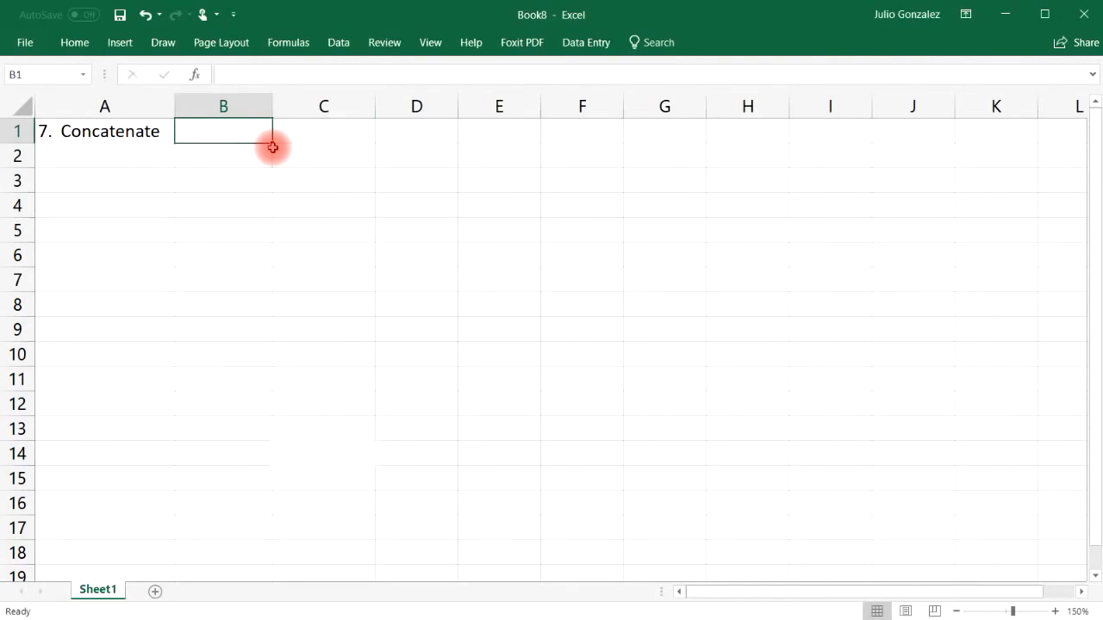
# Step: Add 'First Name' and 'Last Name' headers in B1:C1 and widen column D
pyautogui.write('Fir')
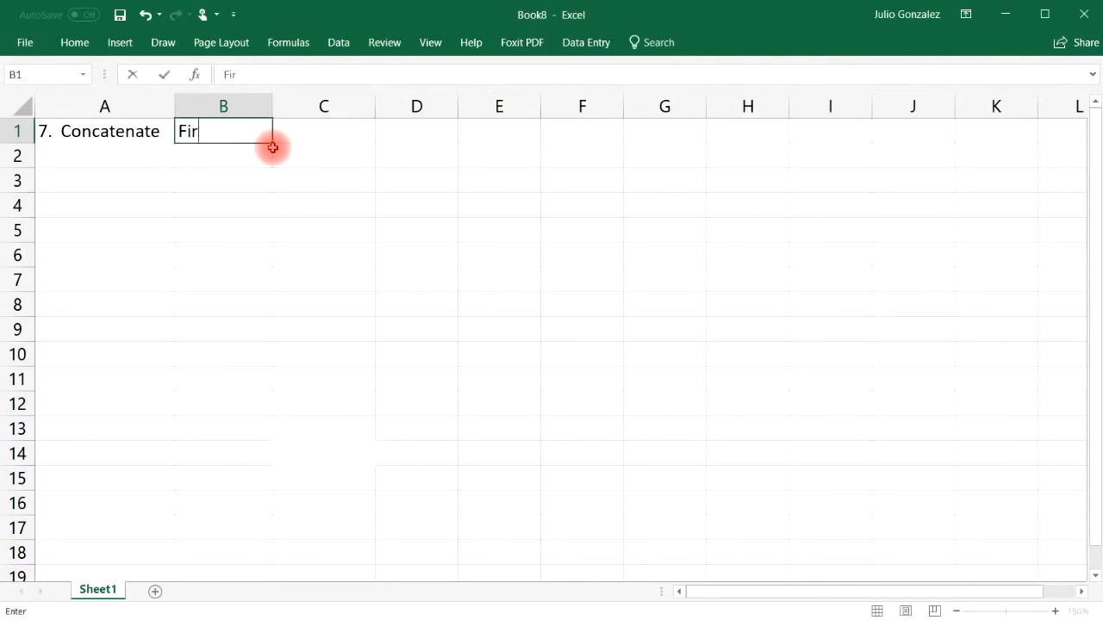
pyautogui.write('st Name')
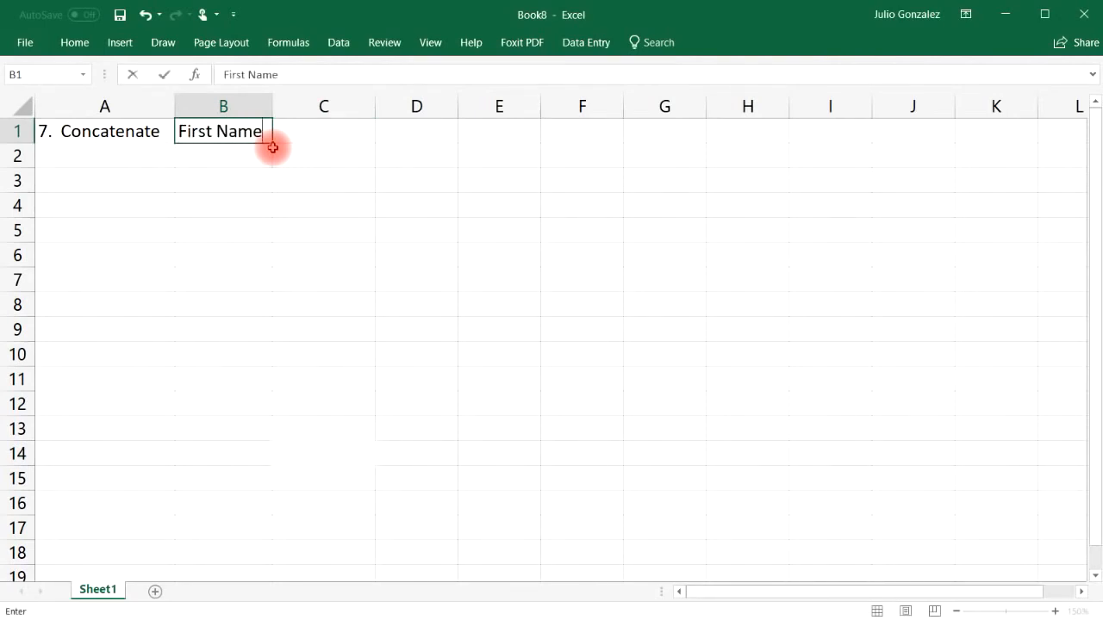
pyautogui.press('Tab')
pyautogui.write('La')
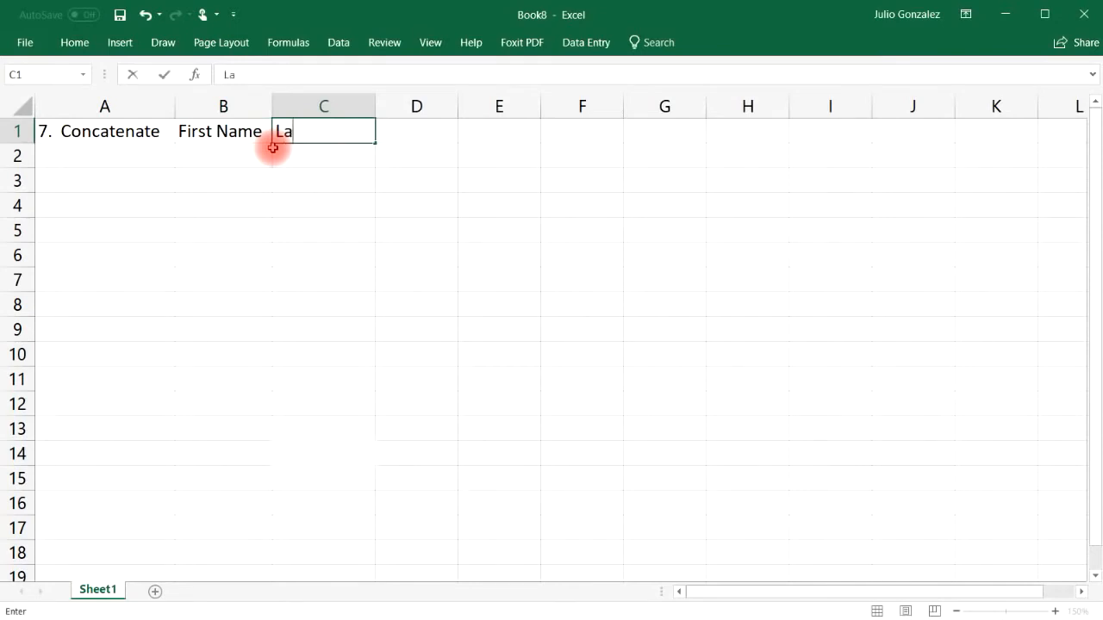
pyautogui.write('st Name')
pyautogui.press('Tab')
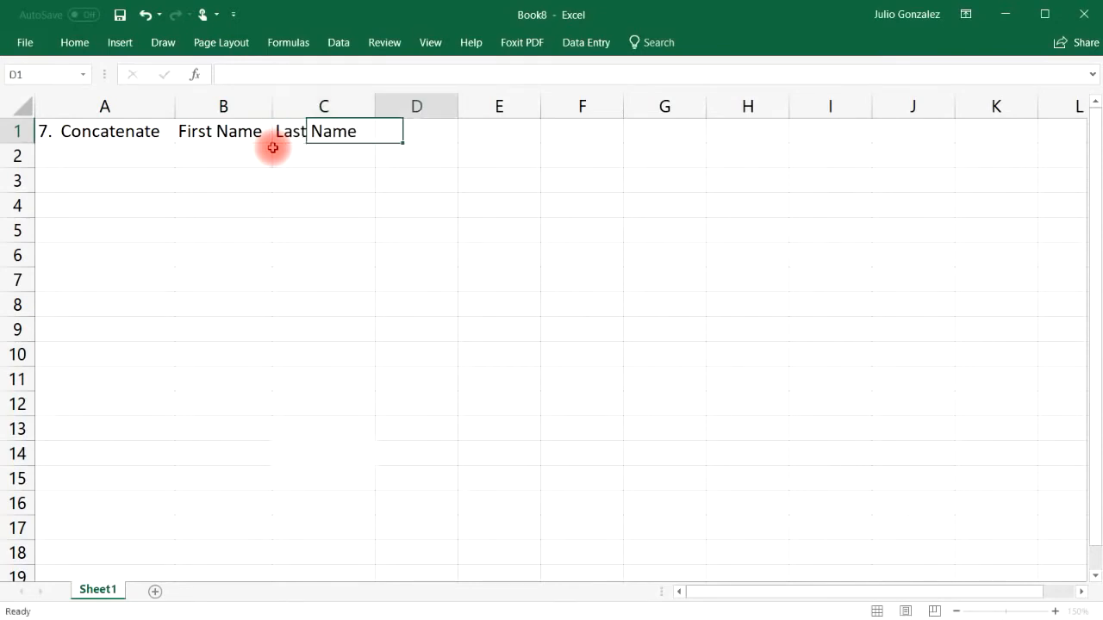
pyautogui.moveTo(457, 106); pyautogui.dragTo(564, 105)
pyautogui.click(201, 151)
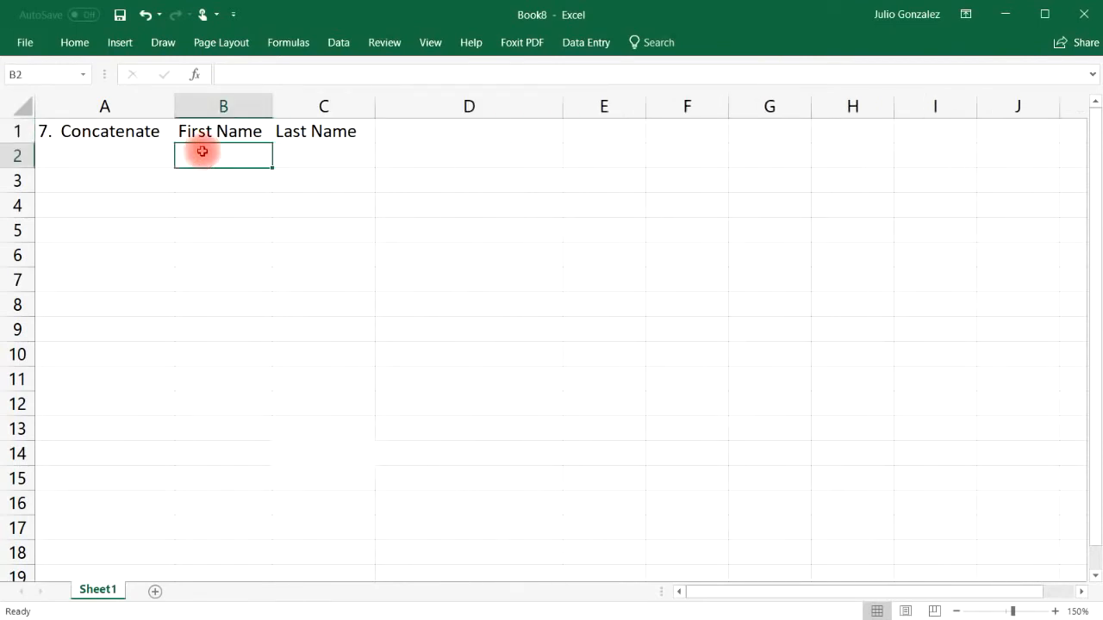
pyautogui.write('John')
pyautogui.press('Tab')
pyautogui.write('Smith')
pyautogui.press('Return')
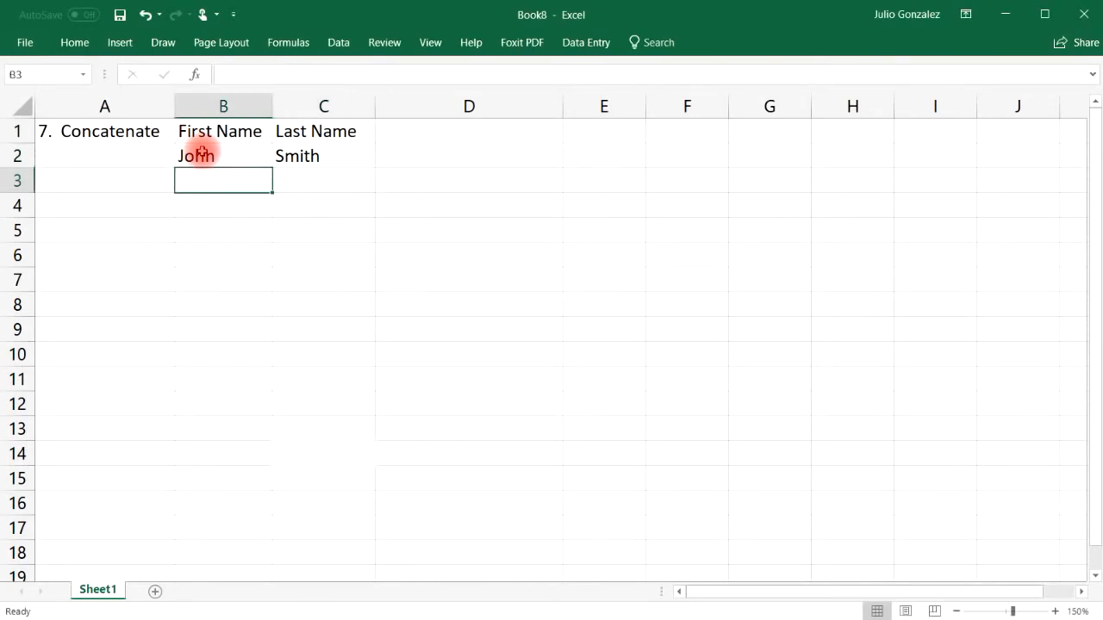
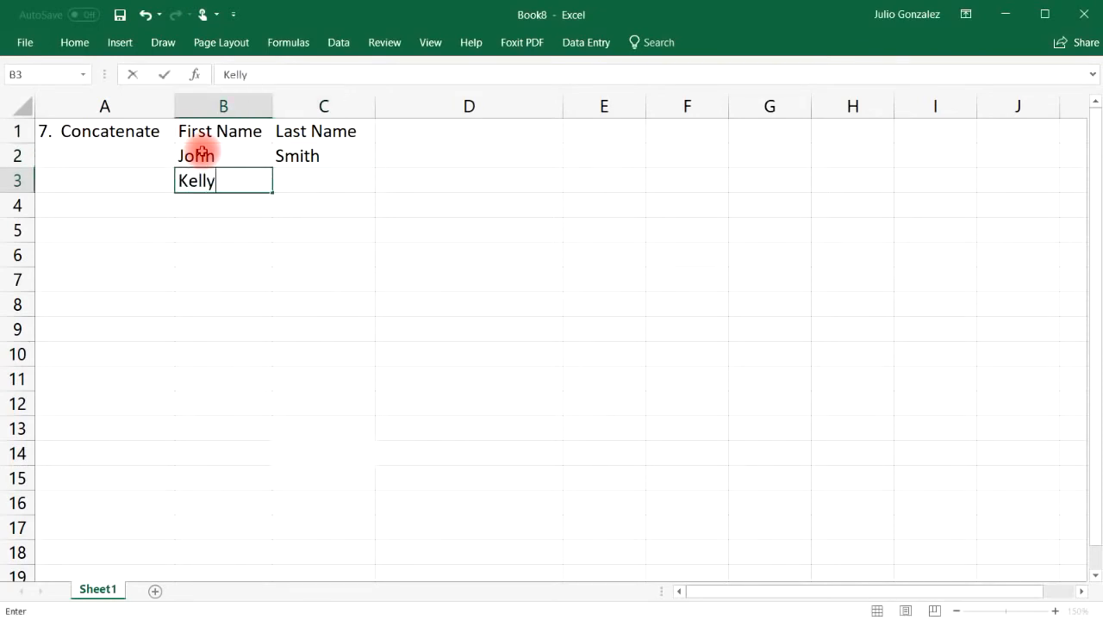
pyautogui.press('Tab')
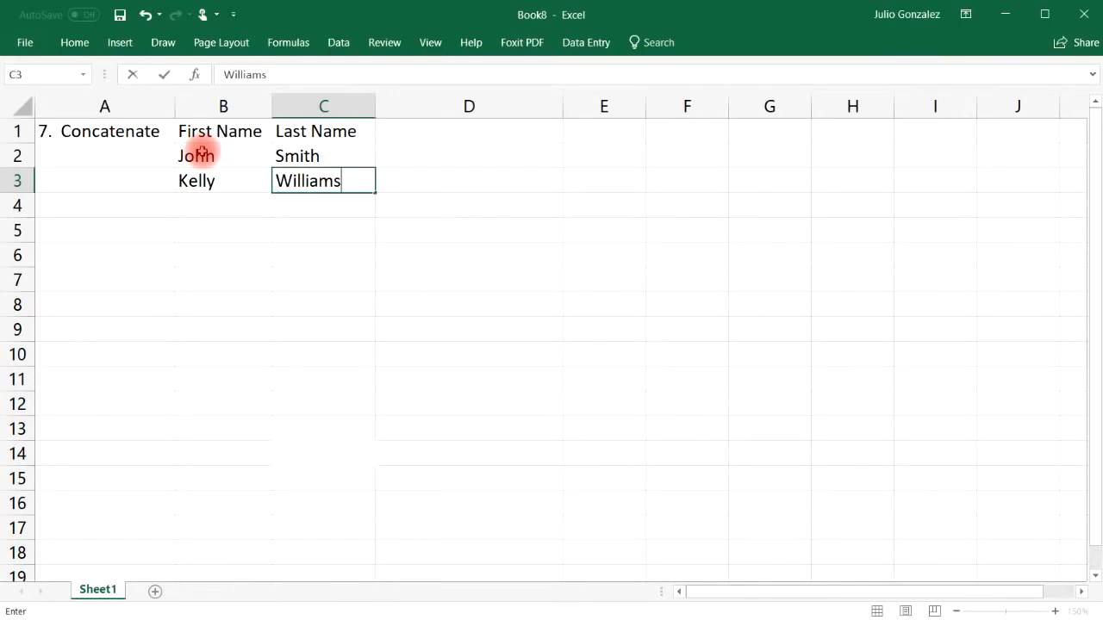
pyautogui.press('Down')
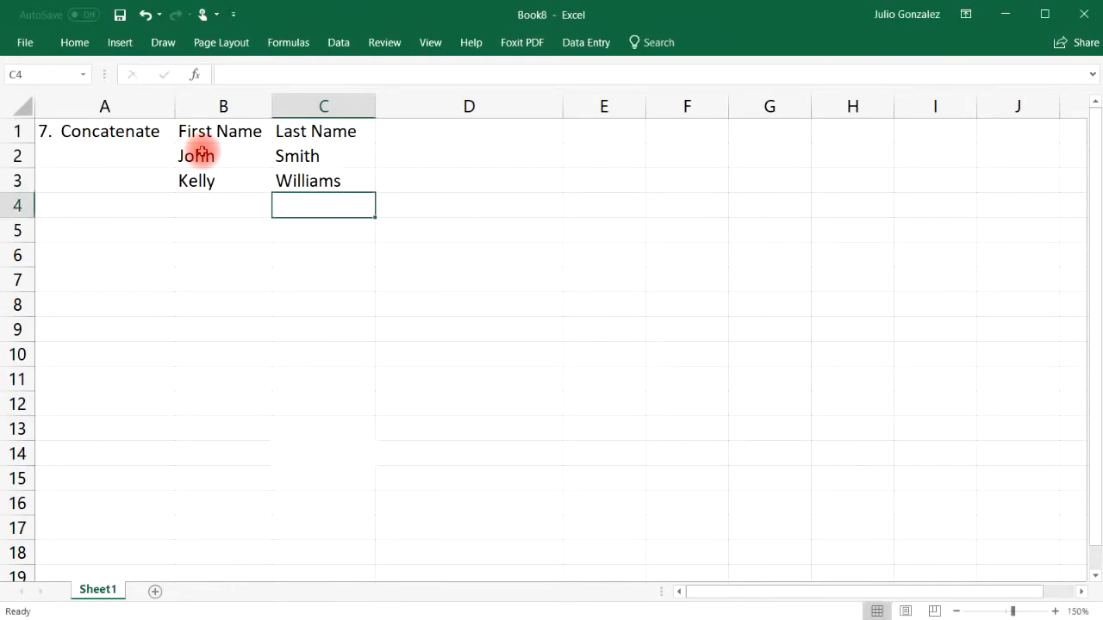
pyautogui.click(233, 208)
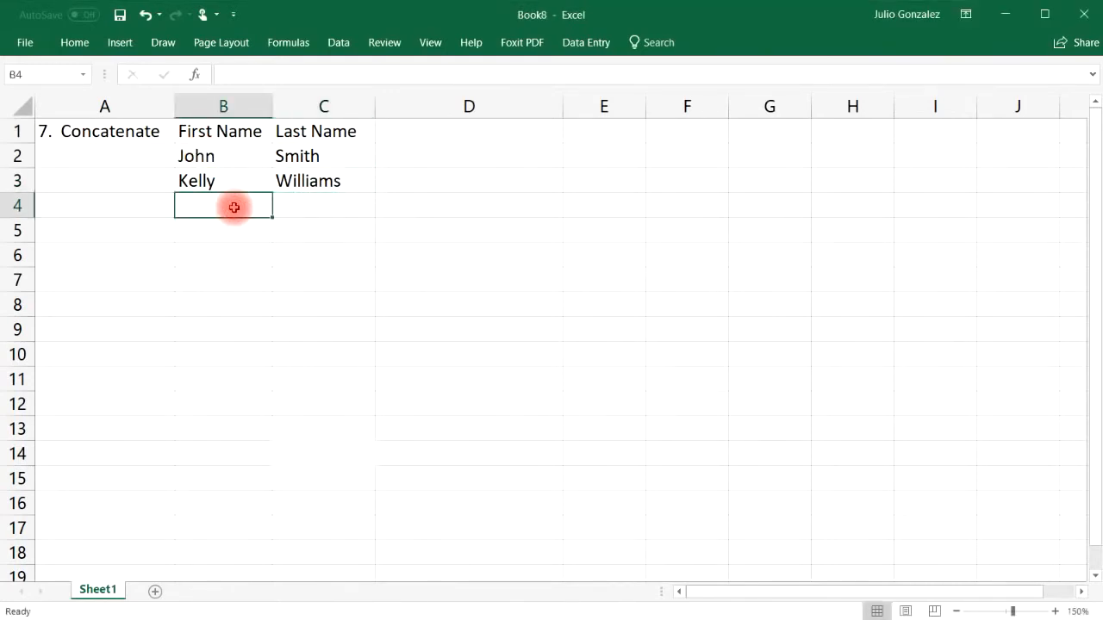
pyautogui.press('Right')
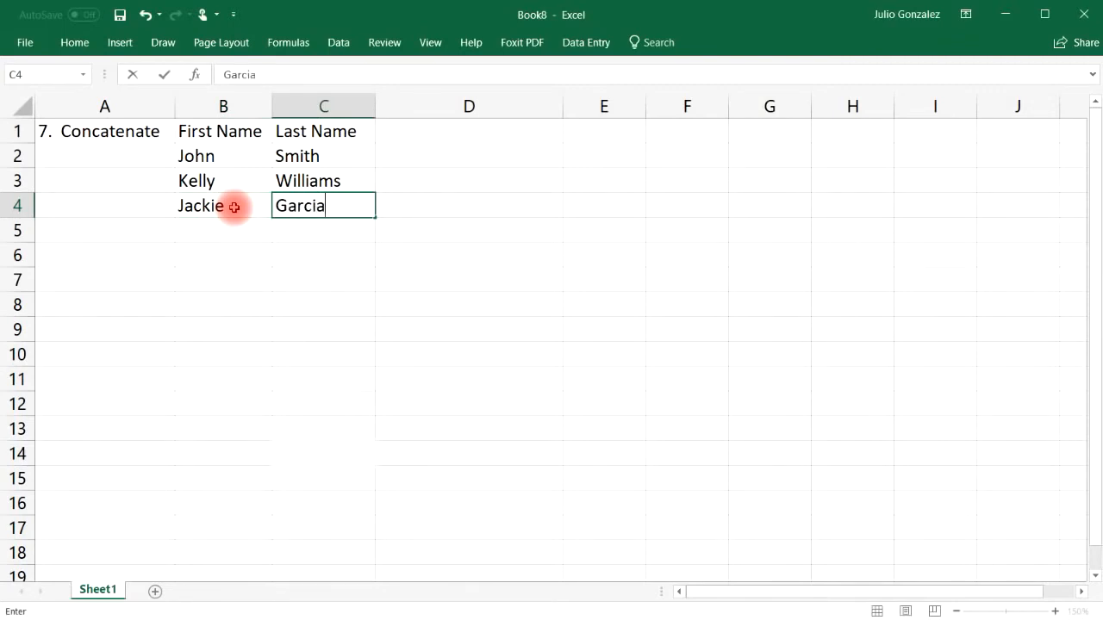
pyautogui.press('Down')
pyautogui.press('Left')
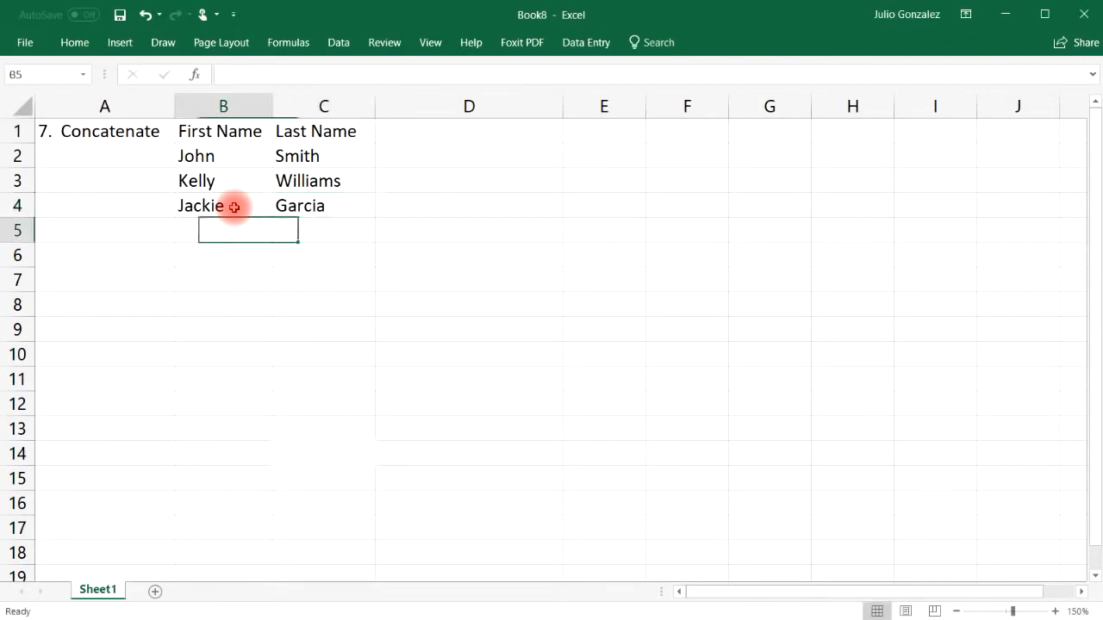
pyautogui.press('Right')
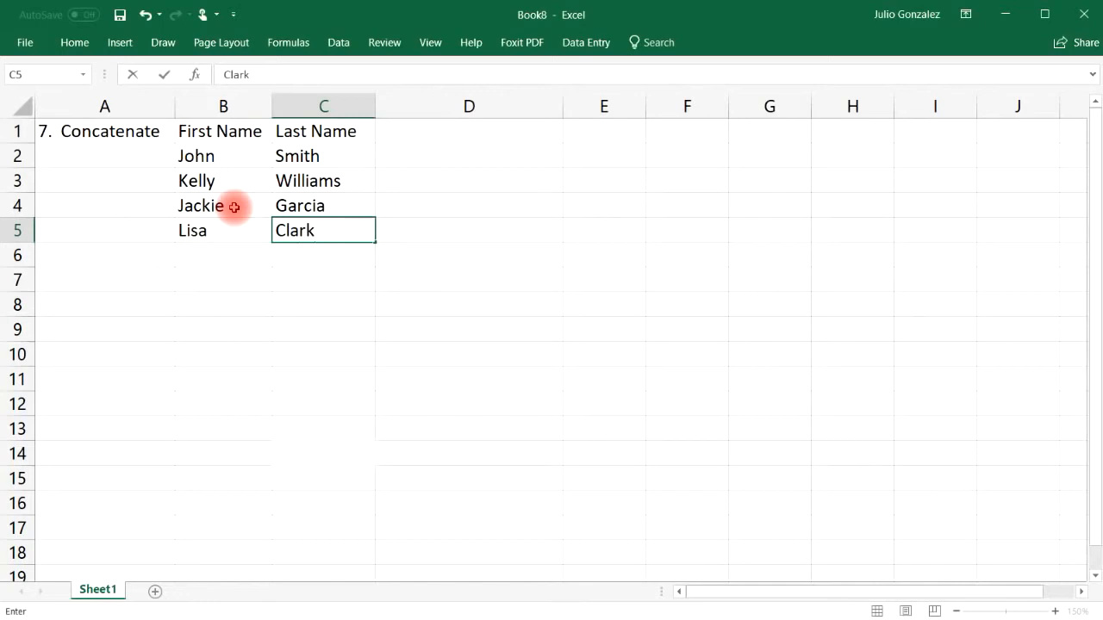
pyautogui.press('Down')
pyautogui.press('Left')
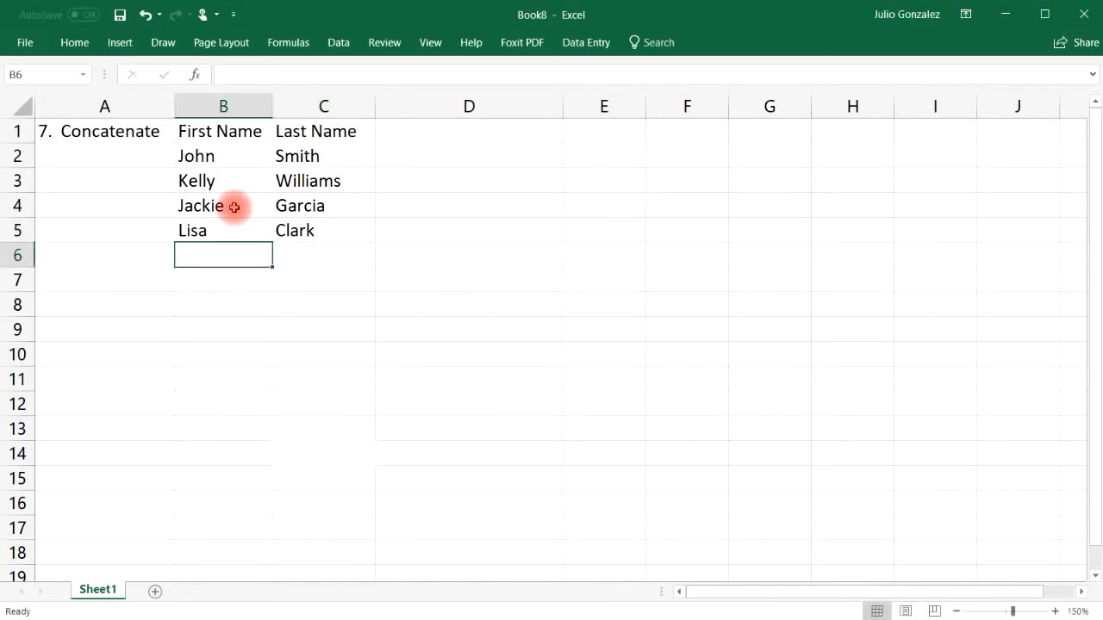
pyautogui.press('Right')
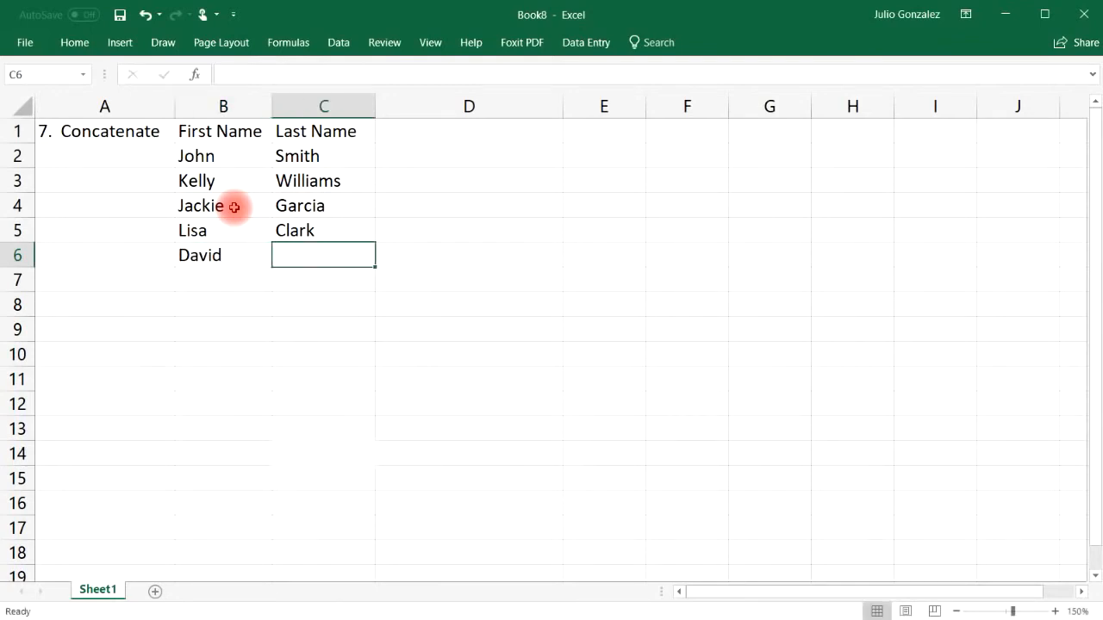
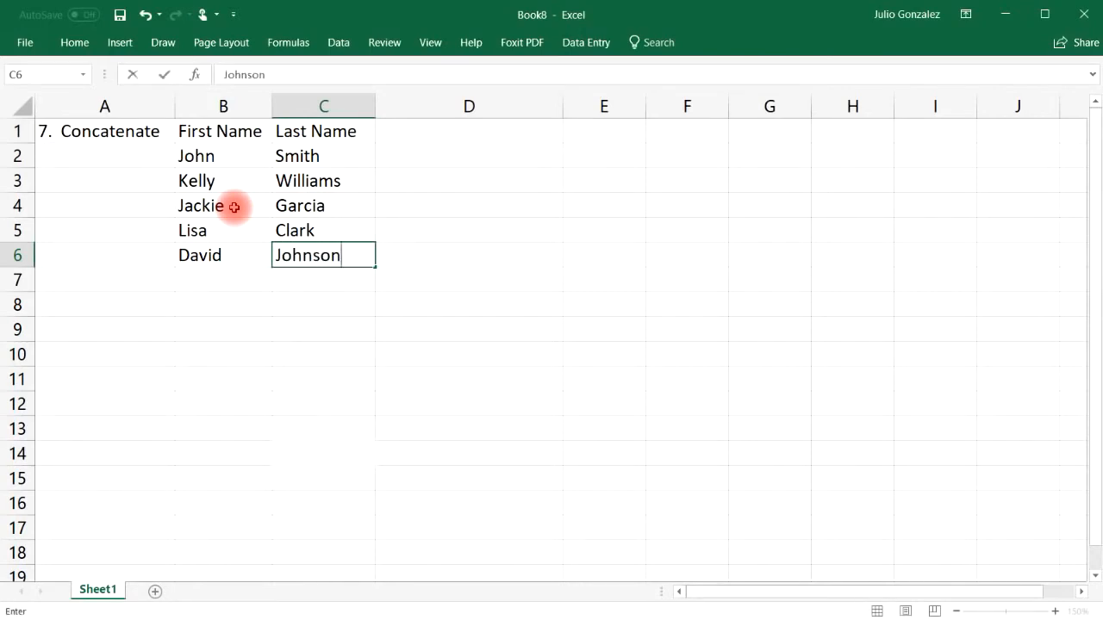
pyautogui.press('Right')
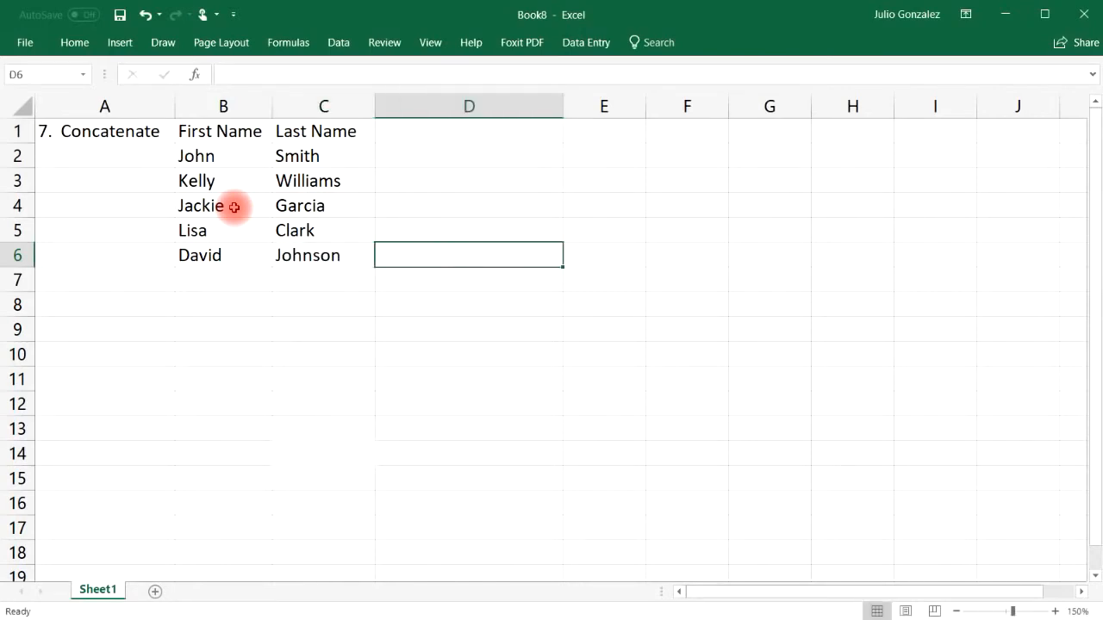
pyautogui.press('Up')
pyautogui.press('Up')
pyautogui.press('Up')
pyautogui.press('Up')
pyautogui.press('Up')
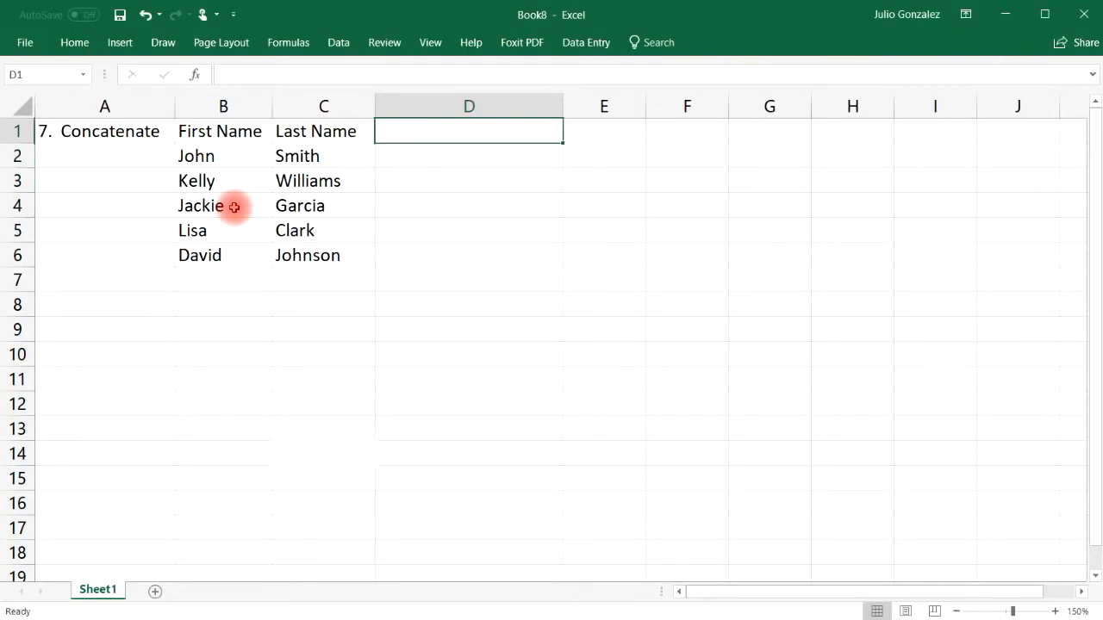
# Step: Enter =CONCATENATE(B2,C2) in D2 so it shows JohnSmith
pyautogui.press('Down')
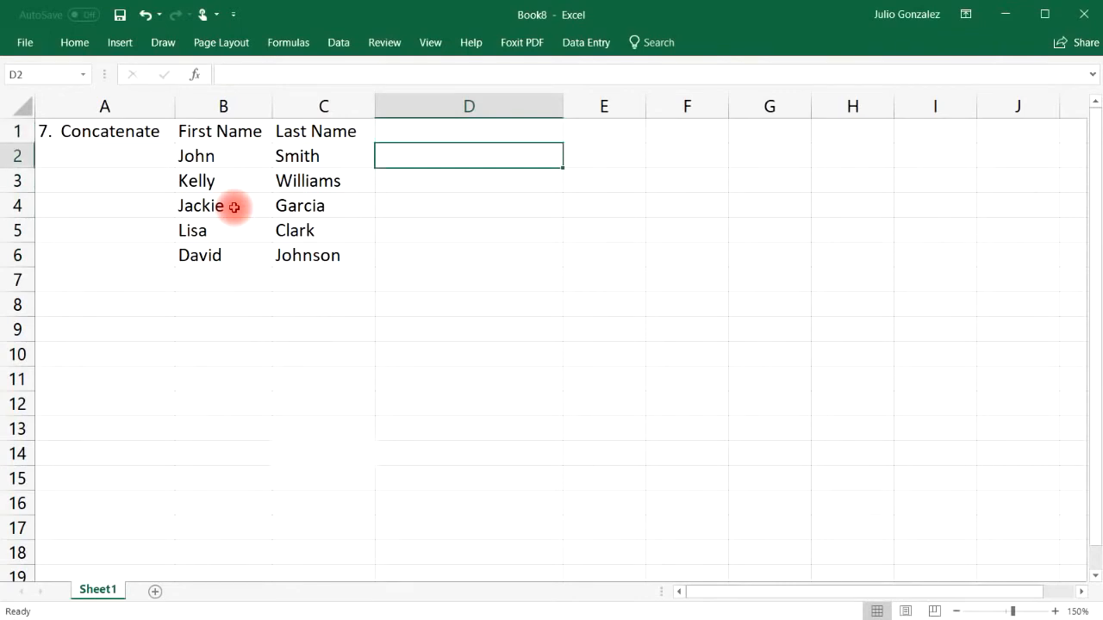
pyautogui.write('=co')
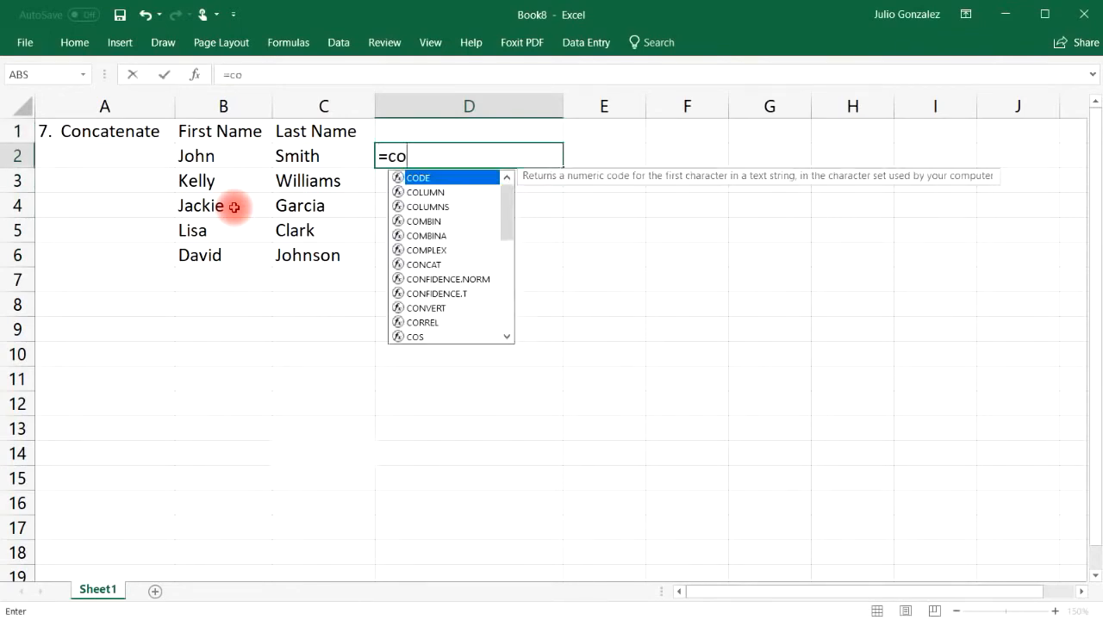
pyautogui.write('nc')
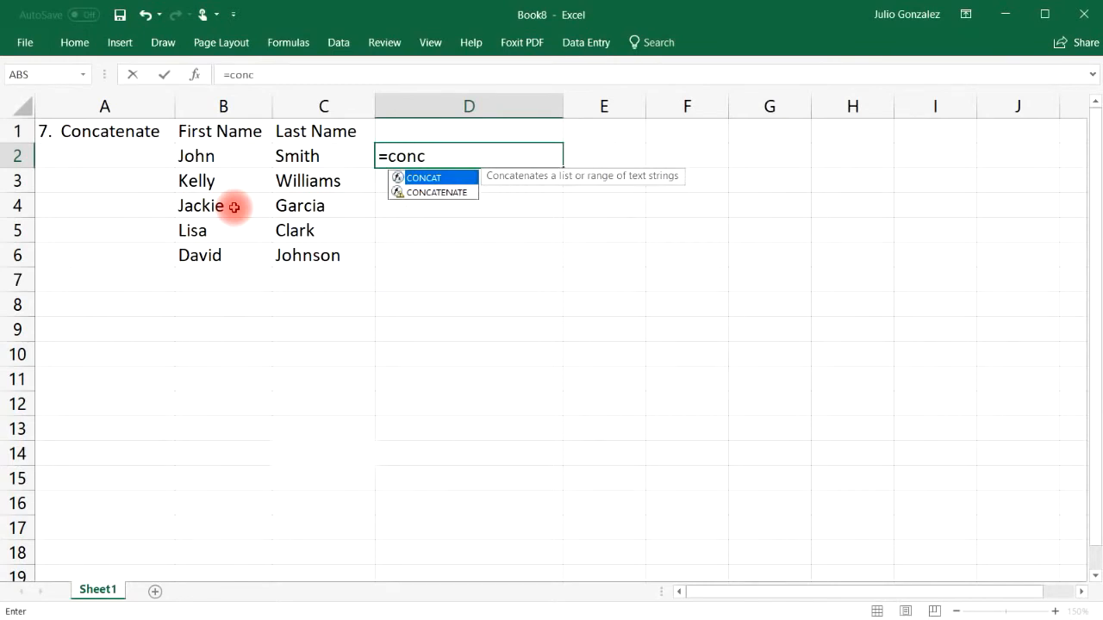
pyautogui.write('atena')
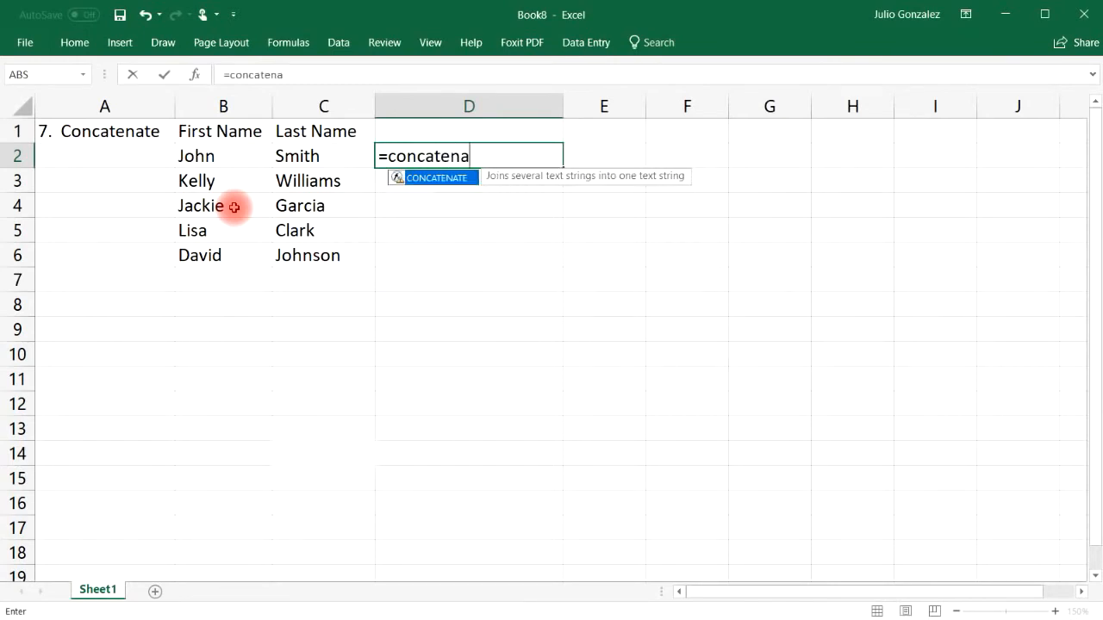
pyautogui.write('te(')
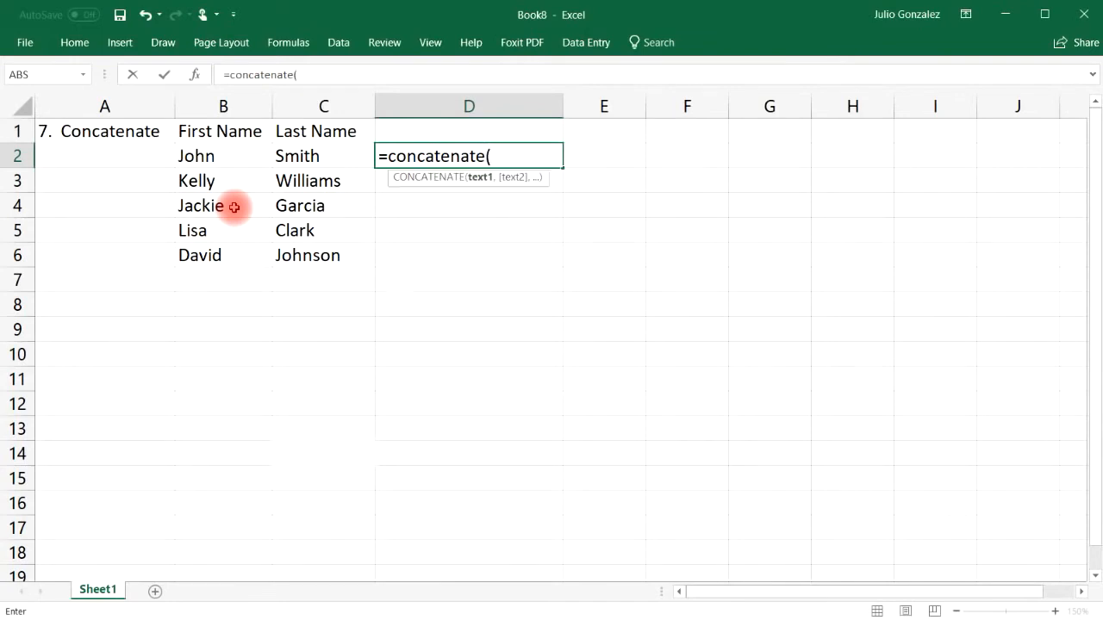
pyautogui.click(215, 155)
pyautogui.write(',')
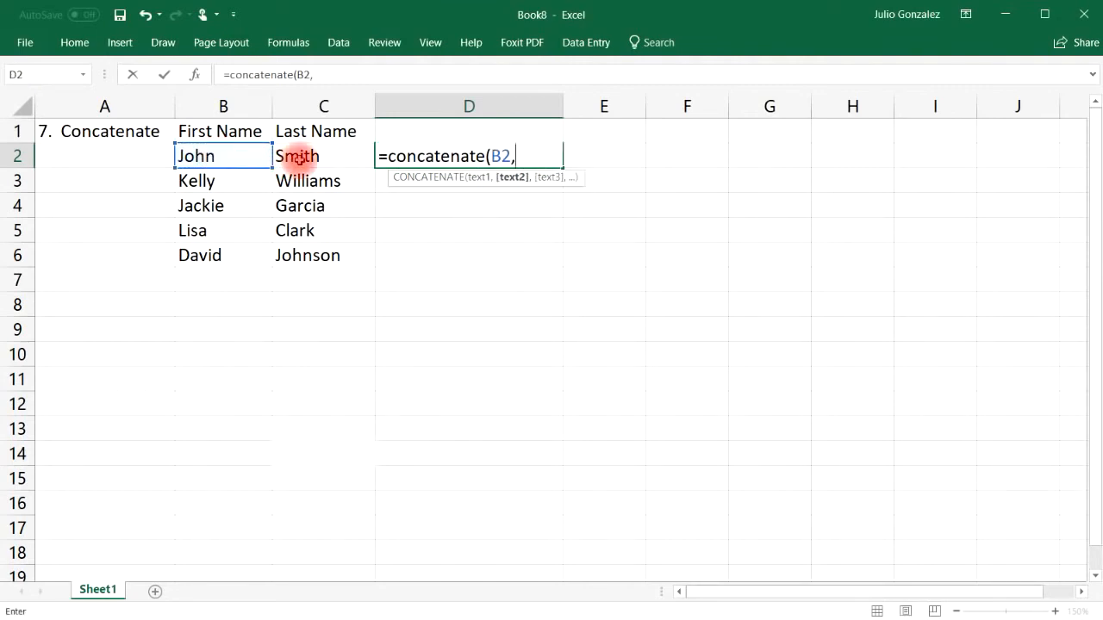
pyautogui.click(297, 157)
pyautogui.write(')')
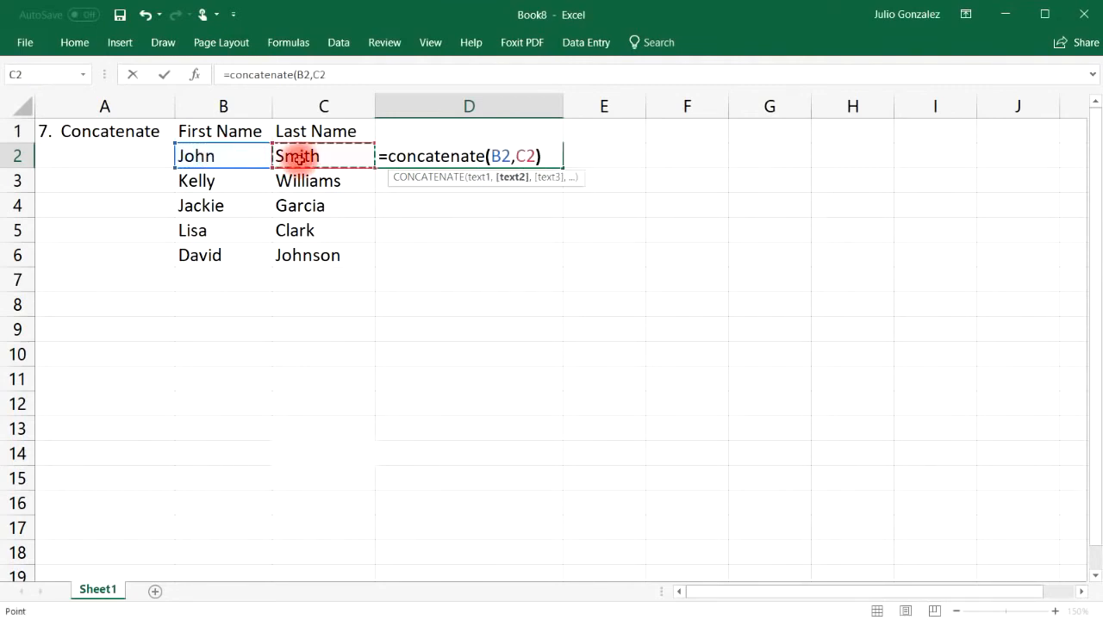
pyautogui.press('Return')
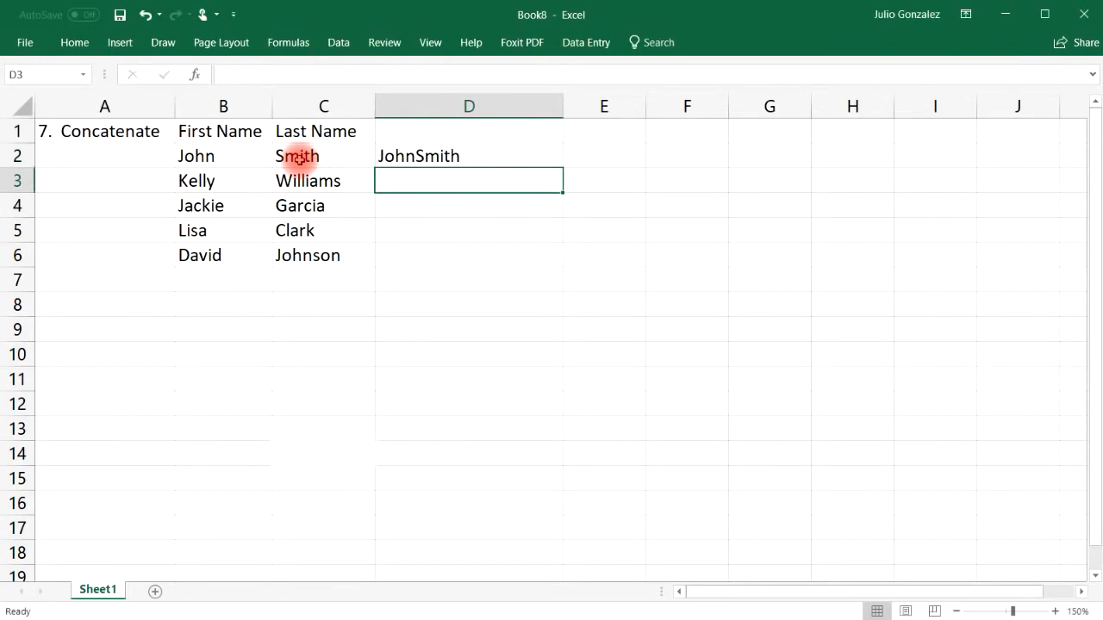
pyautogui.click(204, 156)
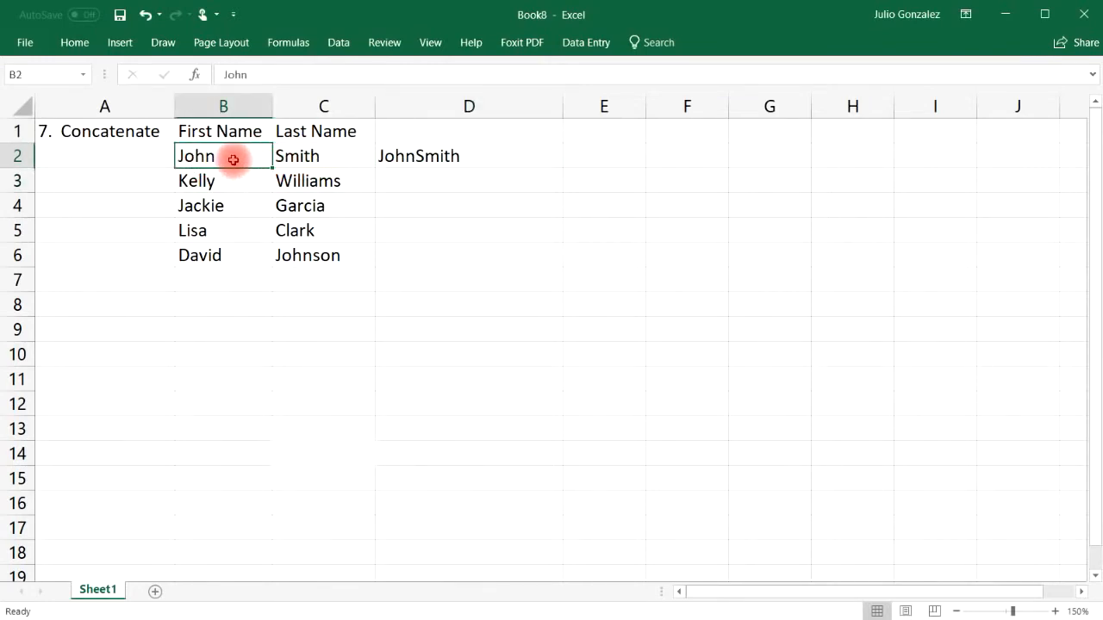
pyautogui.click(294, 160)
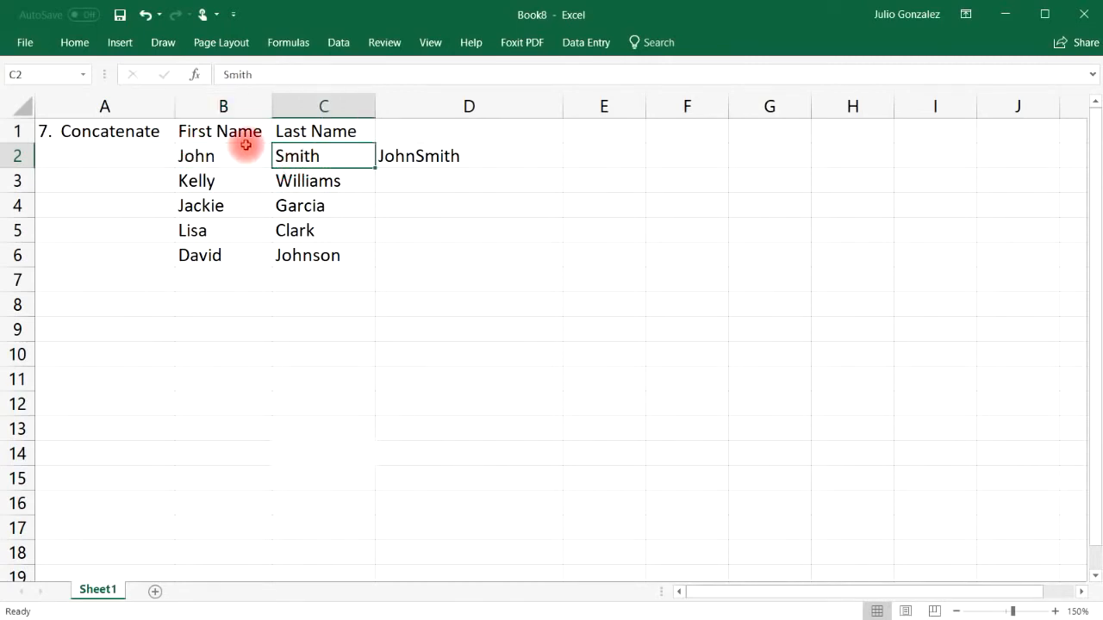
pyautogui.click(468, 161)
# Step: Fill the D2 formula down through D6 and widen column E
pyautogui.moveTo(562, 163); pyautogui.dragTo(566, 261)
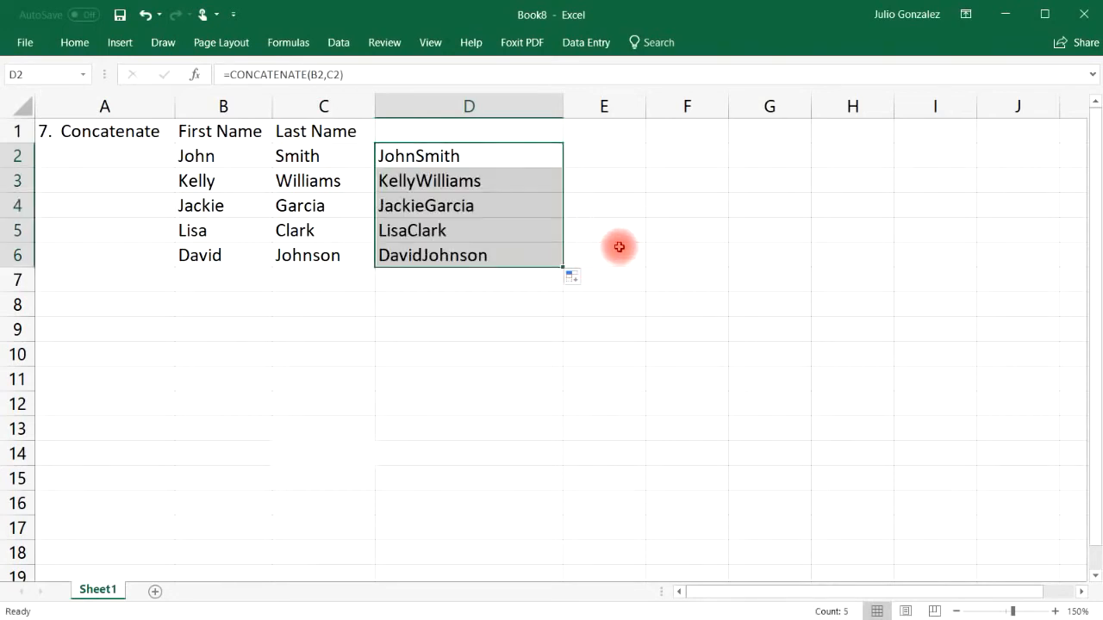
pyautogui.moveTo(645, 105); pyautogui.dragTo(765, 105)
pyautogui.click(632, 158)
pyautogui.click(399, 155)
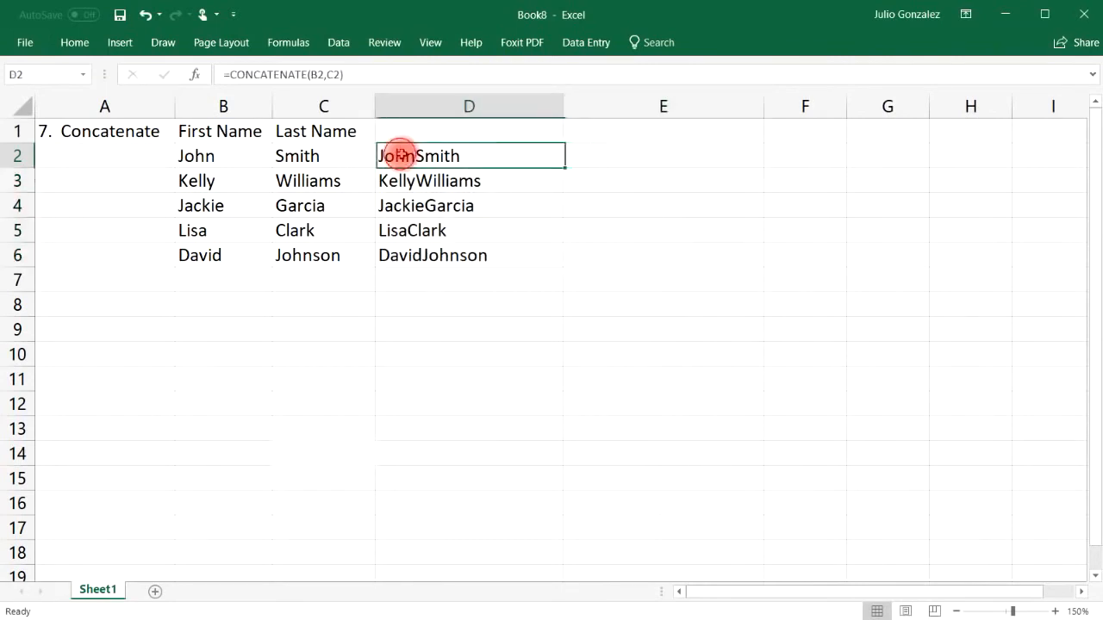
pyautogui.click(600, 151)
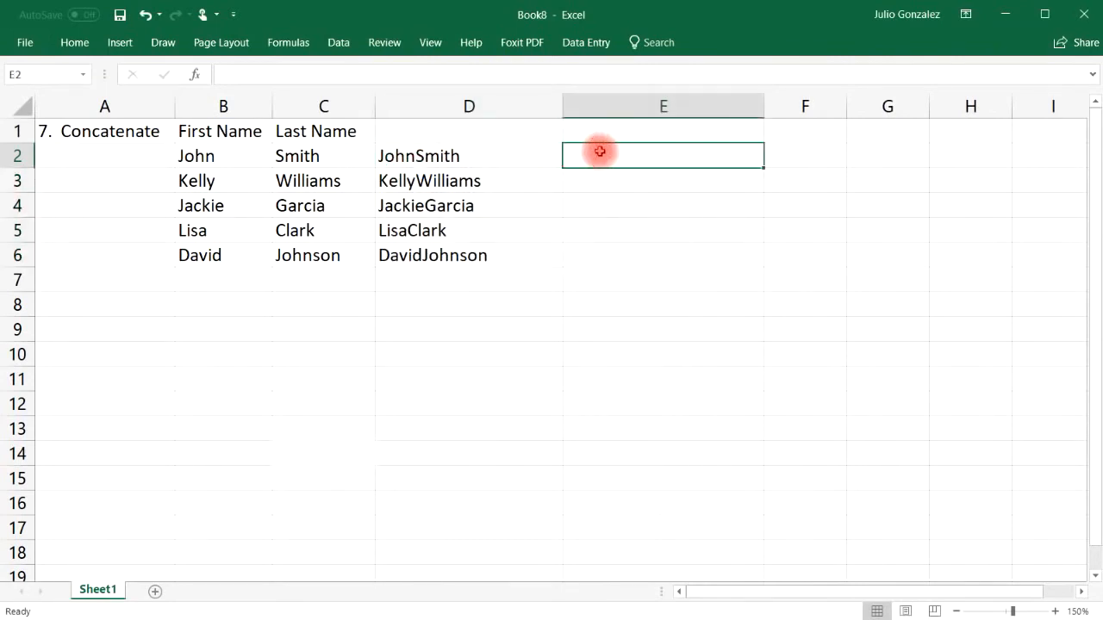
pyautogui.write('=co')
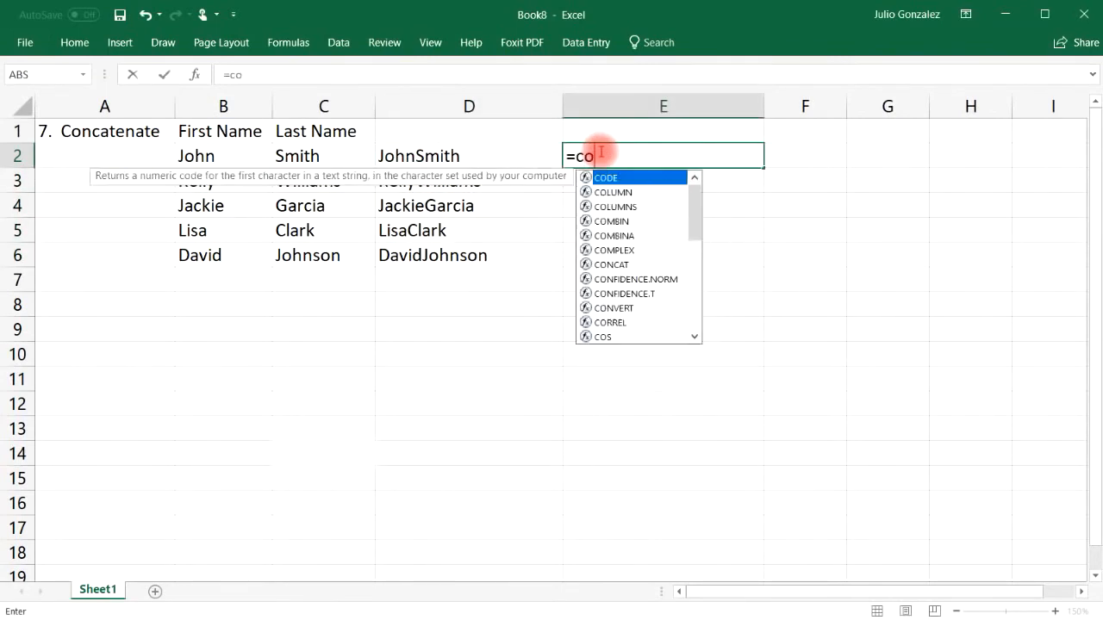
pyautogui.write('nca')
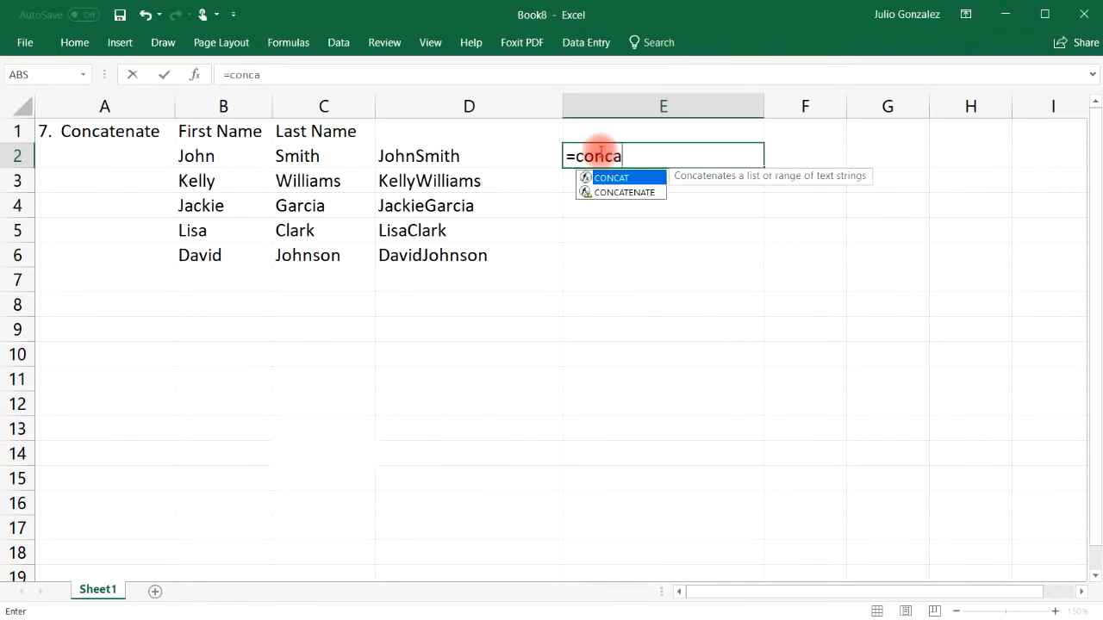
pyautogui.write('tenate(')
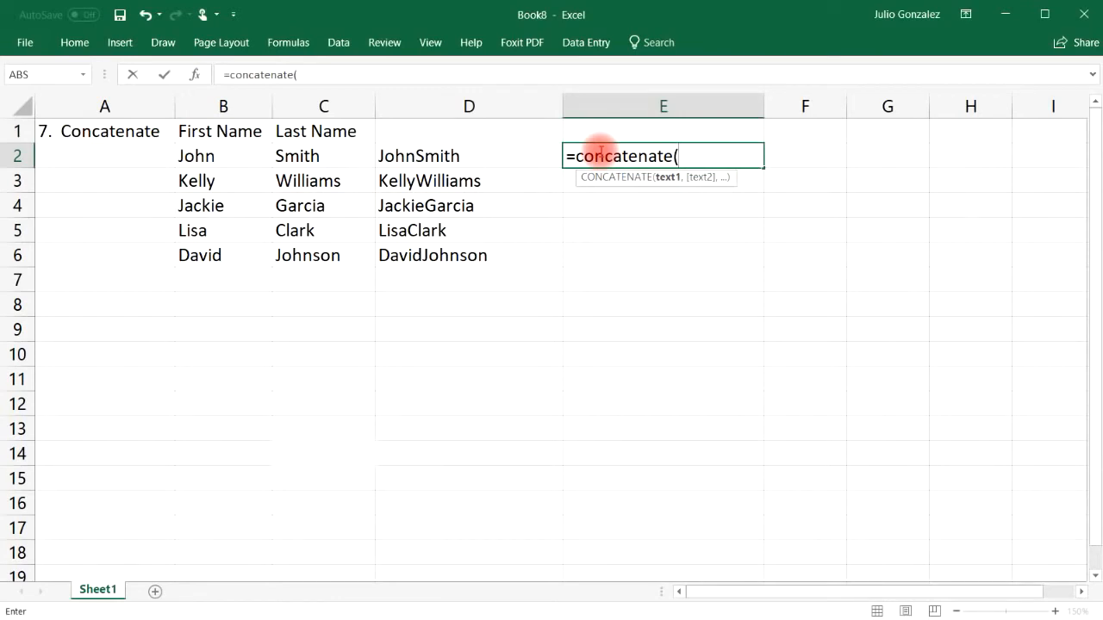
pyautogui.click(193, 157)
pyautogui.write(', ')
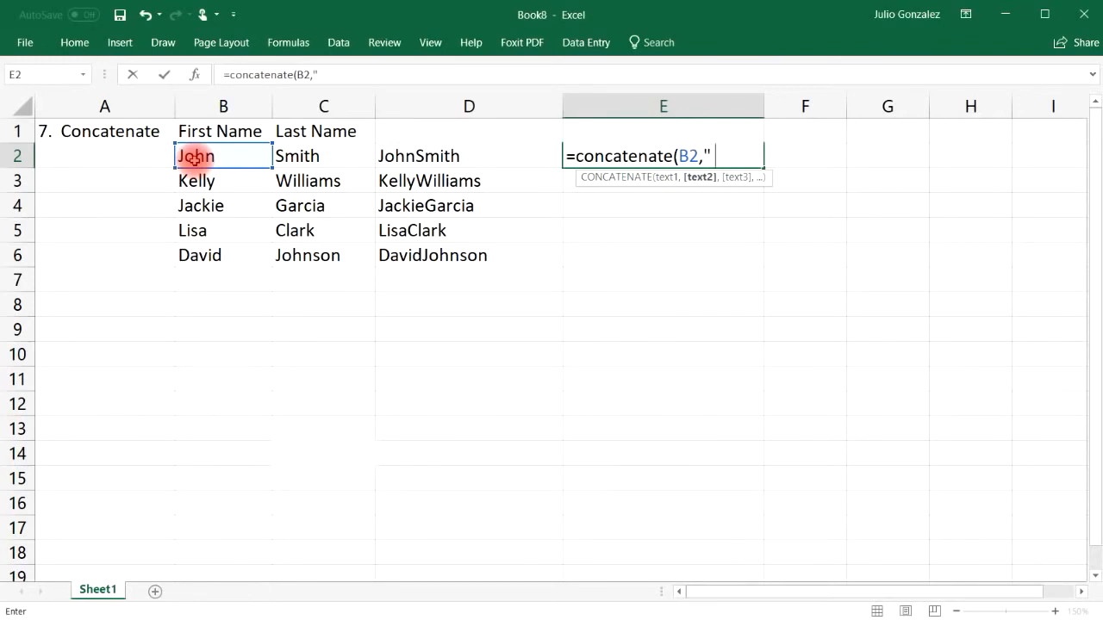
pyautogui.write(' ",C2)')
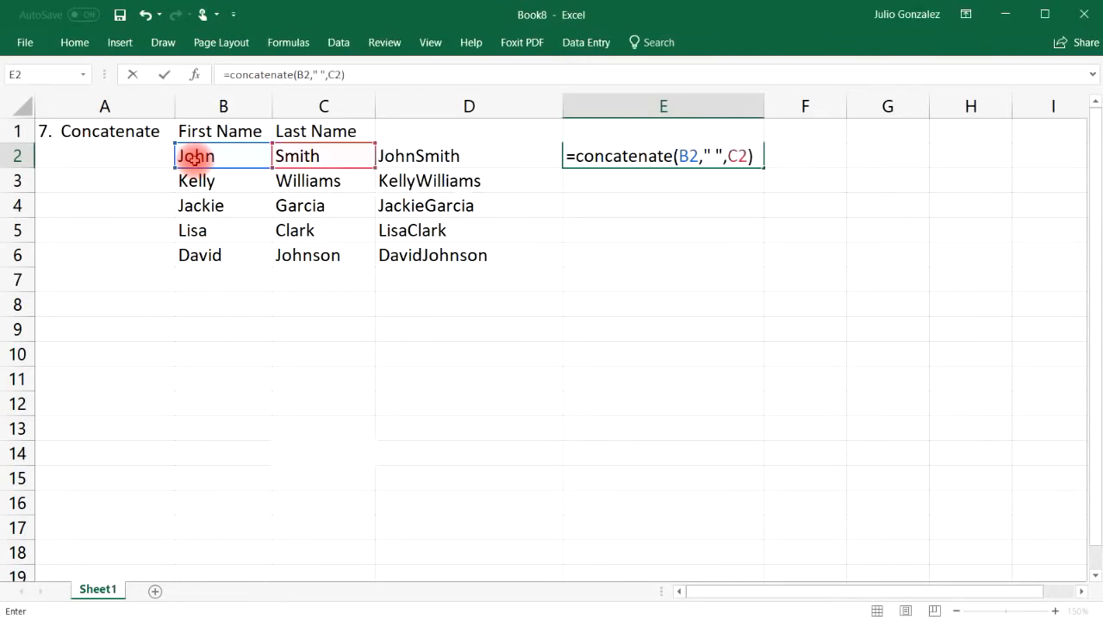
pyautogui.press('Return')
pyautogui.click(580, 155)
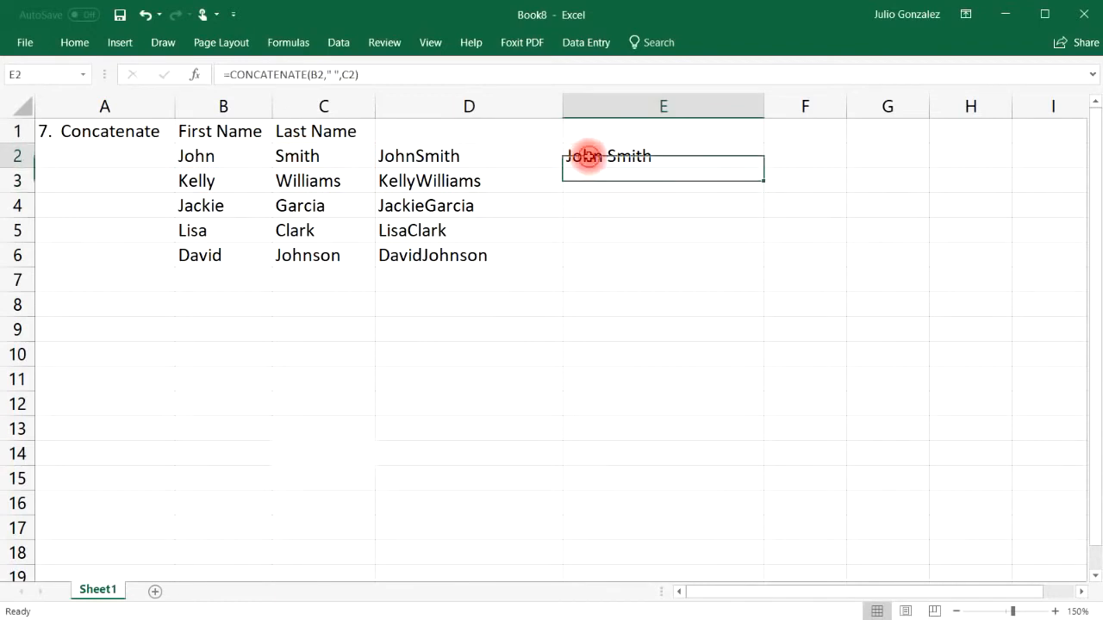
pyautogui.moveTo(766, 165); pyautogui.dragTo(765, 266)
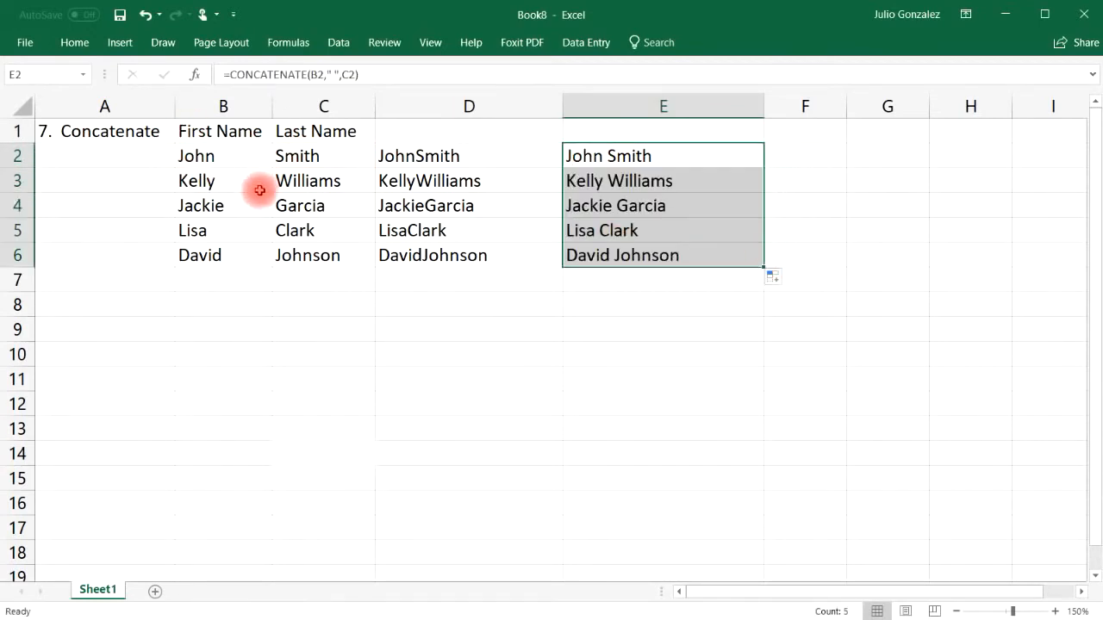
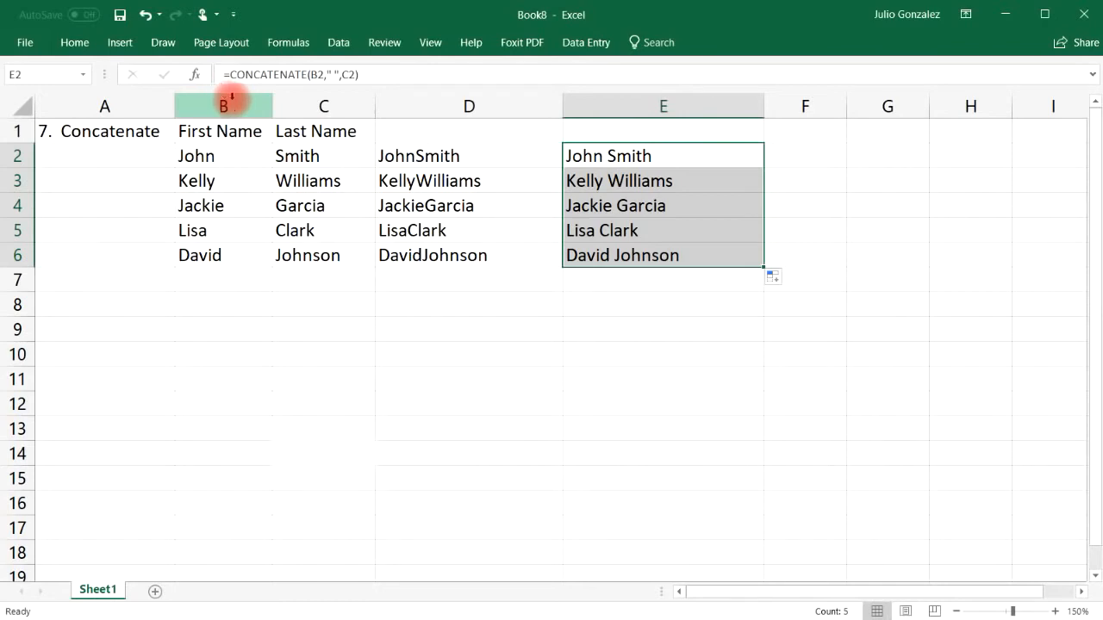
# Step: Select the whole Concatenate example range A1:E6
pyautogui.moveTo(87, 136); pyautogui.dragTo(603, 251)
# Step: Clear A1:E6 and title cell A1 '8. If'
pyautogui.press('Delete')
pyautogui.click(94, 130)
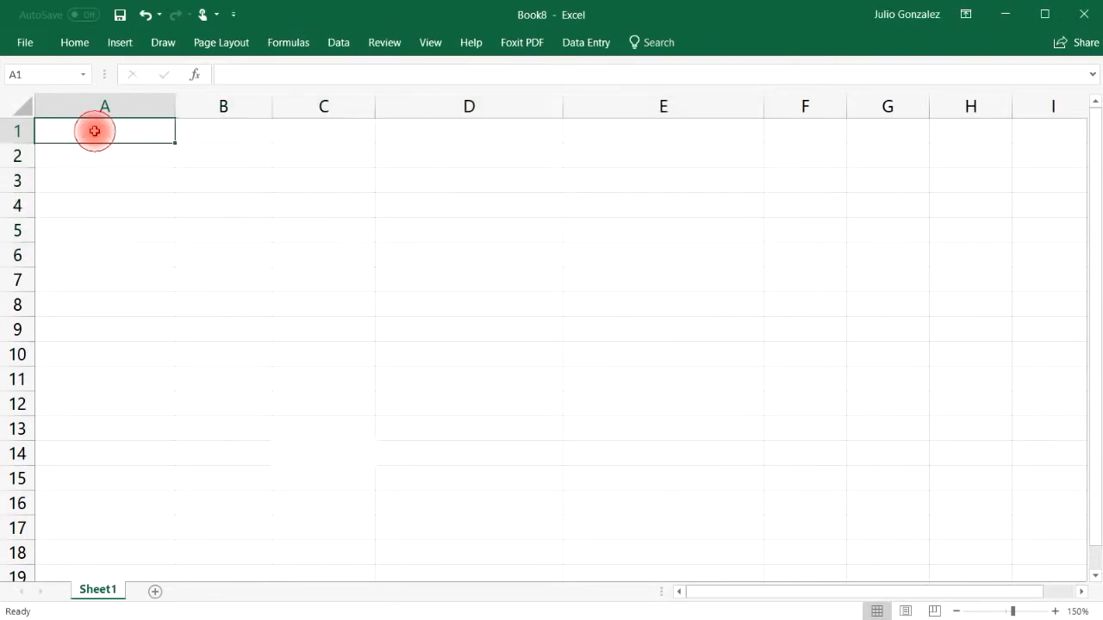
pyautogui.write('8. If')
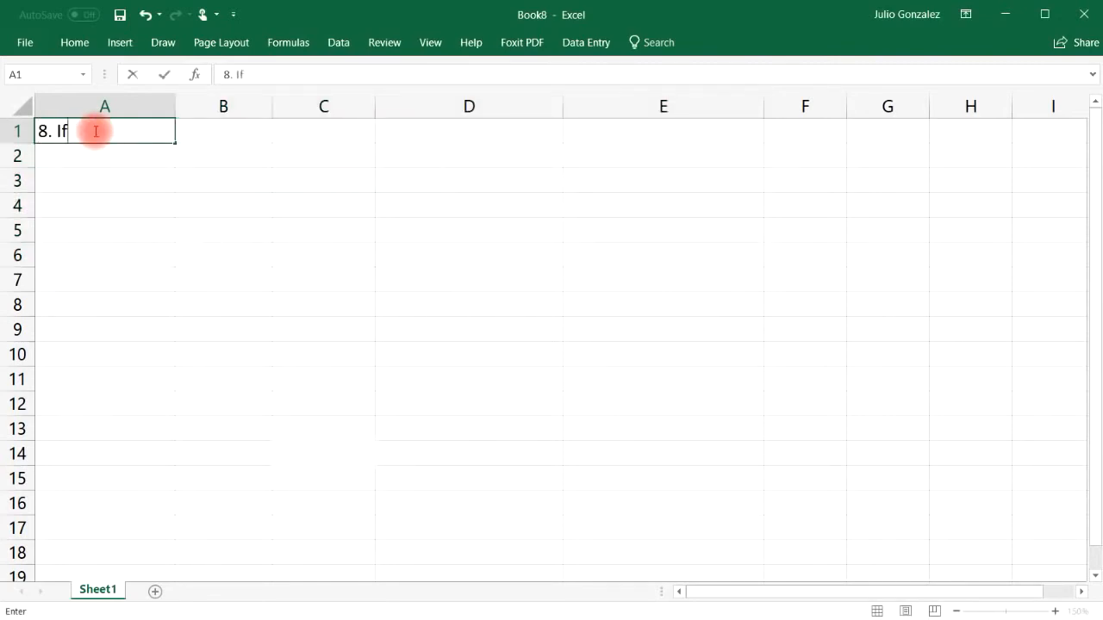
pyautogui.press('Tab')
pyautogui.press('Down')
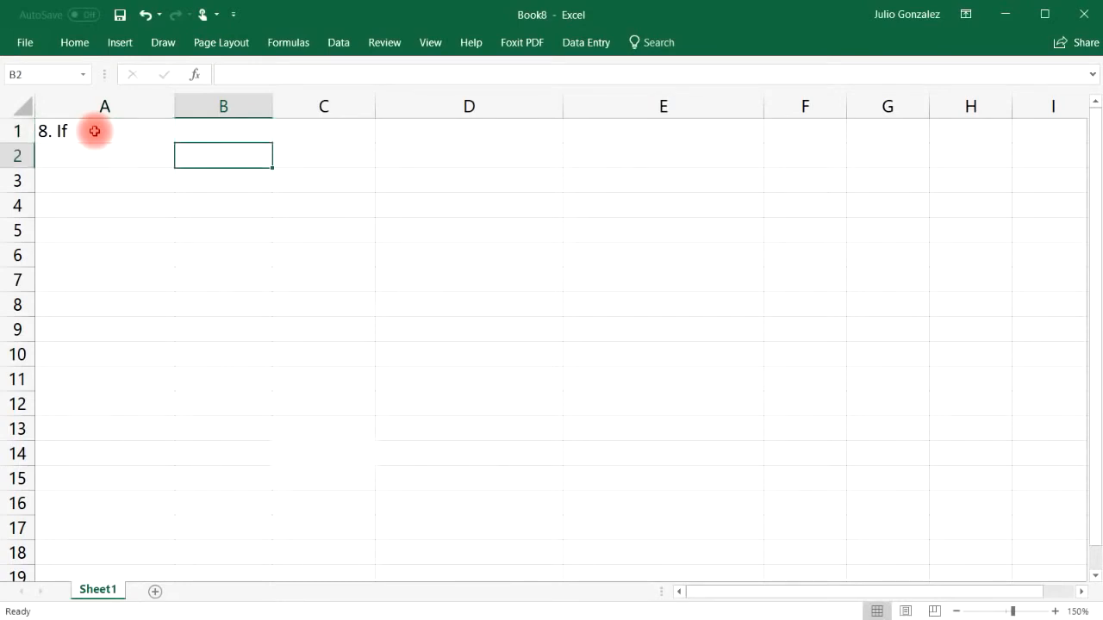
# Step: Enter the Fruit: heading in B2 with Apple, Orange, Lemon and Banana below it
pyautogui.write('Fruit:')
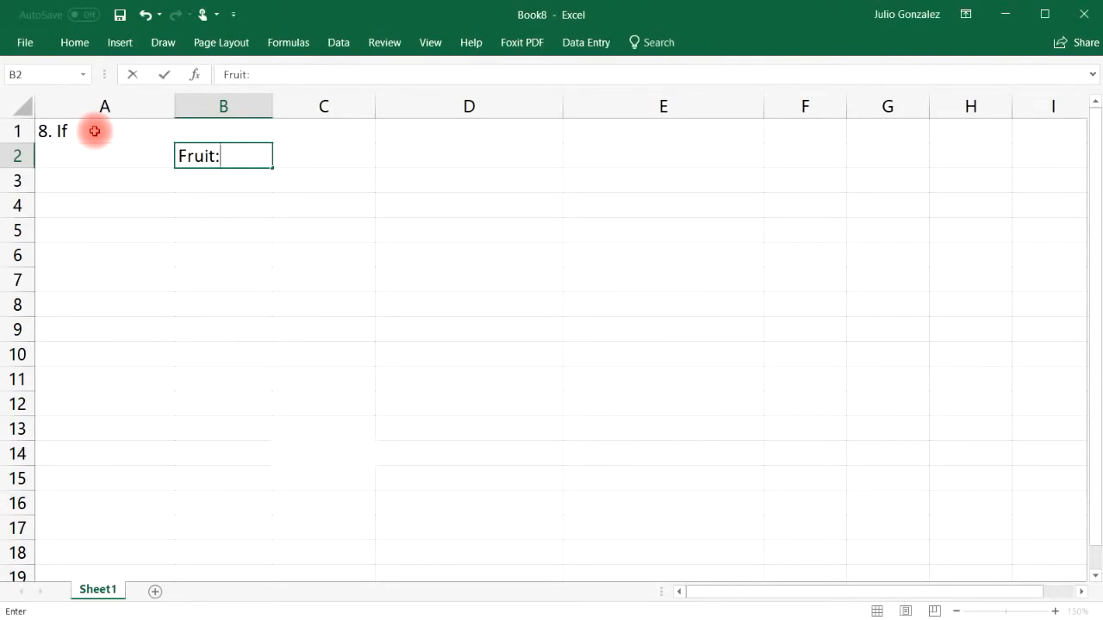
pyautogui.press('Return')
pyautogui.write('Apple')
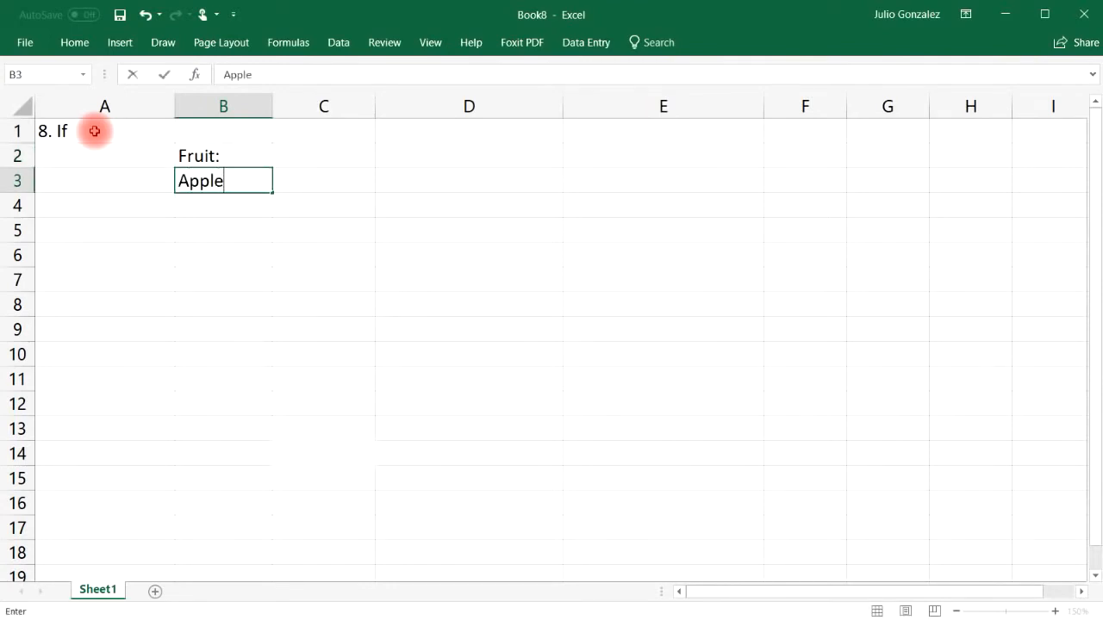
pyautogui.press('Return')
pyautogui.write('Orange')
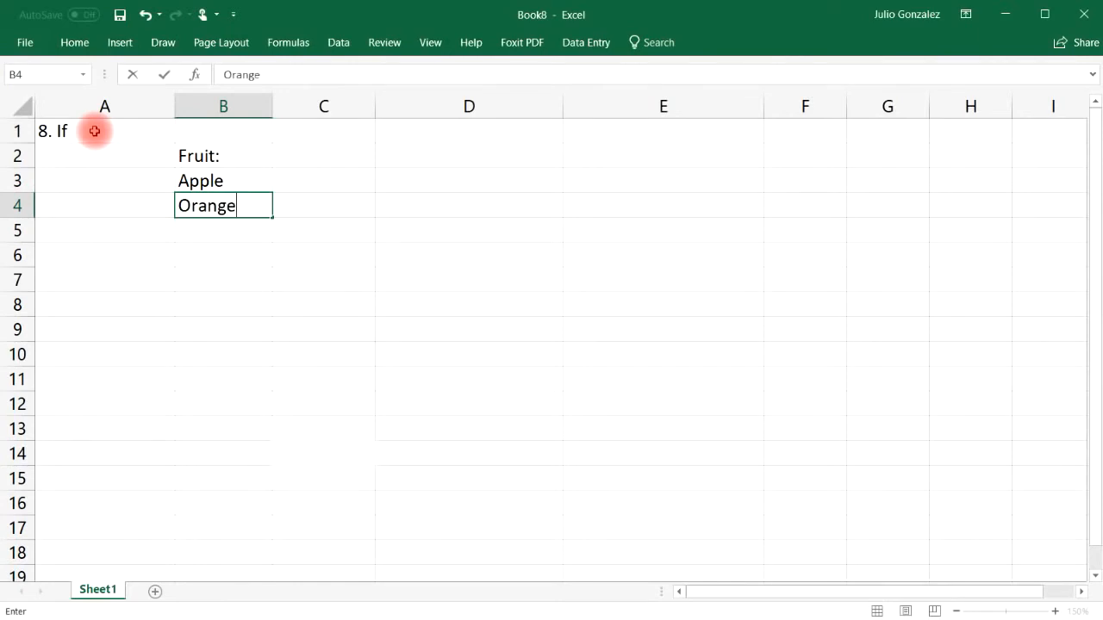
pyautogui.press('Return')
pyautogui.write('Lemon')
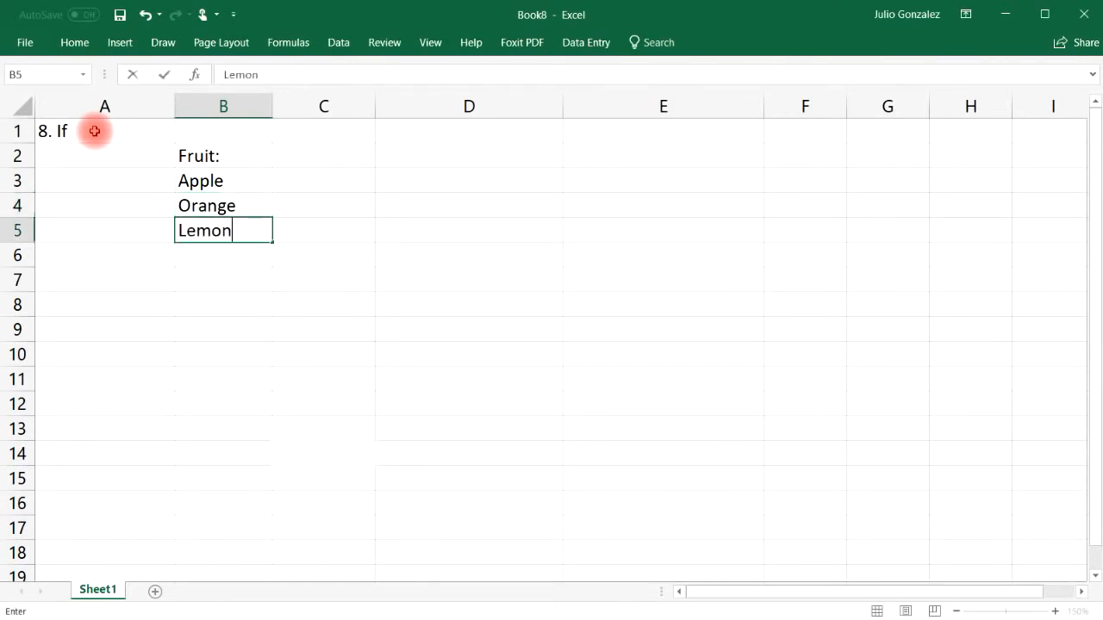
pyautogui.press('Return')
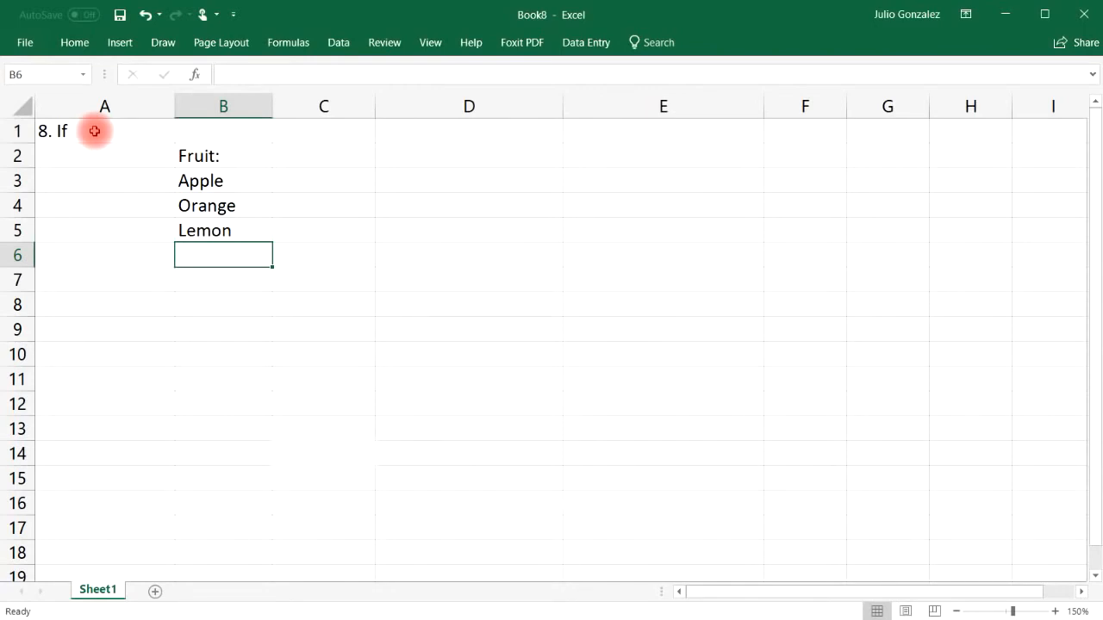
pyautogui.write('Banad')
pyautogui.press('BackSpace')
pyautogui.write('na')
pyautogui.press('Tab')
pyautogui.press('Up')
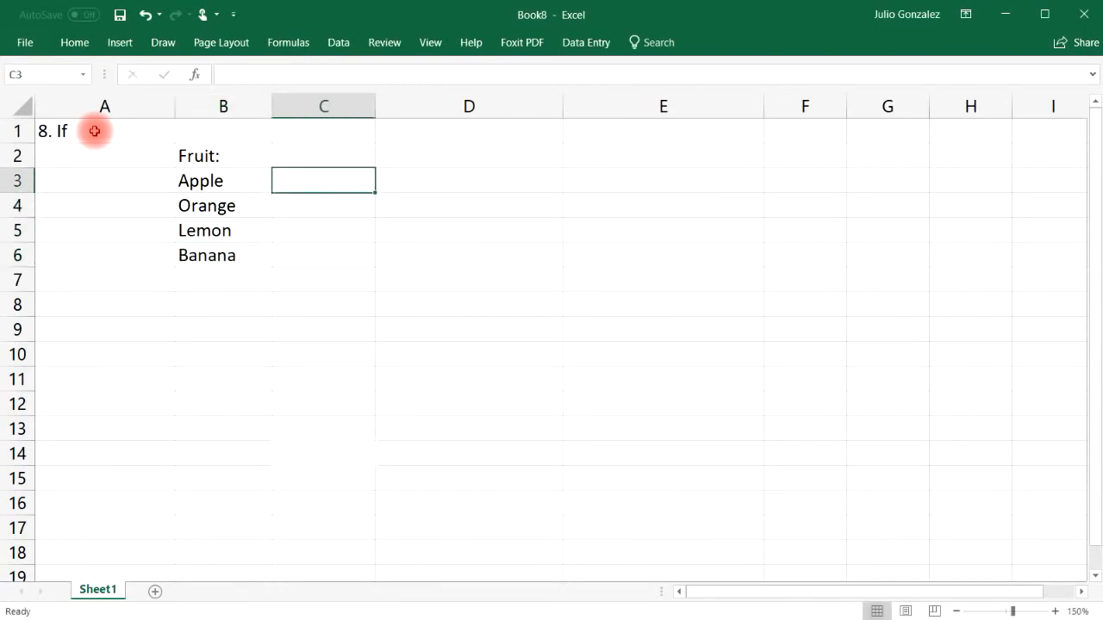
# Step: Enter =IF(B3="Orange",TRUE,FALSE) in C3 and fill it down to C6
pyautogui.write('=')
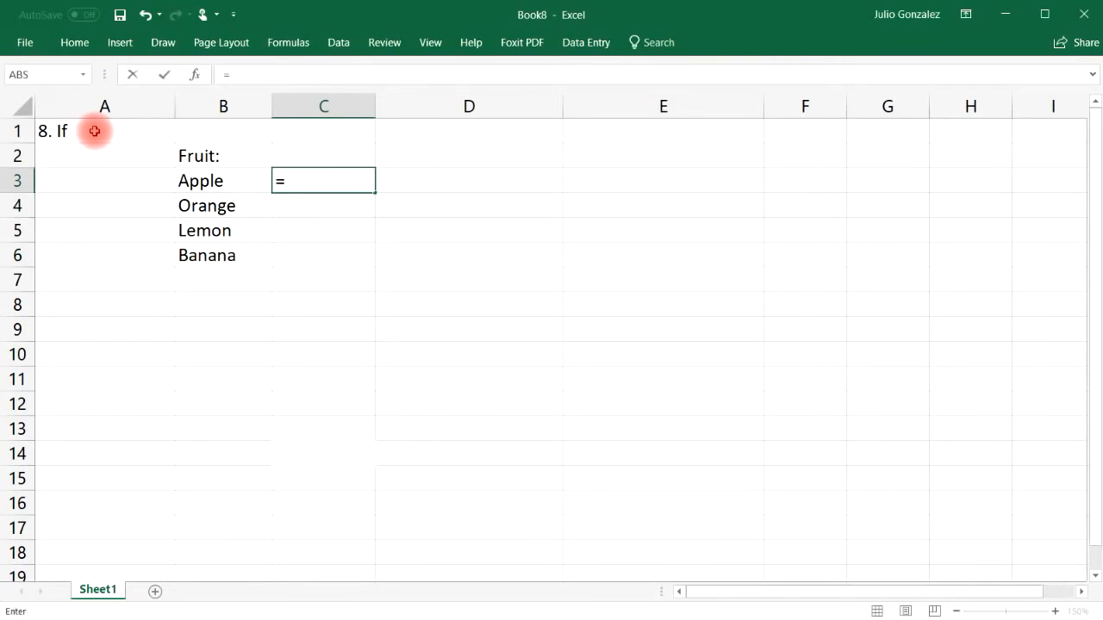
pyautogui.write('if(')
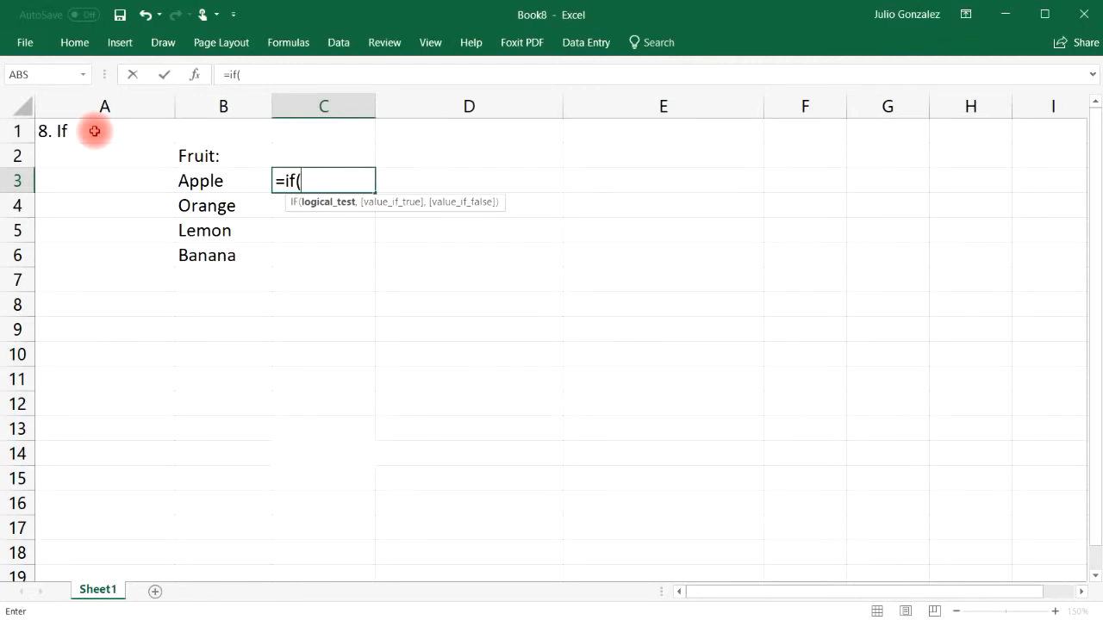
pyautogui.write('B3=')
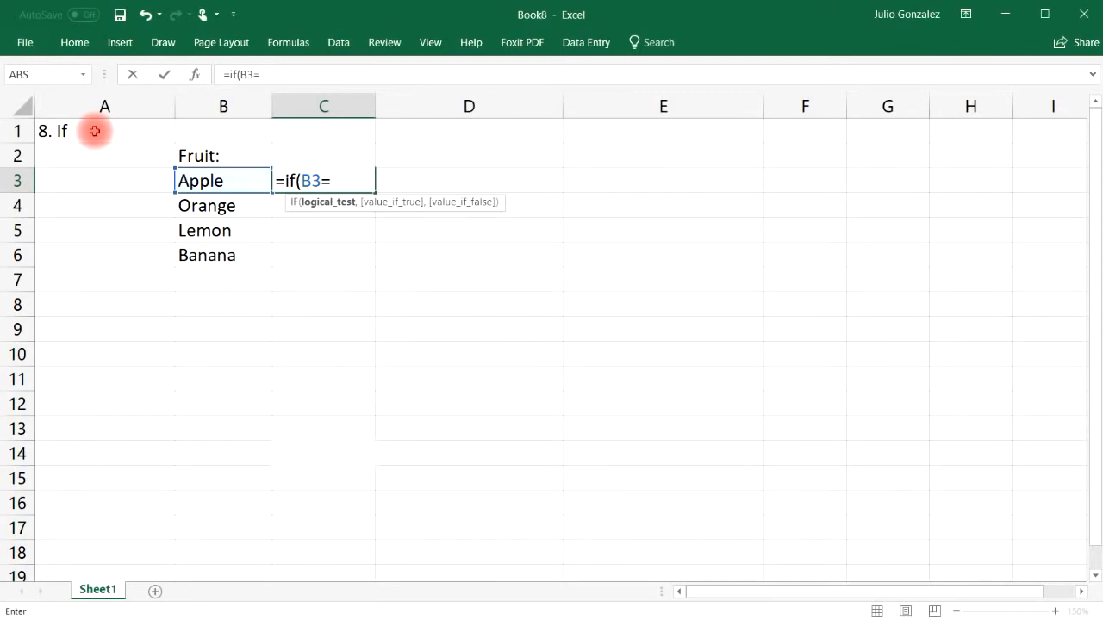
pyautogui.write('"Orange",')
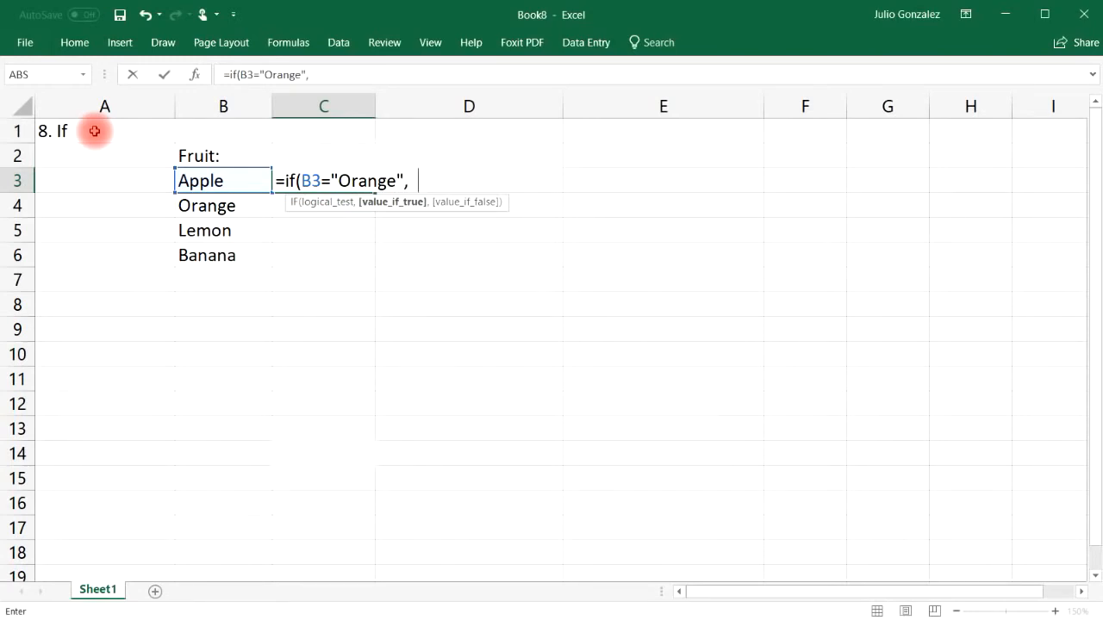
pyautogui.write('True,')
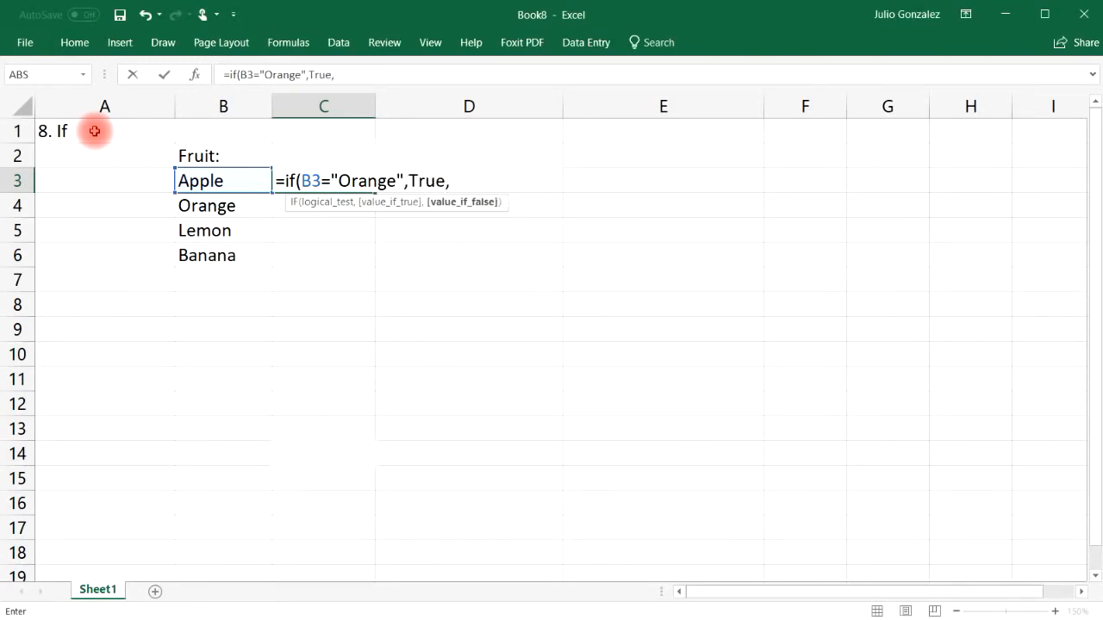
pyautogui.write('False')
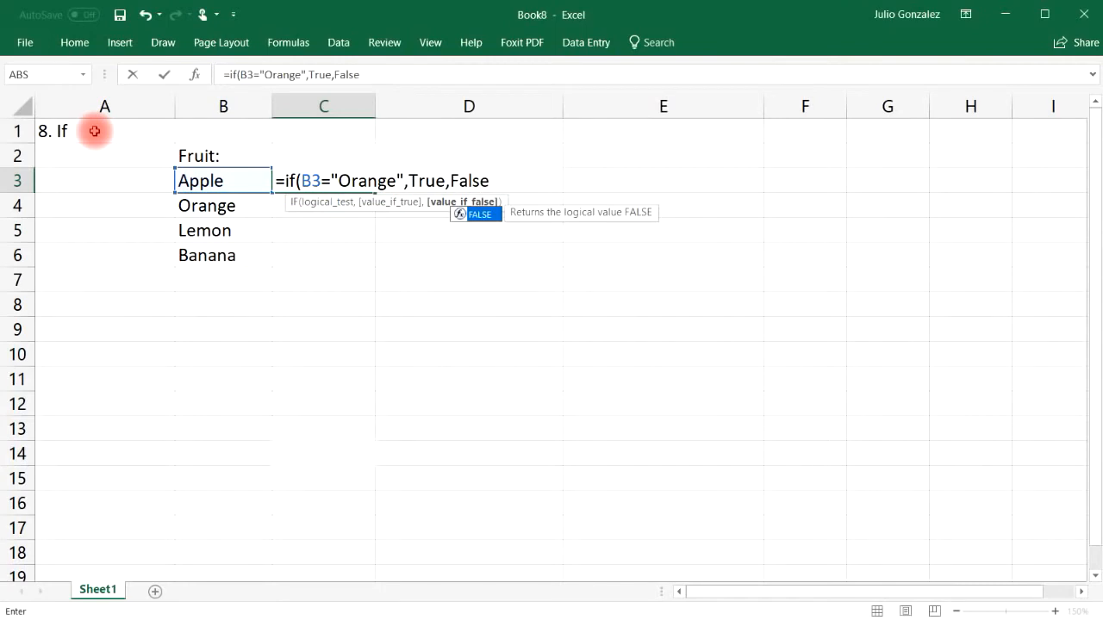
pyautogui.write(')')
pyautogui.press('Return')
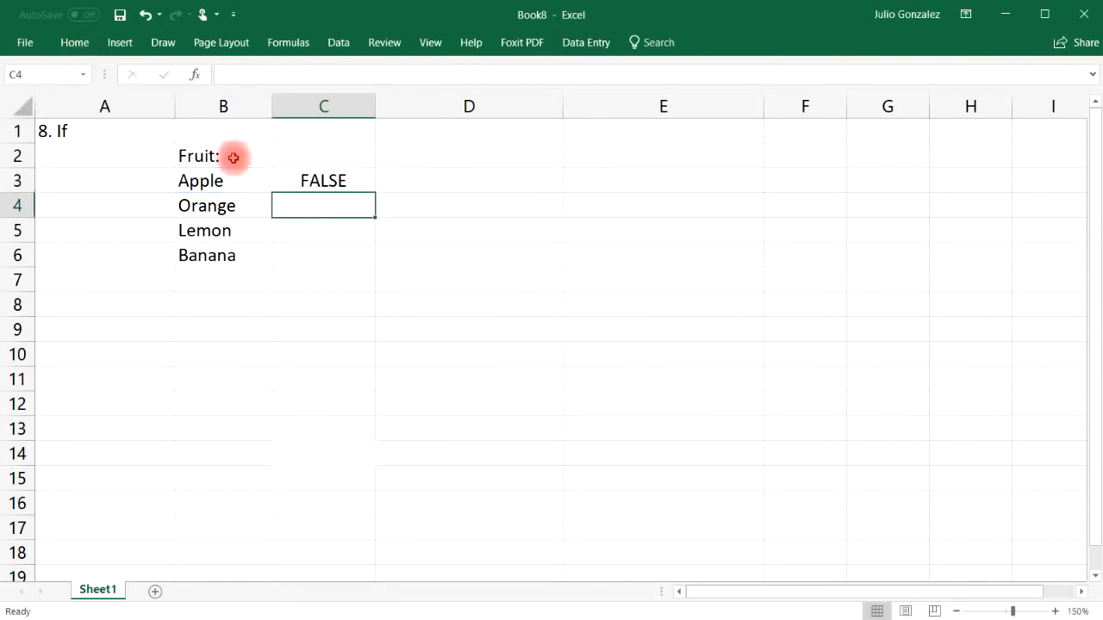
pyautogui.click(307, 186)
pyautogui.click(231, 184)
pyautogui.click(326, 181)
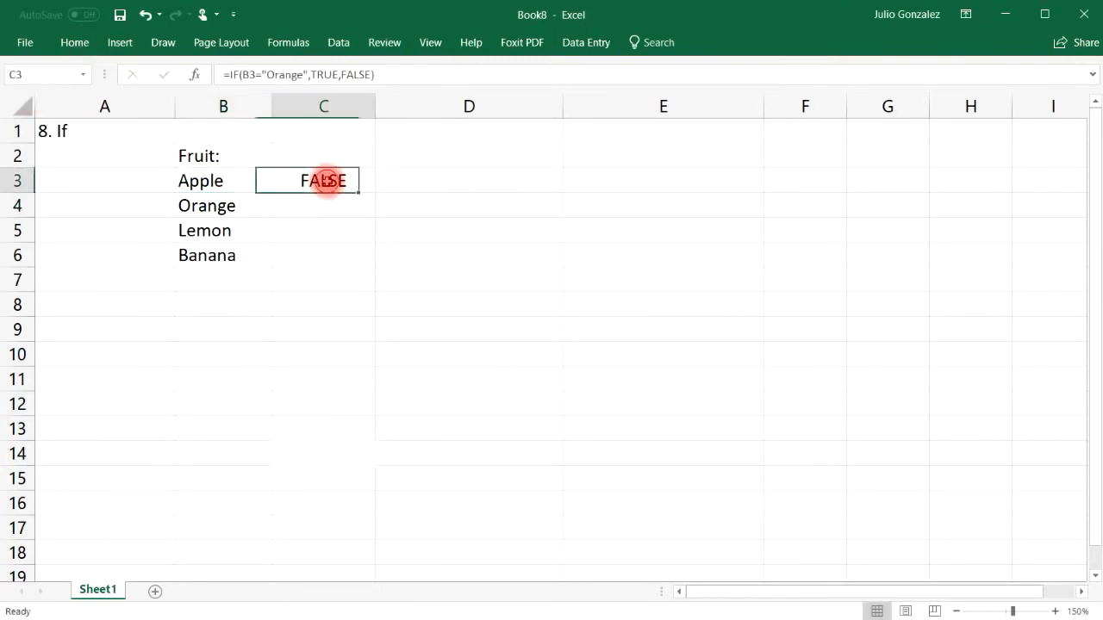
pyautogui.moveTo(375, 200); pyautogui.dragTo(372, 262)
pyautogui.click(348, 207)
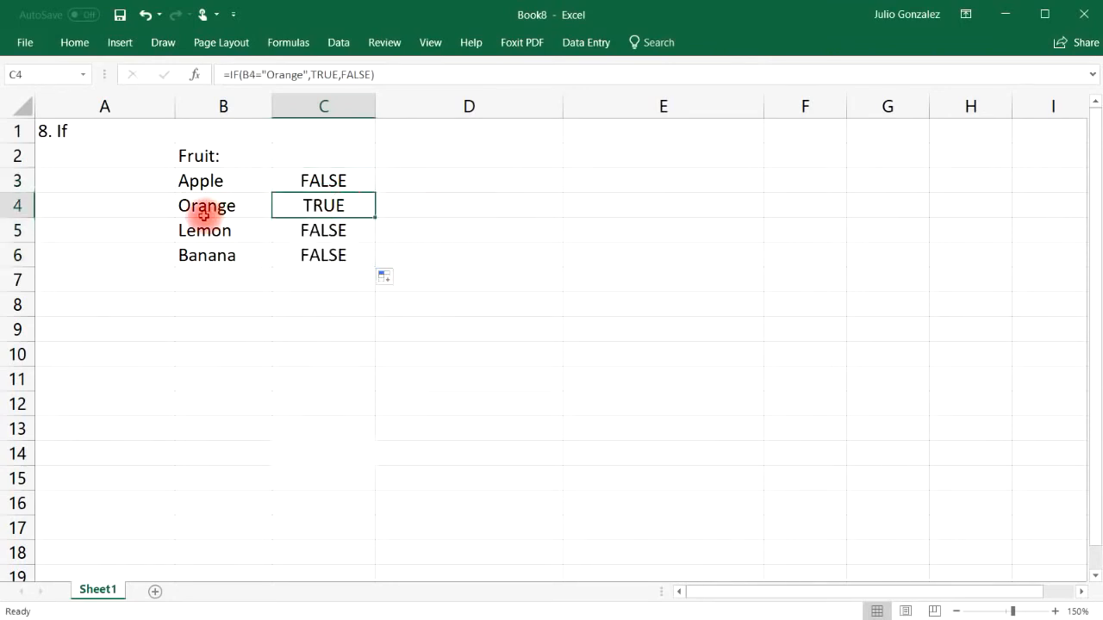
pyautogui.click(212, 207)
# Step: Swap the fruits so B3 reads Orange and B4 reads Apple
pyautogui.click(236, 175)
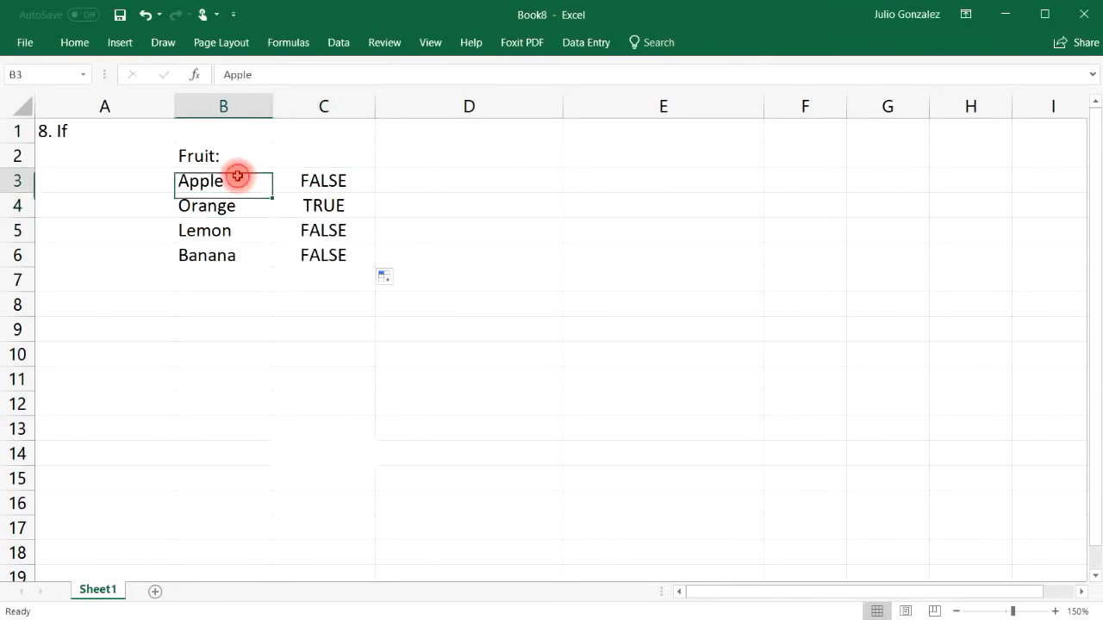
pyautogui.write('Orange')
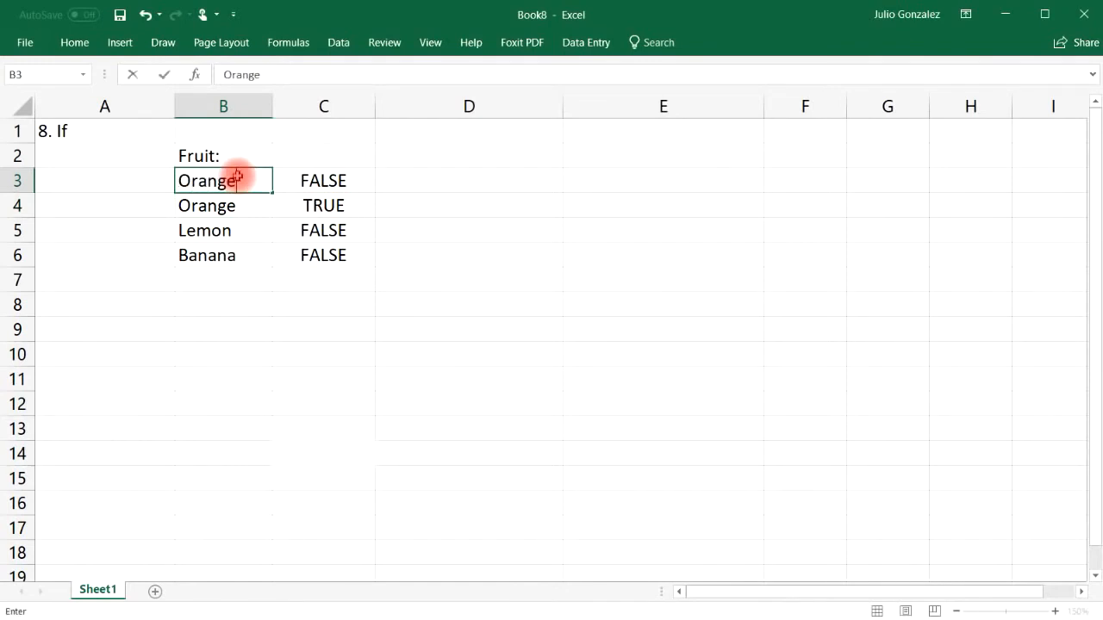
pyautogui.press('Return')
pyautogui.write('Apple')
pyautogui.press('Return')
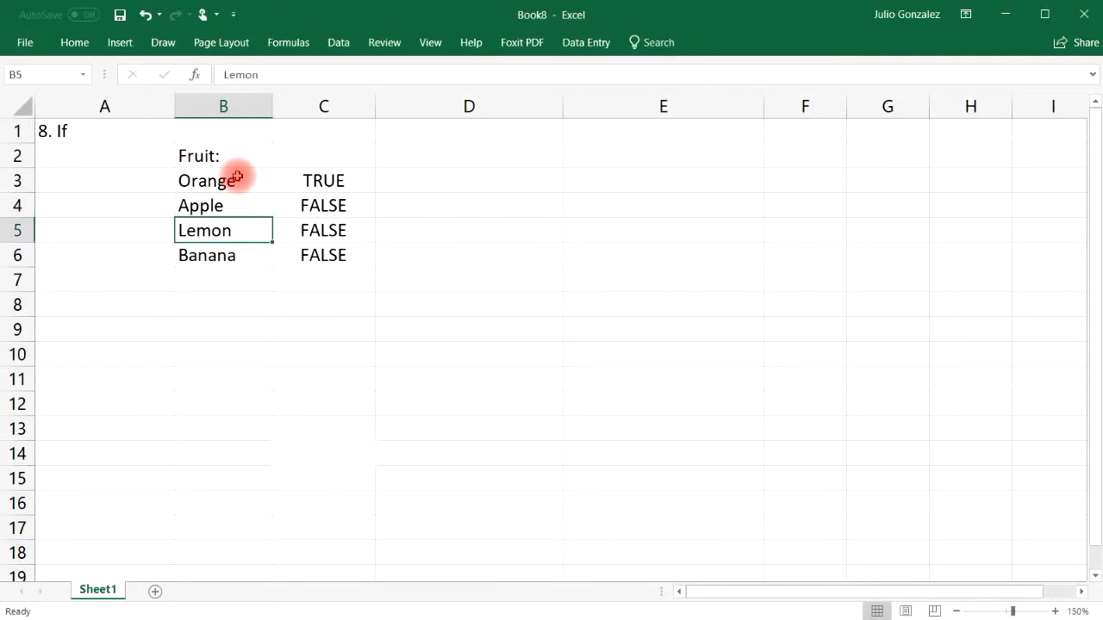
# Step: Enter =IF(B3="Lemon","Yes","It is not a lemon") in D3
pyautogui.click(423, 181)
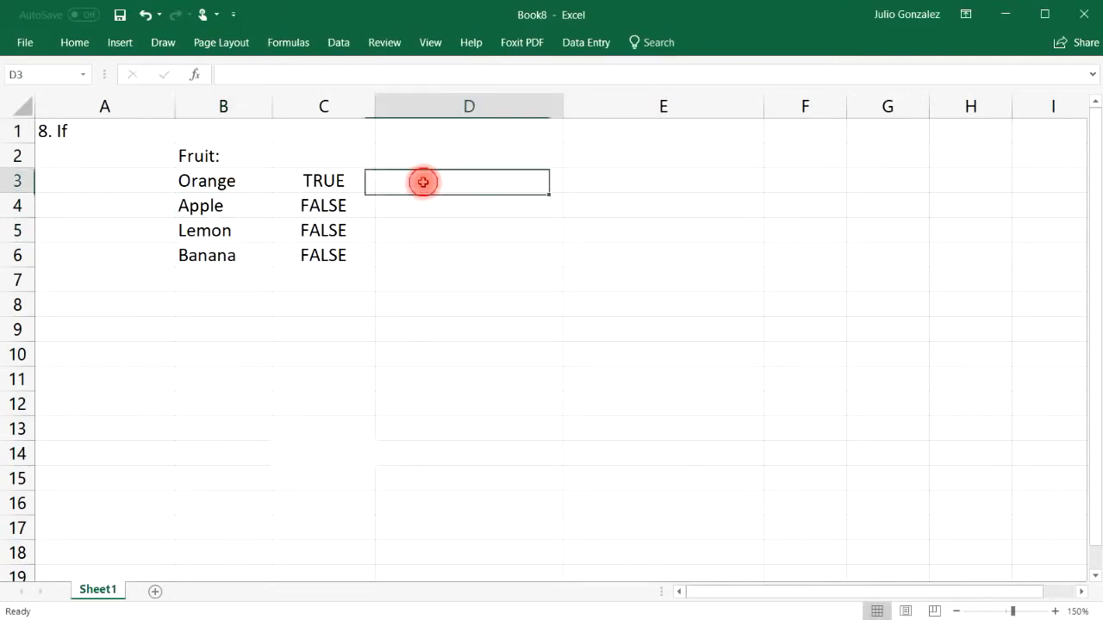
pyautogui.write('=')
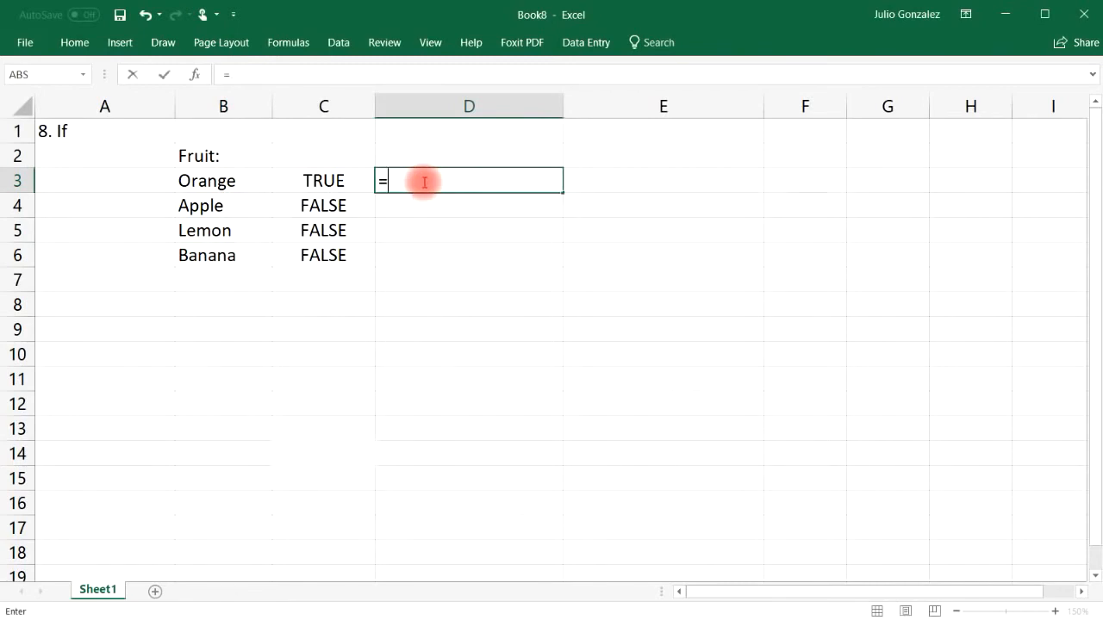
pyautogui.write('if(')
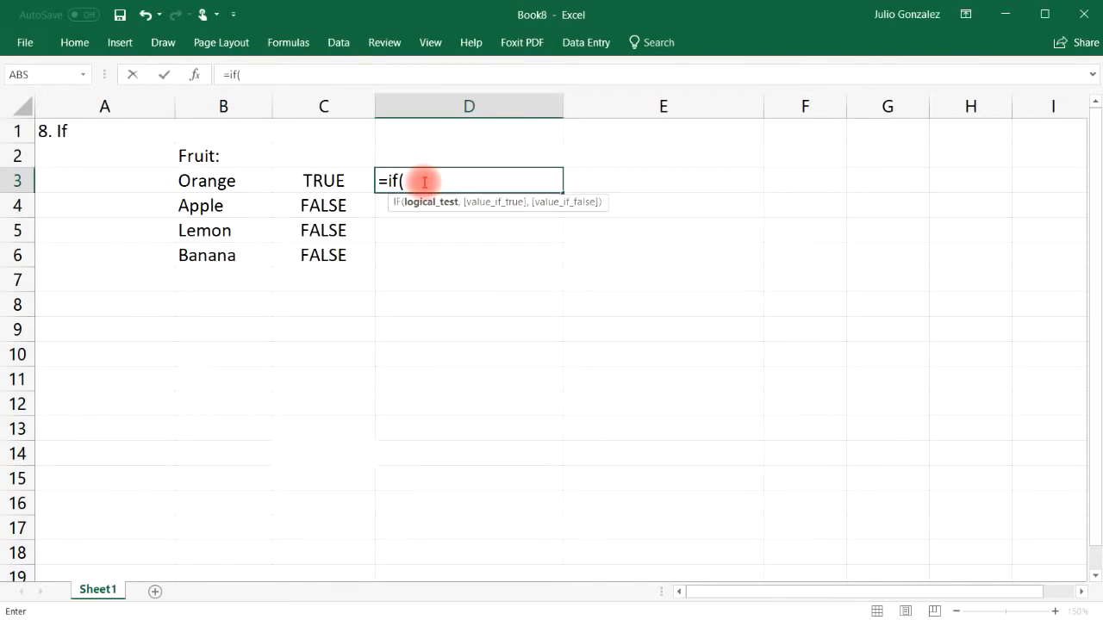
pyautogui.write('l')
pyautogui.press('BackSpace')
pyautogui.write('B3')
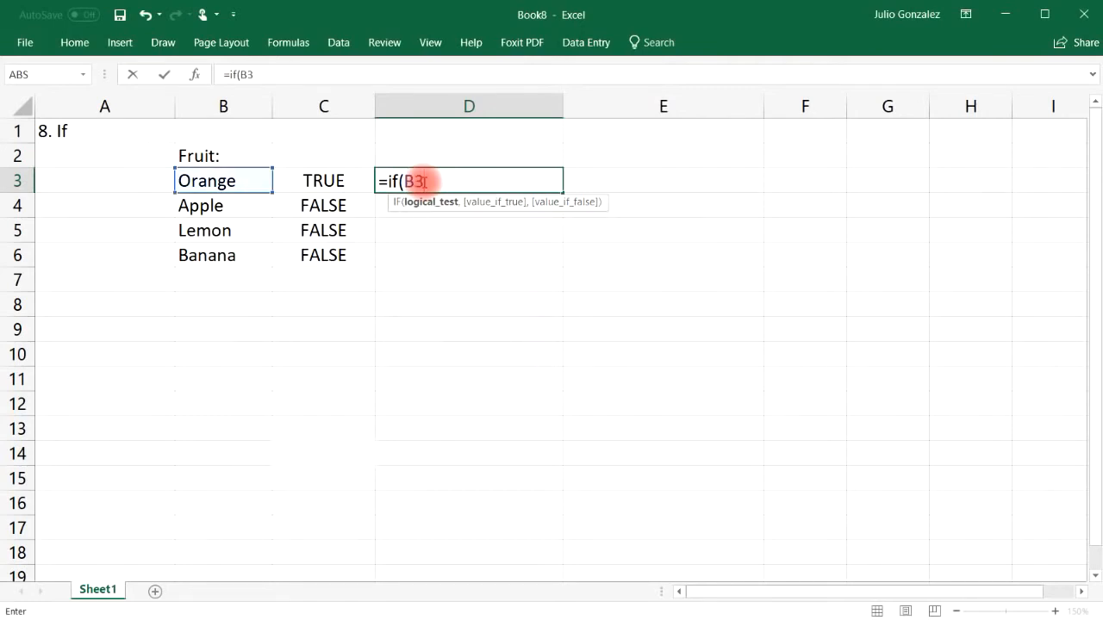
pyautogui.write('="L')
pyautogui.press('BackSpace')
pyautogui.write('"L')
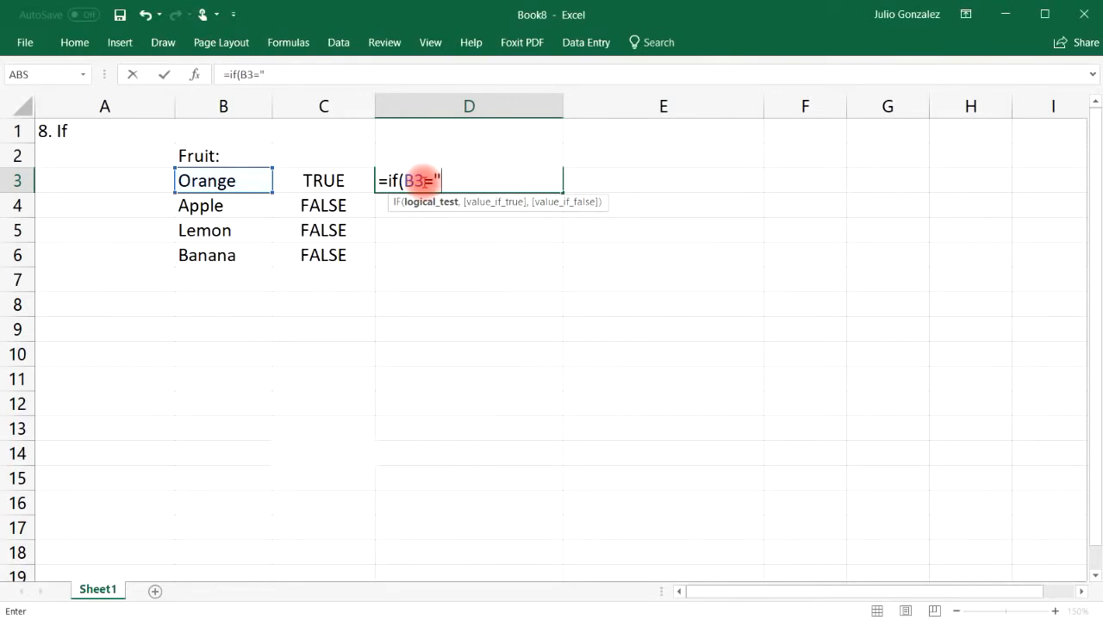
pyautogui.write('emon",')
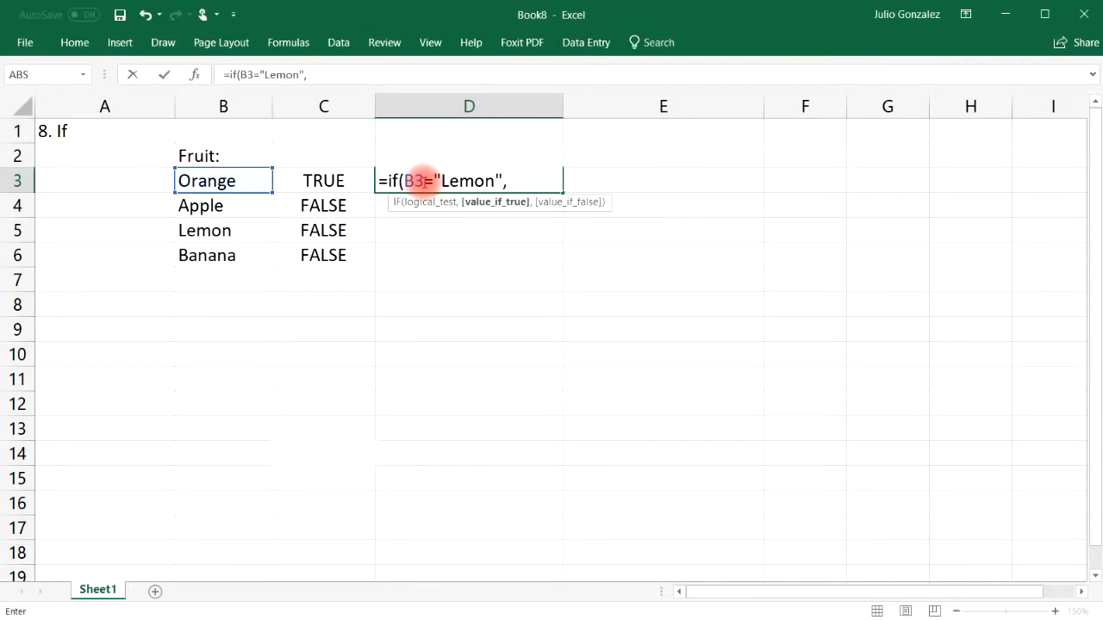
pyautogui.write('"Yes",')
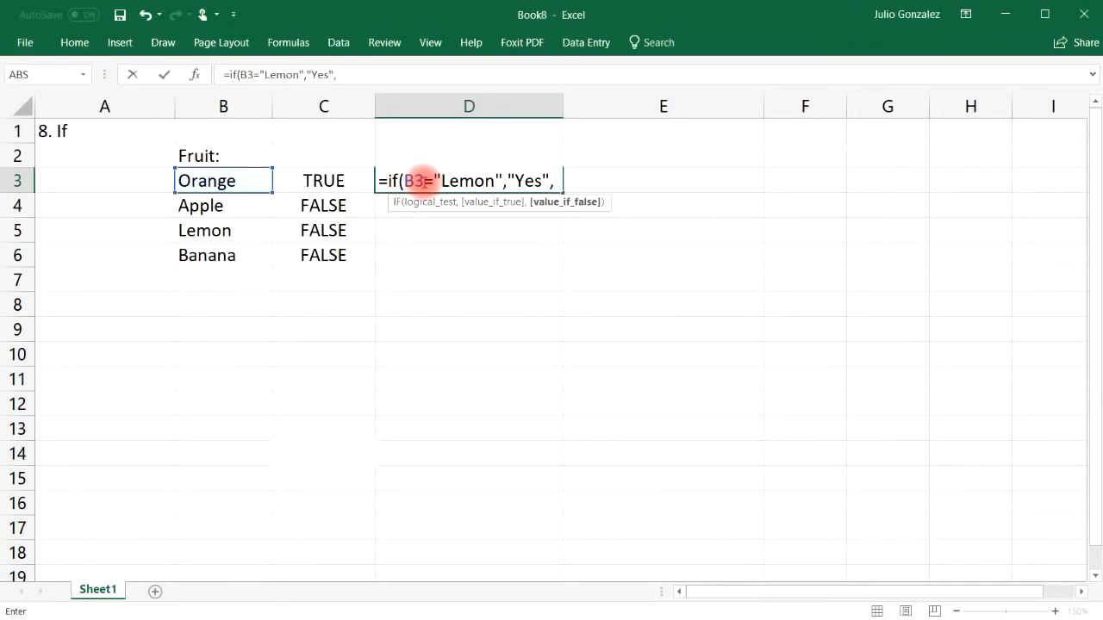
pyautogui.write('"It is not ')
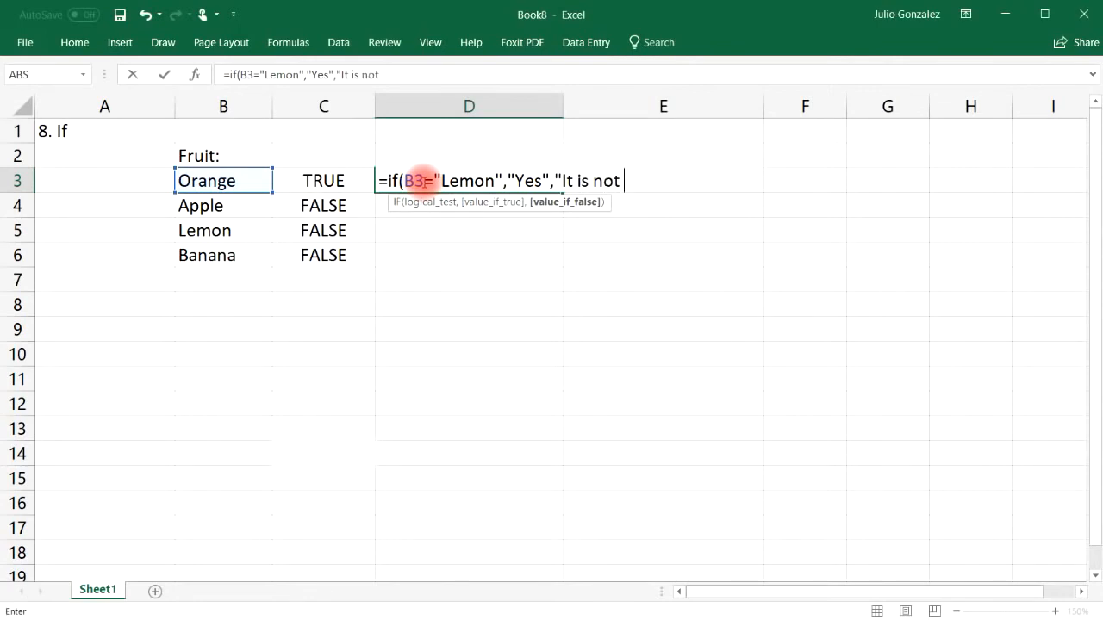
pyautogui.write('a lemon"')
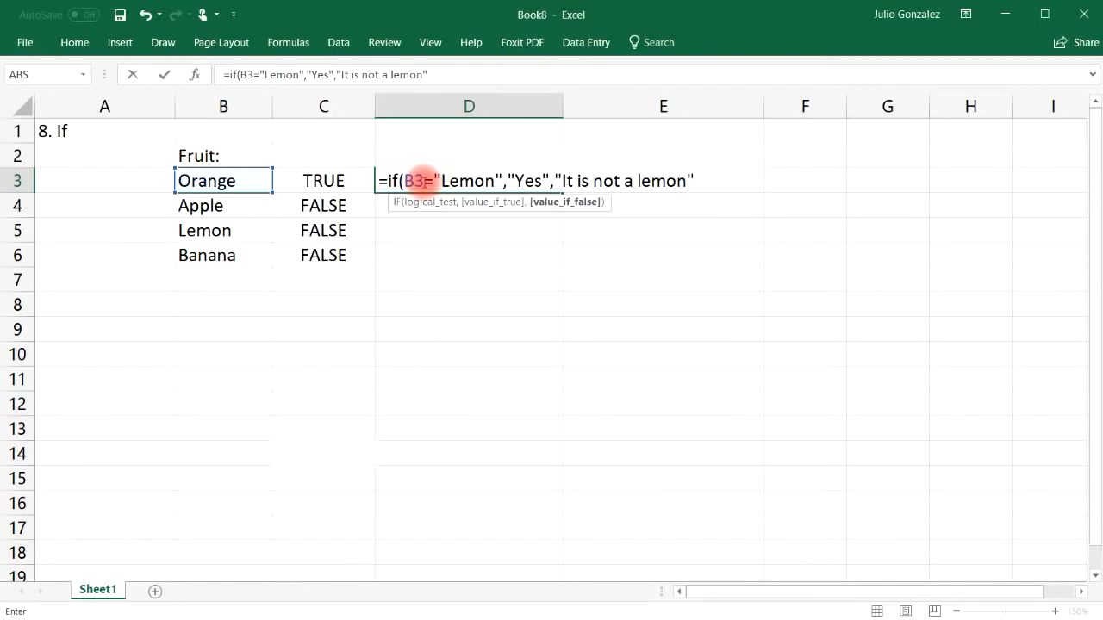
pyautogui.write(')')
pyautogui.press('Return')
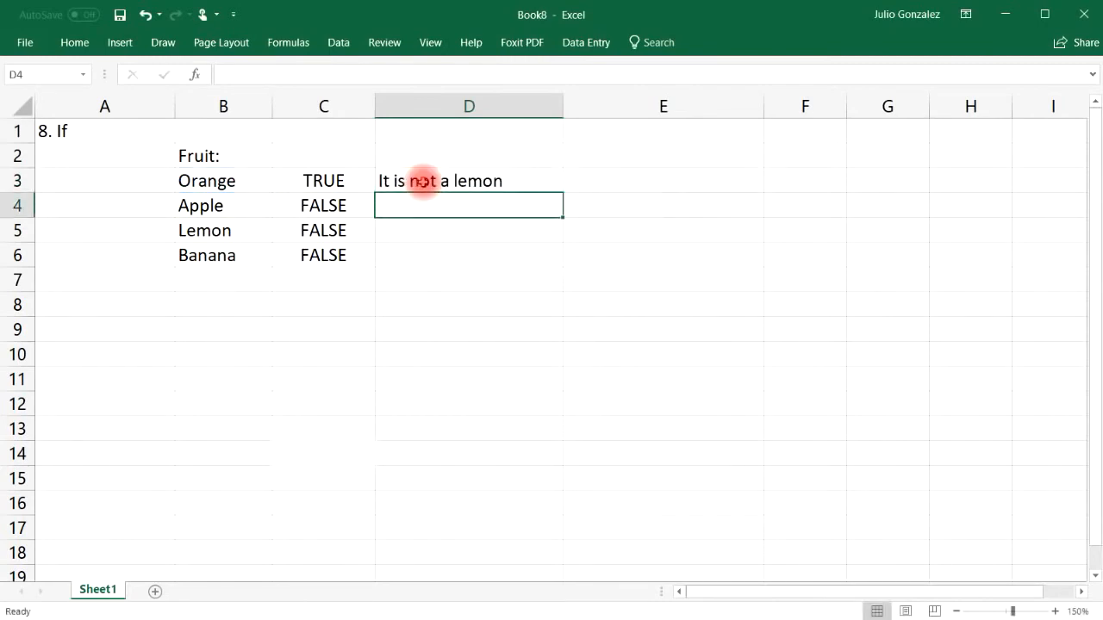
# Step: Fill the lemon check down to D6 and confirm Yes appears beside Lemon
pyautogui.click(226, 180)
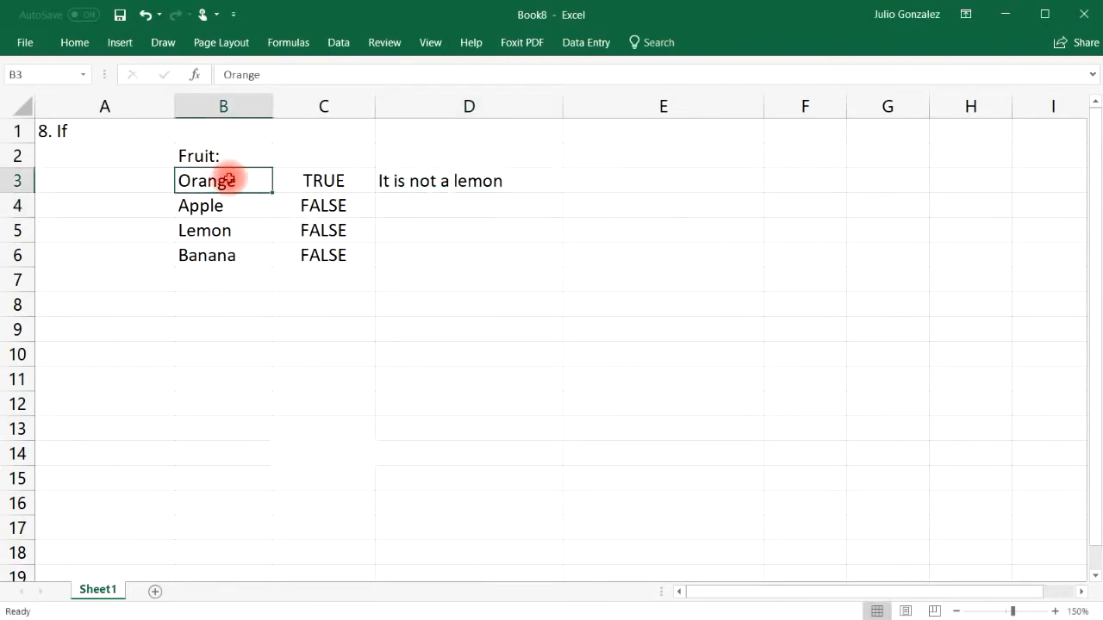
pyautogui.click(442, 182)
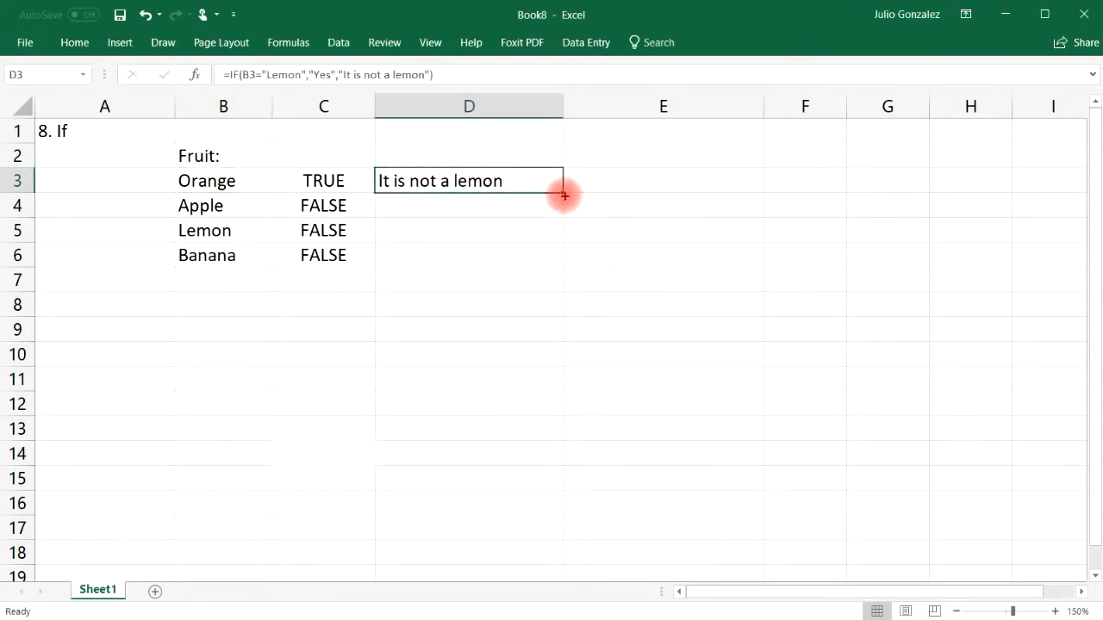
pyautogui.moveTo(564, 192); pyautogui.dragTo(562, 267)
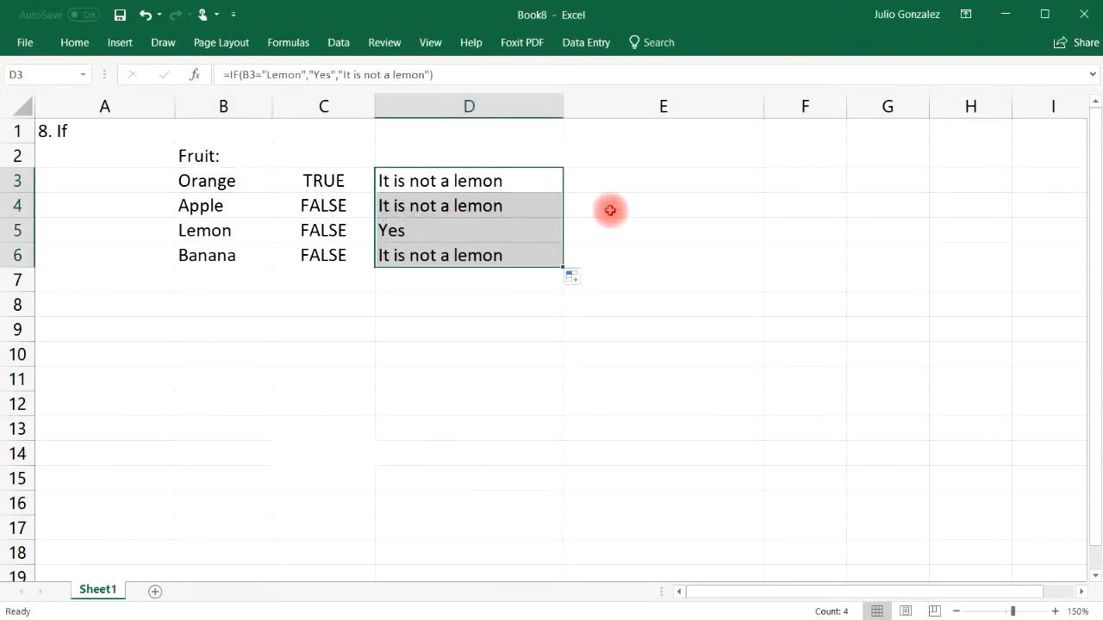
pyautogui.click(192, 230)
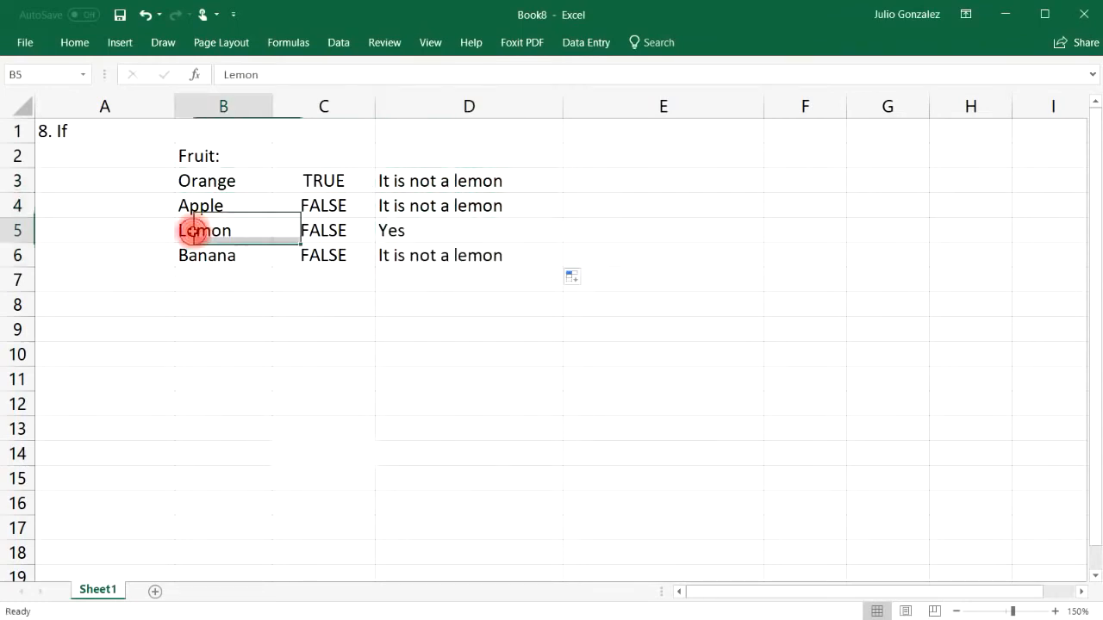
pyautogui.click(390, 230)
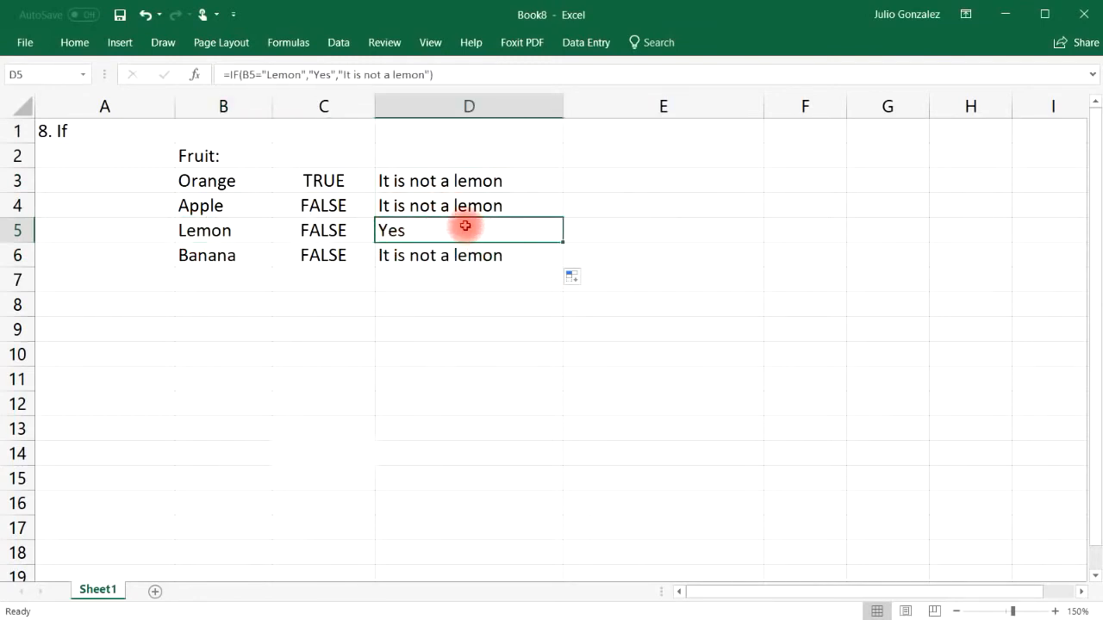
# Step: Enter the numbers 15, 25, 50 and 84 in B9:B12
pyautogui.click(239, 330)
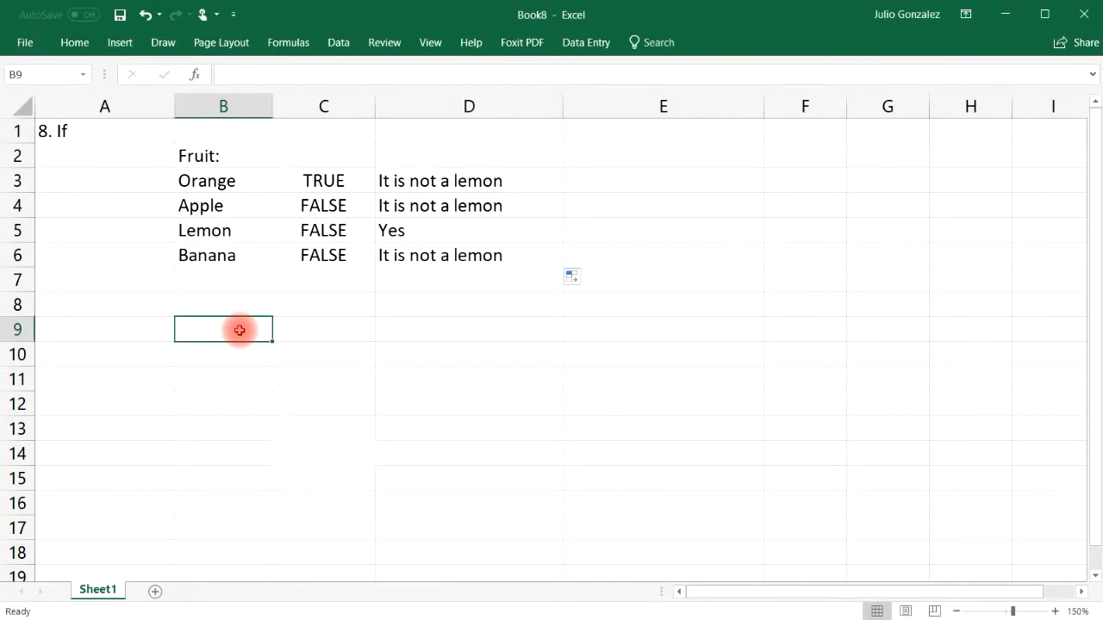
pyautogui.write('15')
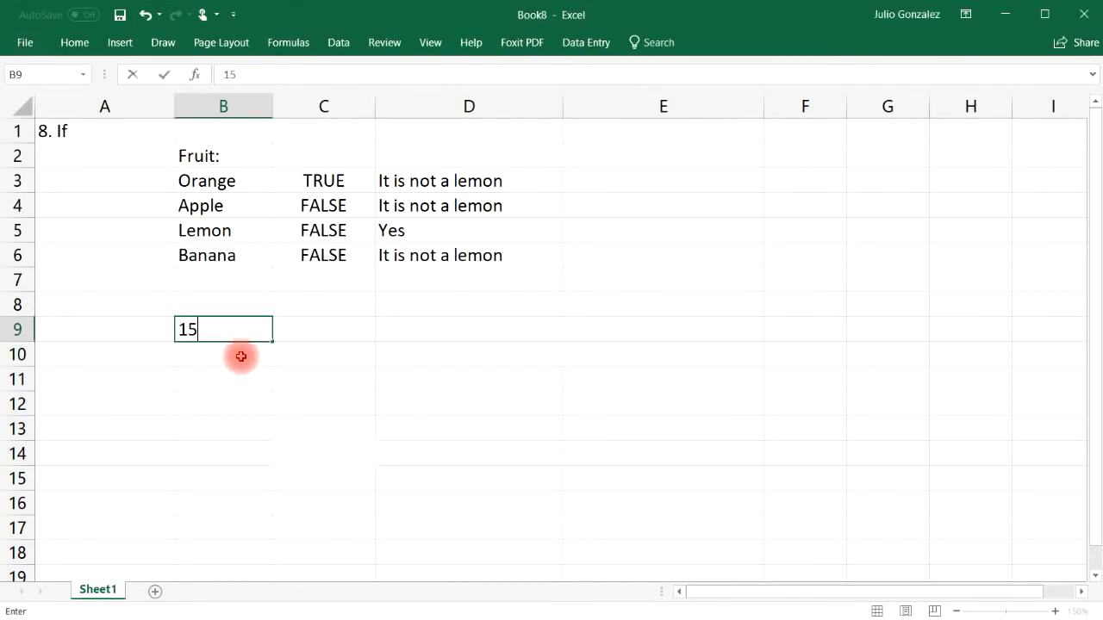
pyautogui.click(233, 354)
pyautogui.write('25')
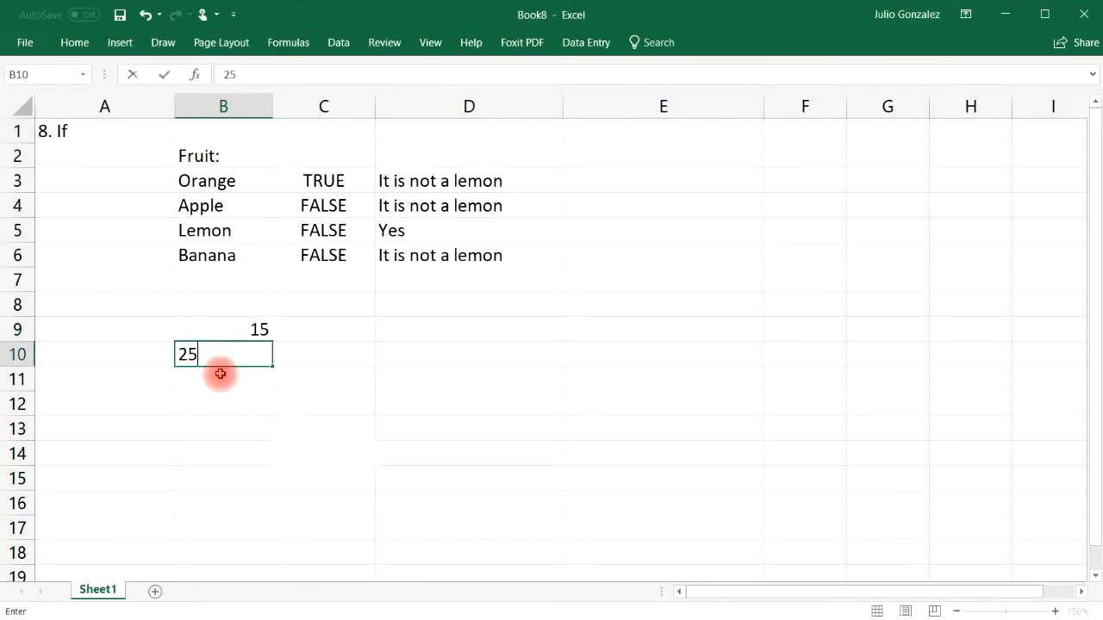
pyautogui.click(217, 379)
pyautogui.write('50')
pyautogui.click(224, 403)
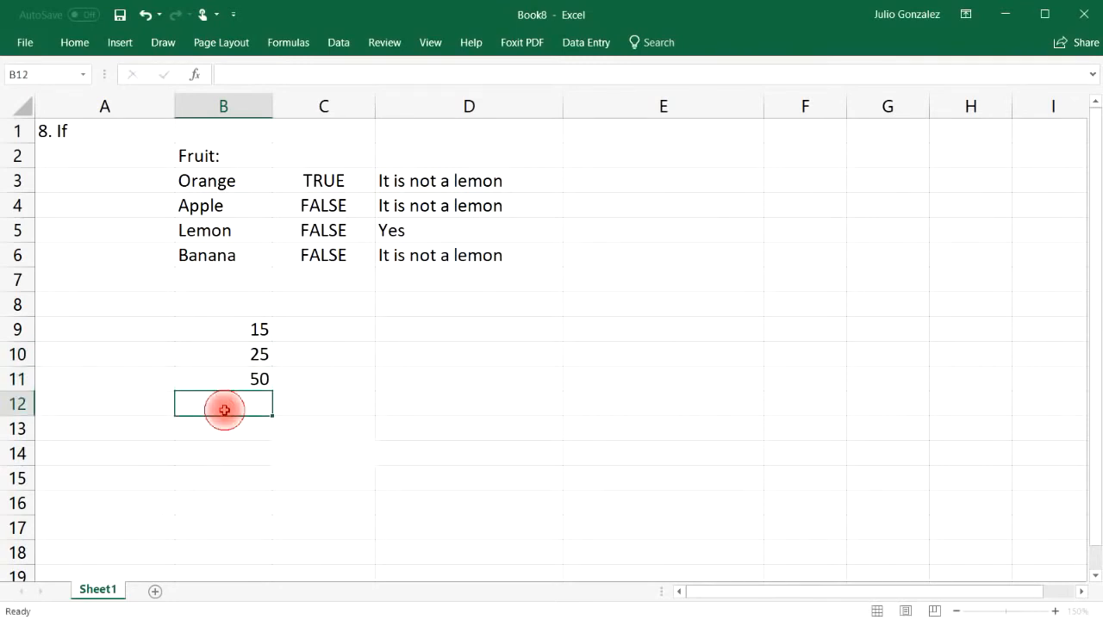
pyautogui.write('84')
# Step: Enter =IF(B9>30,B9*10,0) in C9 and fill it down to C12
pyautogui.click(348, 328)
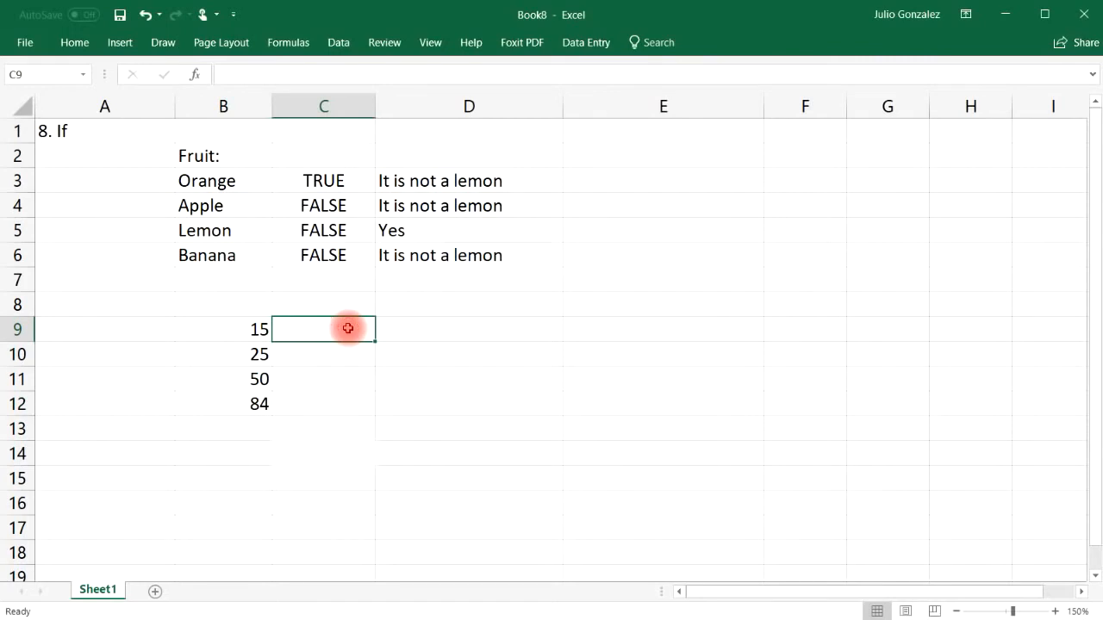
pyautogui.write('=if')
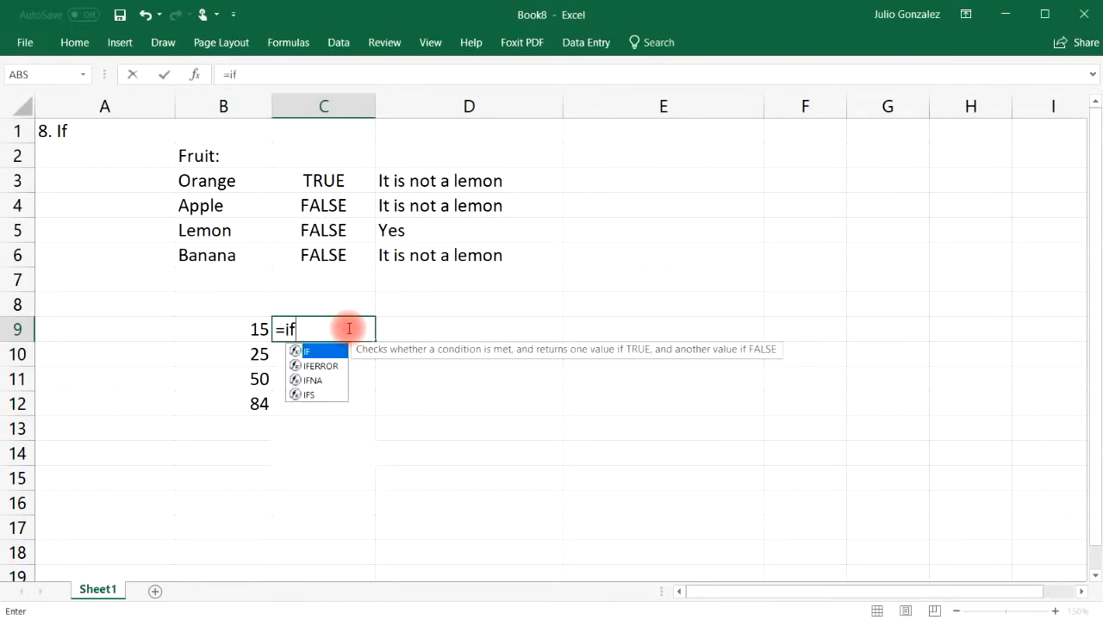
pyautogui.write('(B9')
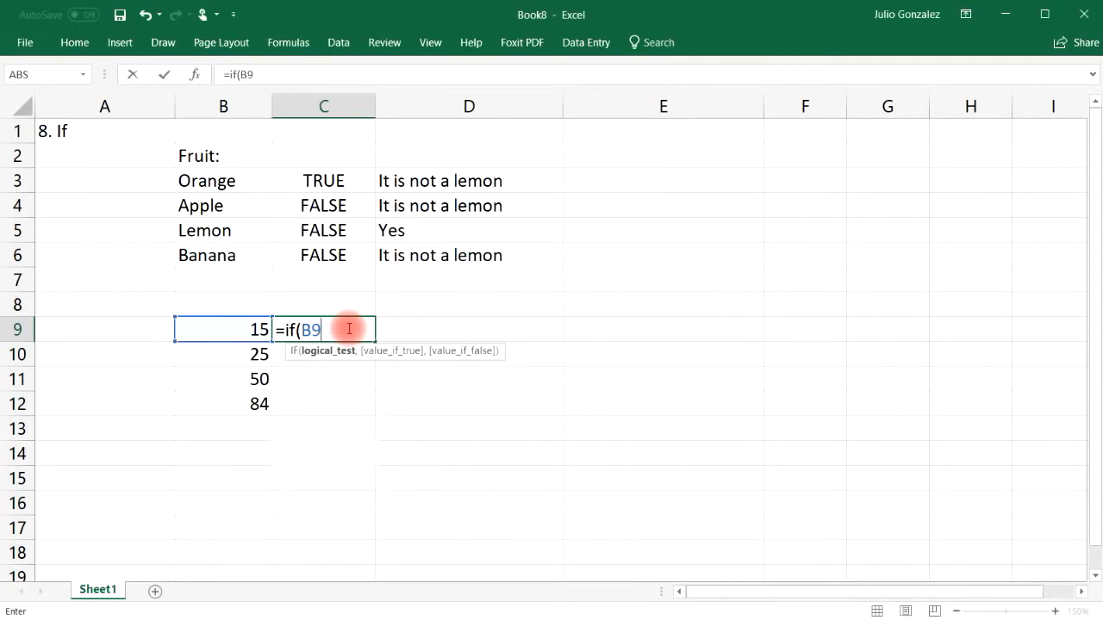
pyautogui.write('>30,')
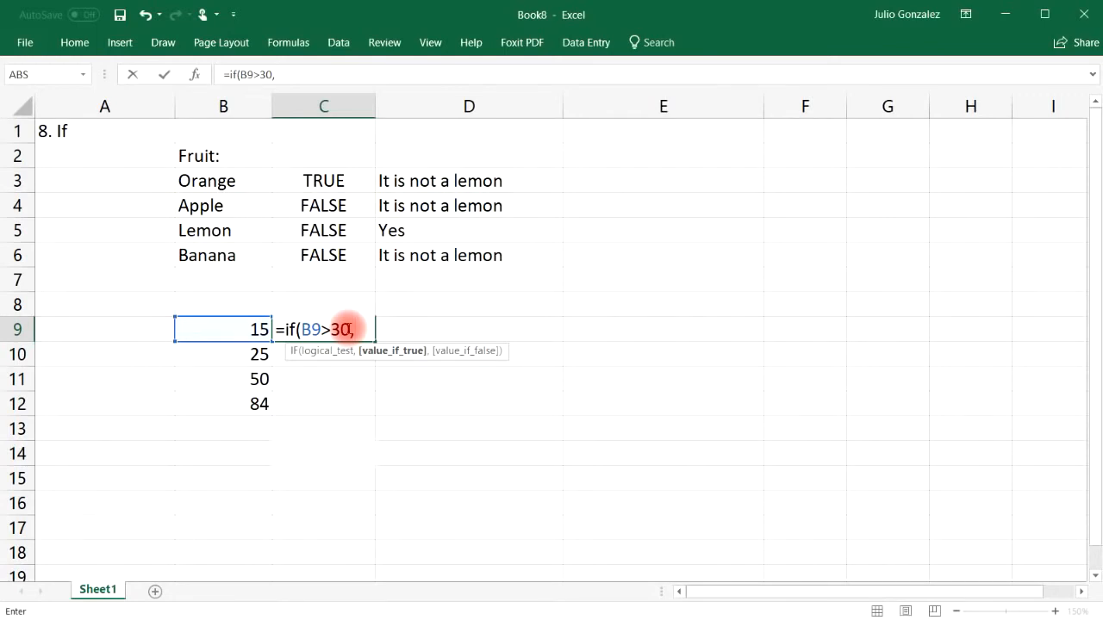
pyautogui.write('B')
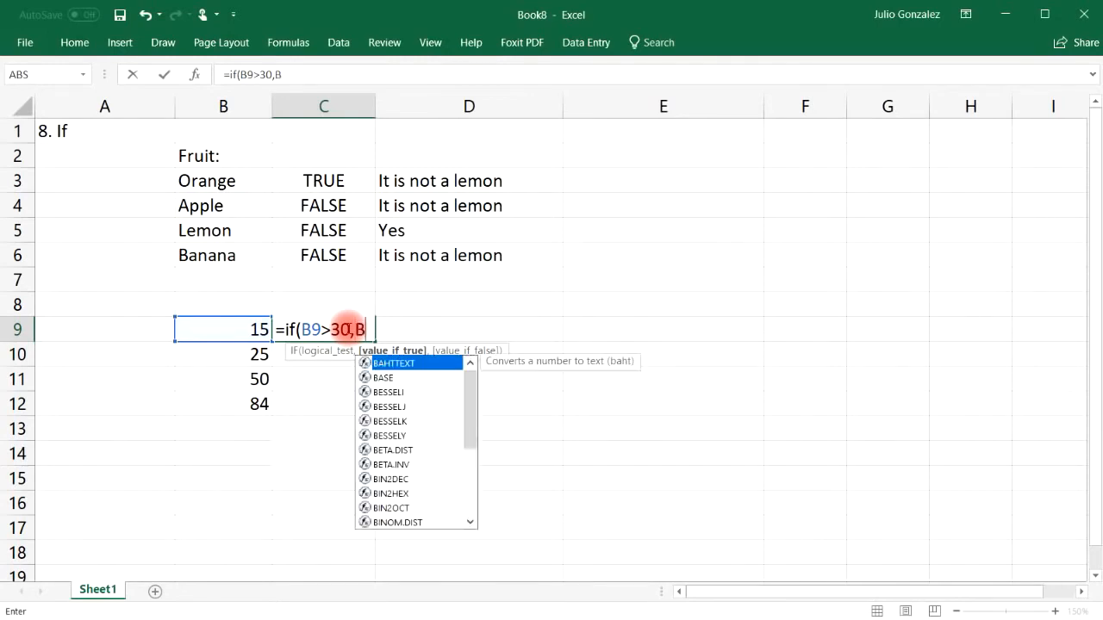
pyautogui.write('9*')
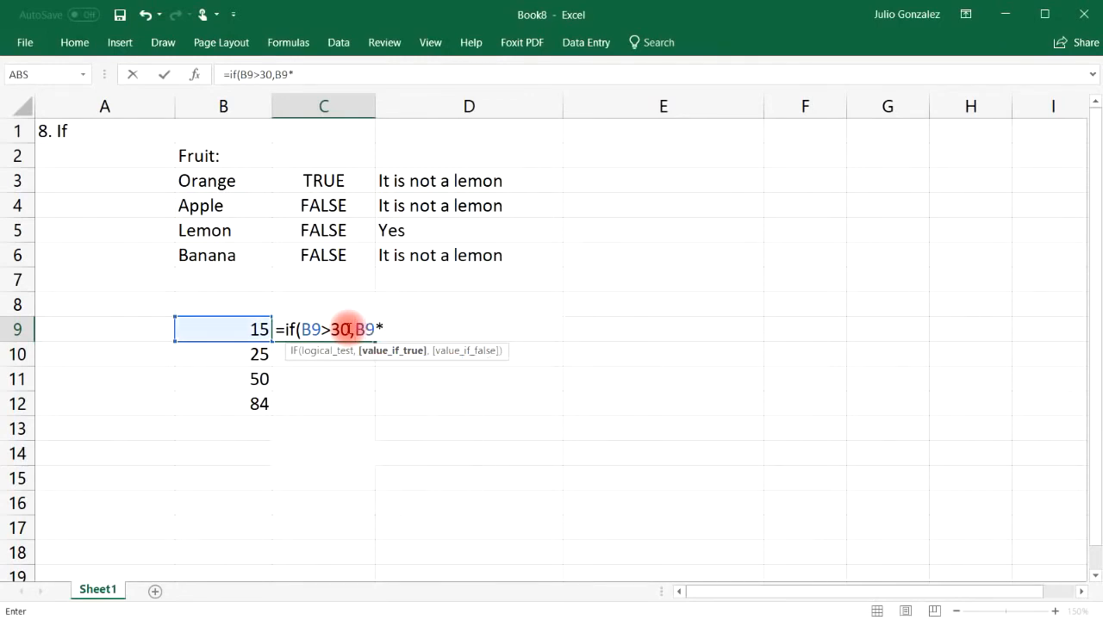
pyautogui.write('10,')
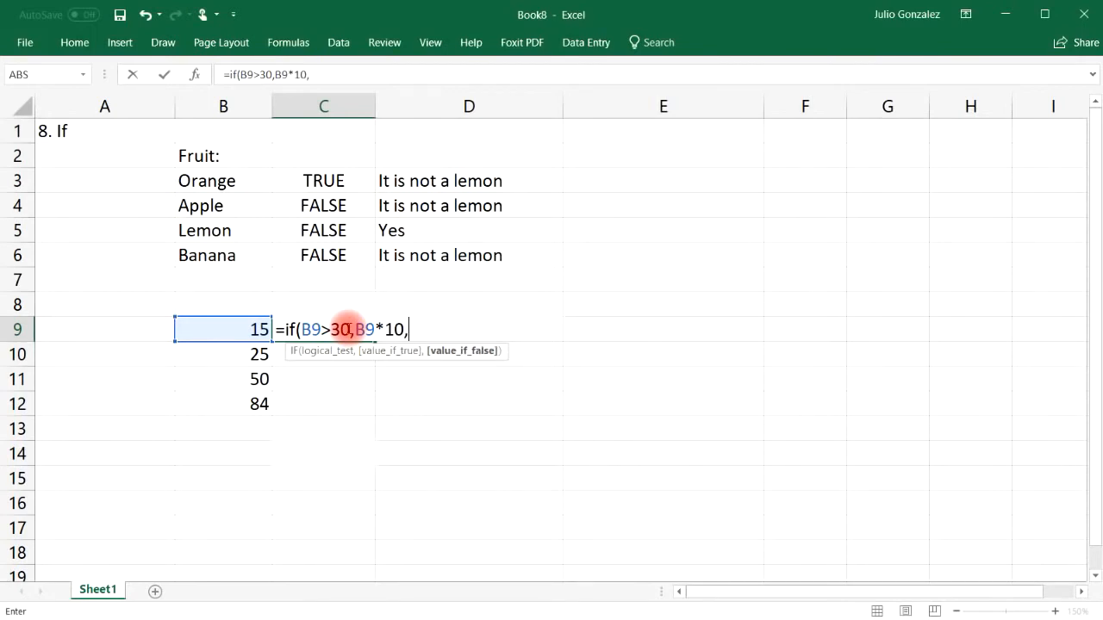
pyautogui.write('0)')
pyautogui.press('Return')
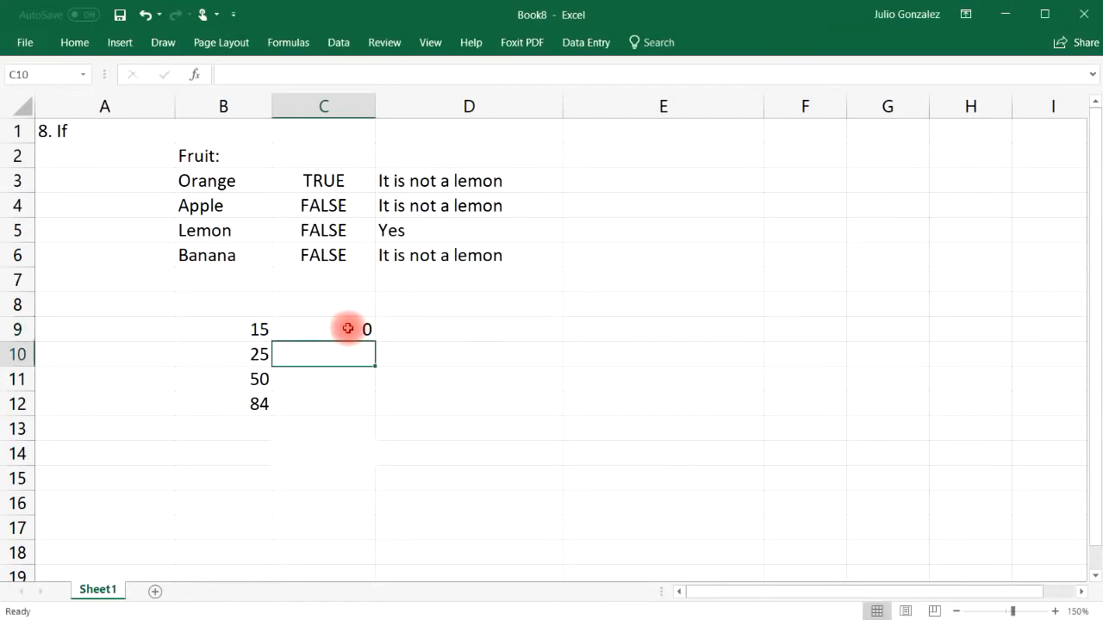
pyautogui.click(347, 328)
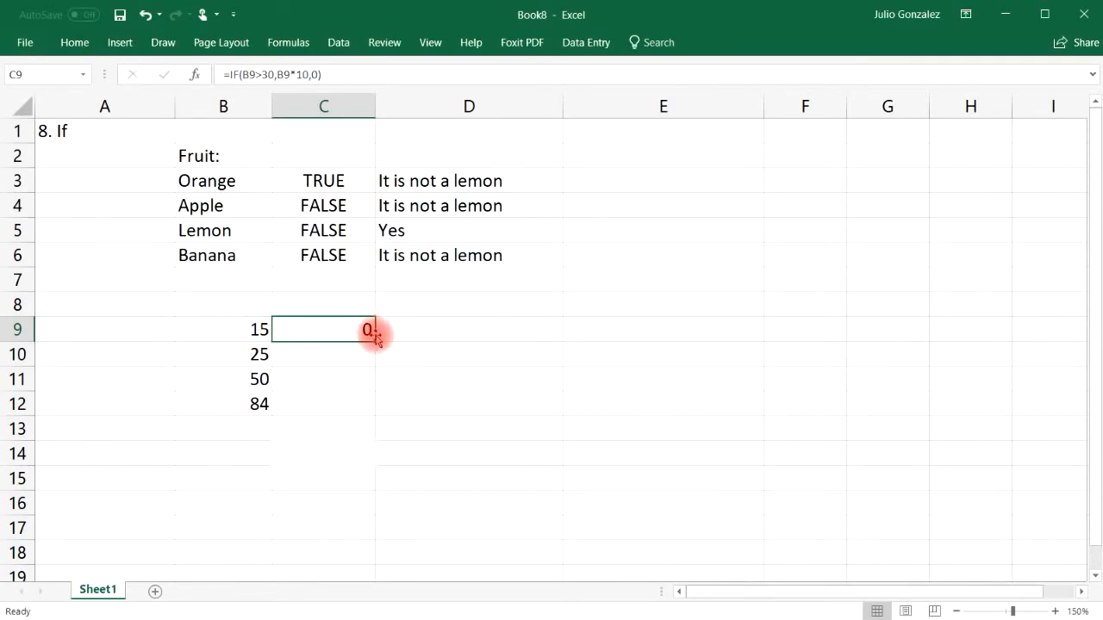
pyautogui.moveTo(377, 354); pyautogui.dragTo(377, 405)
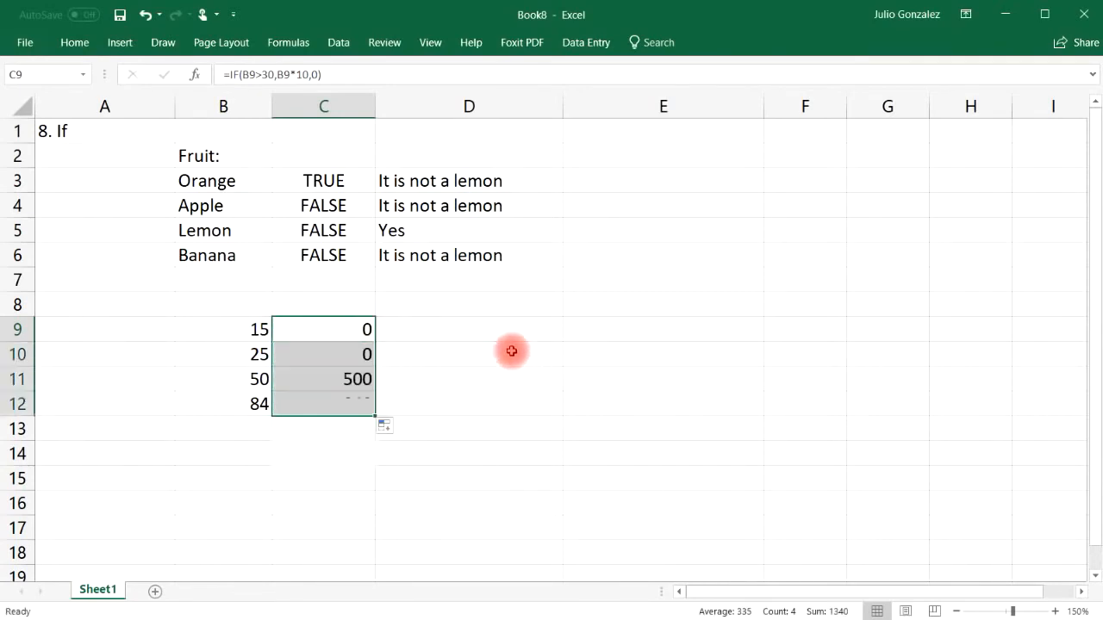
# Step: Check that 50 gives 500 and 84 gives 840 in column C
pyautogui.click(248, 373)
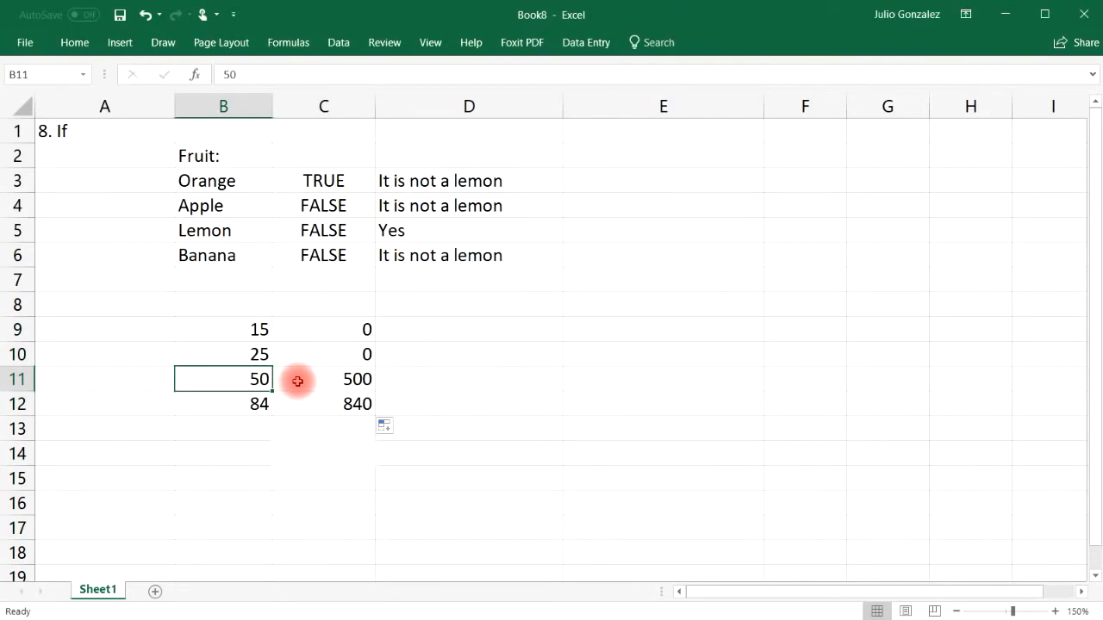
pyautogui.click(341, 379)
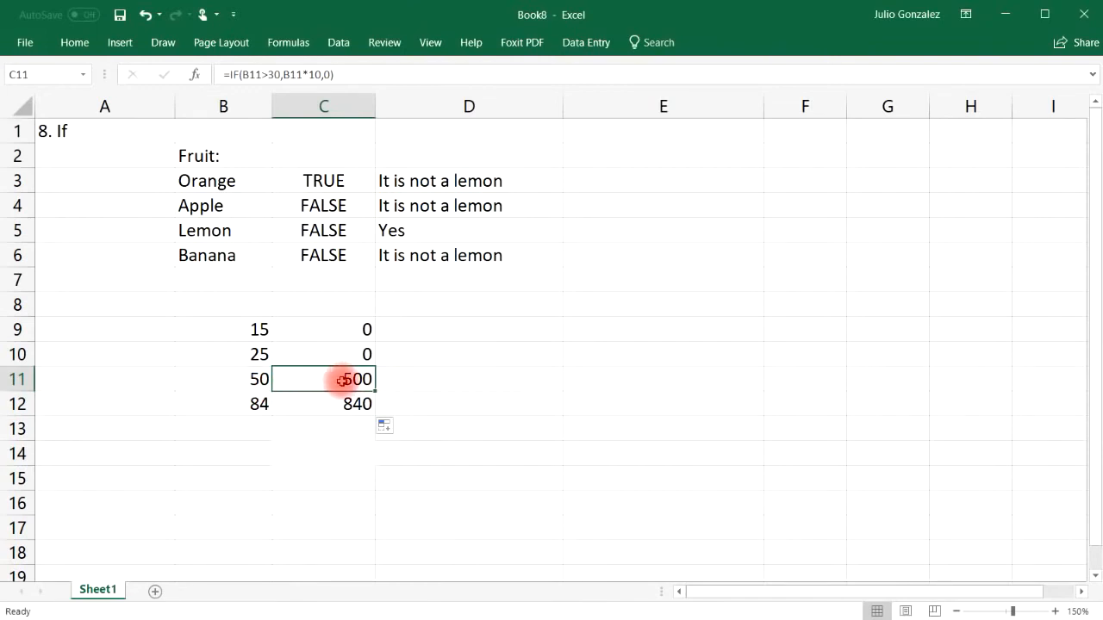
pyautogui.click(266, 404)
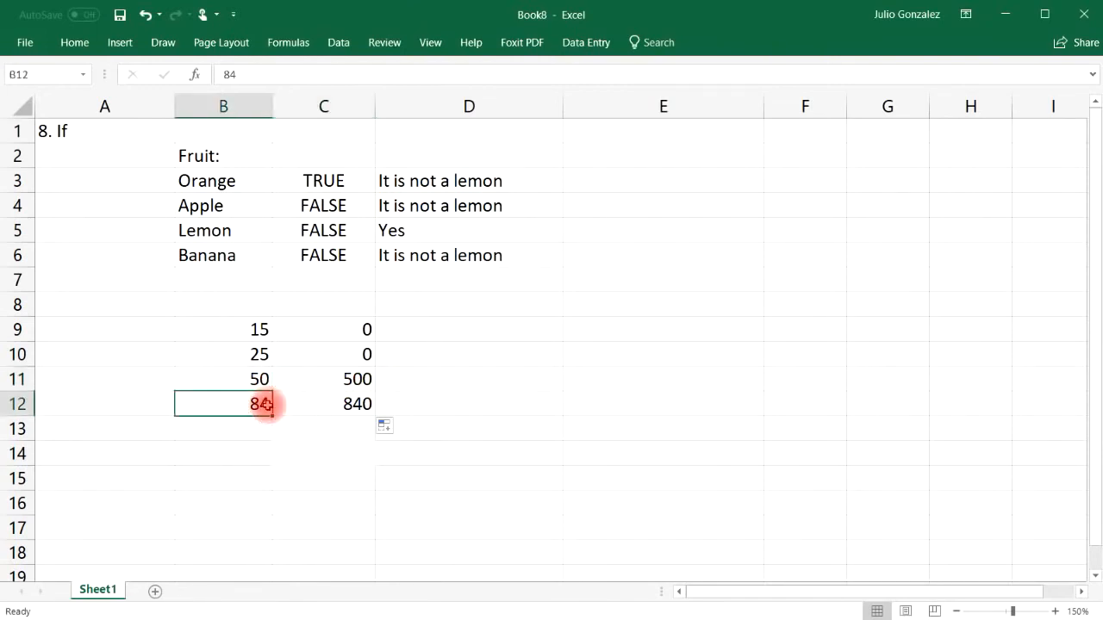
pyautogui.click(335, 404)
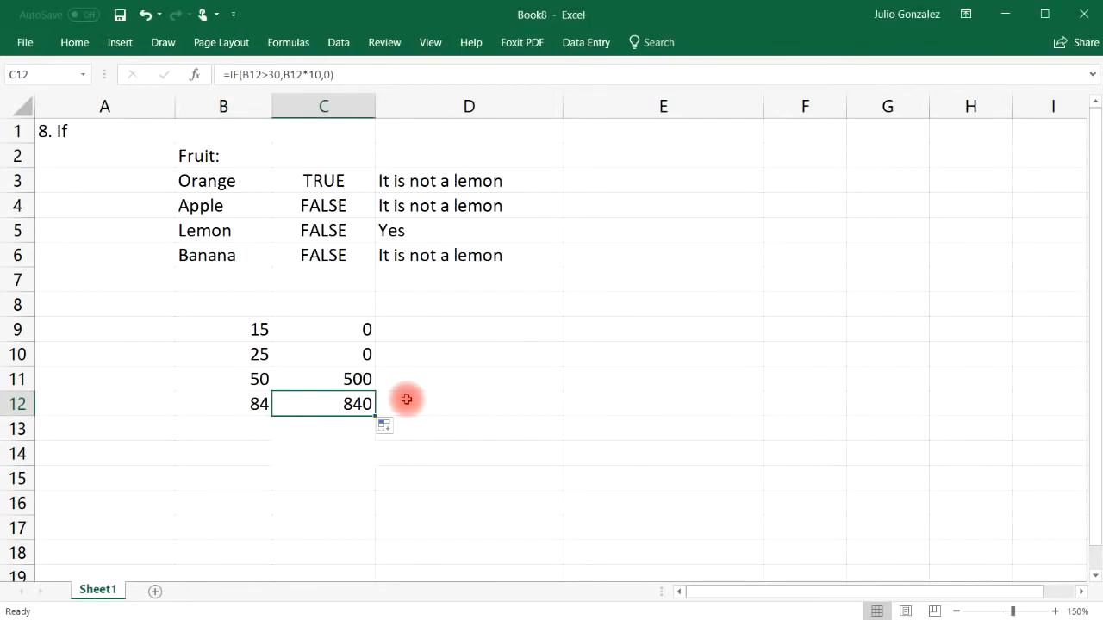
pyautogui.click(497, 329)
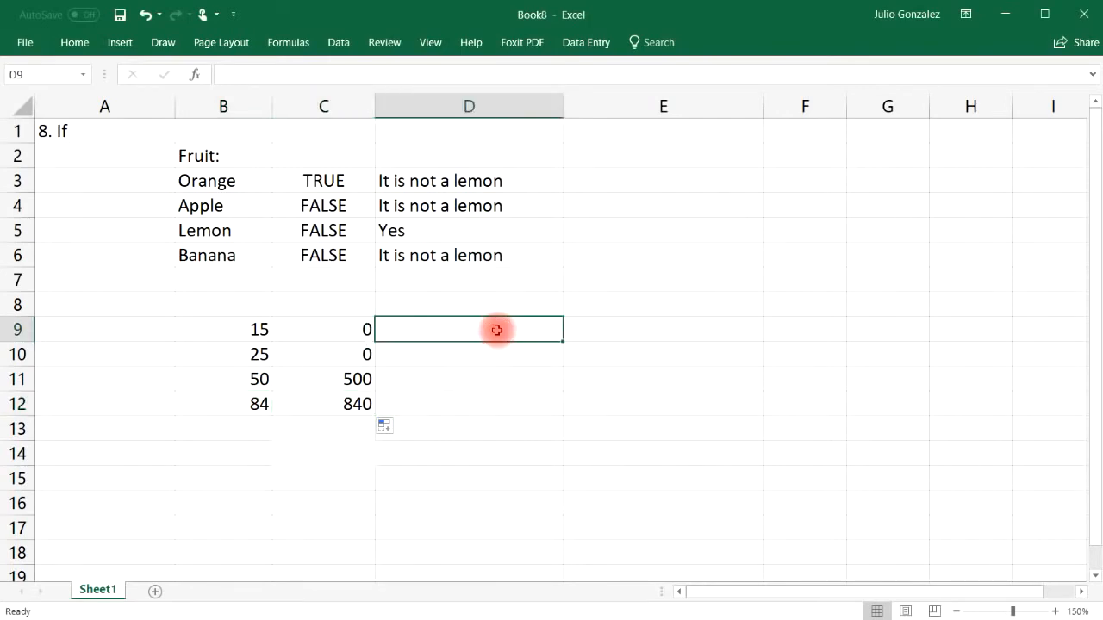
# Step: Enter =IF(B9<30,B9-10,B9/10) in D9 and fill it down to D12
pyautogui.write('=if')
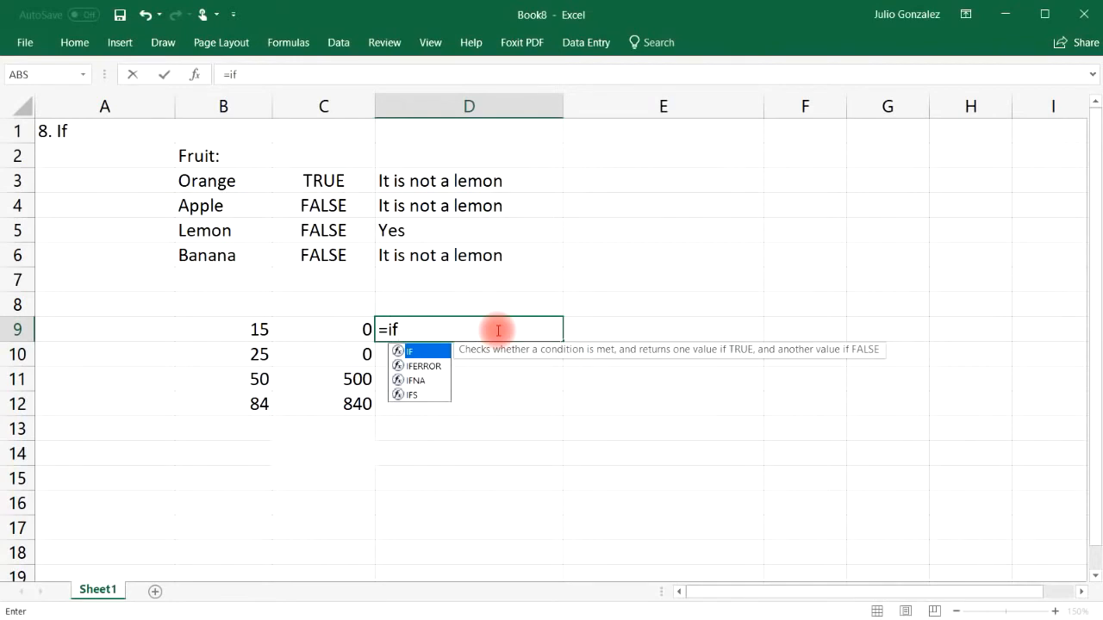
pyautogui.write('(B9')
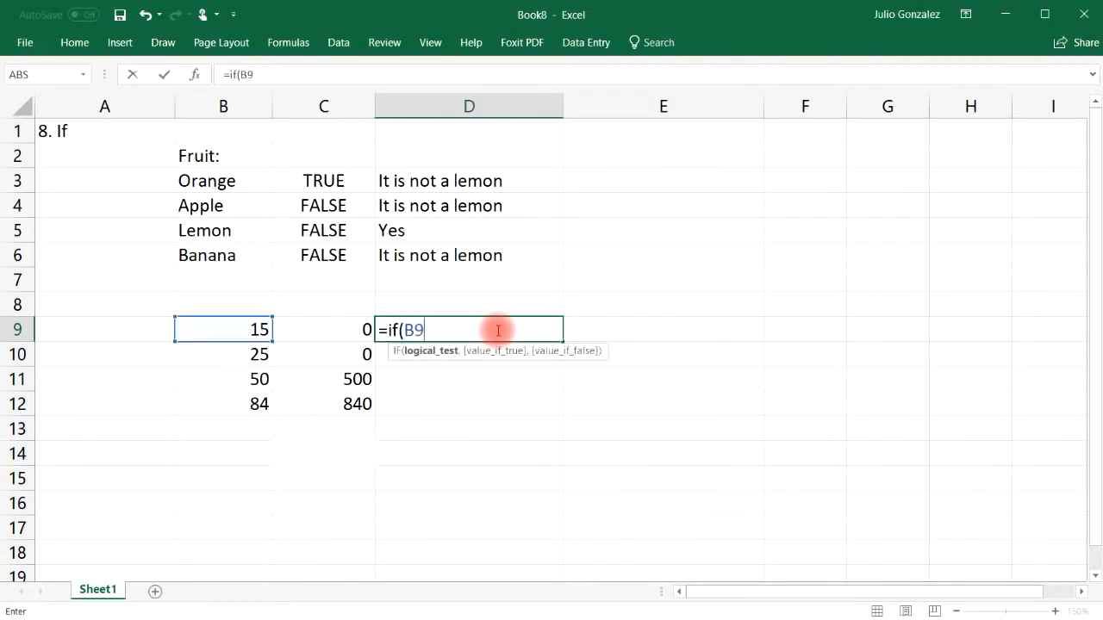
pyautogui.write('<30,')
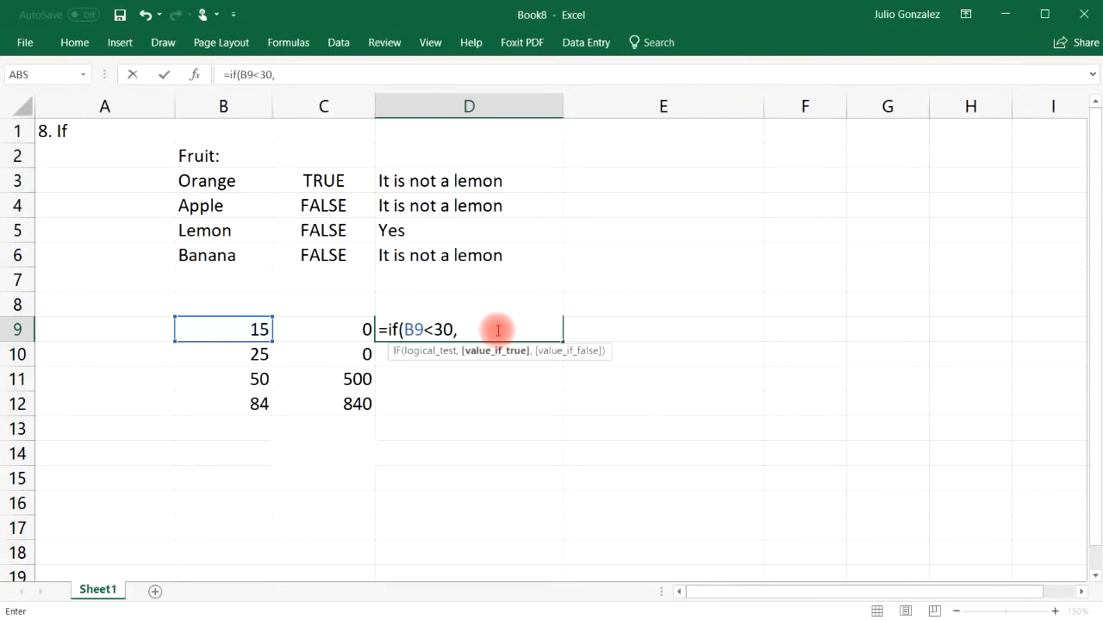
pyautogui.write('B9')
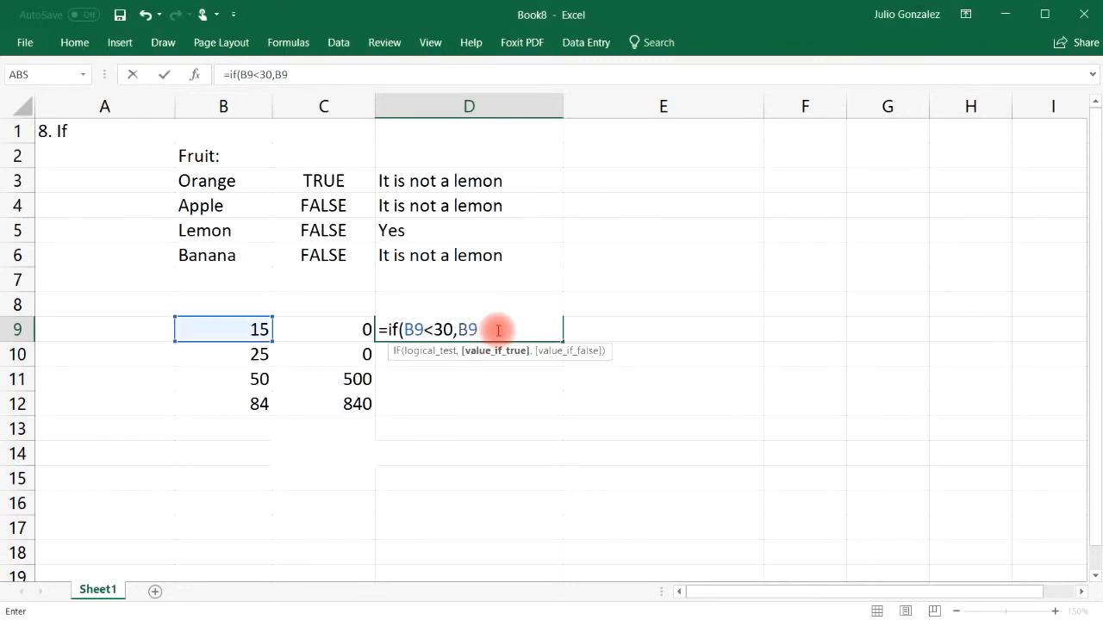
pyautogui.write('*')
pyautogui.press('BackSpace')
pyautogui.write('-10,')
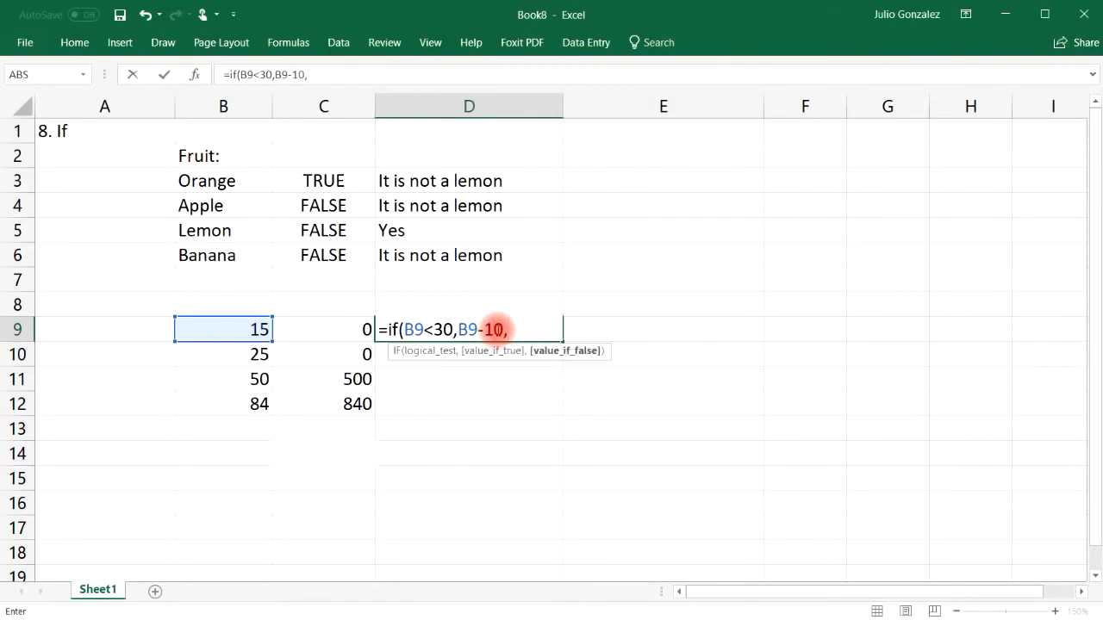
pyautogui.write('B9')
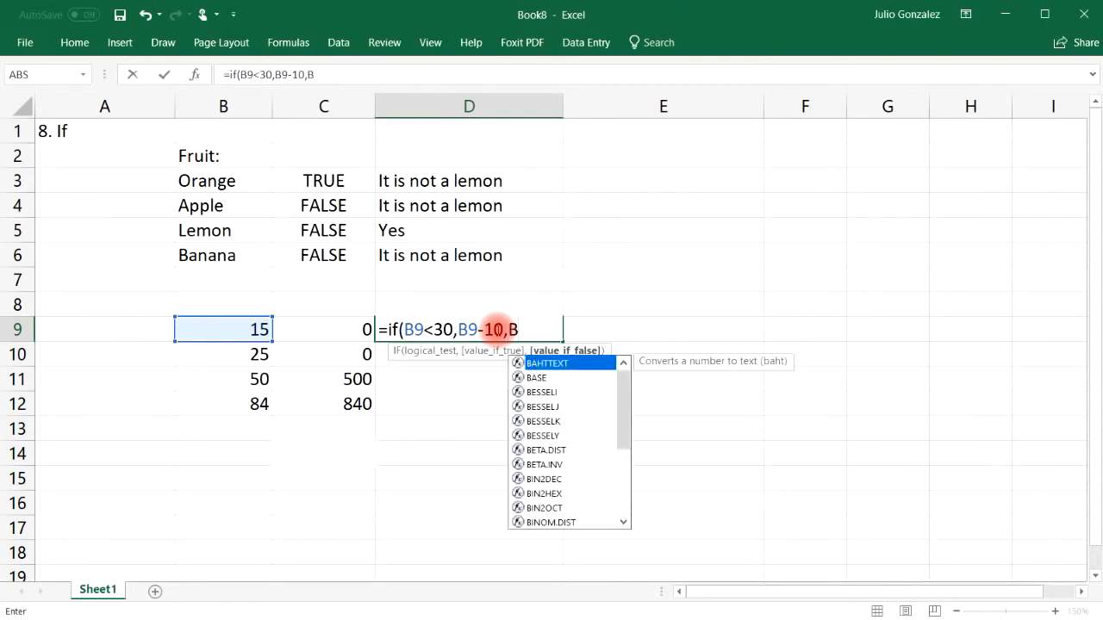
pyautogui.write('*')
pyautogui.press('BackSpace')
pyautogui.write('/10')
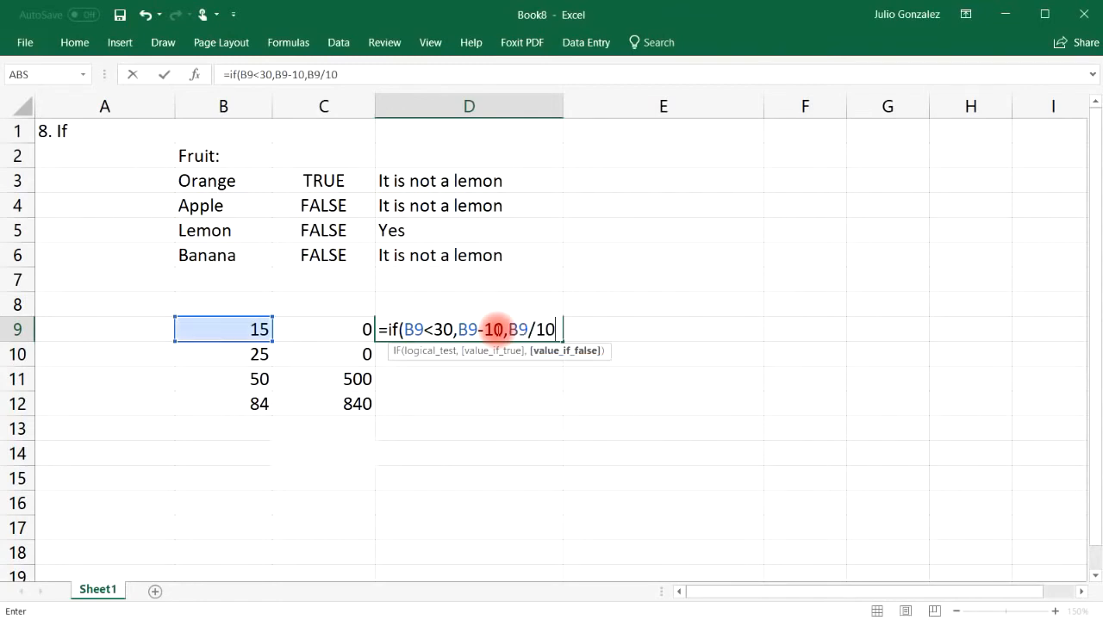
pyautogui.write(')')
pyautogui.press('Return')
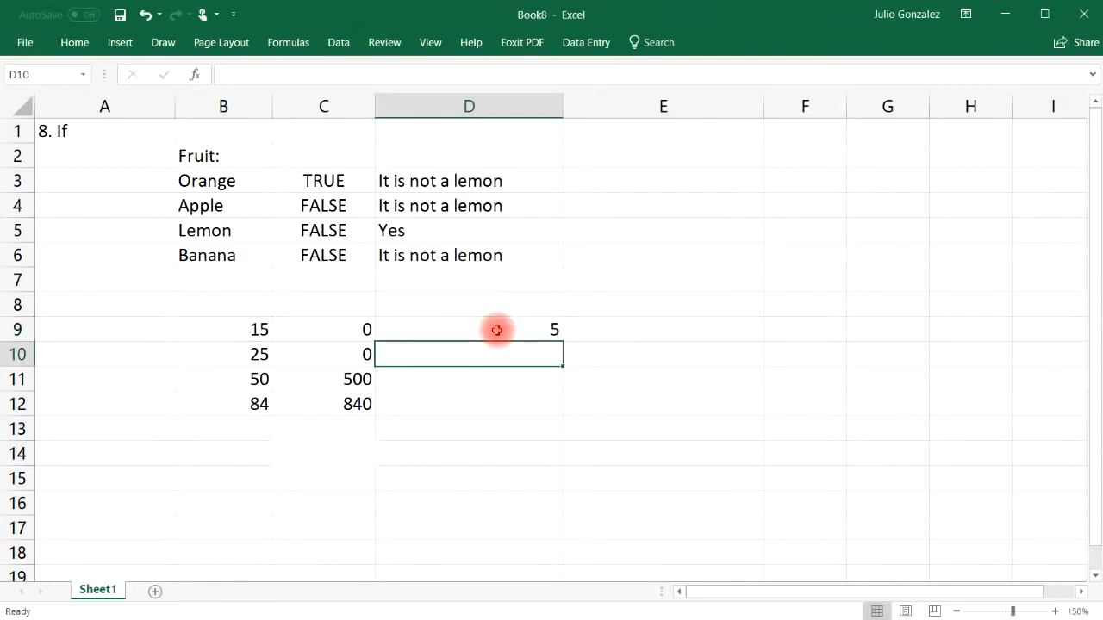
pyautogui.click(538, 330)
pyautogui.moveTo(562, 341); pyautogui.dragTo(560, 415)
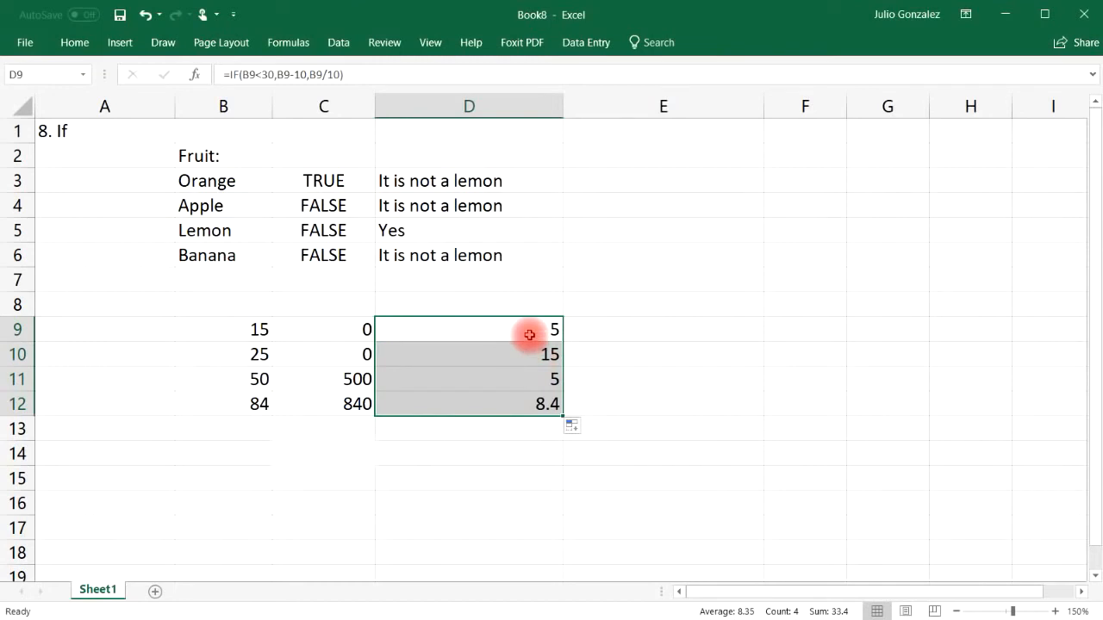
# Step: Compare each B value with its D result: 5, 15, 5 and 8.4
pyautogui.click(258, 329)
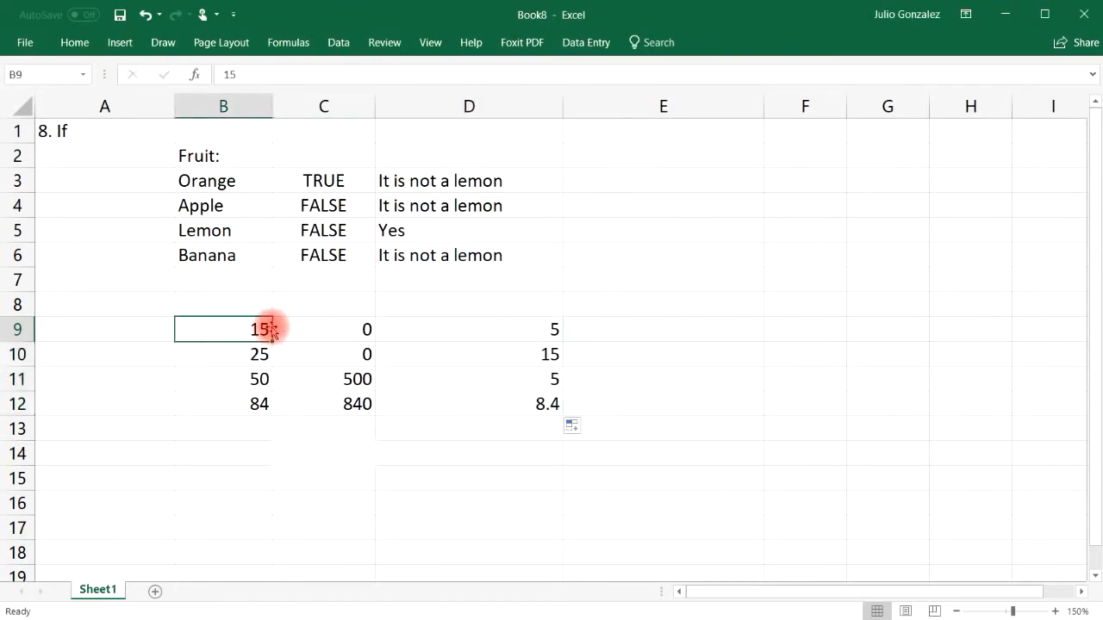
pyautogui.click(455, 329)
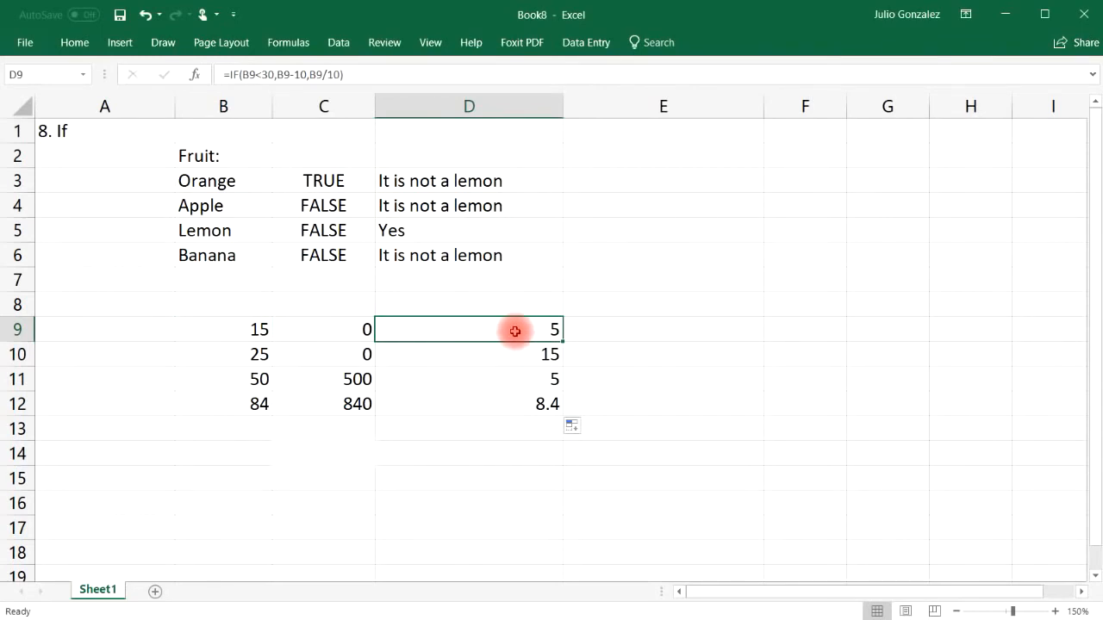
pyautogui.click(259, 329)
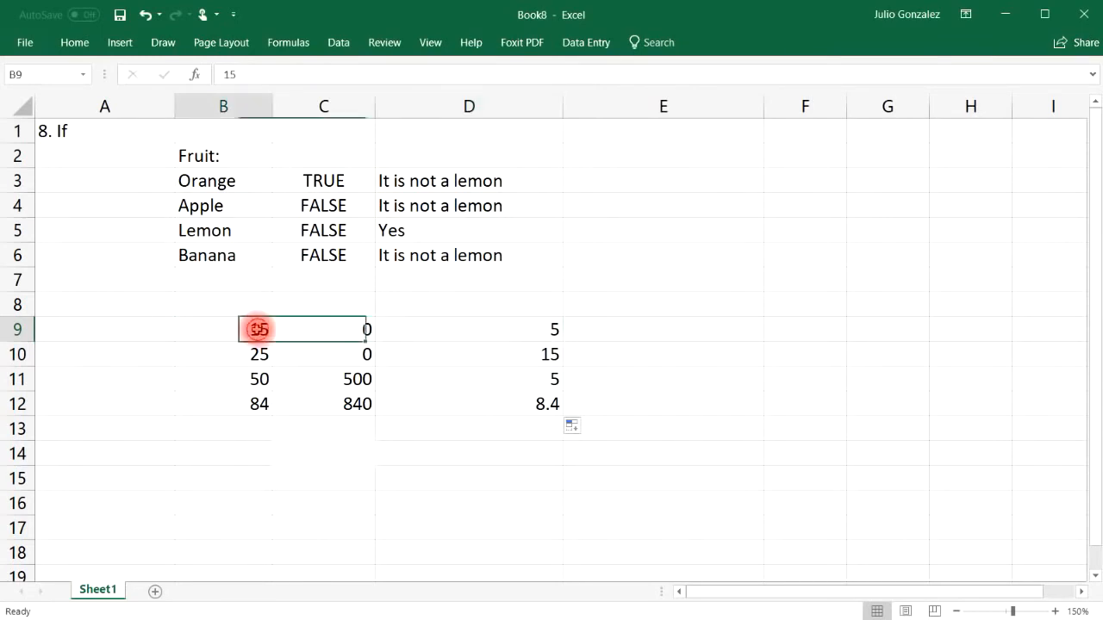
pyautogui.click(524, 338)
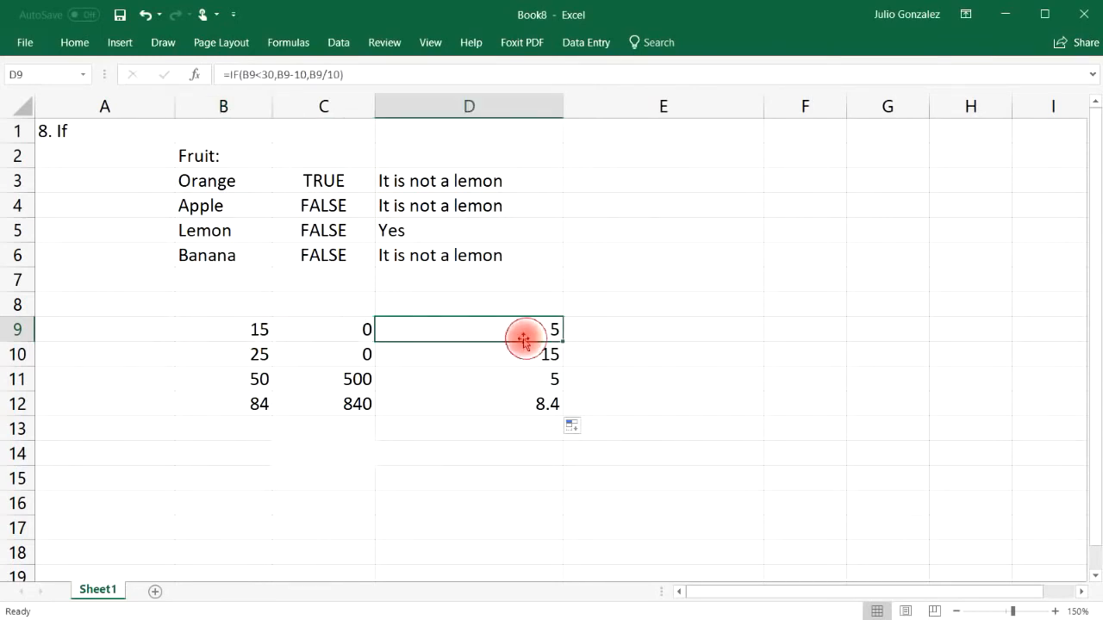
pyautogui.click(260, 354)
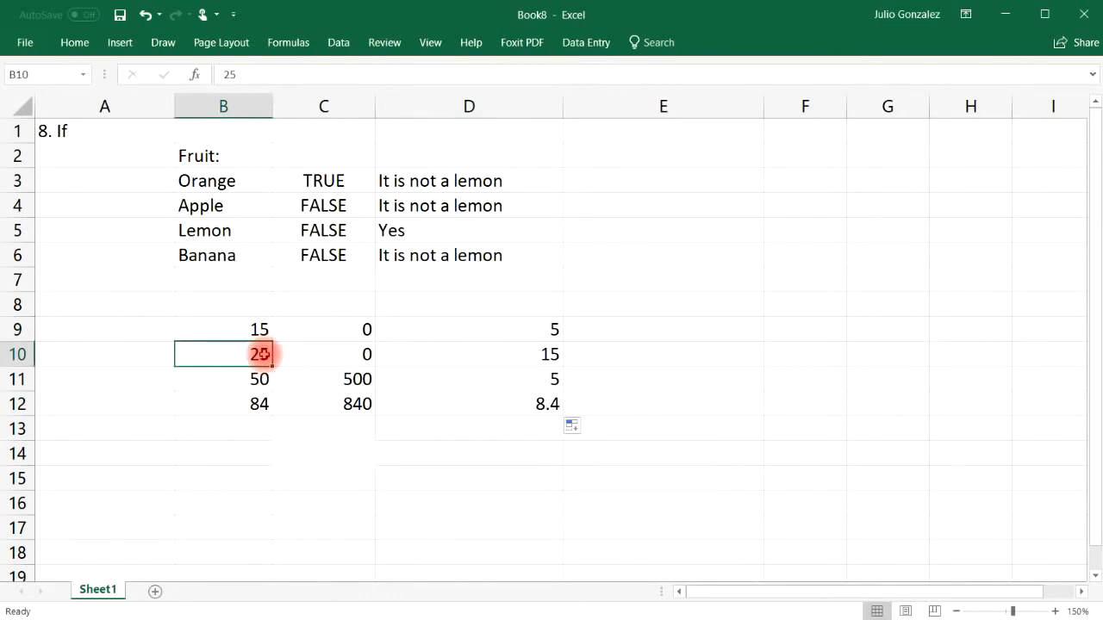
pyautogui.click(517, 353)
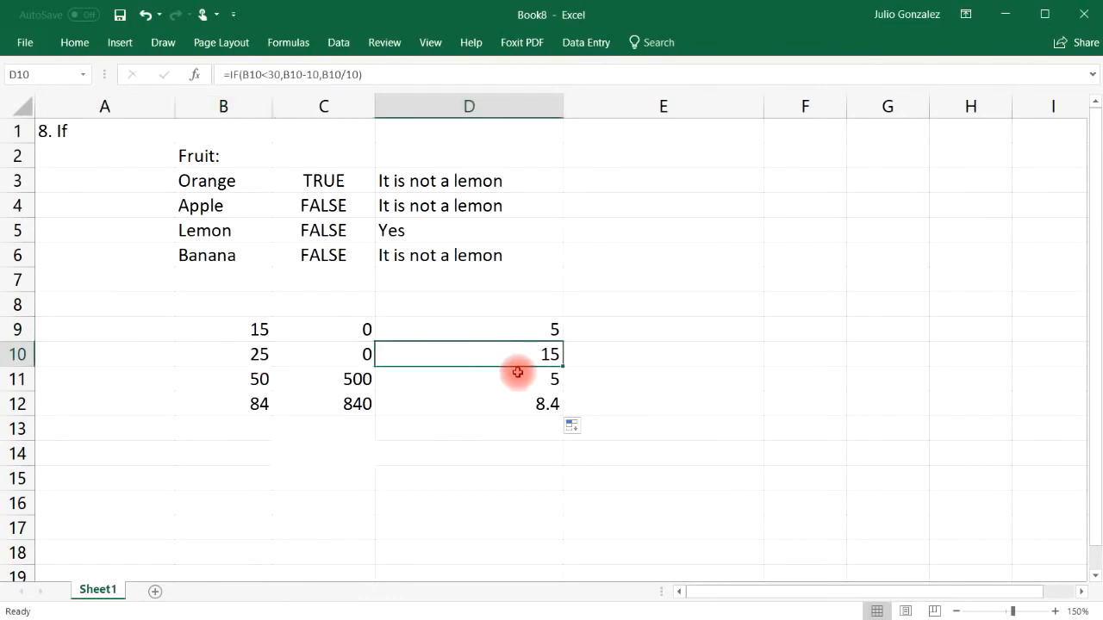
pyautogui.click(467, 379)
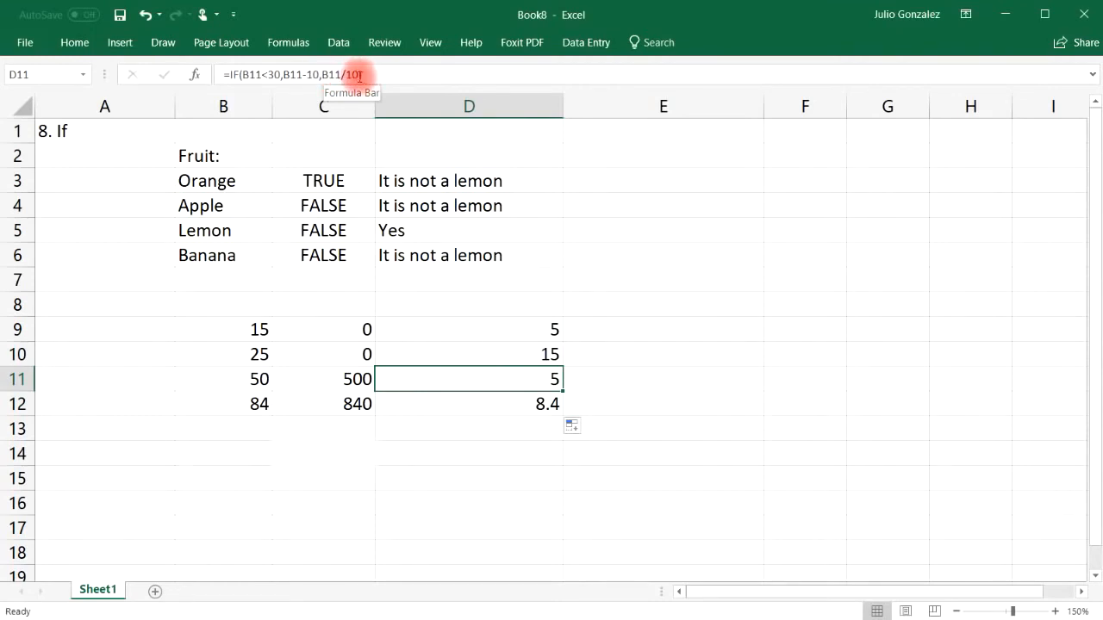
pyautogui.click(264, 379)
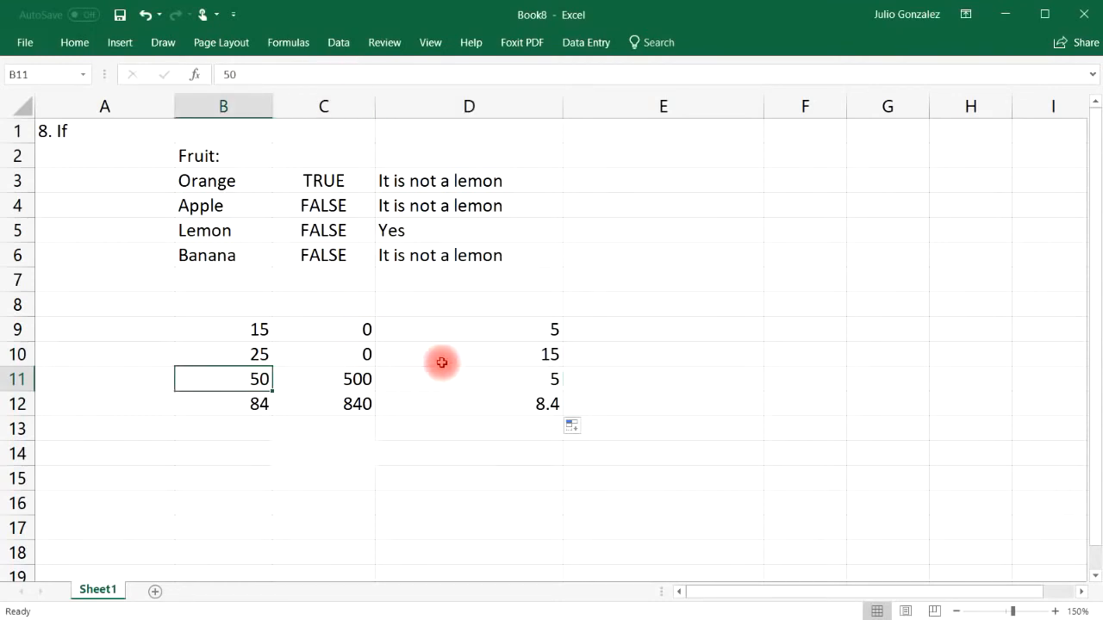
pyautogui.click(541, 379)
pyautogui.click(261, 402)
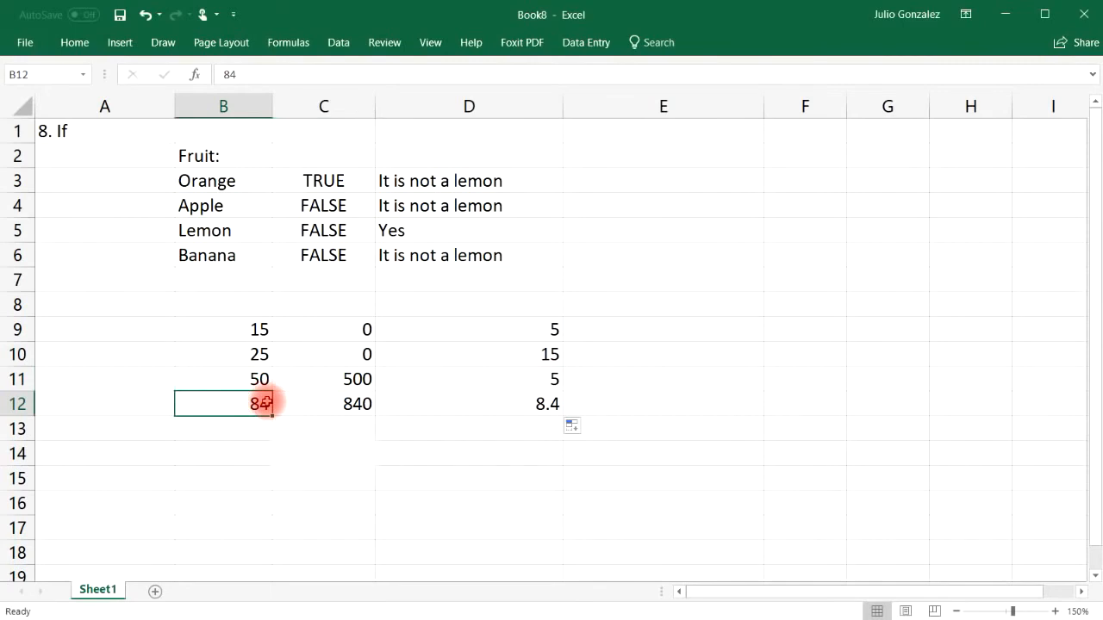
pyautogui.click(524, 410)
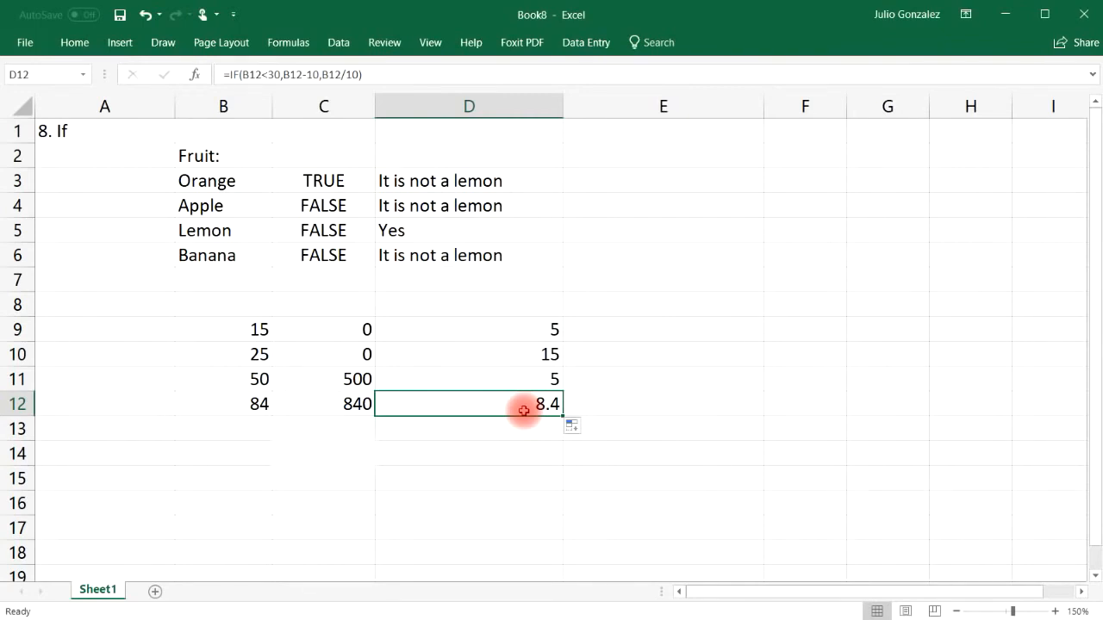
pyautogui.click(256, 328)
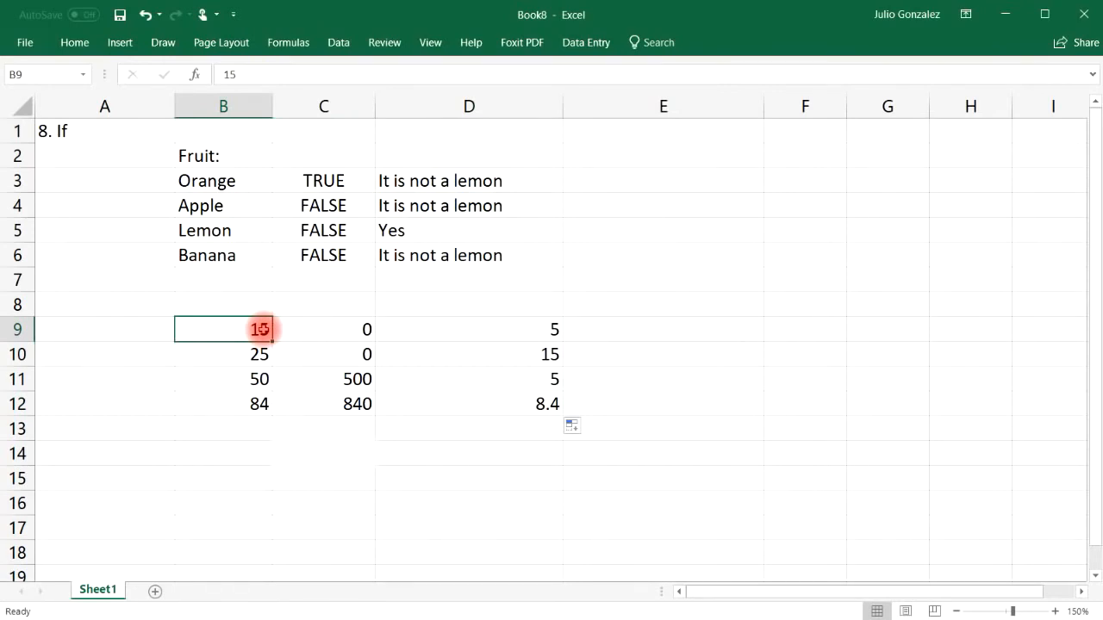
pyautogui.click(257, 450)
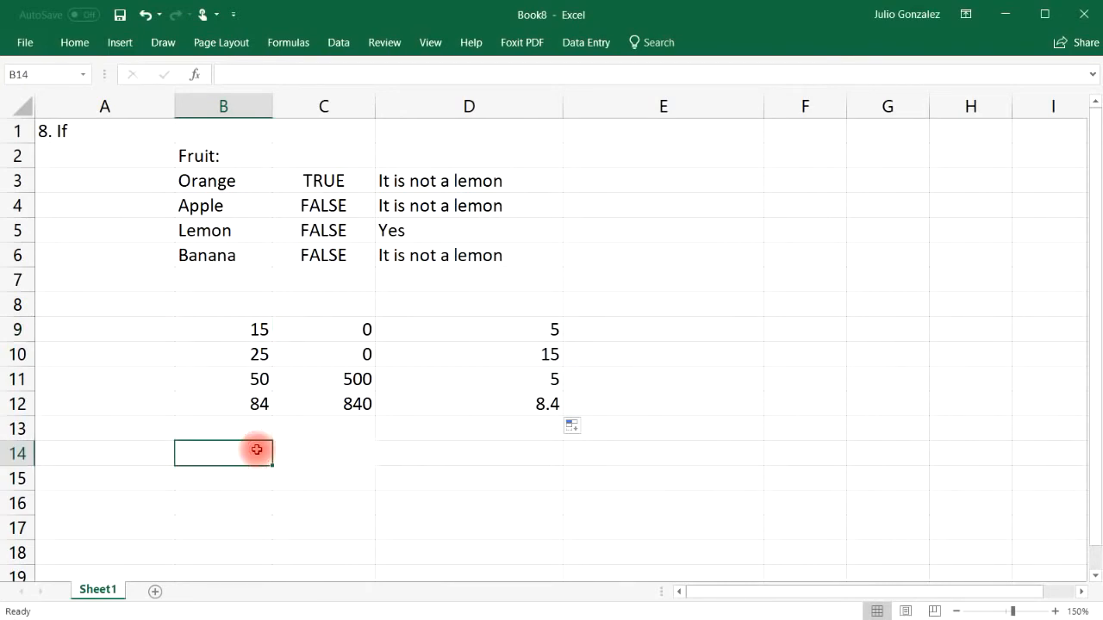
# Step: Put Yes in B14 and enter =IF(B14="Yes",SUM(B9:B12),AVERAGE(B9:B12)) in C14, giving 174
pyautogui.write('Yes')
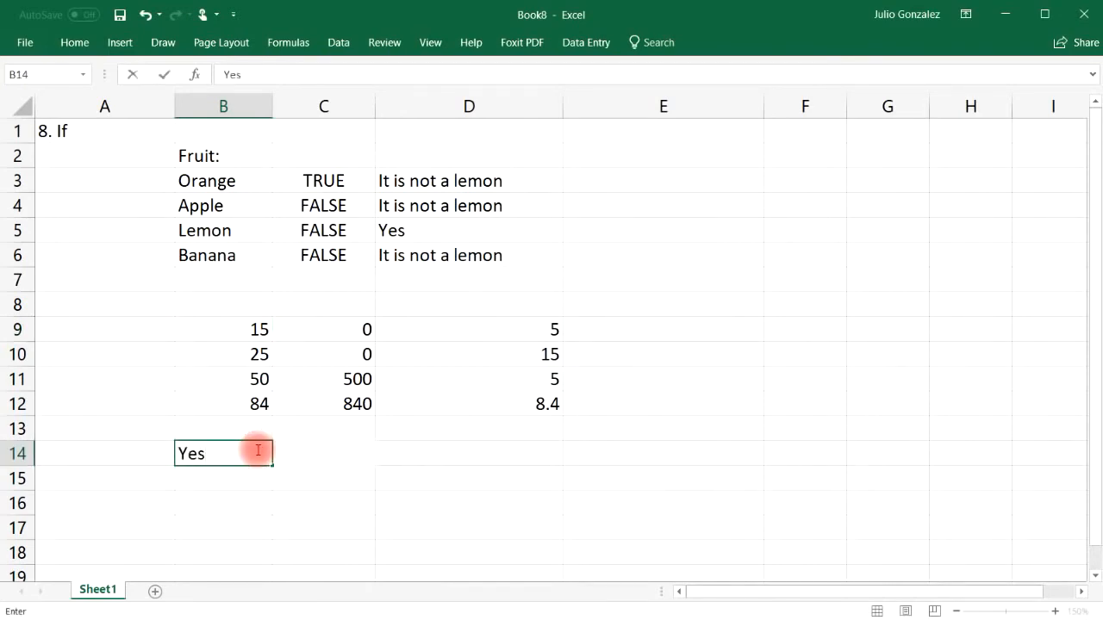
pyautogui.press('Tab')
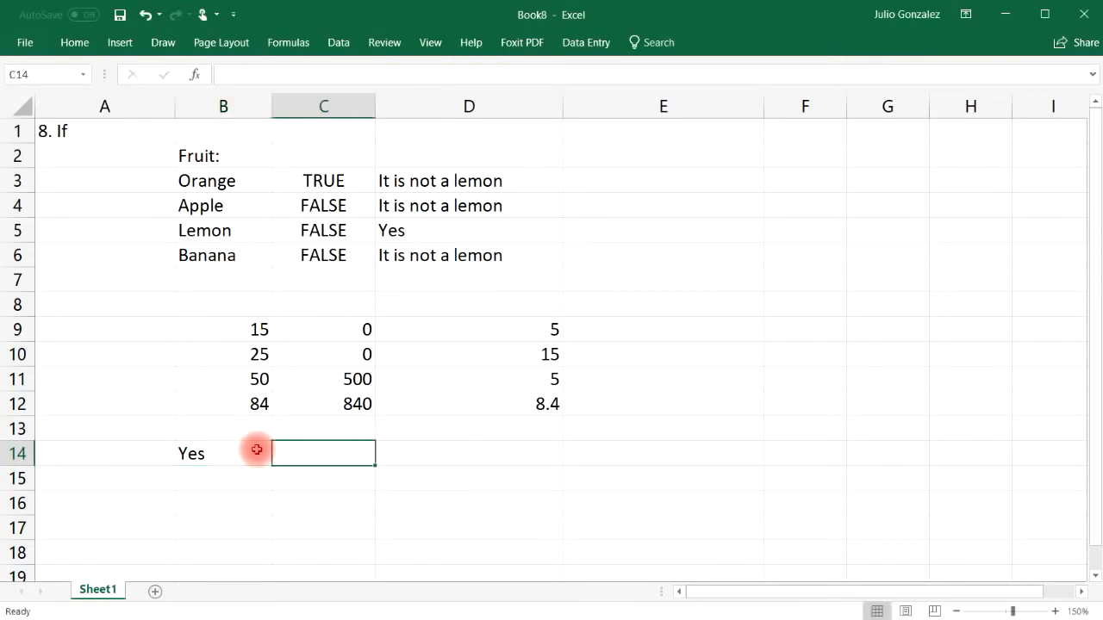
pyautogui.write('=If')
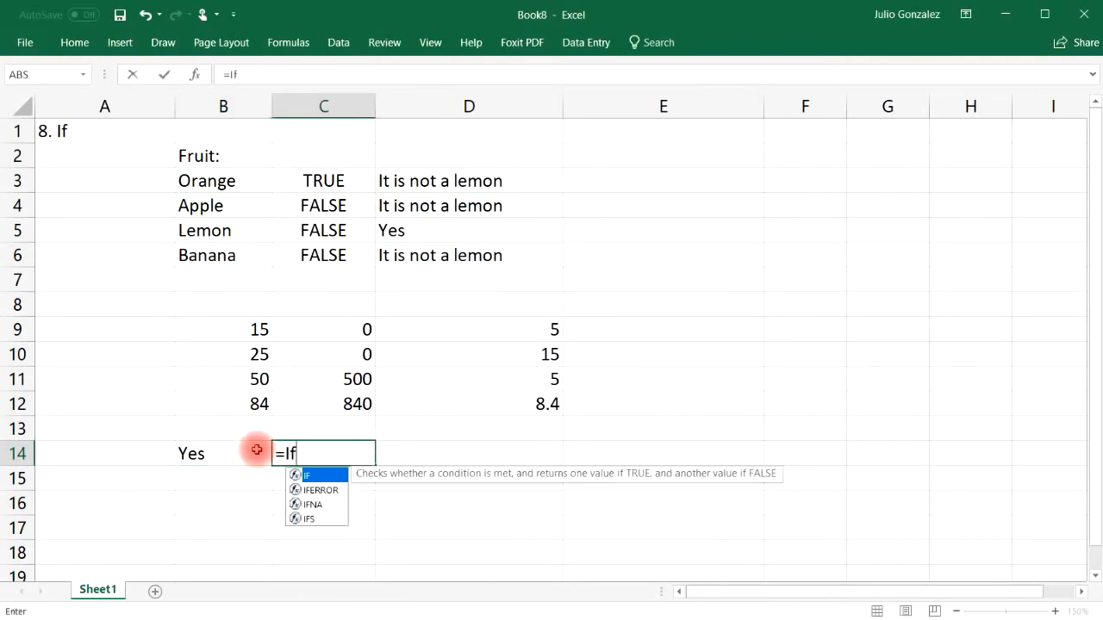
pyautogui.write('(B14')
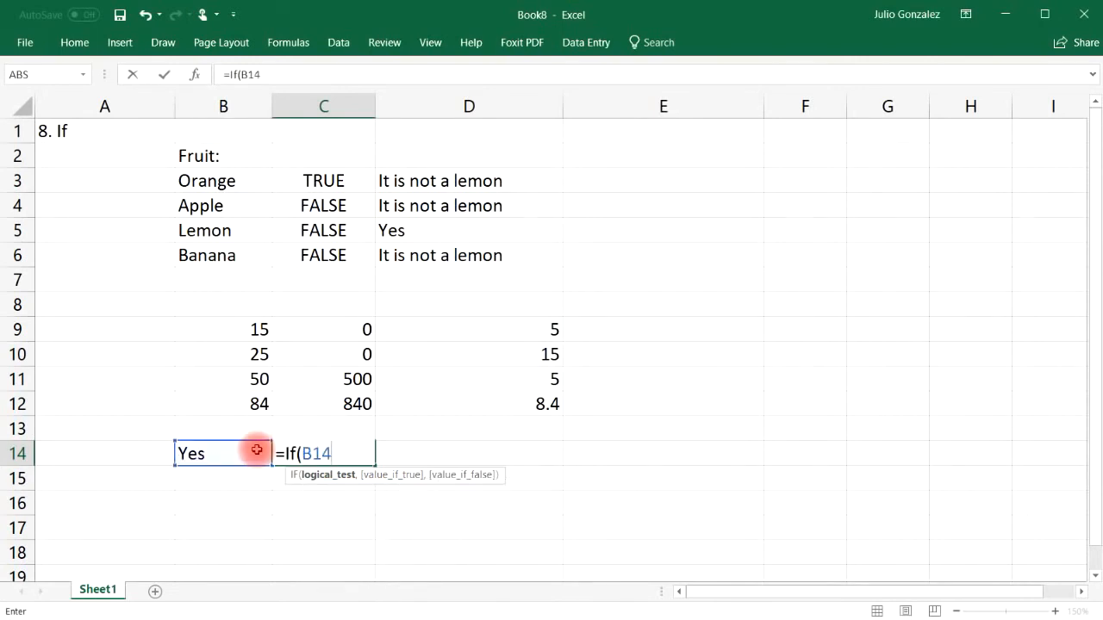
pyautogui.write('="Yes",')
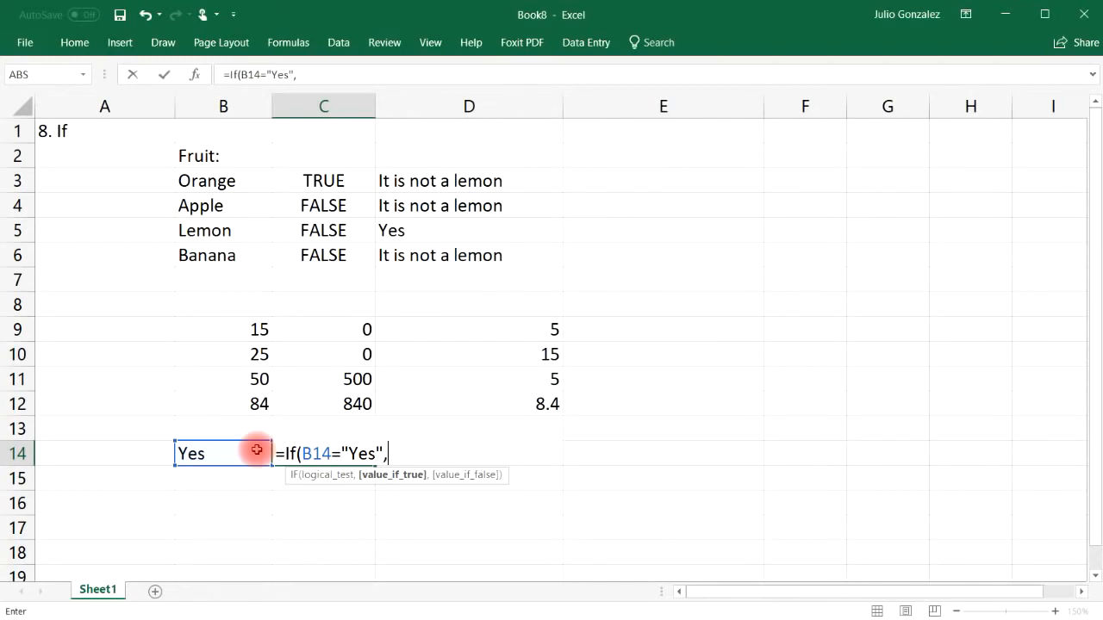
pyautogui.write('sum(')
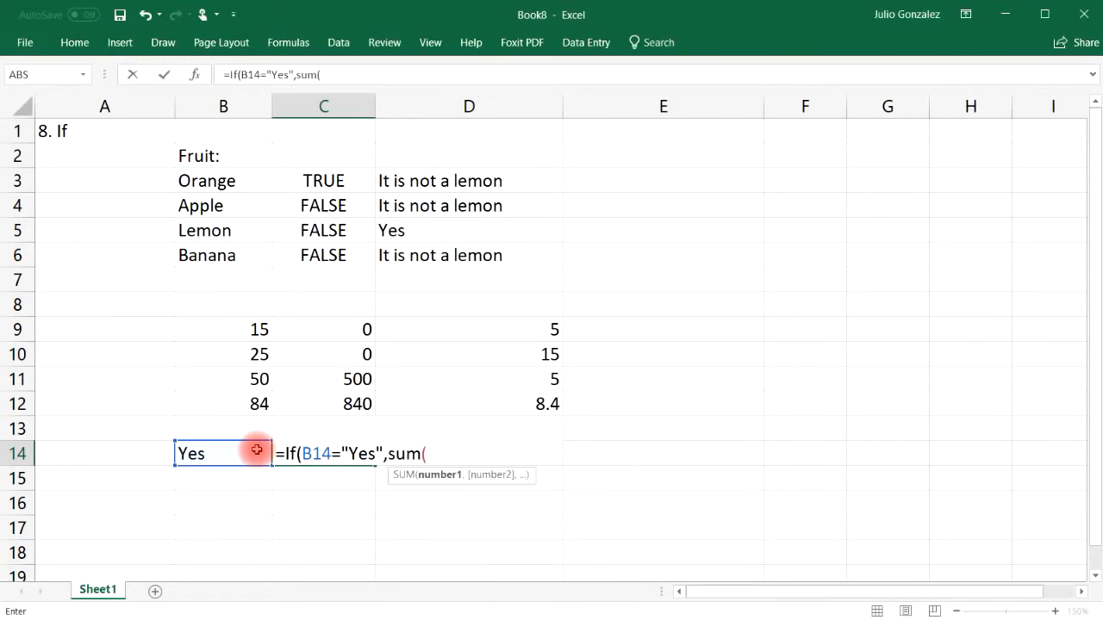
pyautogui.moveTo(240, 326); pyautogui.dragTo(248, 407)
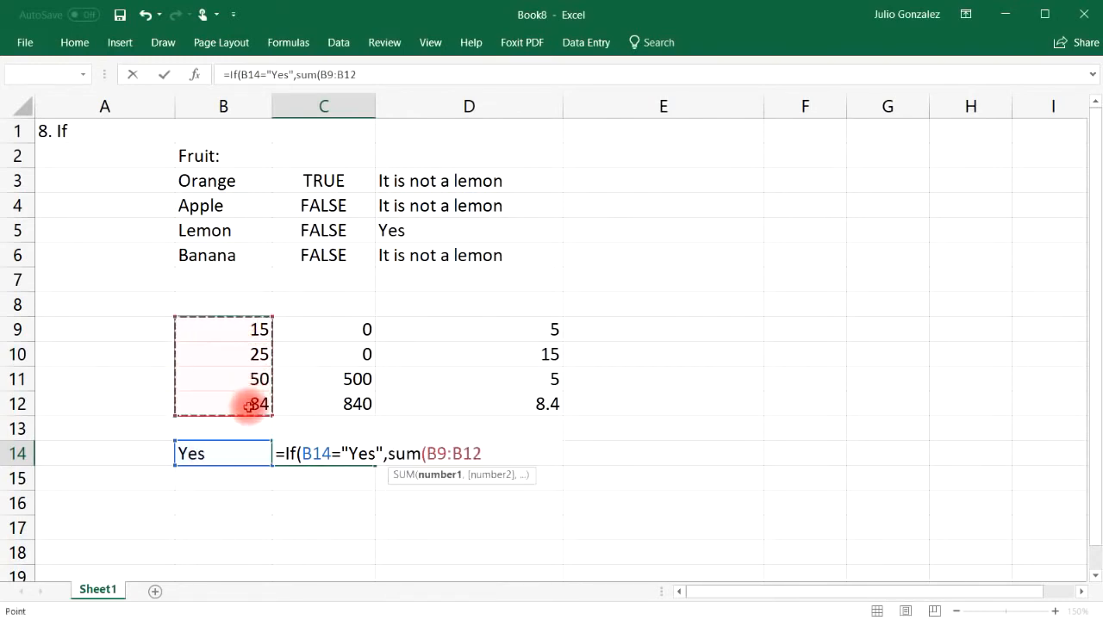
pyautogui.write('),')
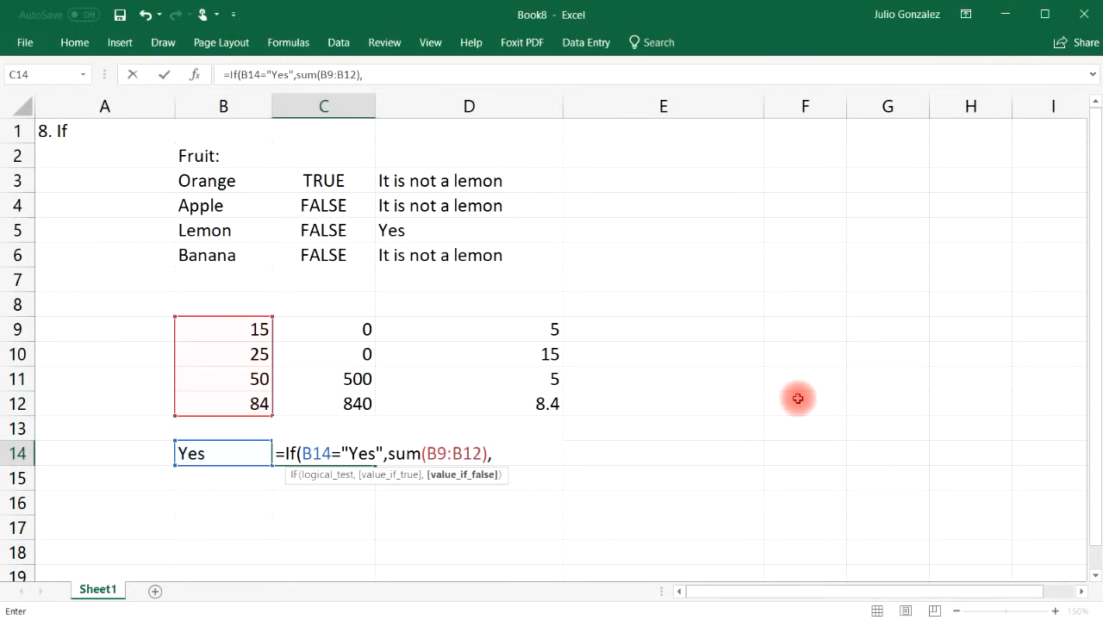
pyautogui.write('average(')
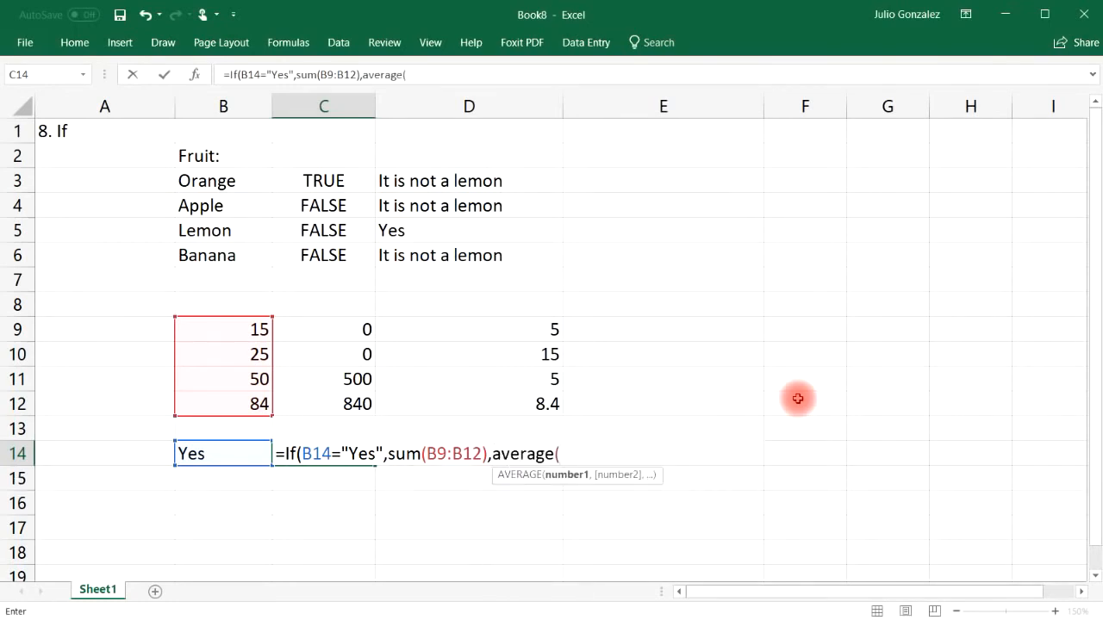
pyautogui.moveTo(216, 323); pyautogui.dragTo(225, 403)
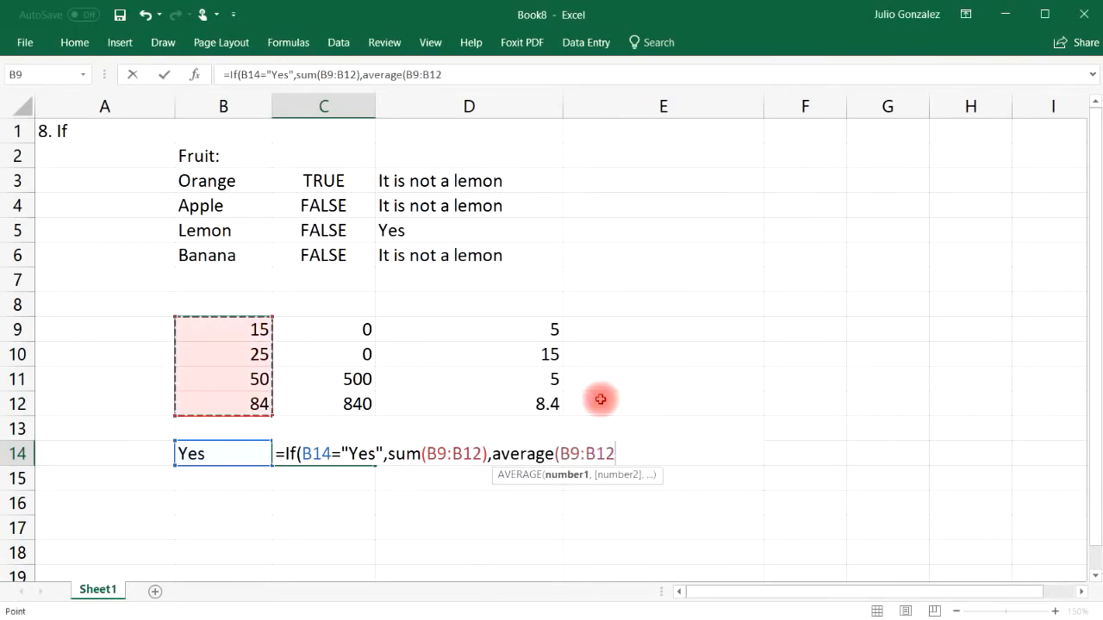
pyautogui.write('))')
pyautogui.press('Return')
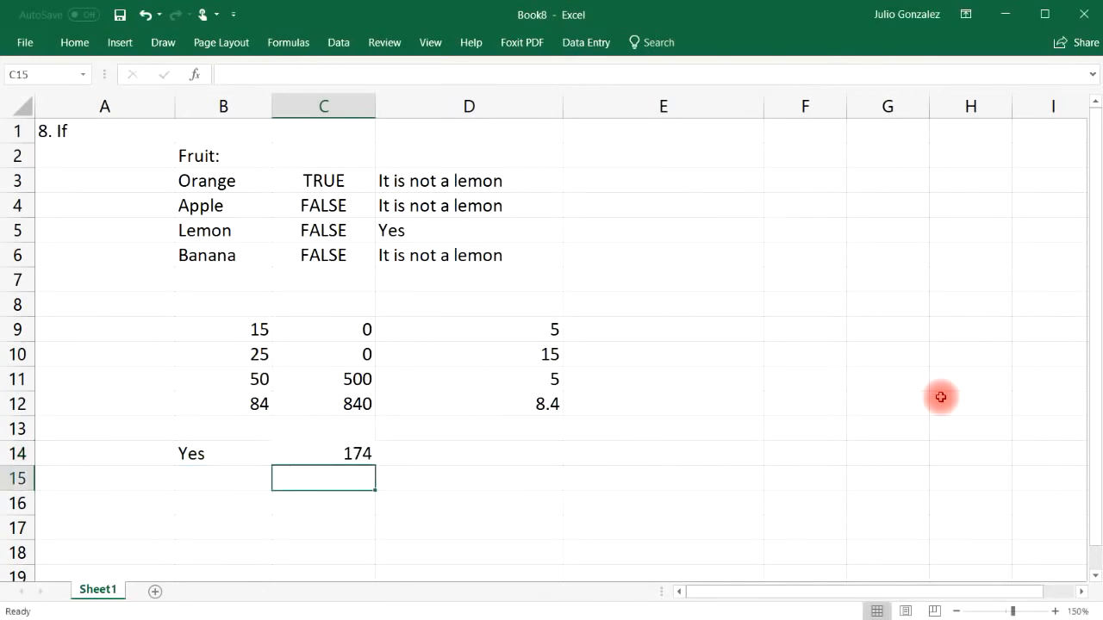
pyautogui.click(357, 454)
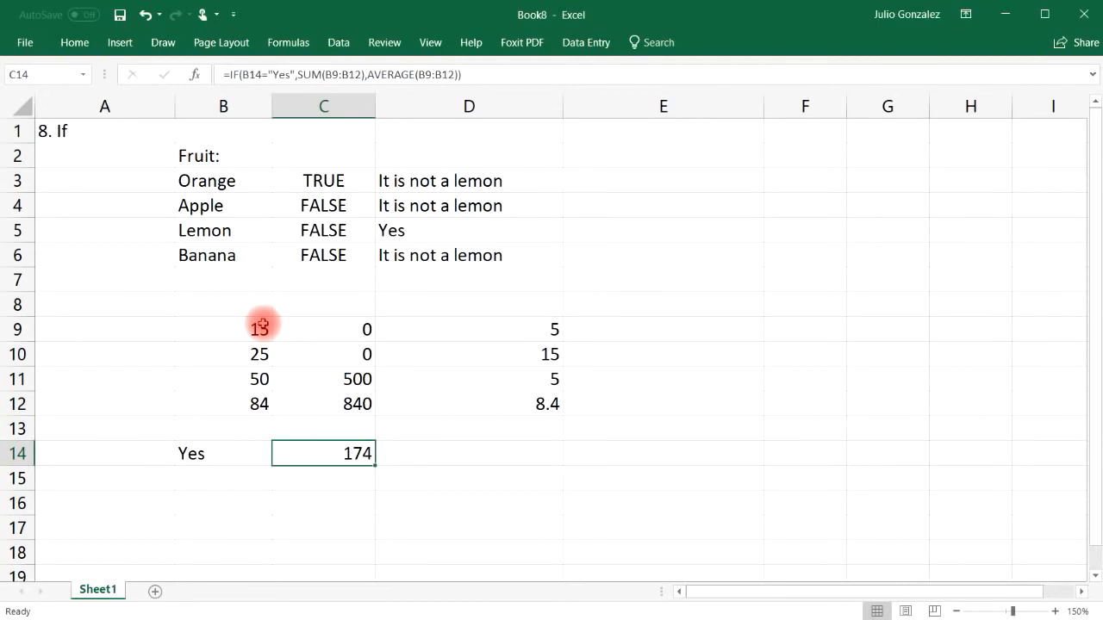
# Step: Type the hand-written sum =15+25+50+84 into C15
pyautogui.click(325, 476)
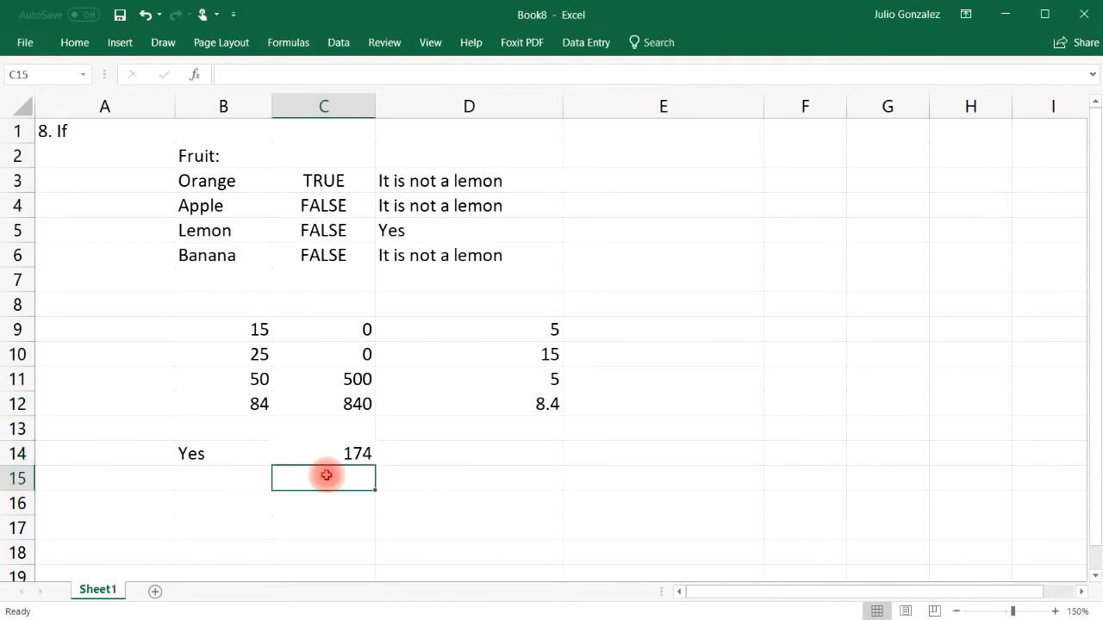
pyautogui.write('=s')
pyautogui.press('BackSpace')
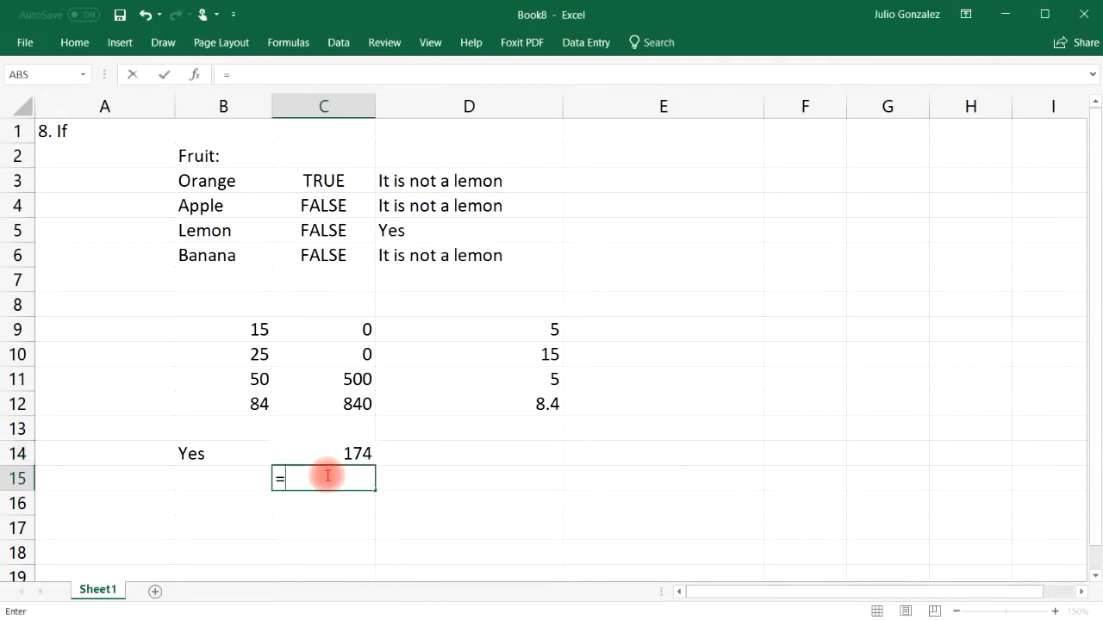
pyautogui.write('15+25+50+')
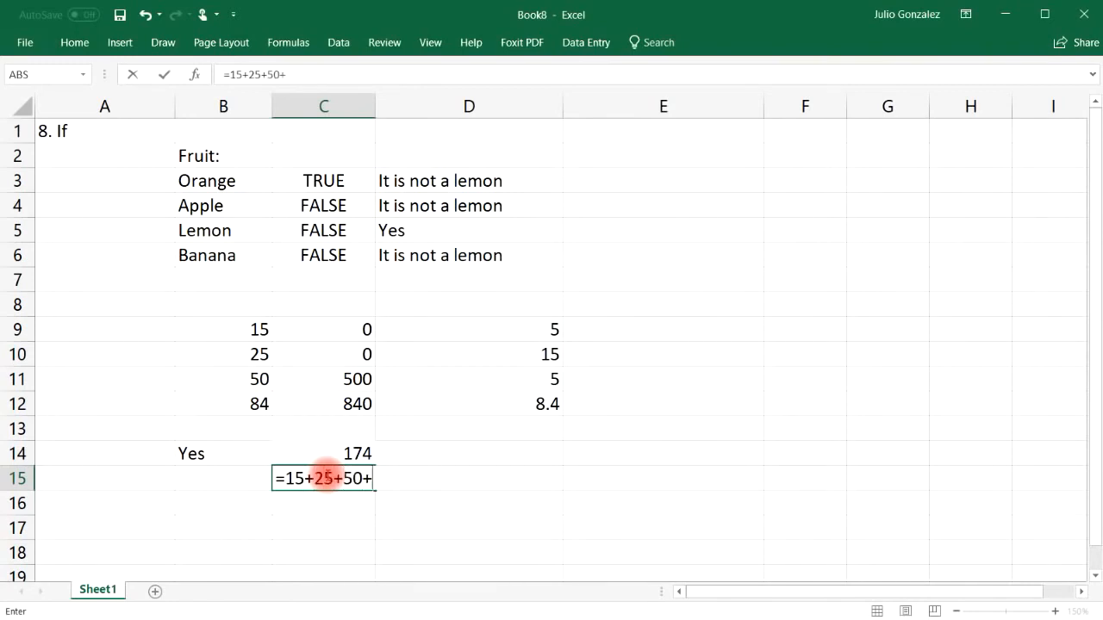
pyautogui.write('84')
# Step: Finish C15's total of 174 and change B14 to No
pyautogui.press('Return')
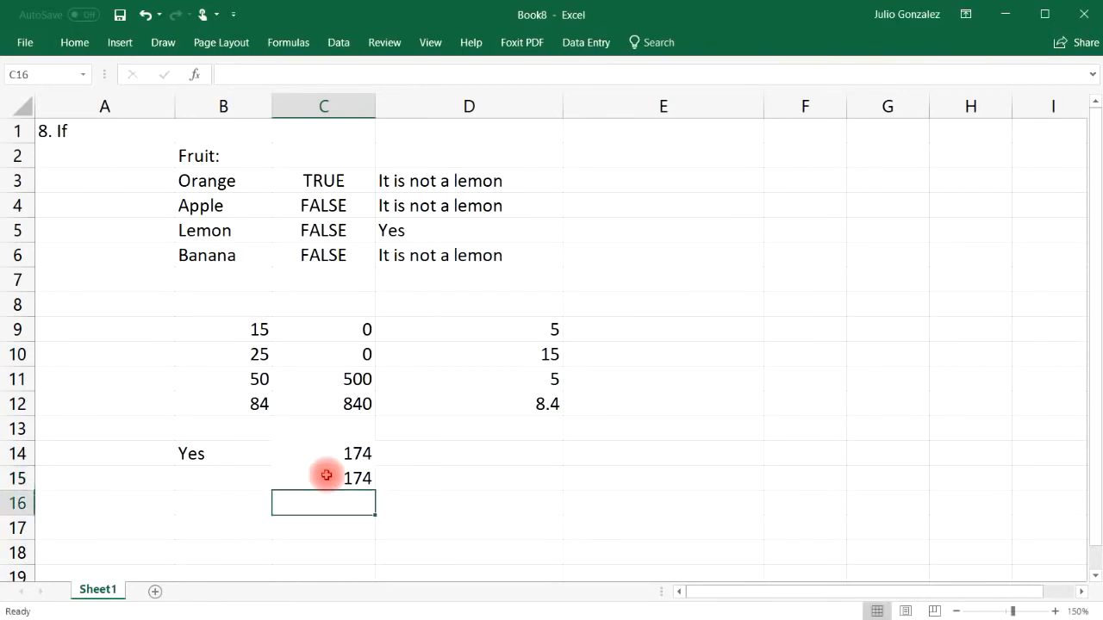
pyautogui.click(197, 453)
pyautogui.write('No')
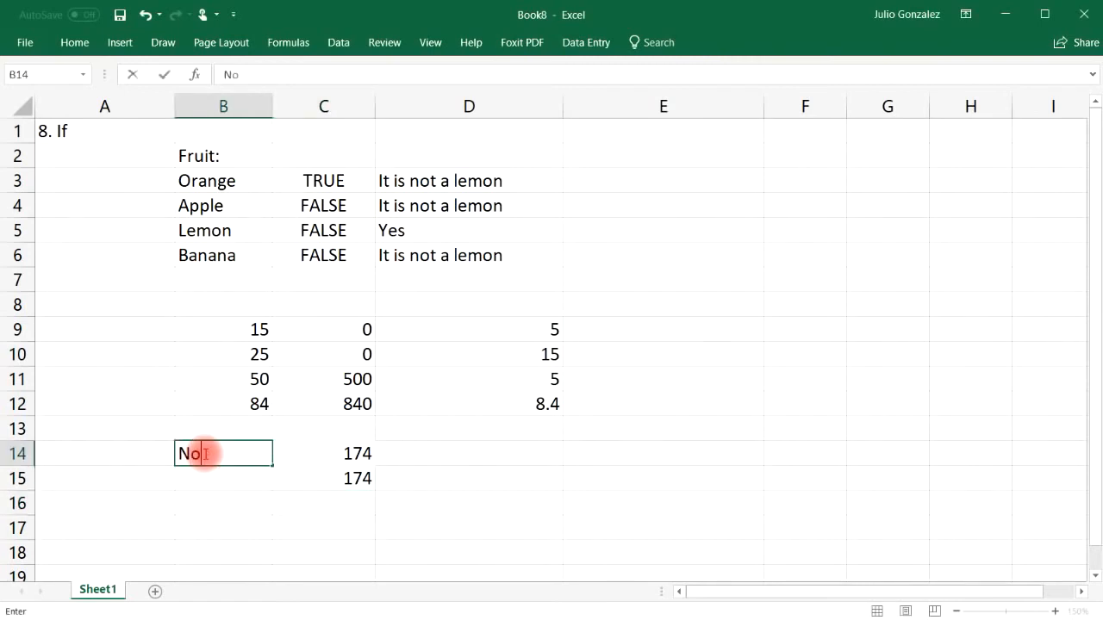
pyautogui.press('Return')
# Step: Enter =AVERAGE(15,25,50,84) in C16 and confirm C14 now matches at 43.5
pyautogui.click(348, 502)
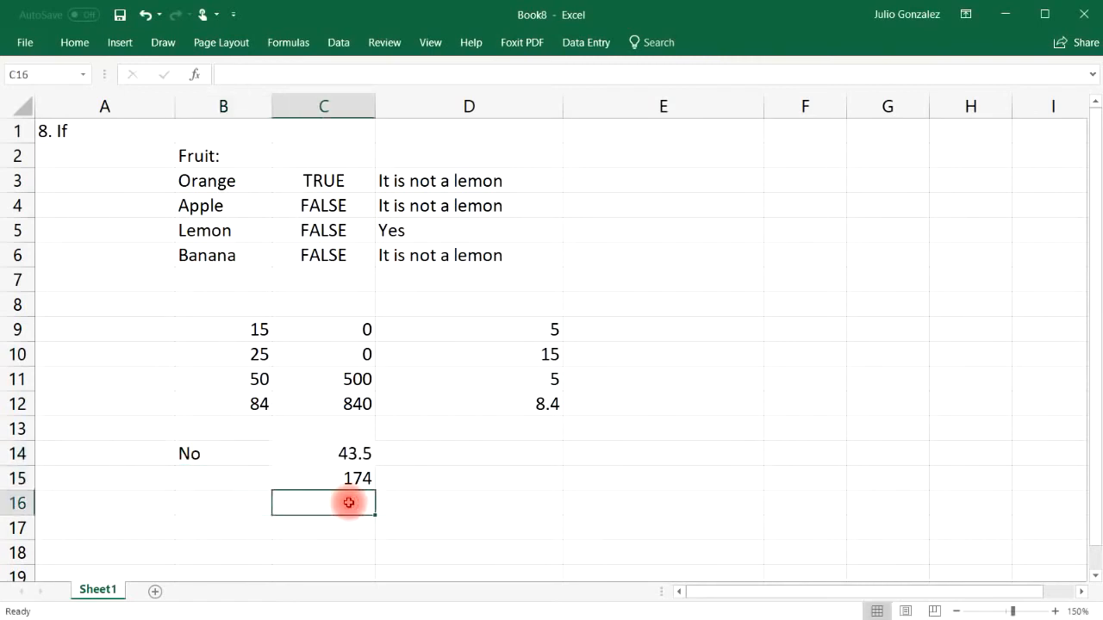
pyautogui.write('=aver')
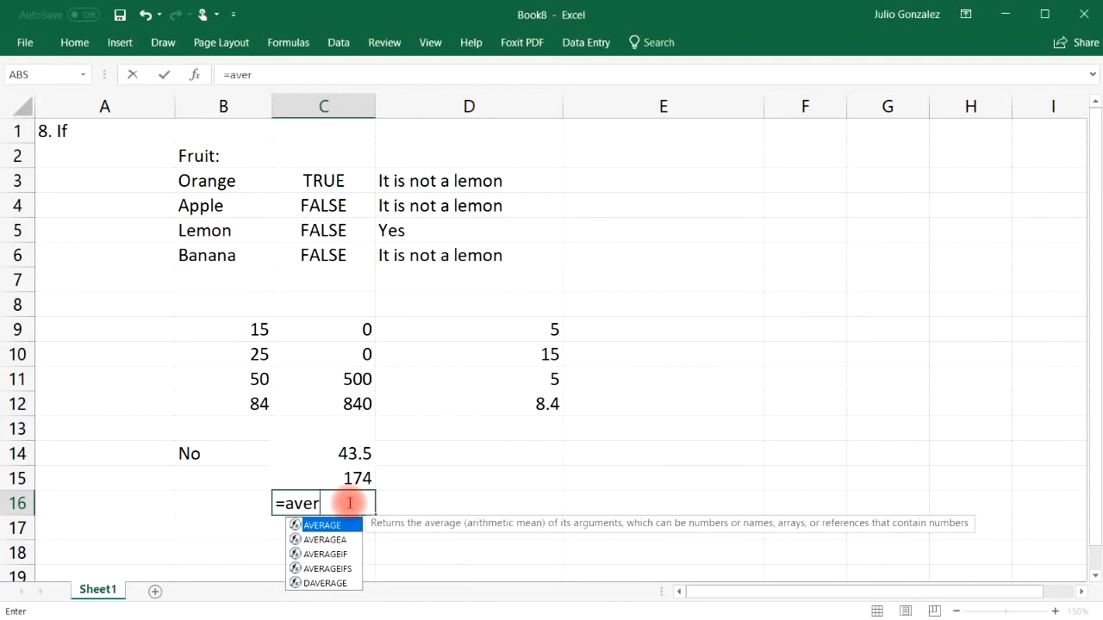
pyautogui.write('age(15,')
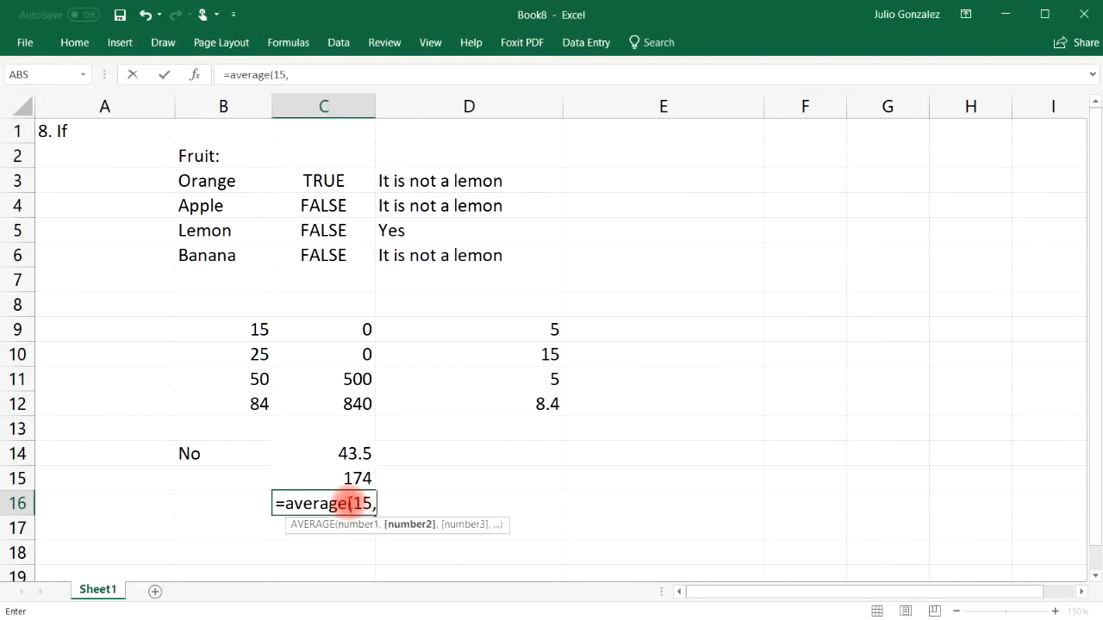
pyautogui.write('25,50,')
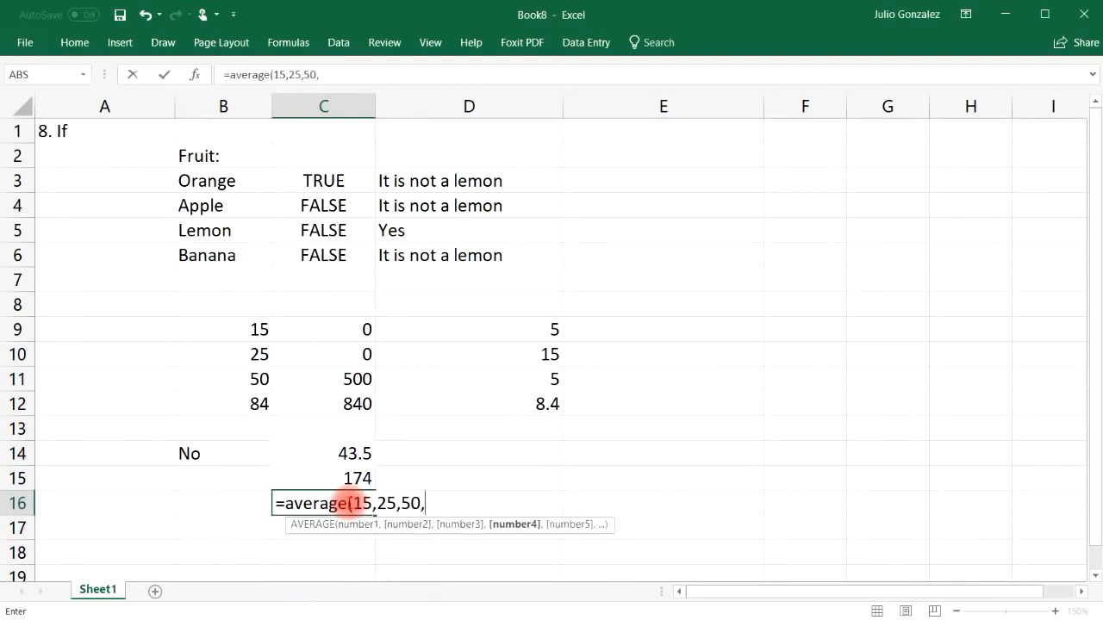
pyautogui.write('84')
pyautogui.press('Return')
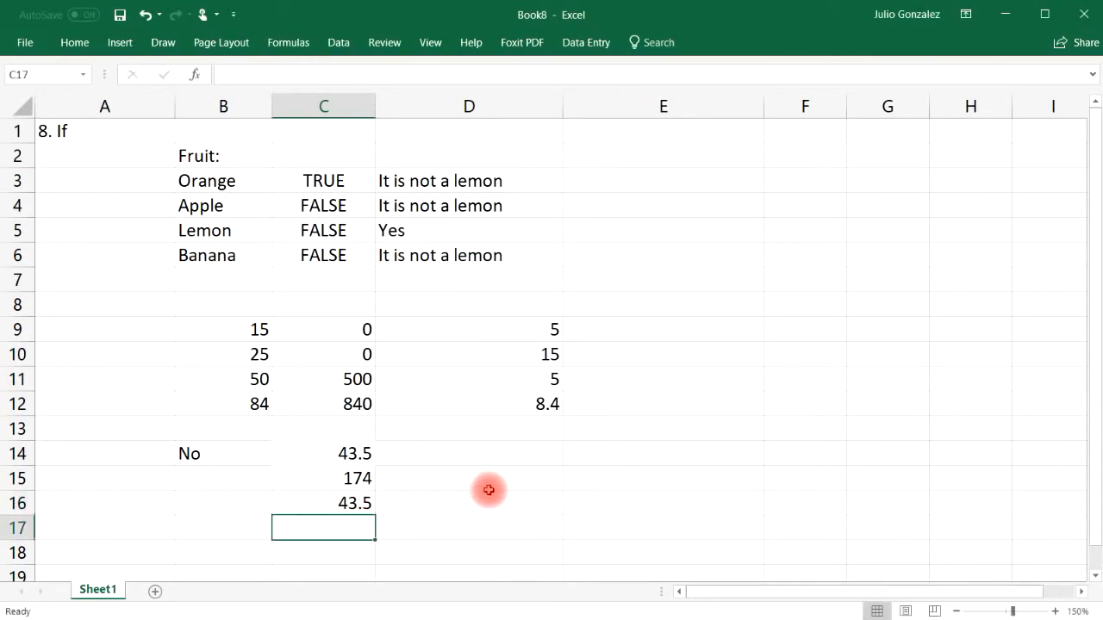
pyautogui.click(215, 453)
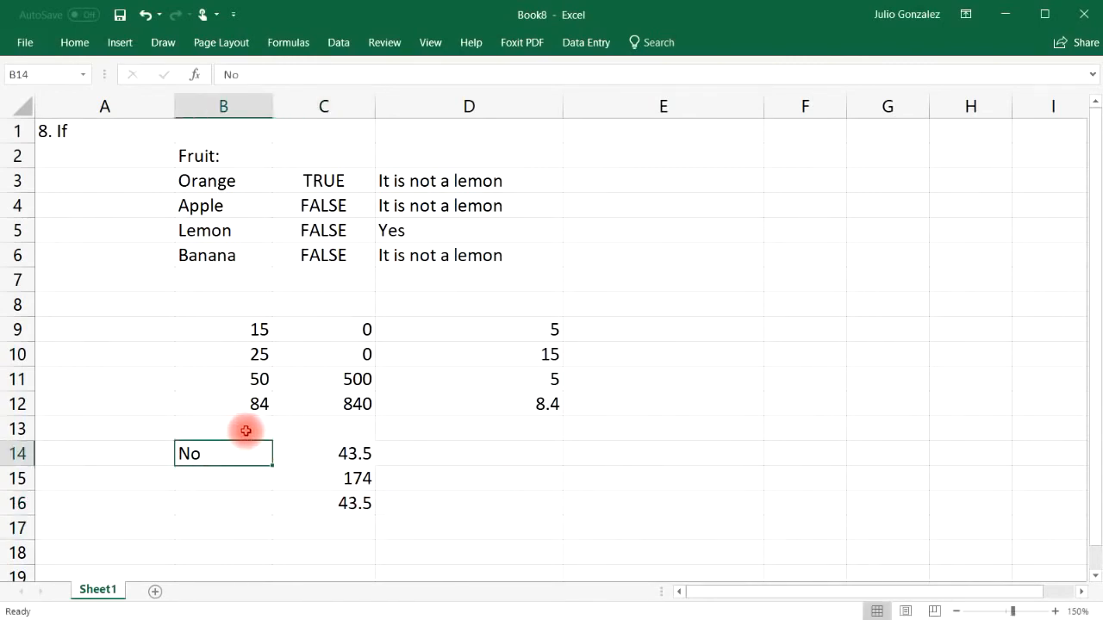
pyautogui.click(349, 453)
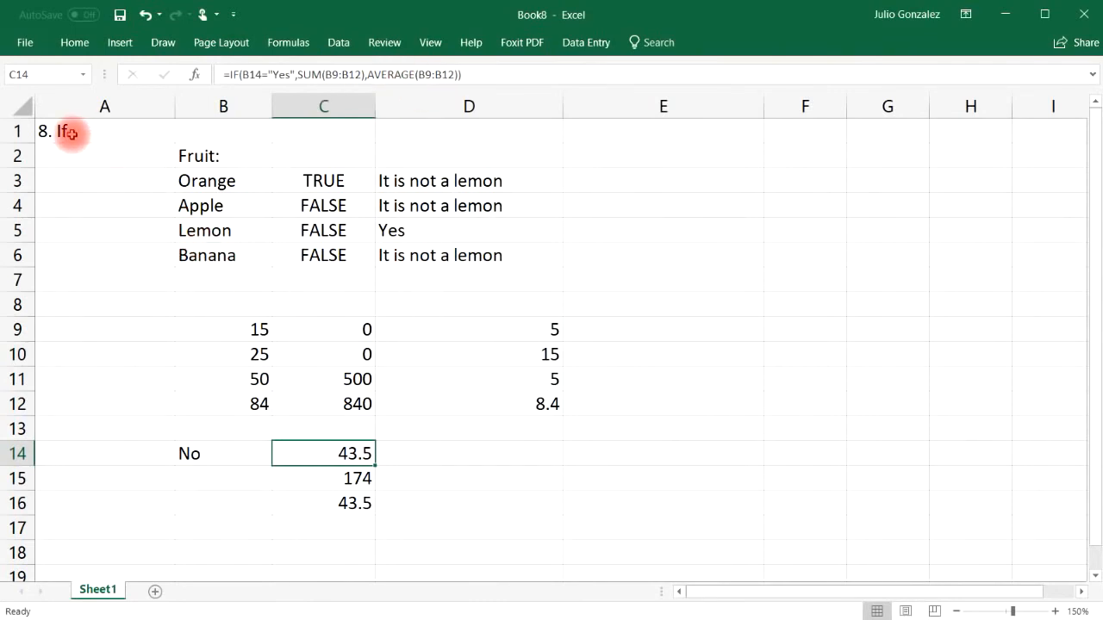
# Step: Clear the old IF examples, title A1 '9. Vlookup' and resize column A
pyautogui.moveTo(71, 133); pyautogui.dragTo(479, 522)
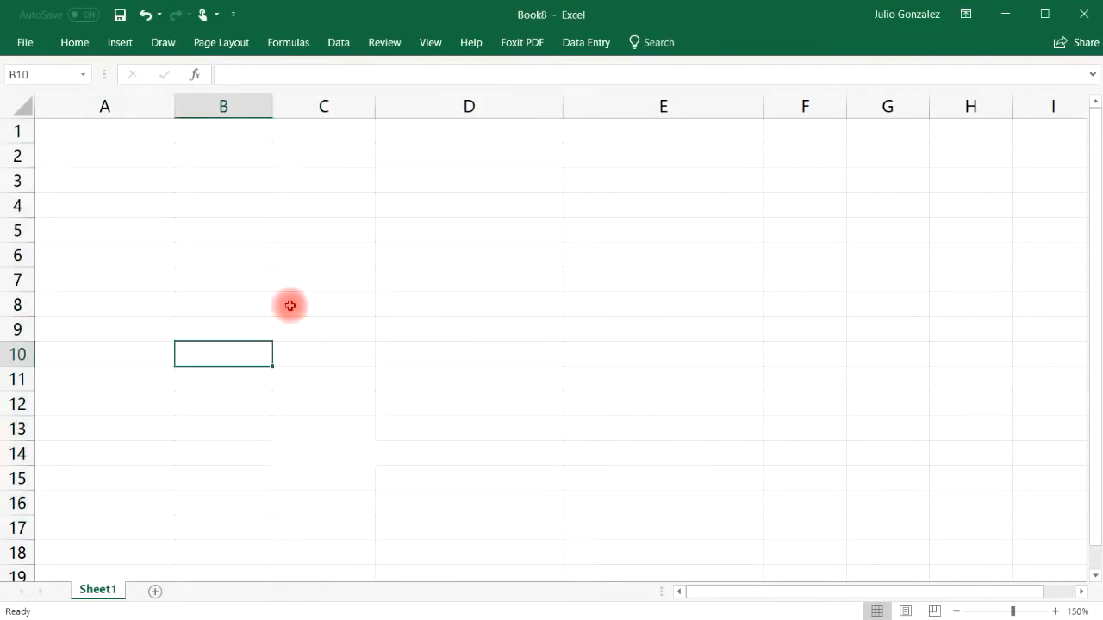
pyautogui.click(104, 129)
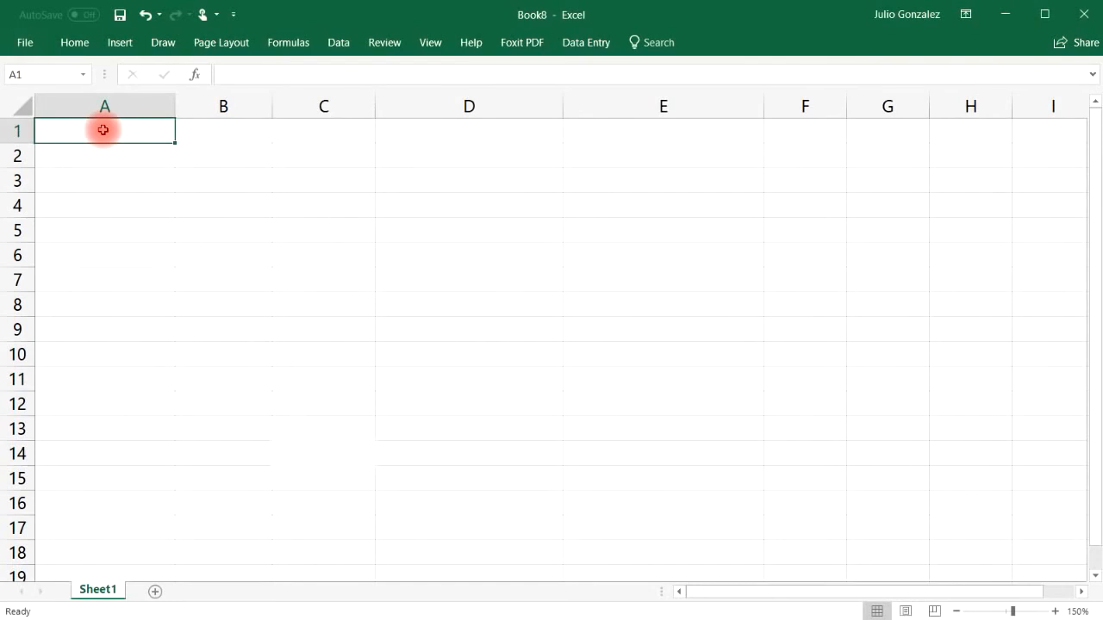
pyautogui.write('9. ')
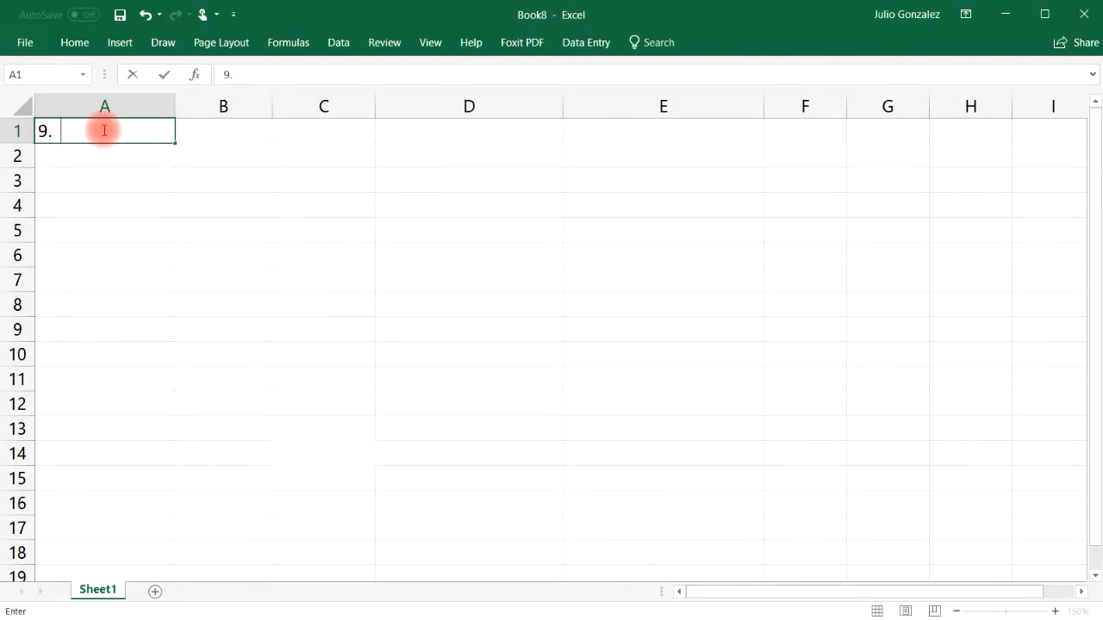
pyautogui.write('Vlookup')
pyautogui.press('Return')
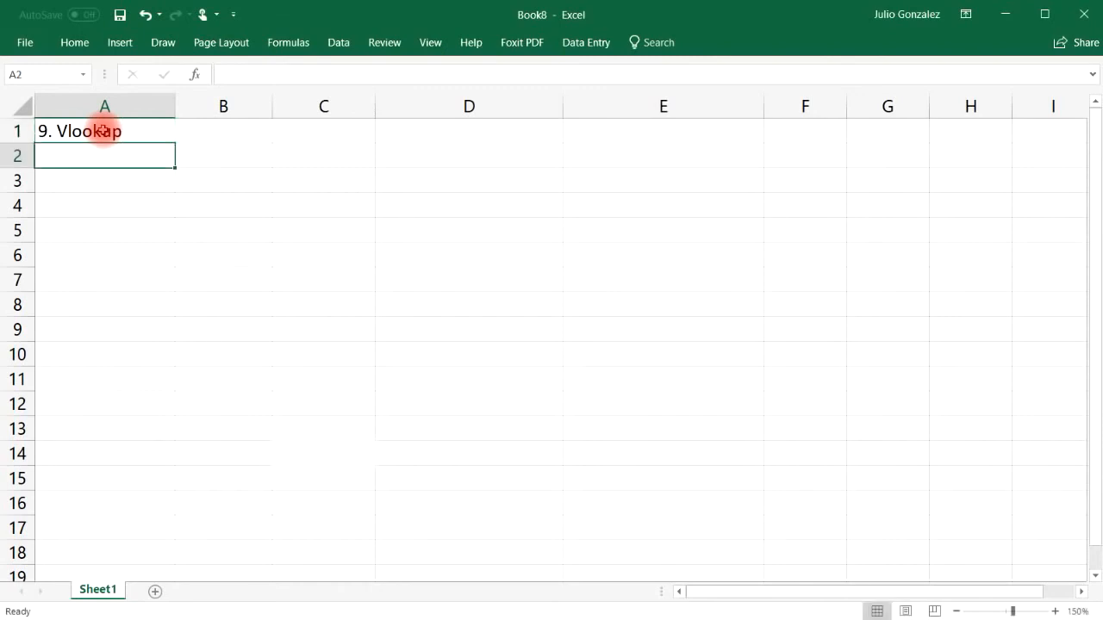
pyautogui.moveTo(176, 103); pyautogui.dragTo(123, 103)
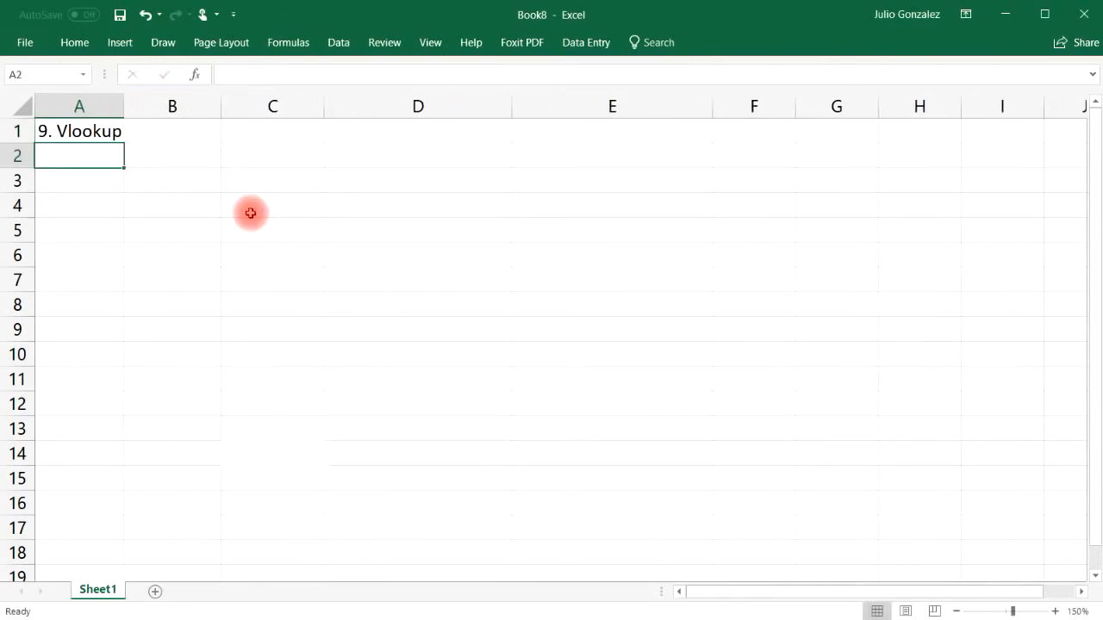
# Step: Add headings Name:, Email:, Phone Number: and Revenue across B1:E1
pyautogui.click(193, 132)
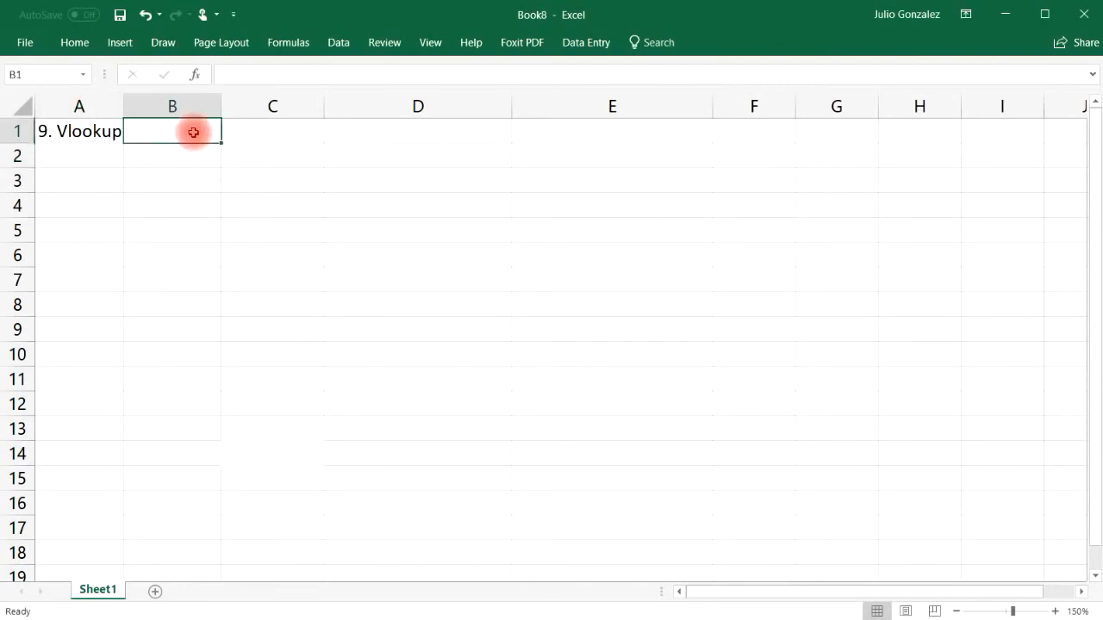
pyautogui.write('F')
pyautogui.press('BackSpace')
pyautogui.write('N')
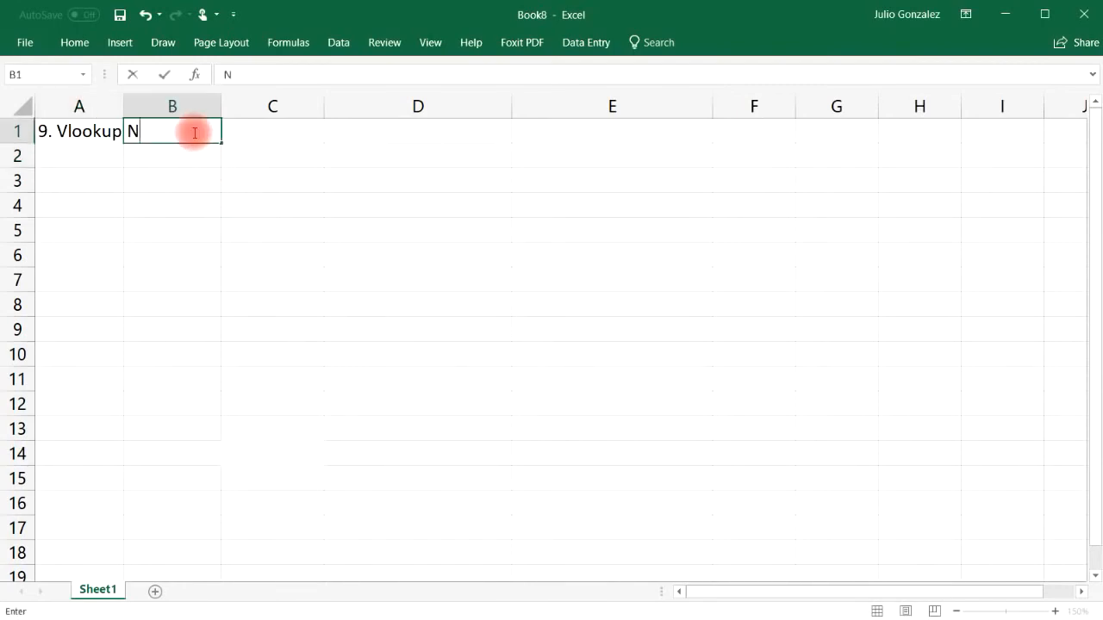
pyautogui.write('ame:')
pyautogui.press('Tab')
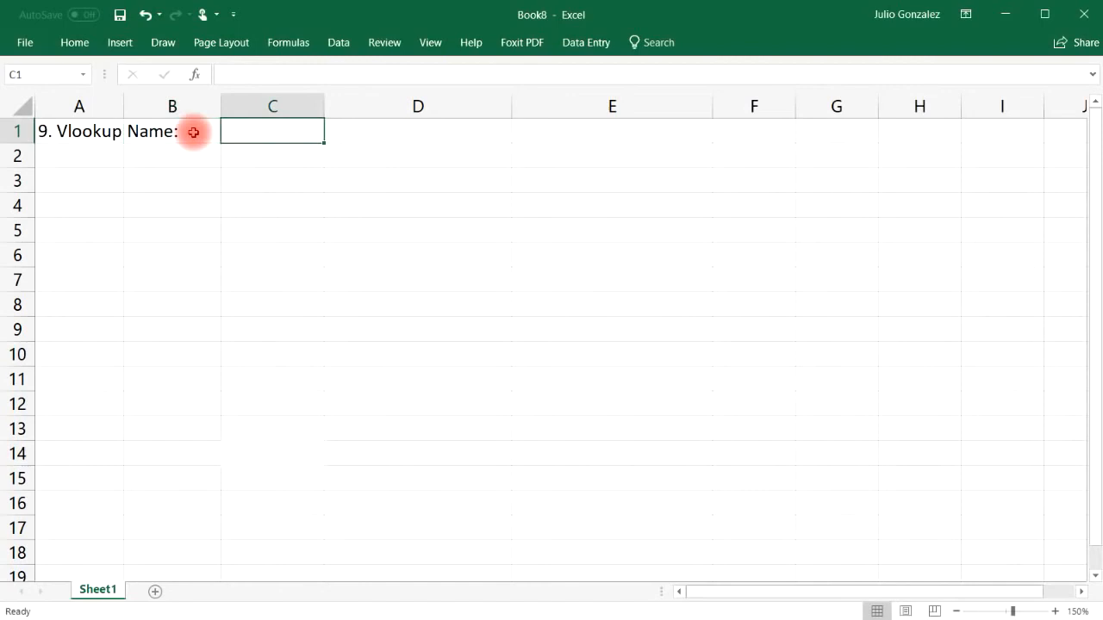
pyautogui.write('Email:')
pyautogui.press('Tab')
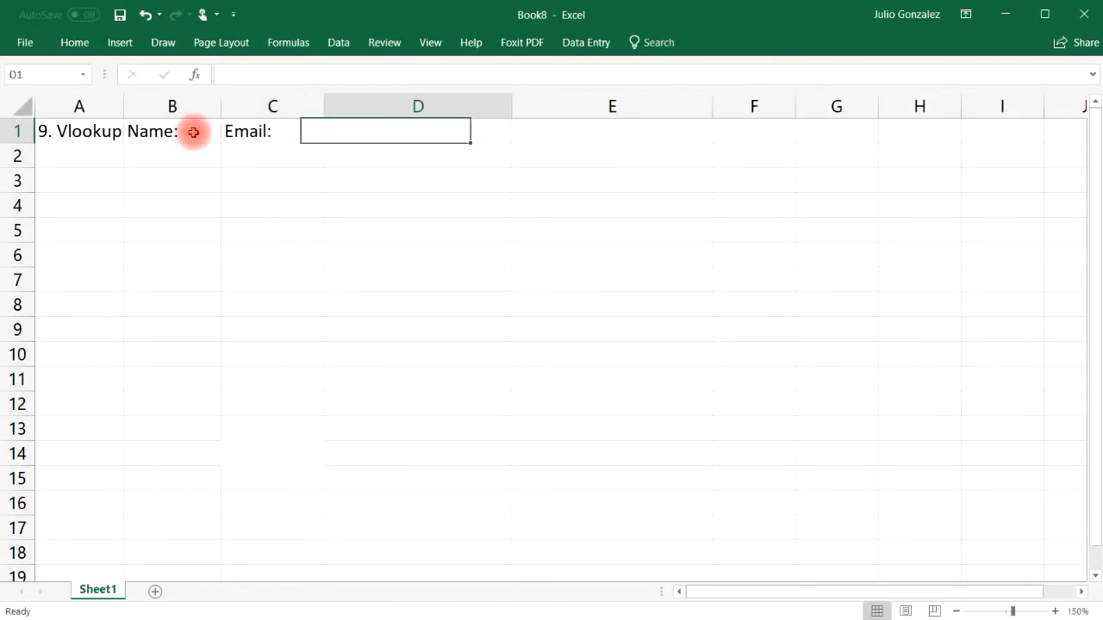
pyautogui.write('Phone Number:')
pyautogui.press('Tab')
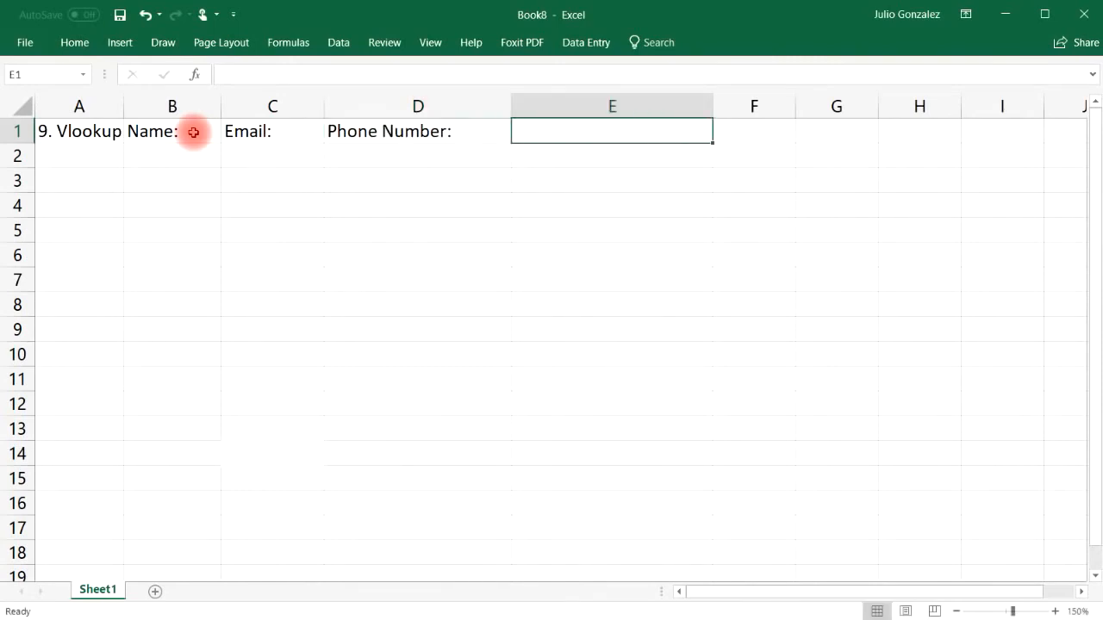
pyautogui.write('Revenue')
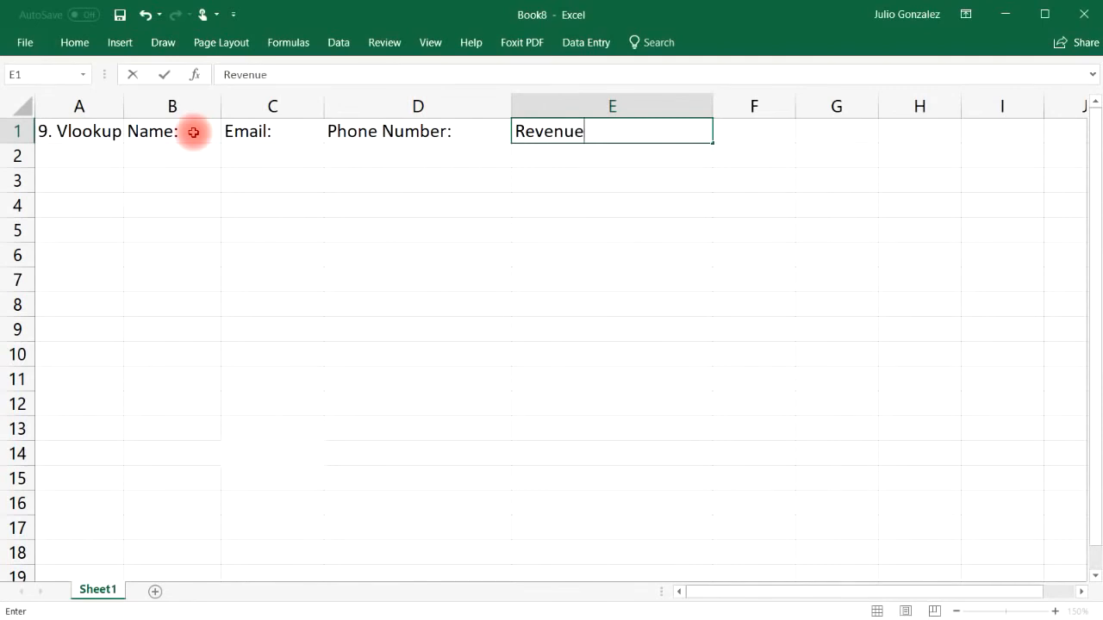
pyautogui.press('Tab')
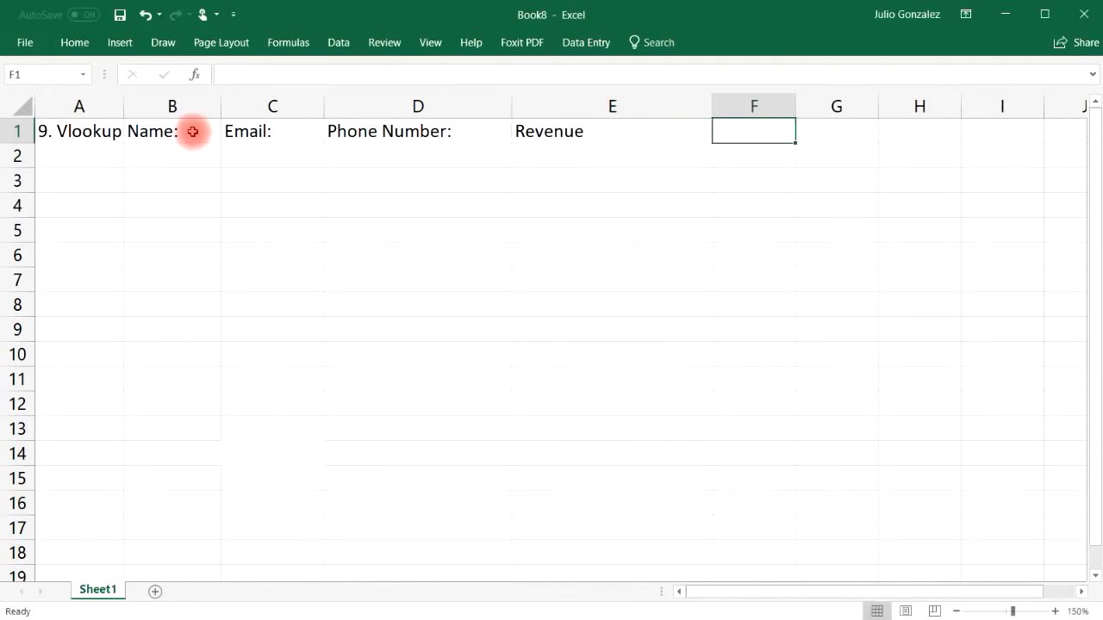
# Step: Resize columns B, D and E and enter the first two sample names in B2:B3
pyautogui.moveTo(222, 105); pyautogui.dragTo(302, 104)
pyautogui.moveTo(592, 108); pyautogui.dragTo(547, 108)
pyautogui.moveTo(750, 106); pyautogui.dragTo(665, 111)
pyautogui.click(158, 150)
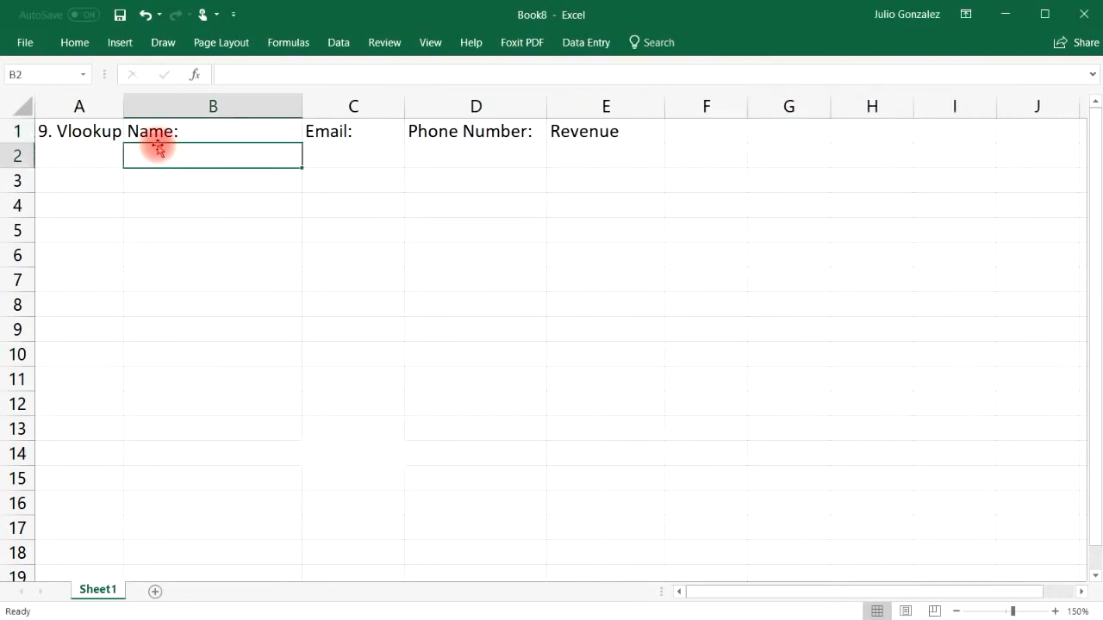
pyautogui.write('John Smith')
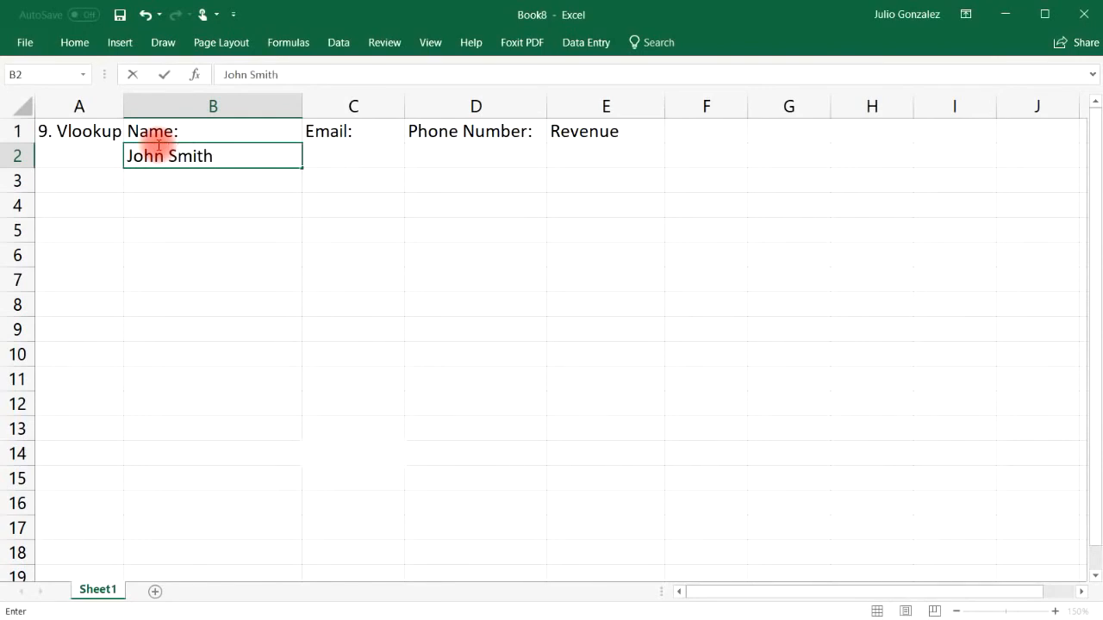
pyautogui.press('Return')
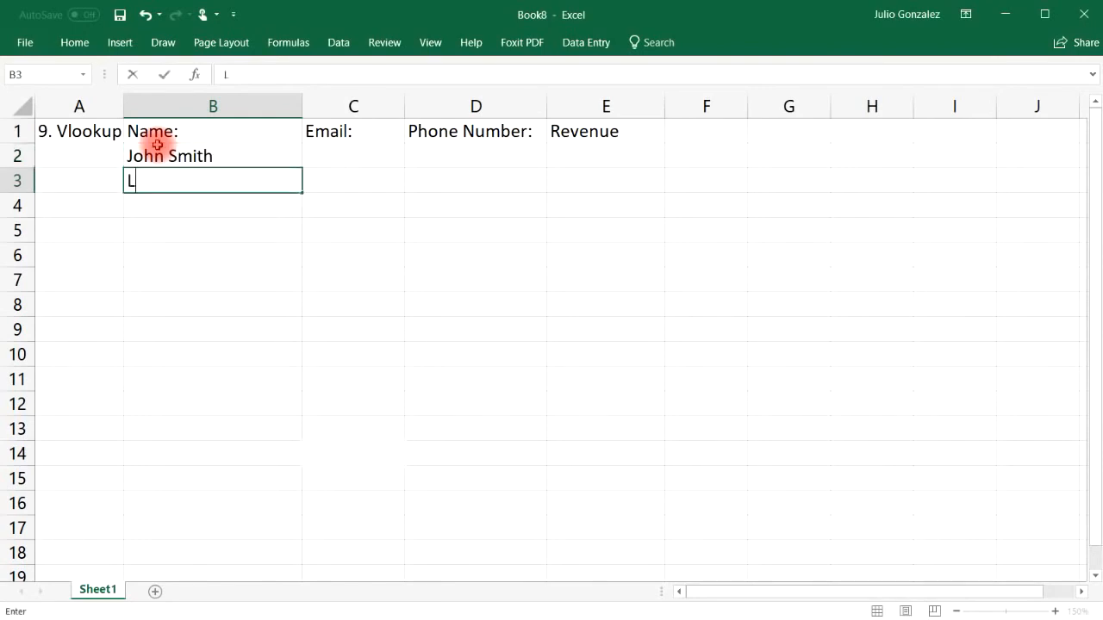
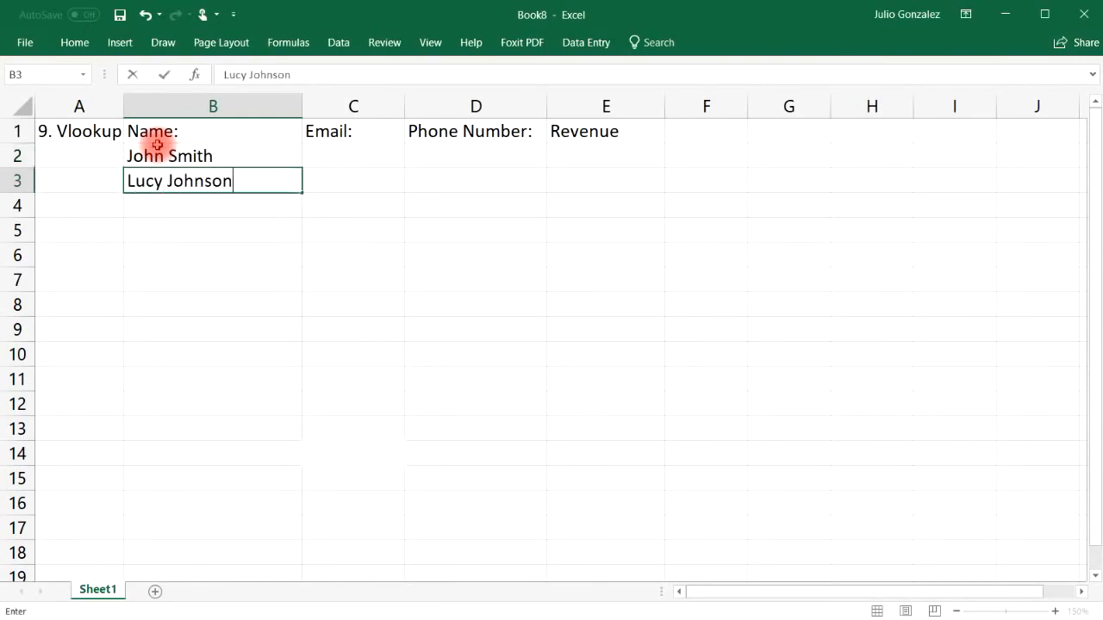
pyautogui.press('Return')
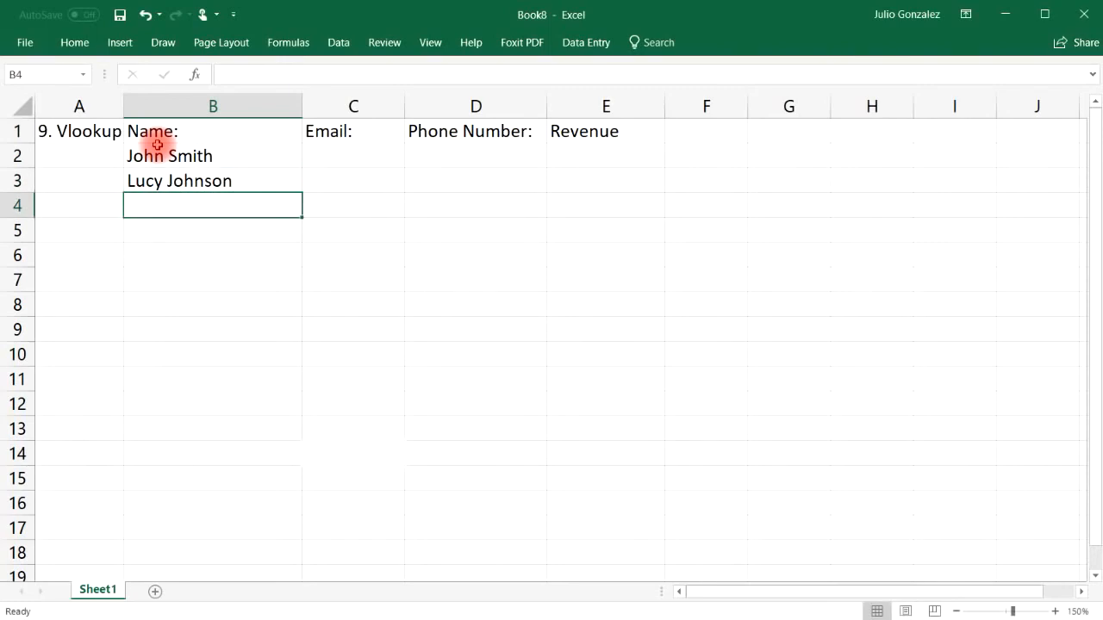
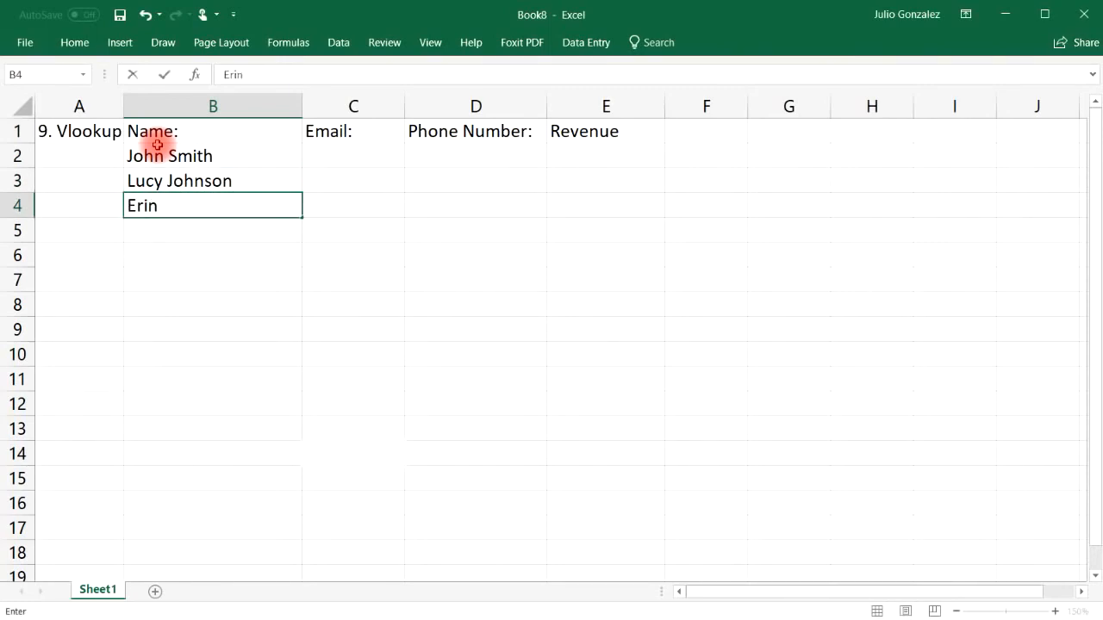
# Step: Enter the remaining three sample names down to B6
pyautogui.press('Return')
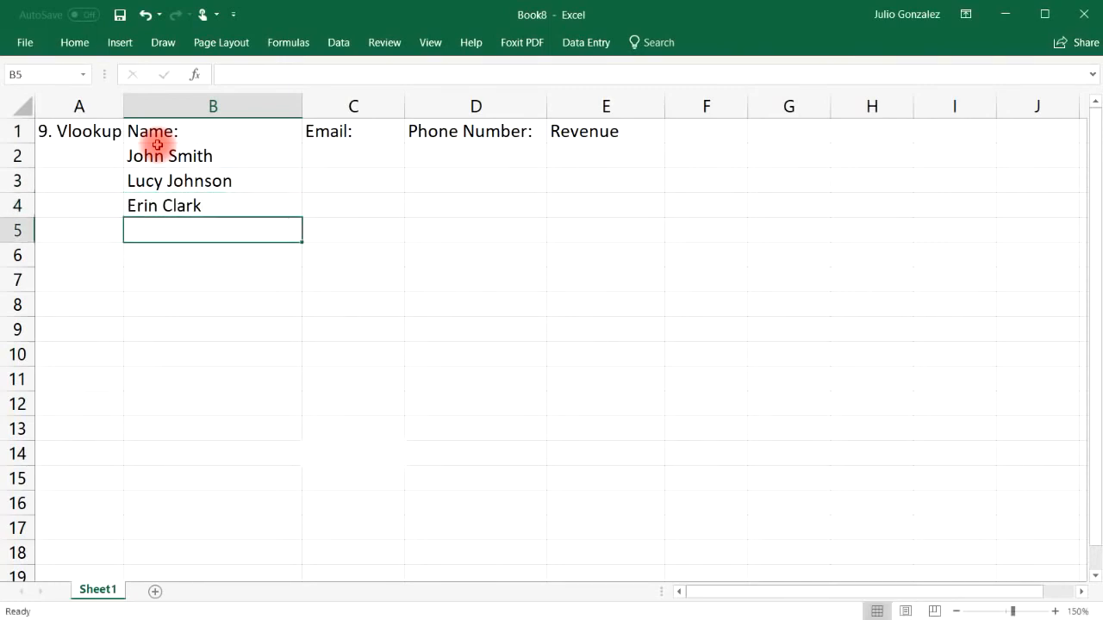
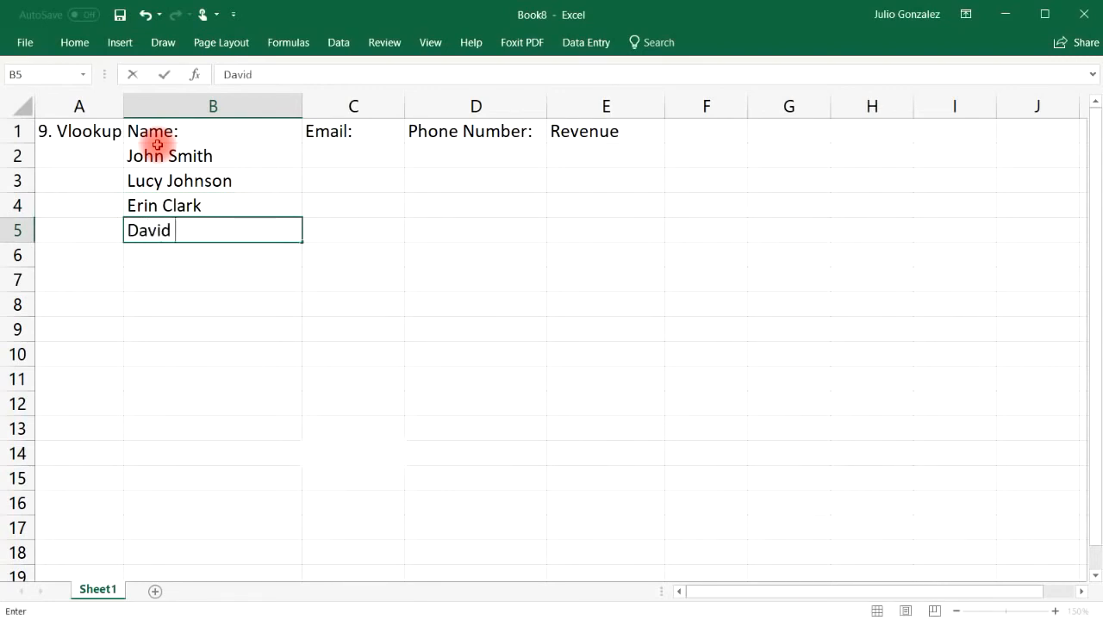
pyautogui.press('Return')
pyautogui.press('Return')
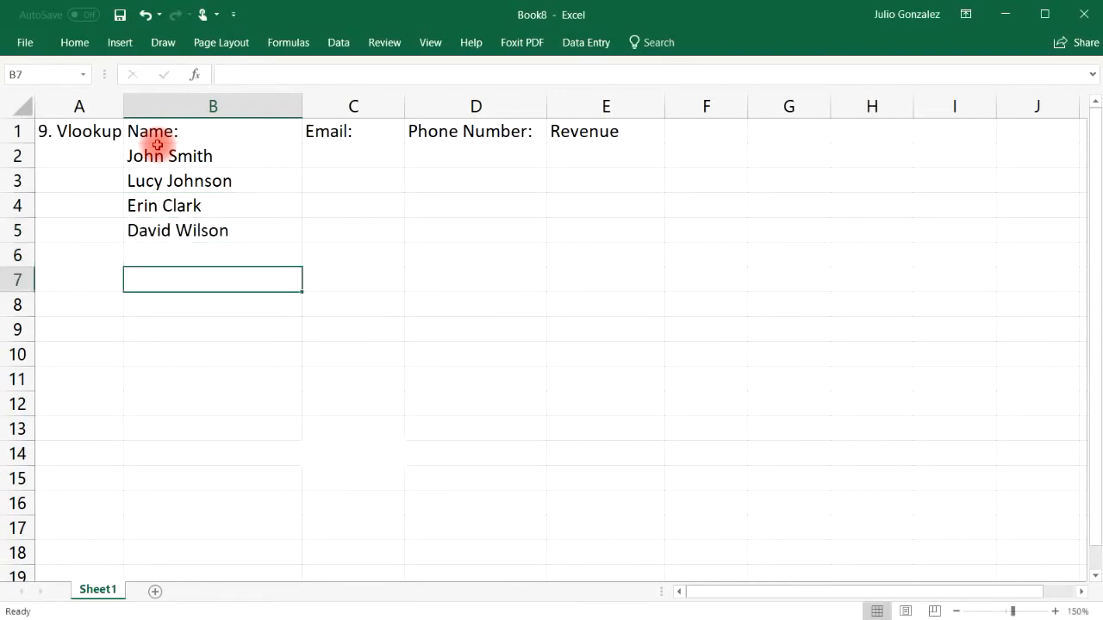
pyautogui.press('Up')
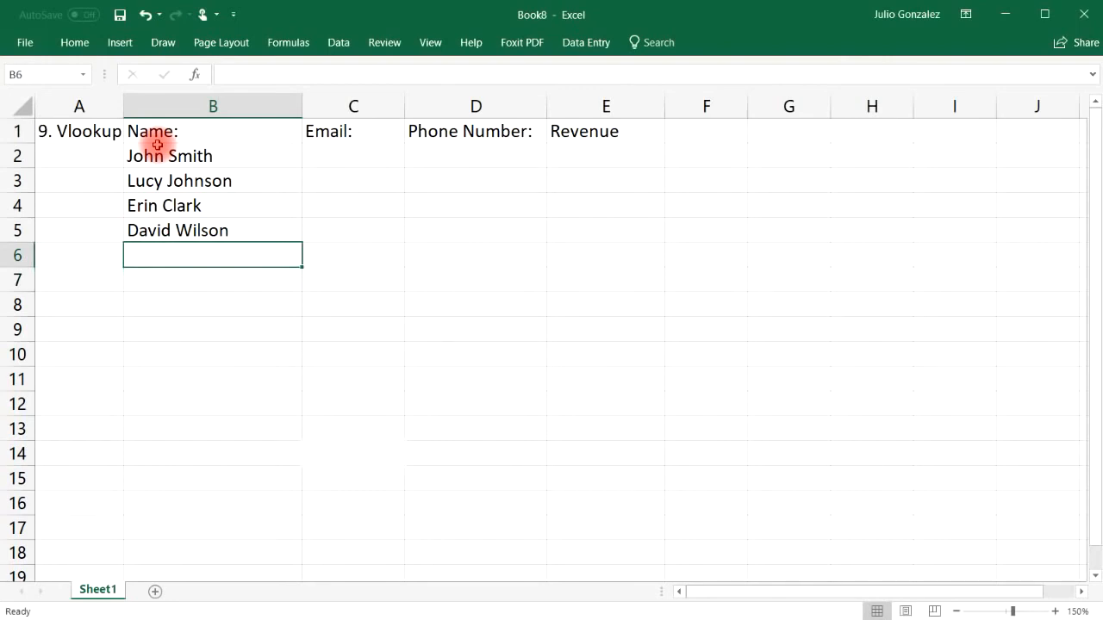
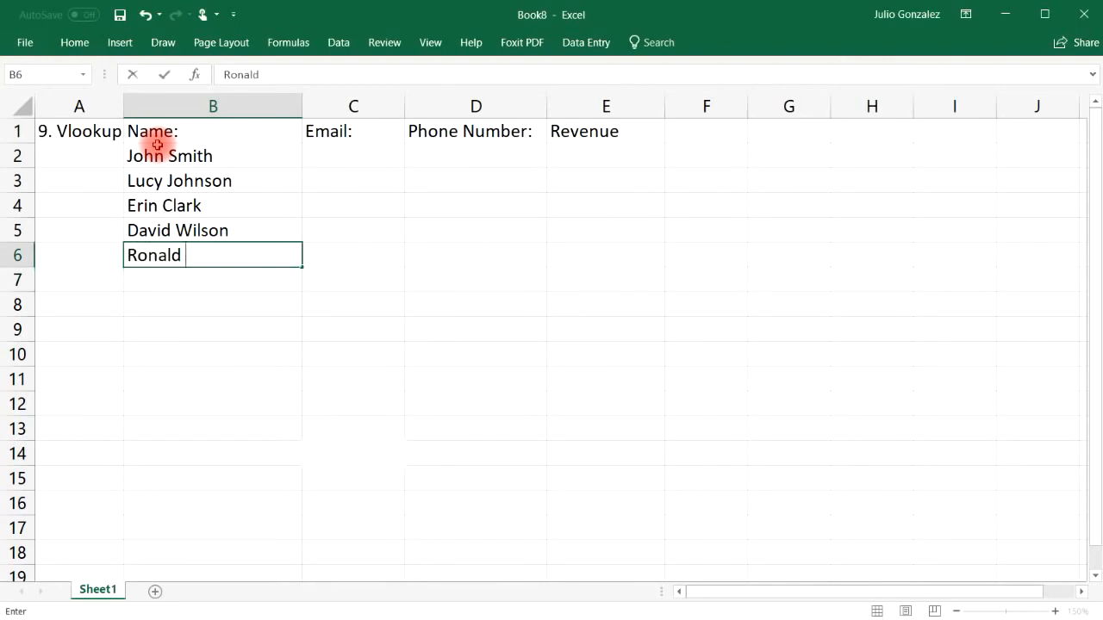
pyautogui.press('Up')
pyautogui.press('Up')
pyautogui.press('Up')
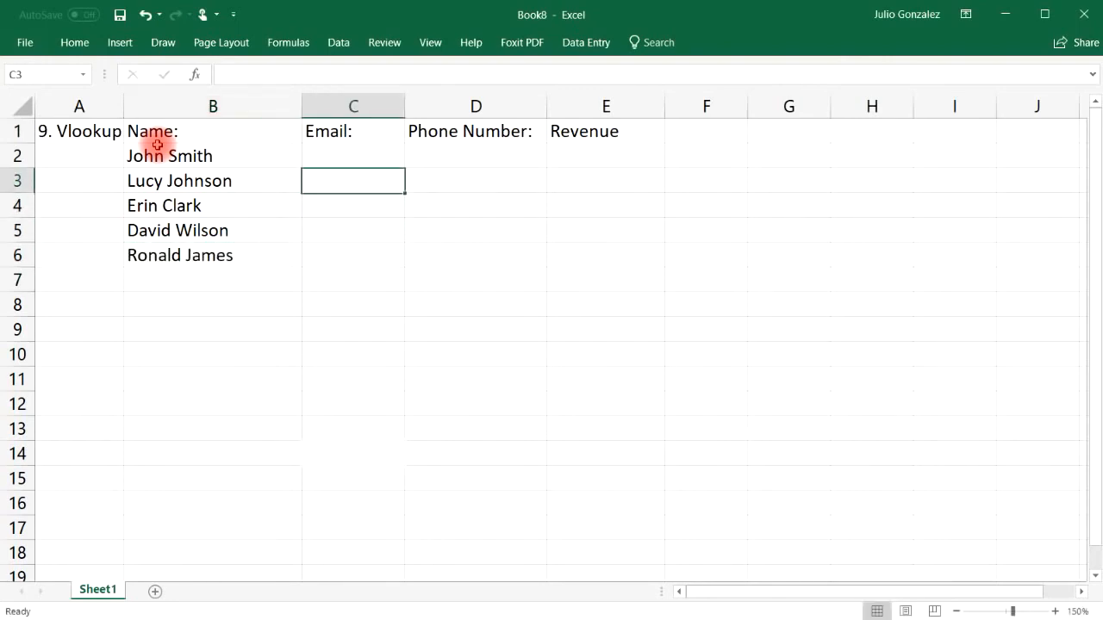
# Step: Narrow column B, widen column C, and enter the first two people's e-mail addresses
pyautogui.moveTo(301, 110); pyautogui.dragTo(249, 111)
pyautogui.moveTo(354, 105); pyautogui.dragTo(442, 105)
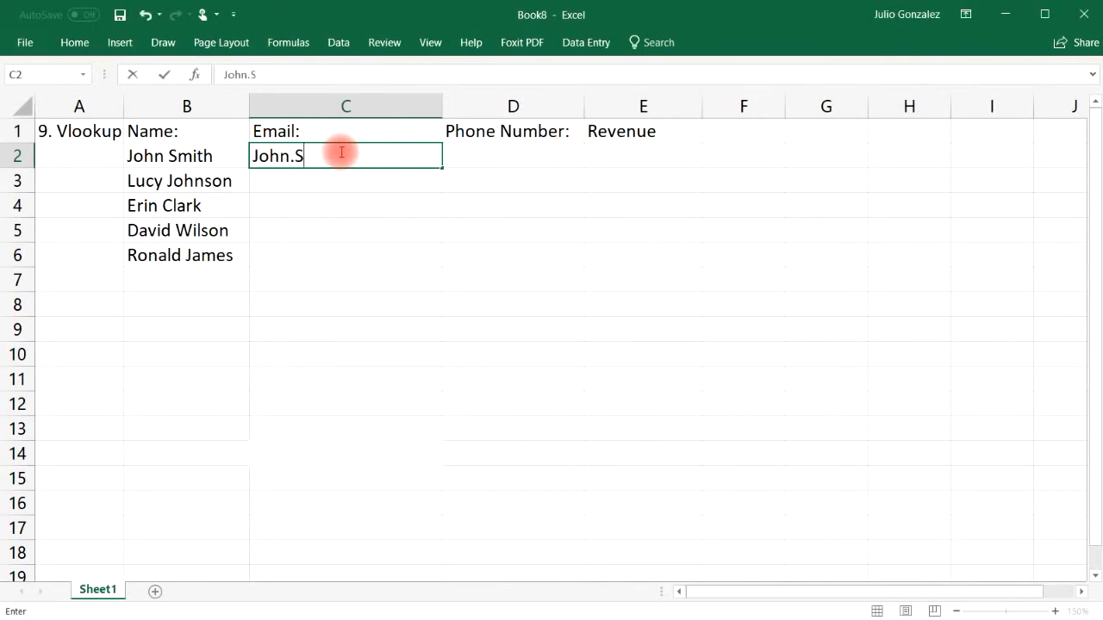
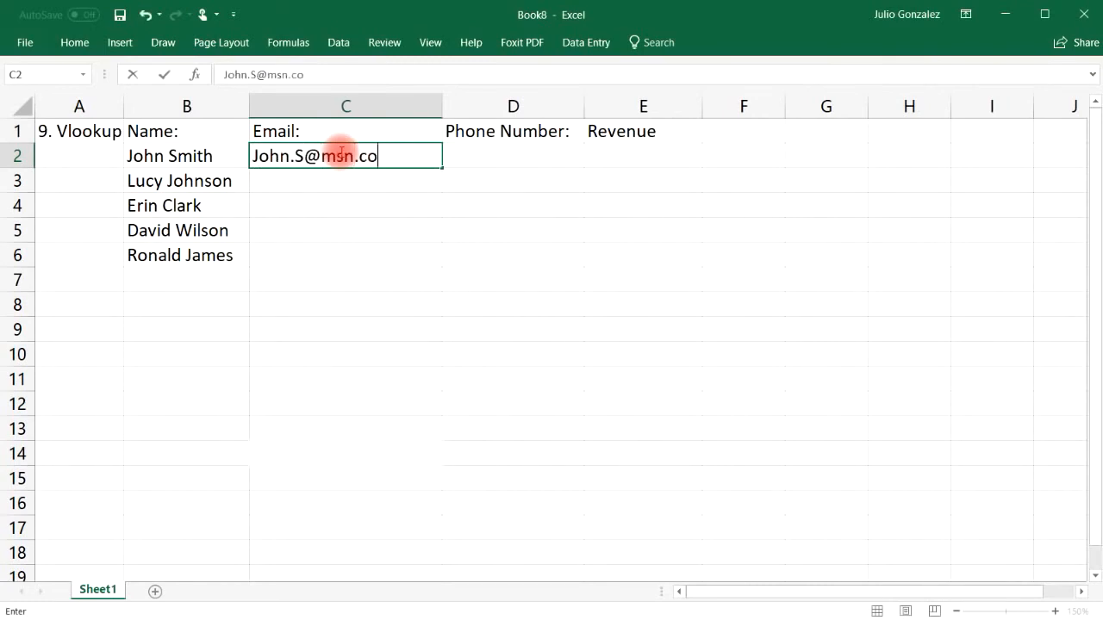
pyautogui.press('Return')
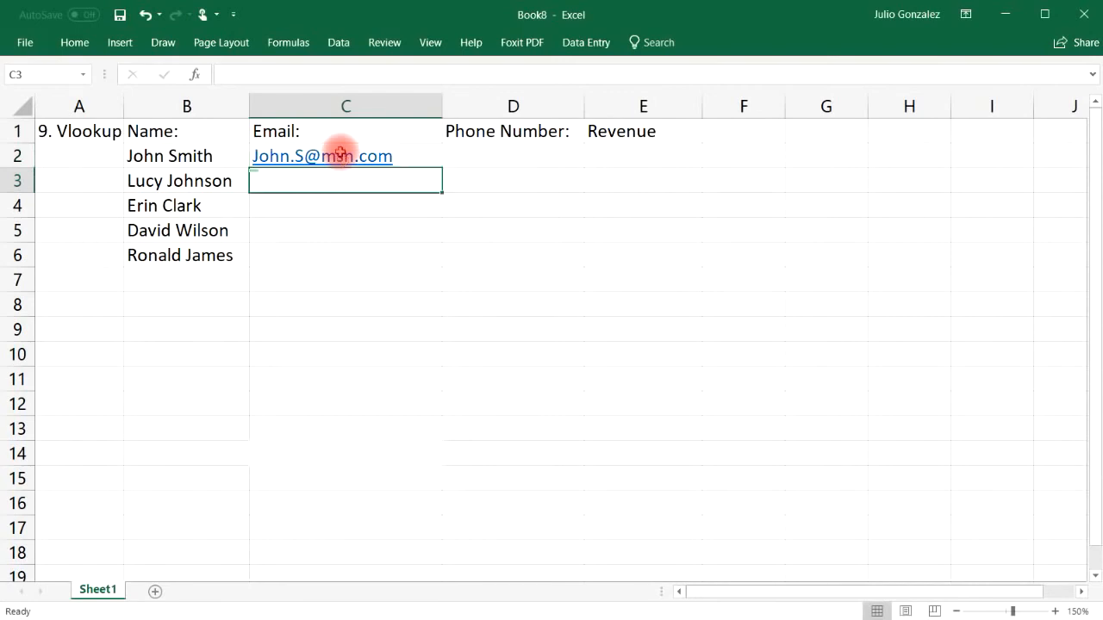
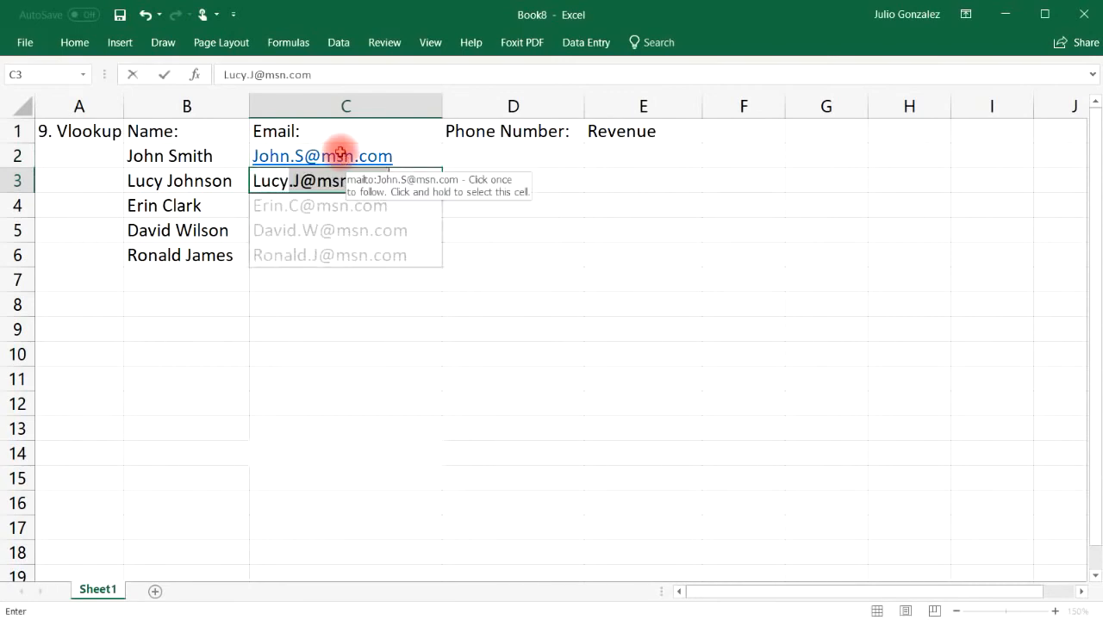
pyautogui.press('Tab')
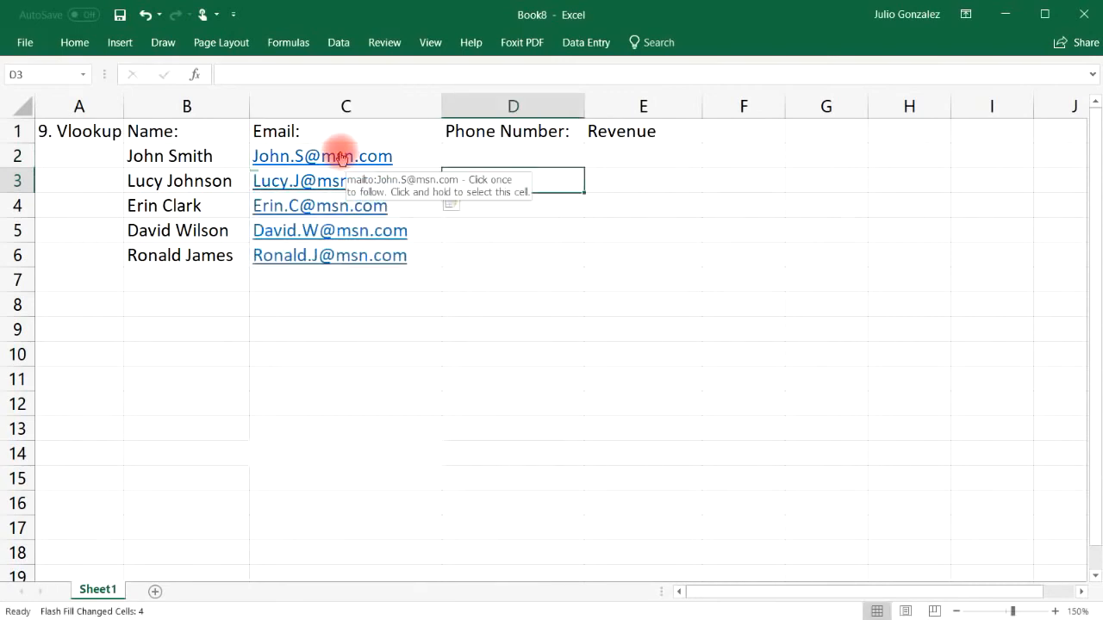
# Step: Undo Flash Fill's auto-filled addresses and change the second address's domain to live.com
pyautogui.moveTo(342, 163); pyautogui.dragTo(350, 216)
pyautogui.moveTo(357, 255); pyautogui.dragTo(378, 198)
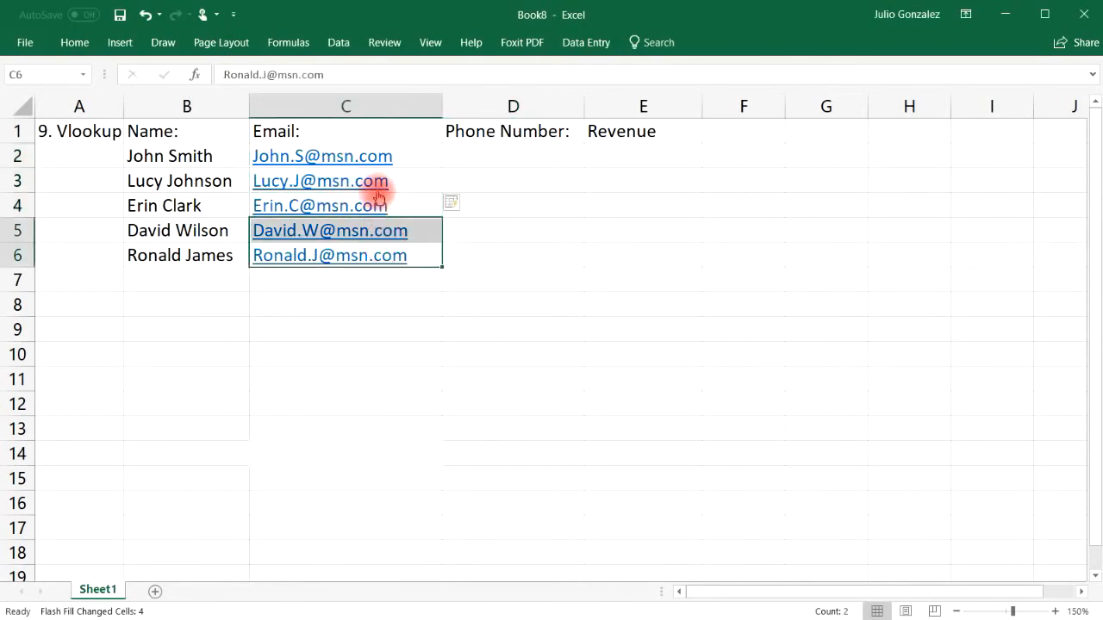
pyautogui.click(147, 15)
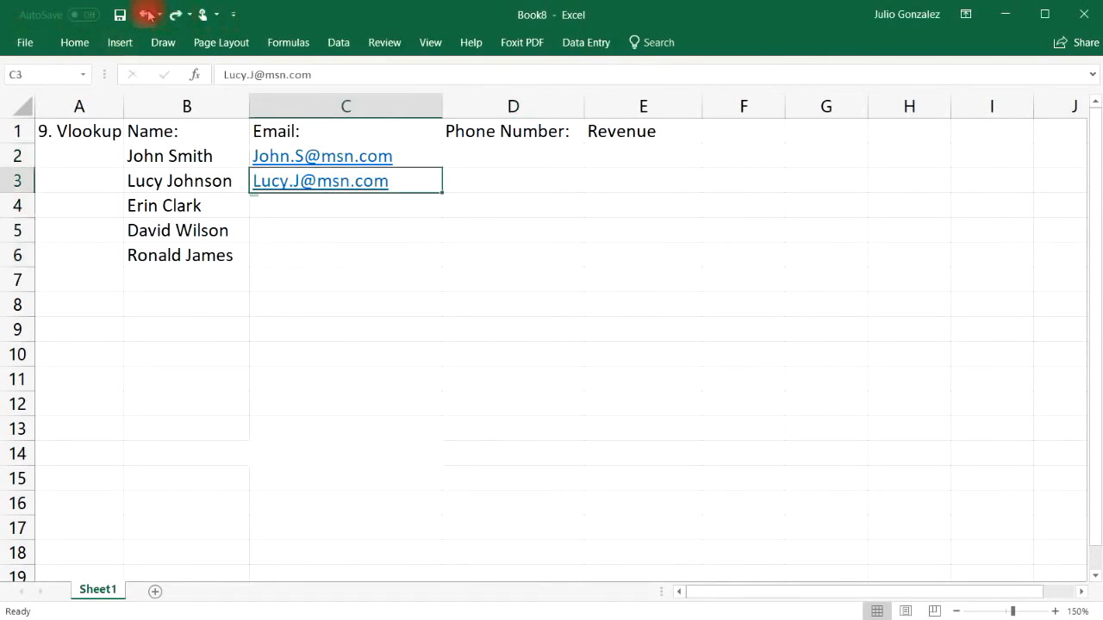
pyautogui.doubleClick(390, 178)
pyautogui.press('BackSpace')
pyautogui.press('BackSpace')
pyautogui.press('BackSpace')
pyautogui.press('BackSpace')
pyautogui.press('BackSpace')
pyautogui.press('BackSpace')
pyautogui.press('BackSpace')
pyautogui.write('live.com')
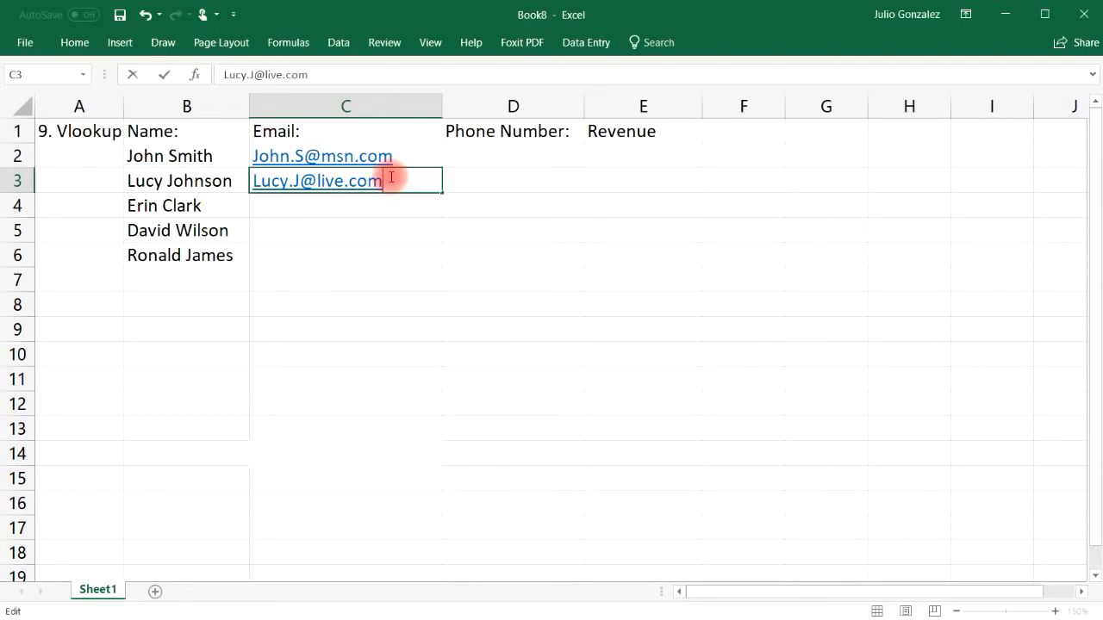
pyautogui.click(332, 203)
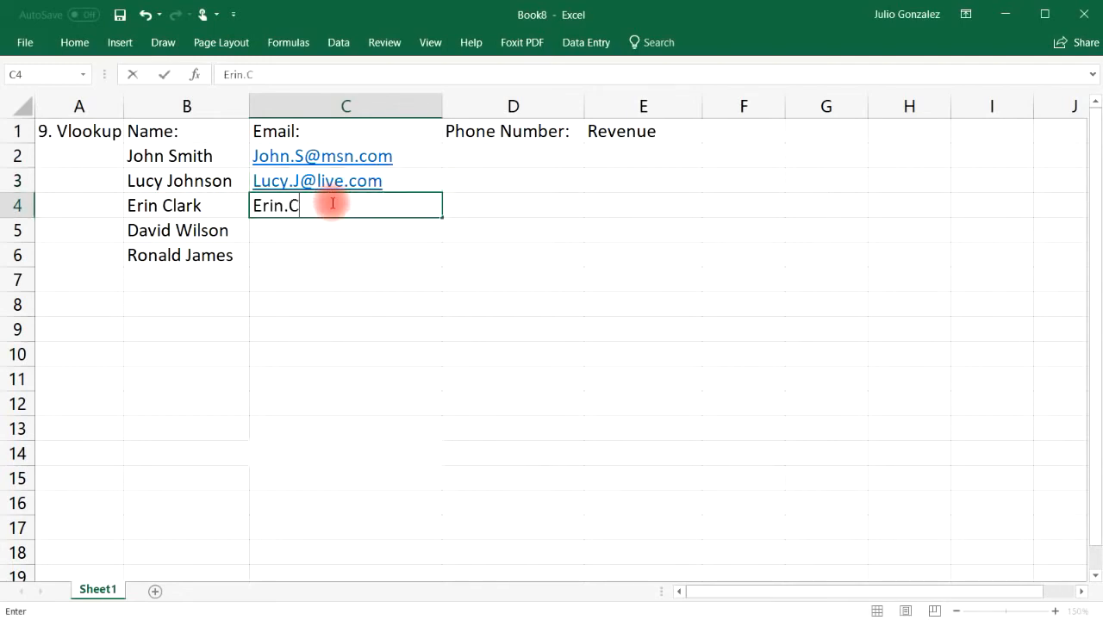
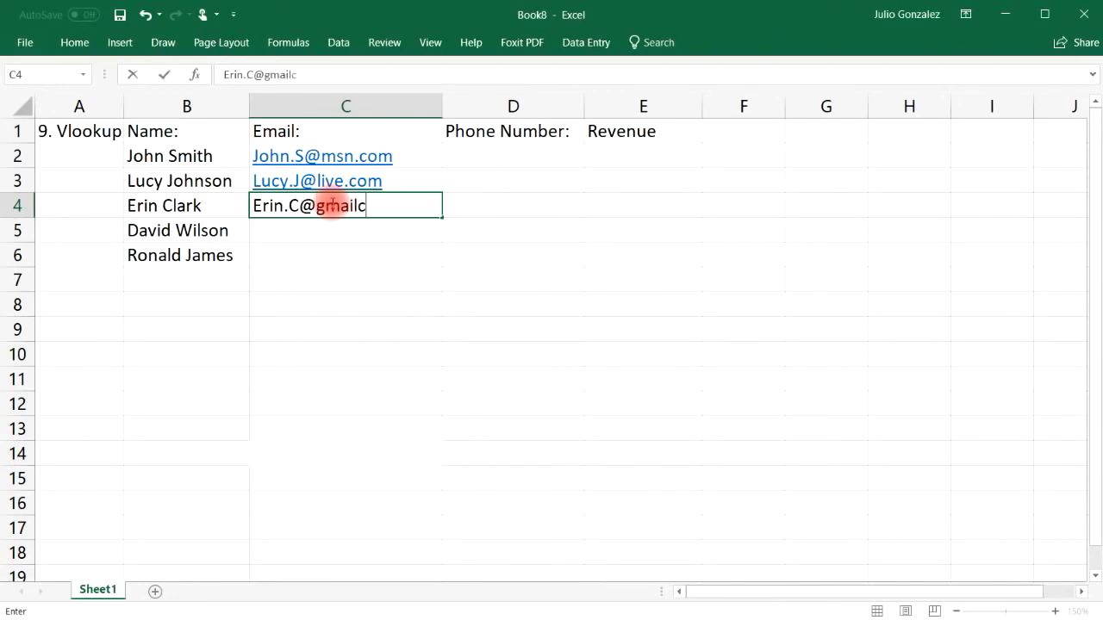
# Step: Enter e-mail addresses for the third, fourth and fifth people
pyautogui.press('Return')
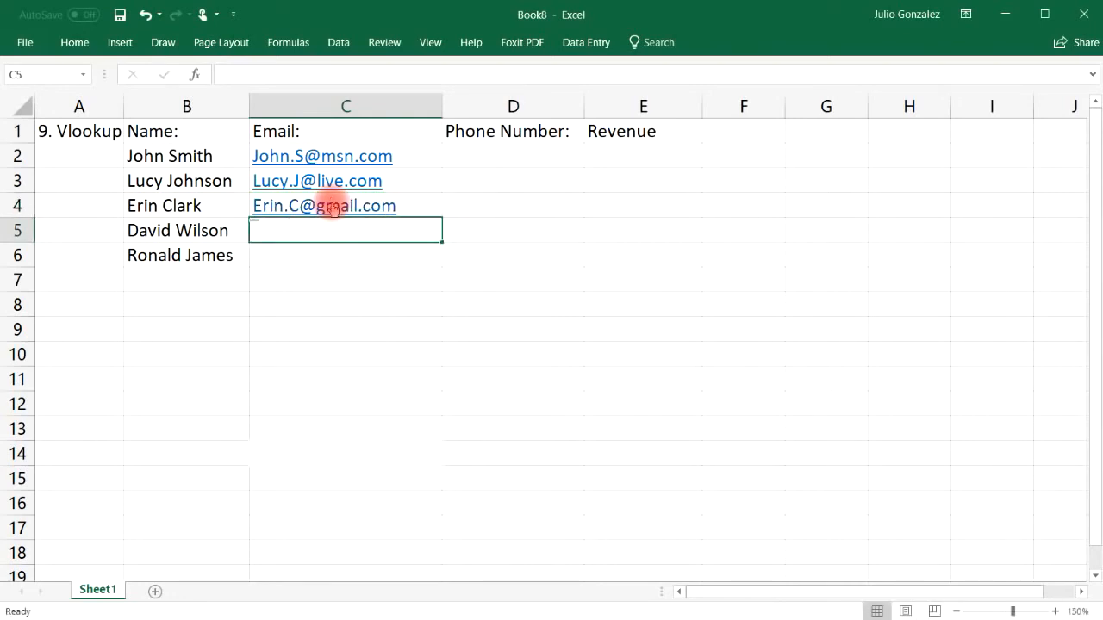
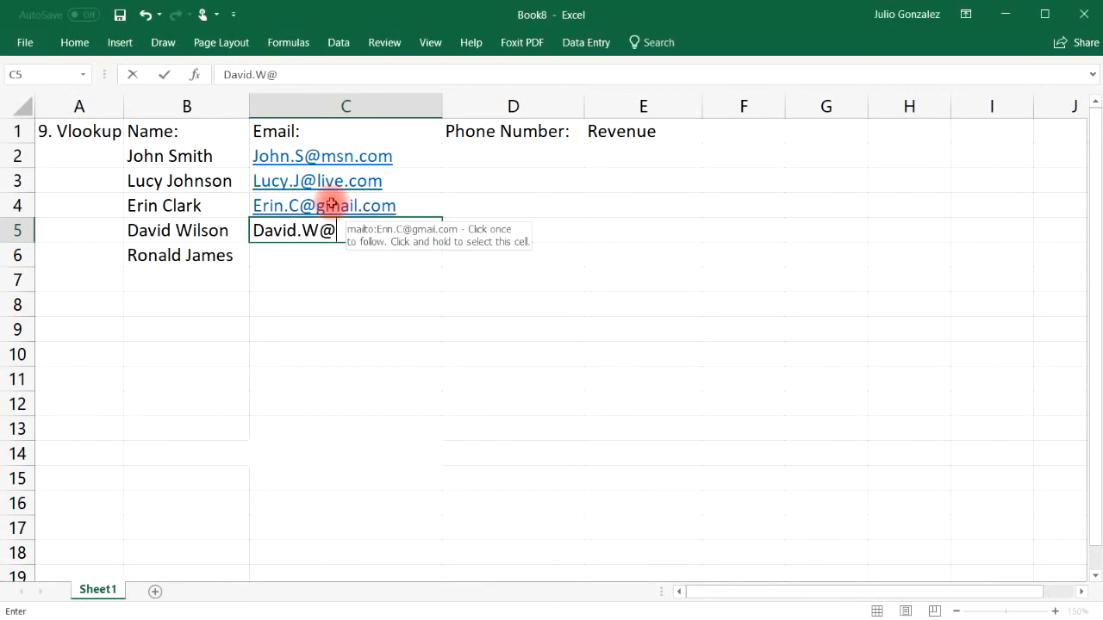
pyautogui.press('Return')
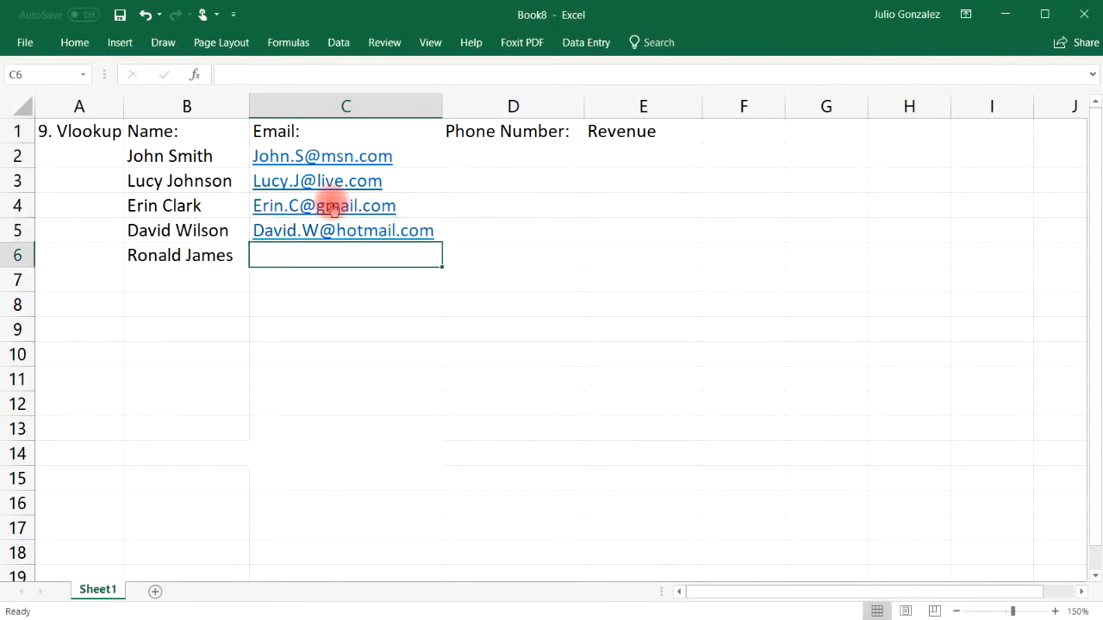
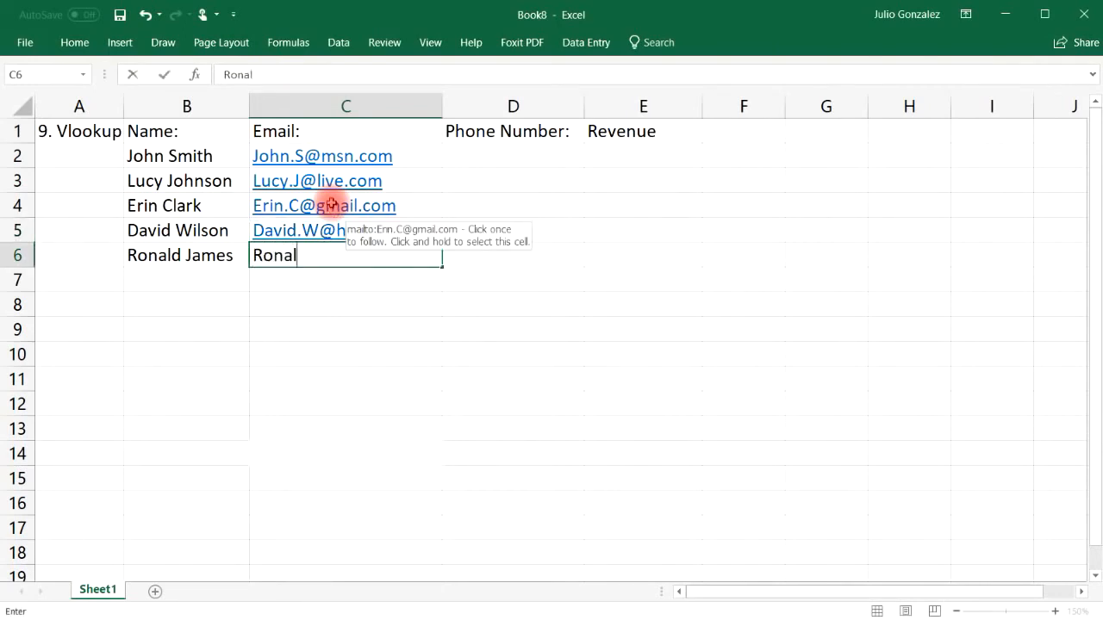
pyautogui.press('Tab')
pyautogui.press('Up')
pyautogui.press('Up')
pyautogui.press('Up')
pyautogui.press('Up')
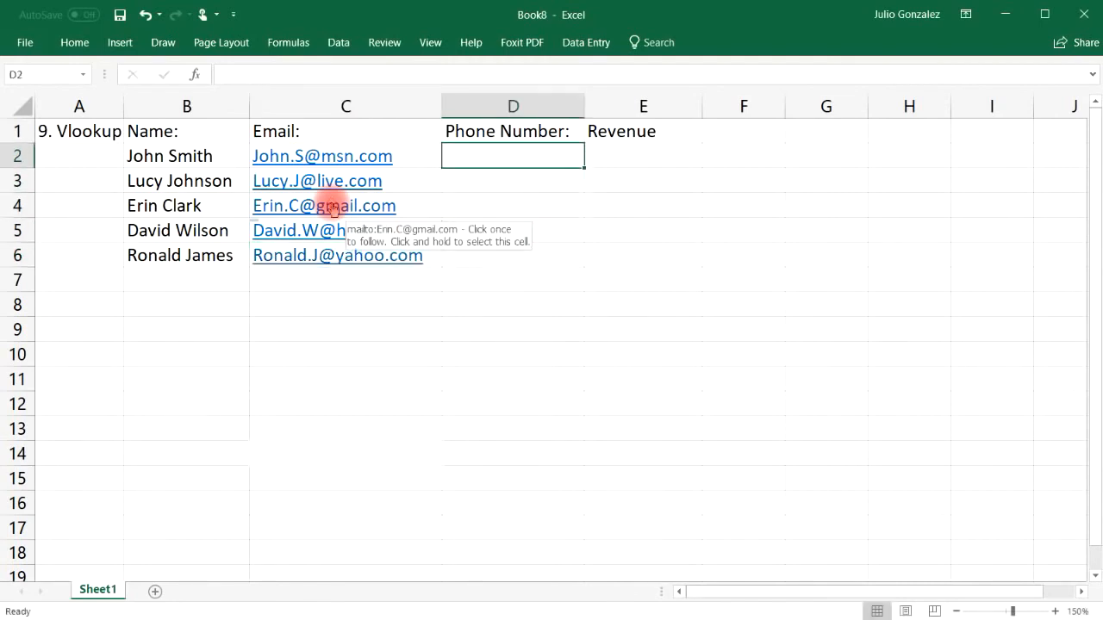
# Step: Enter phone numbers for the first two people, fixing a typo
pyautogui.write('24')
pyautogui.press('BackSpace')
pyautogui.press('BackSpace')
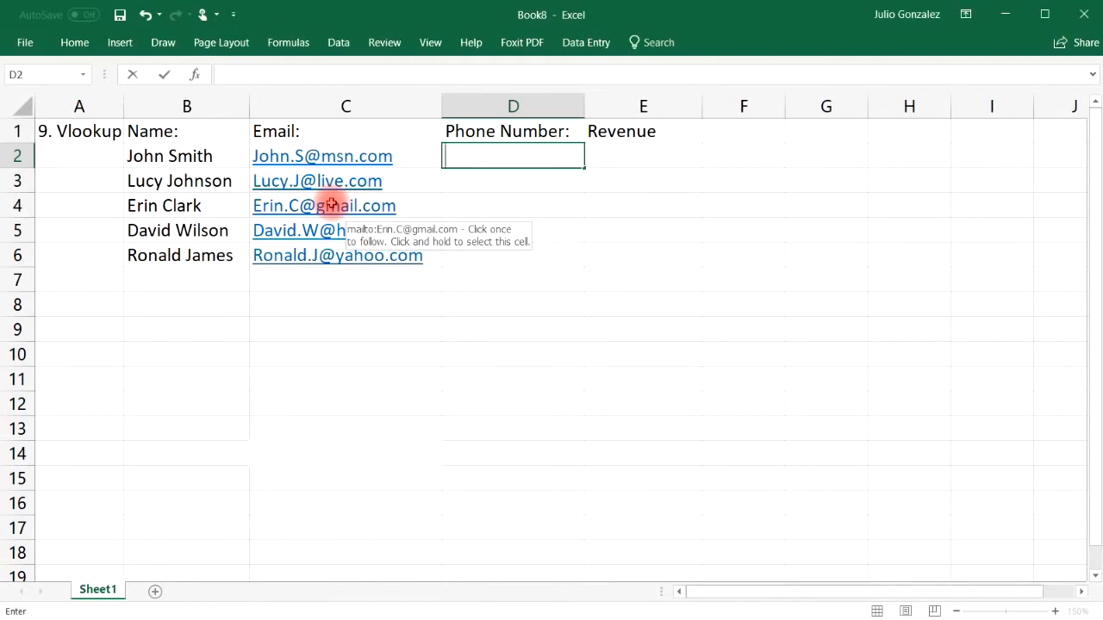
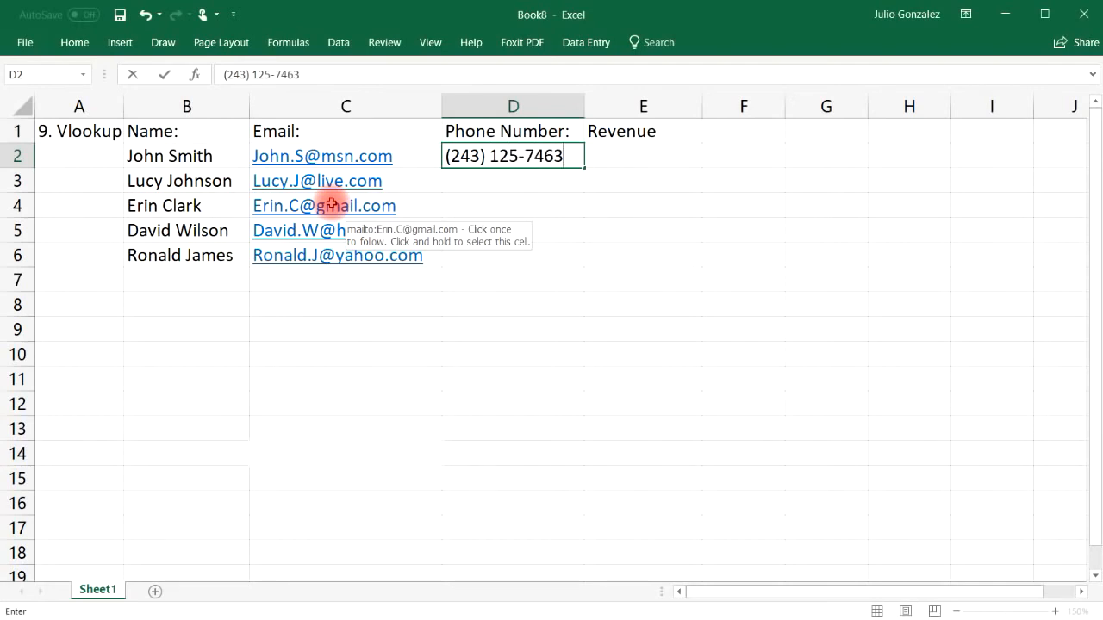
pyautogui.press('Return')
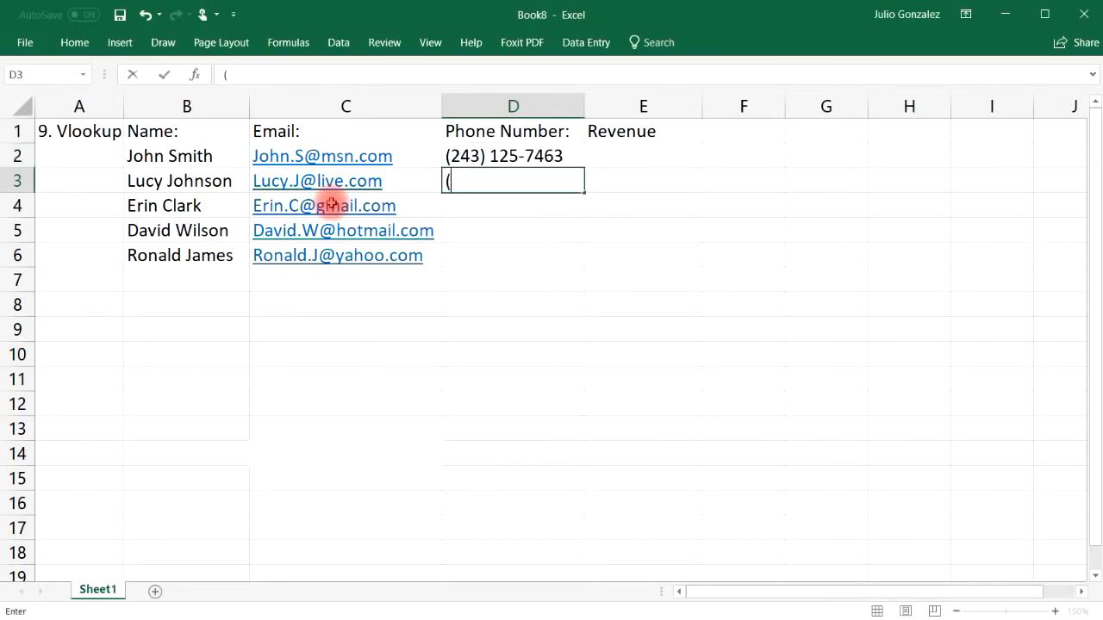
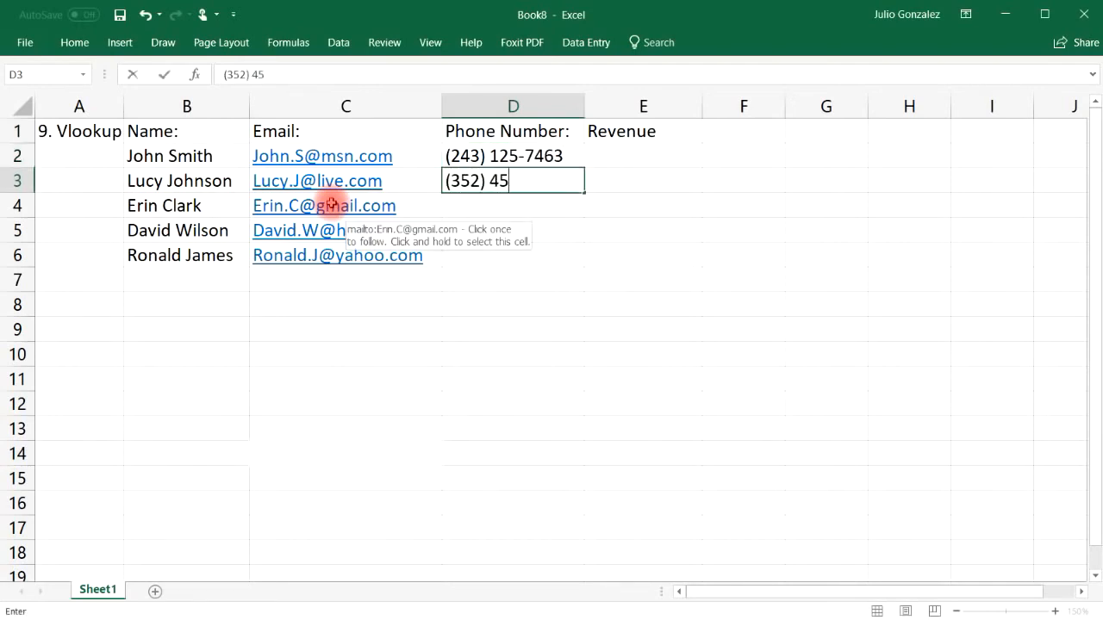
pyautogui.press('Return')
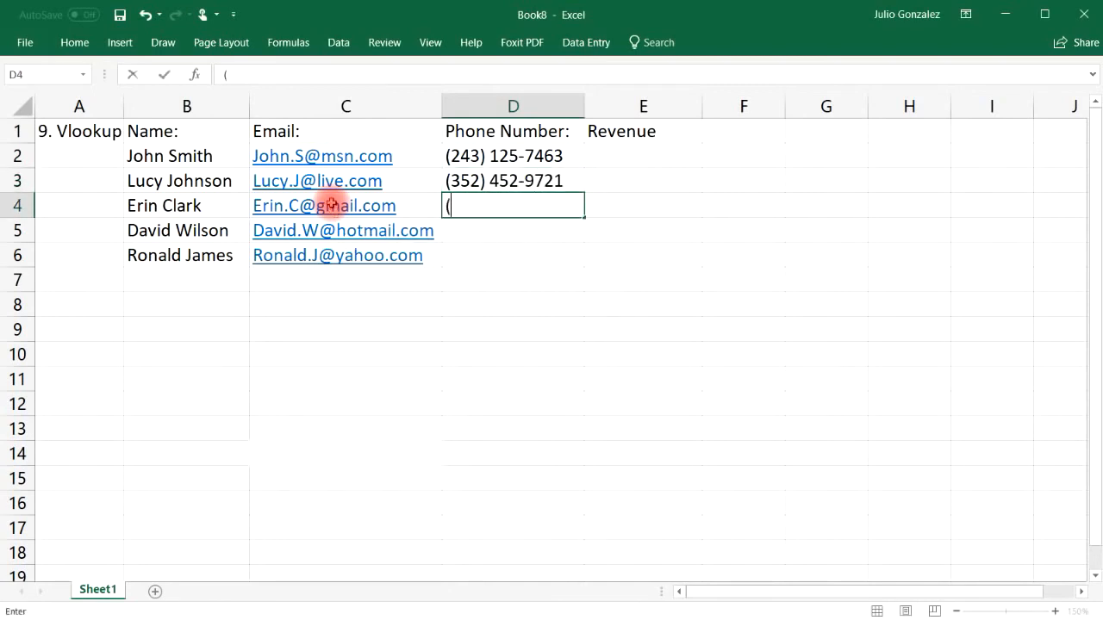
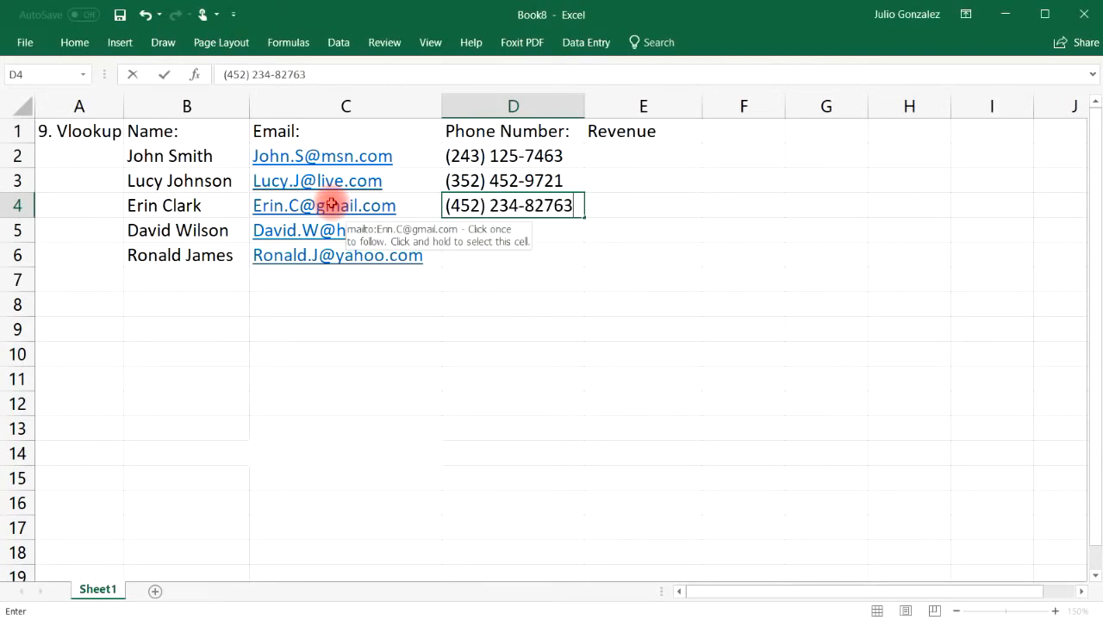
# Step: Enter phone numbers for the remaining three people, correcting mistyped digits
pyautogui.press('Return')
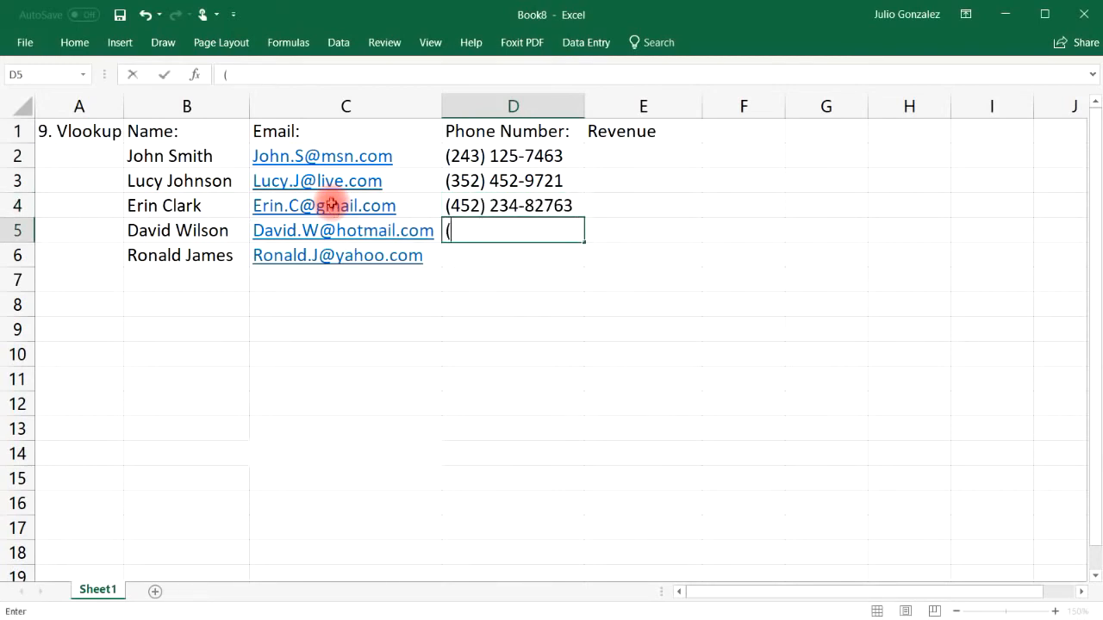
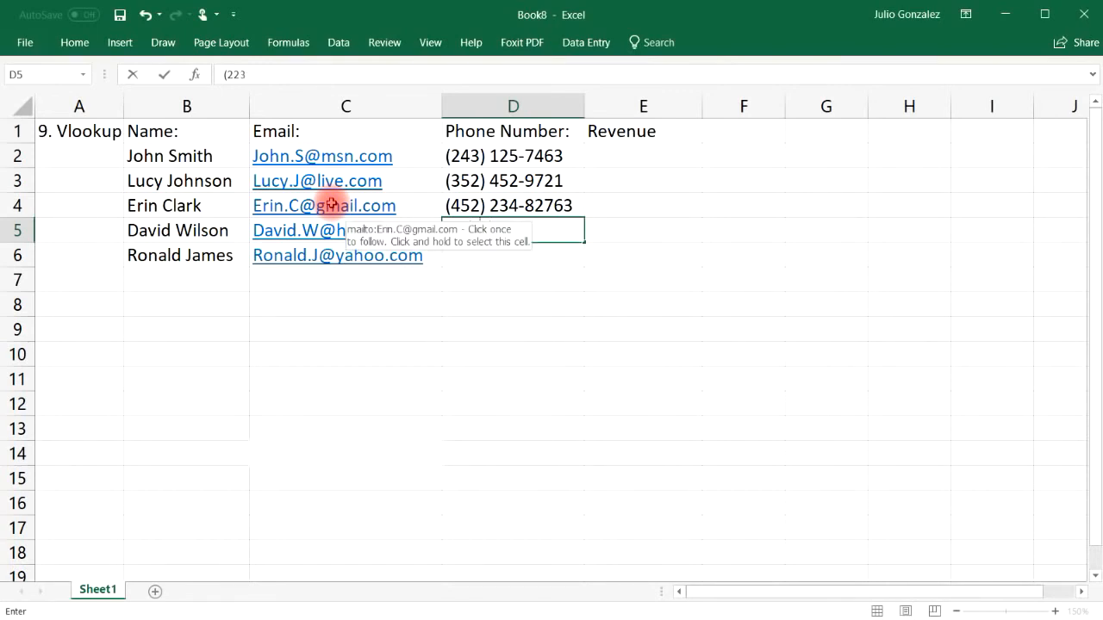
pyautogui.press('Return')
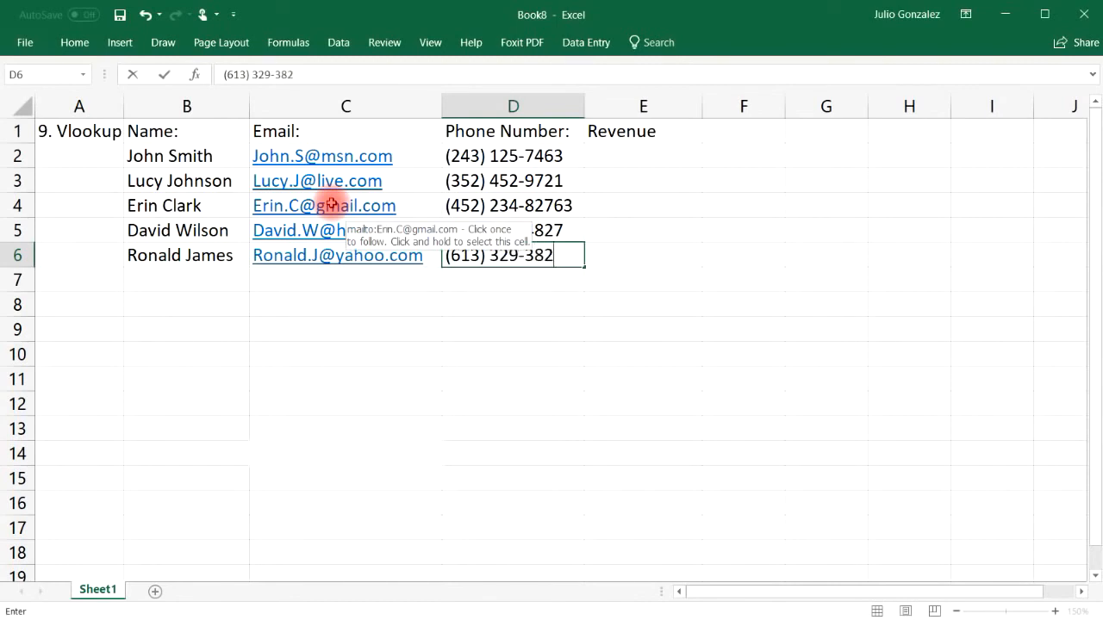
pyautogui.press('Tab')
pyautogui.press('Up')
pyautogui.press('Up')
pyautogui.press('Up')
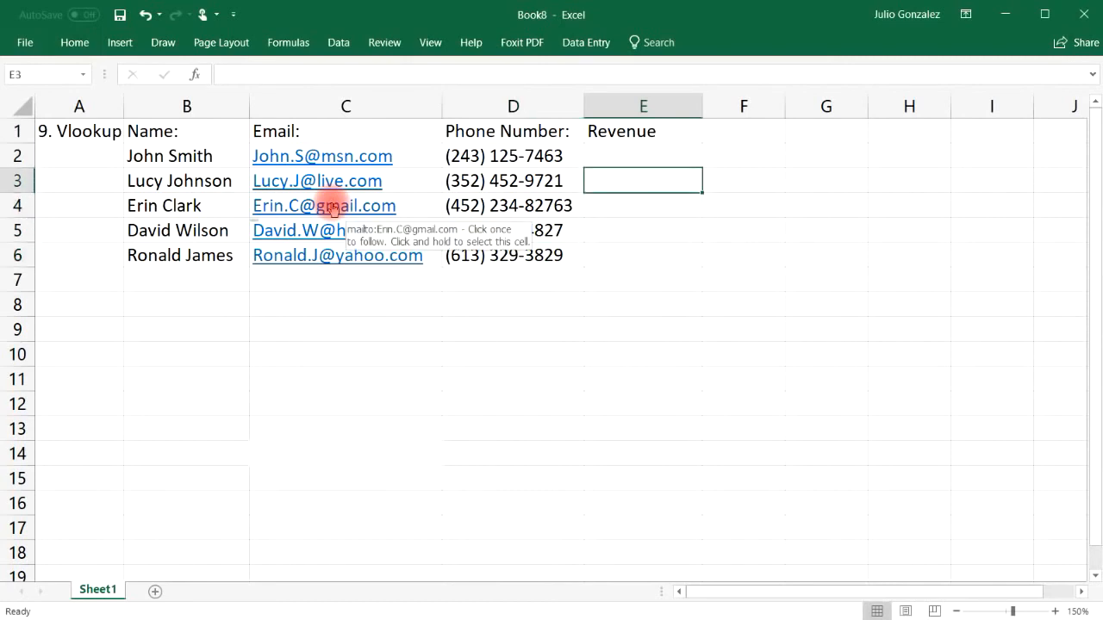
# Step: Enter revenues $56,000, $74,000, $82,000, $93,000 and $47,000 into E2:E6
pyautogui.press('Up')
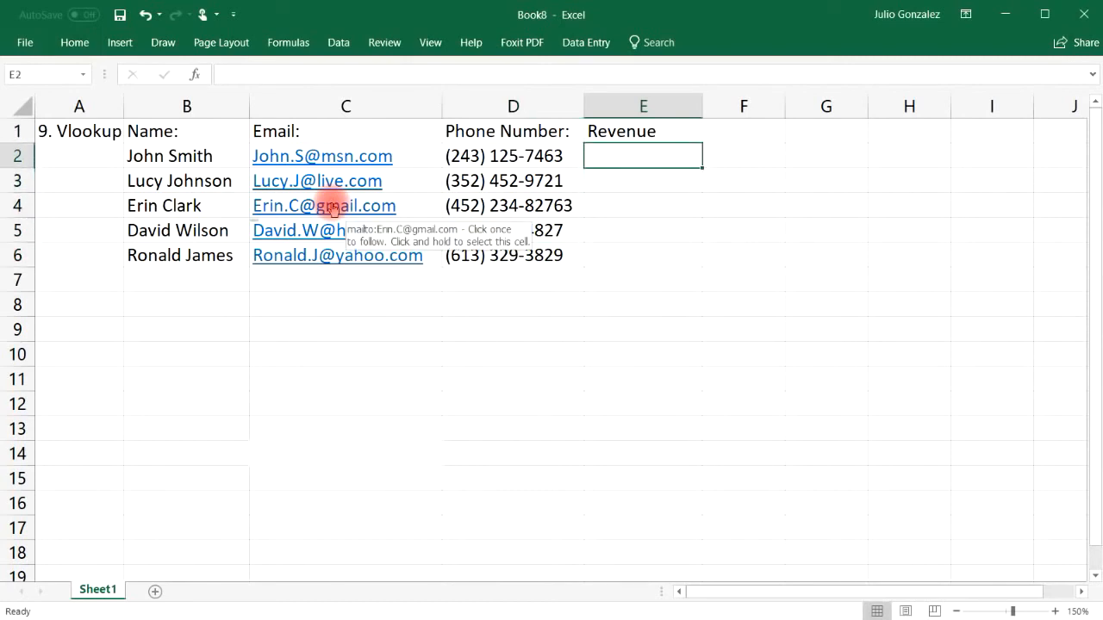
pyautogui.write('$56,000')
pyautogui.press('Return')
pyautogui.write('$7')
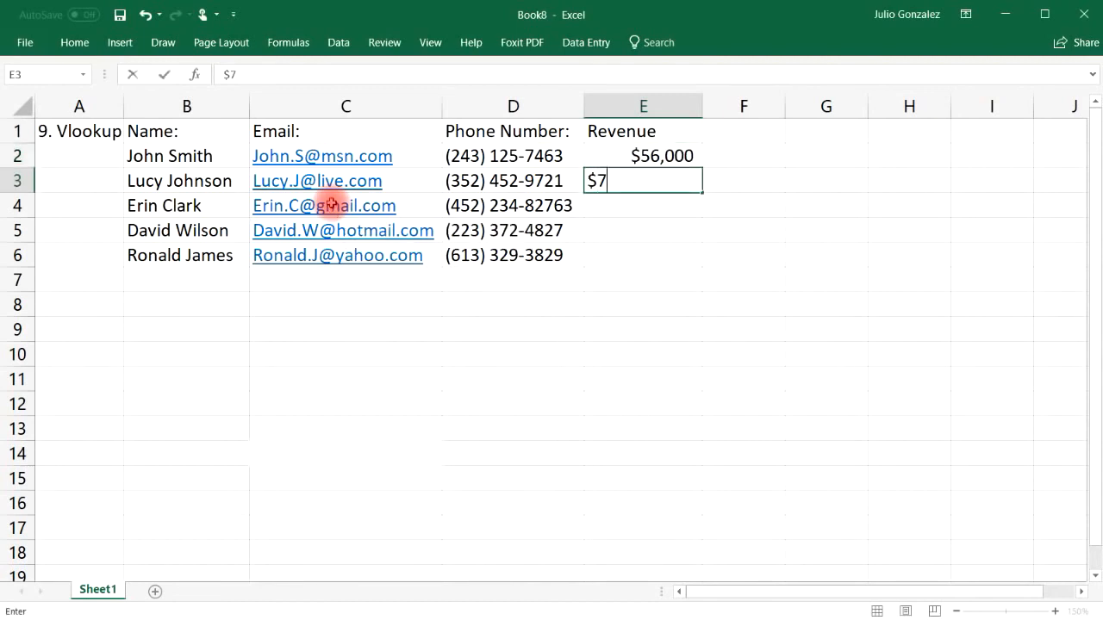
pyautogui.write('4,000')
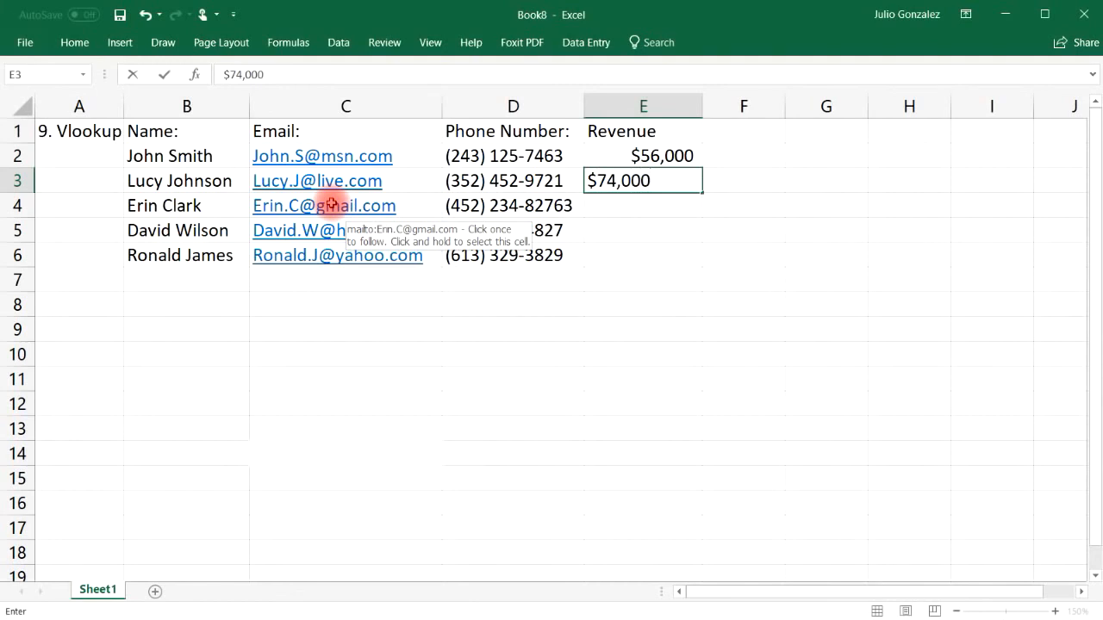
pyautogui.press('Return')
pyautogui.write('$82,000')
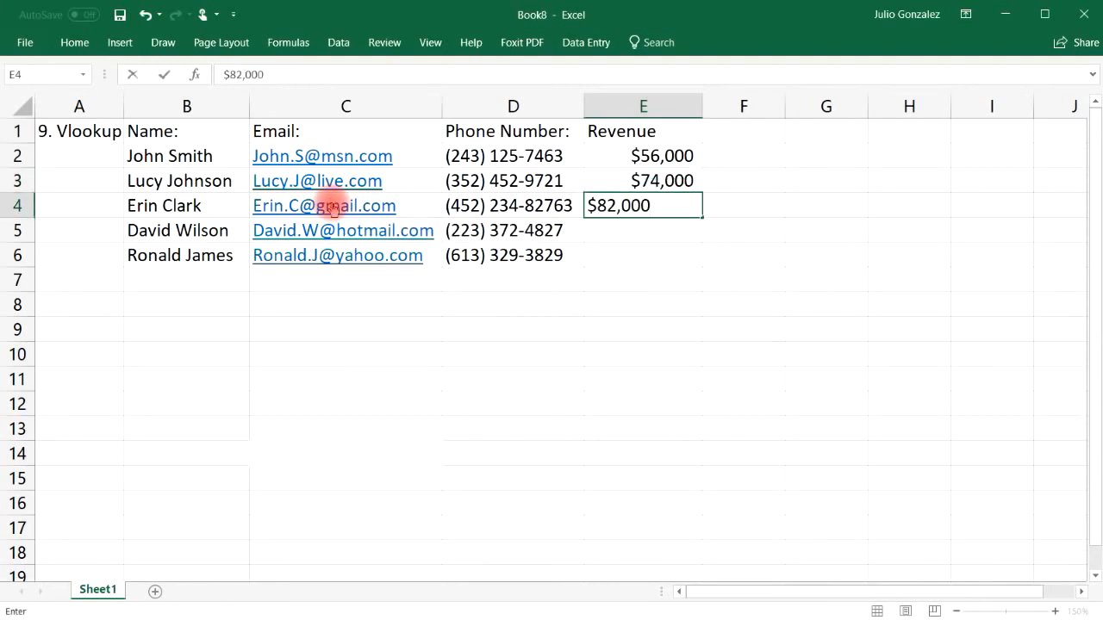
pyautogui.press('Return')
pyautogui.write('$93,000')
pyautogui.press('Return')
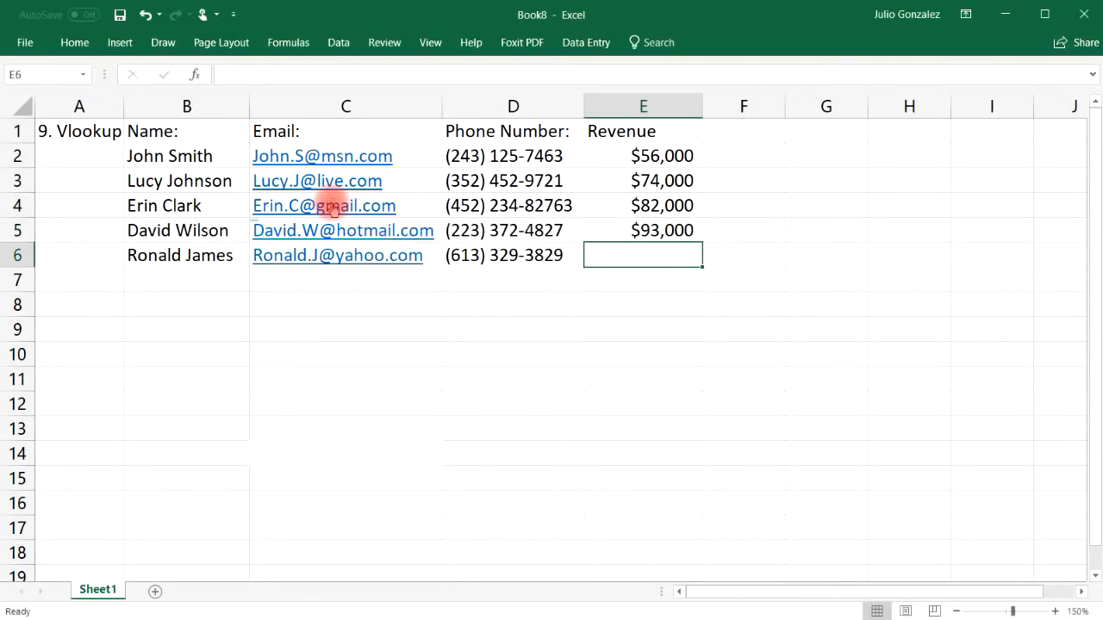
pyautogui.write('$47,000')
pyautogui.press('Tab')
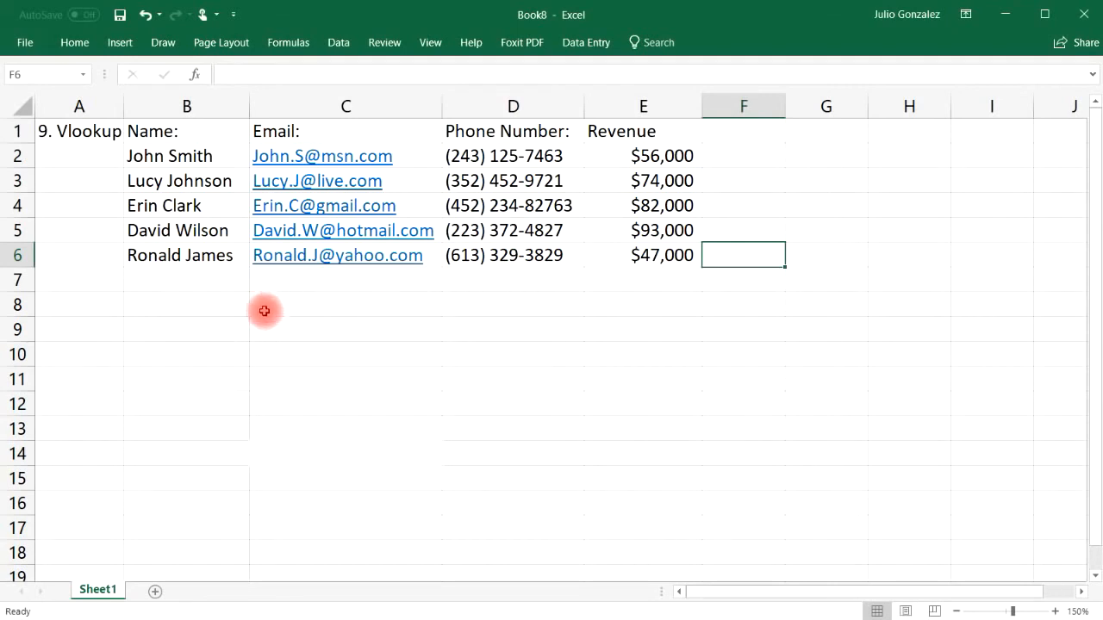
# Step: Type the labels Name:, Email:, Phone: and Revenue: down B8:B11
pyautogui.click(310, 306)
pyautogui.click(205, 310)
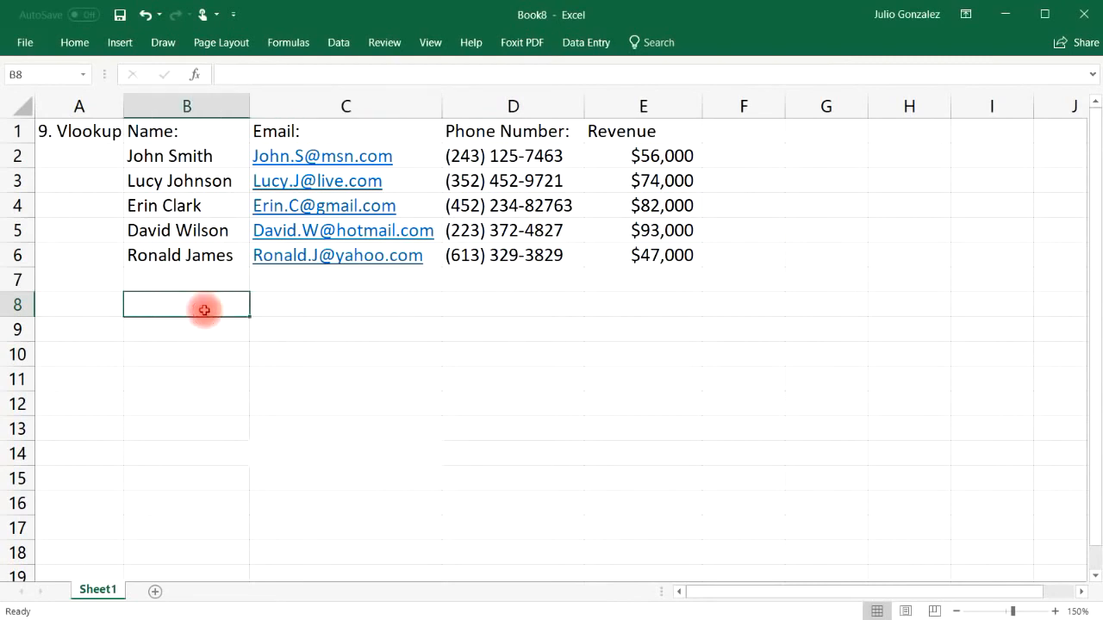
pyautogui.write('Name:')
pyautogui.press('Return')
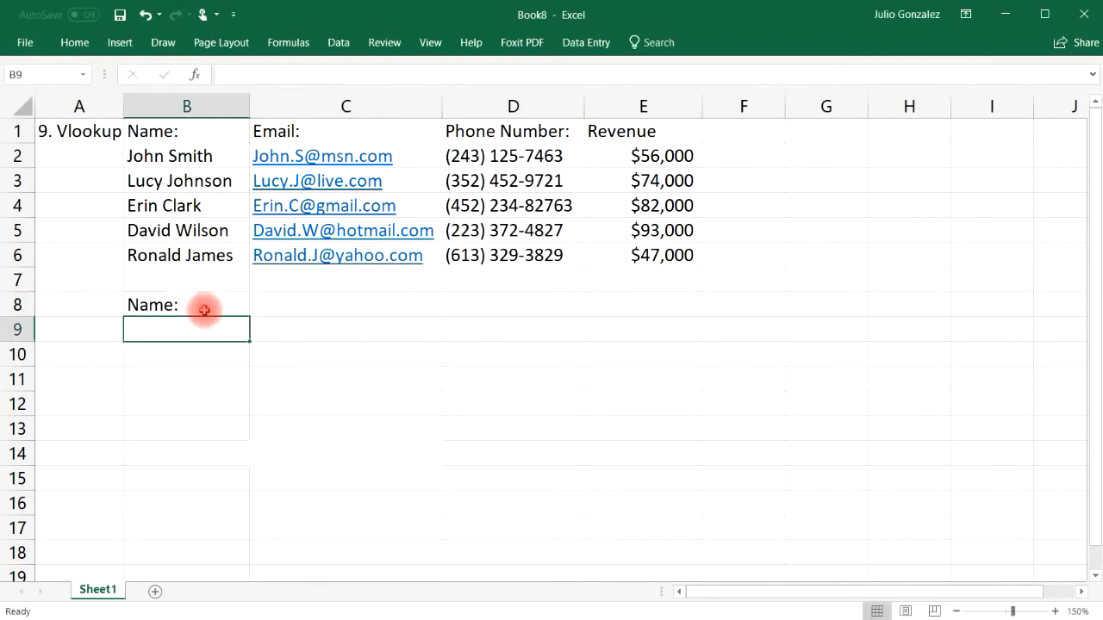
pyautogui.write('Email:')
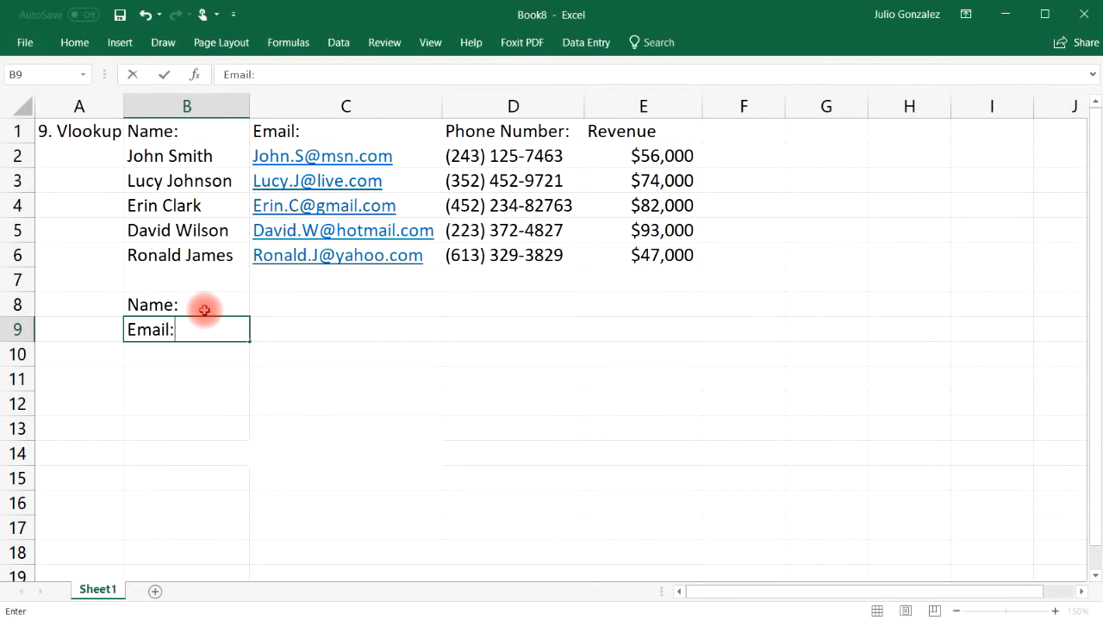
pyautogui.press('Return')
pyautogui.write('Phone')
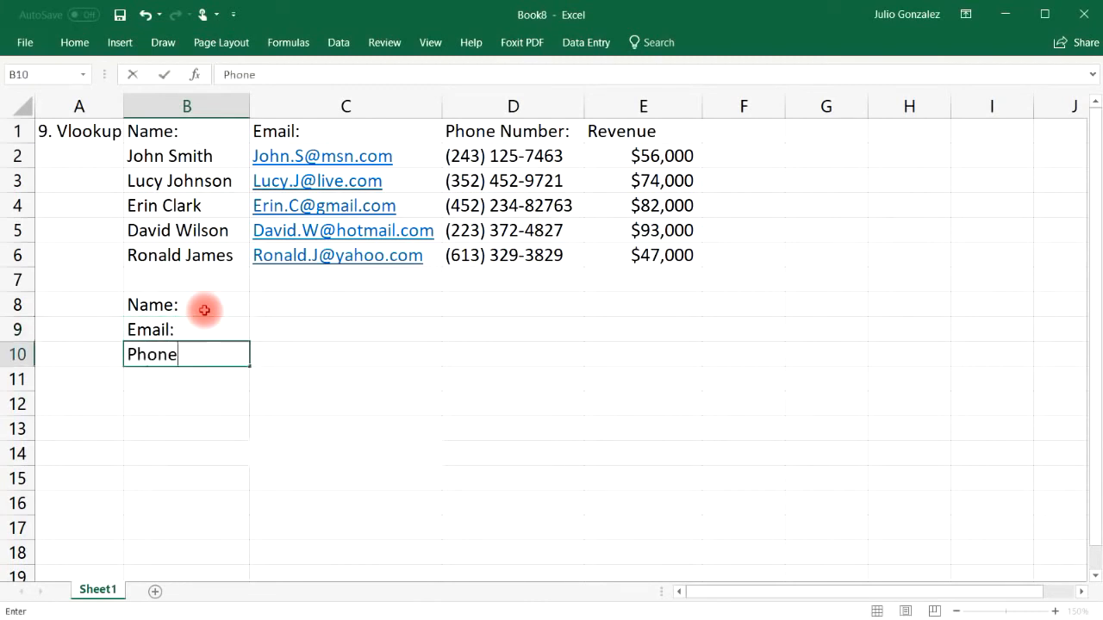
pyautogui.write(':')
pyautogui.press('Return')
pyautogui.write('Revenue')
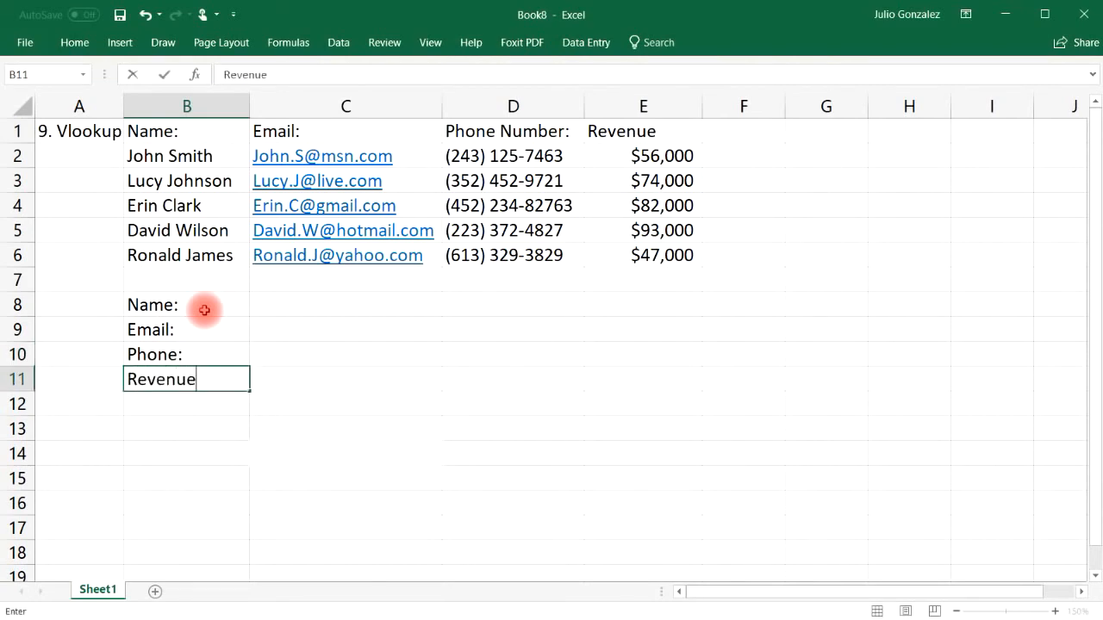
pyautogui.press('Tab')
# Step: Enter the first person's name in C8 as the lookup value
pyautogui.press('Up')
pyautogui.press('Up')
pyautogui.press('Up')
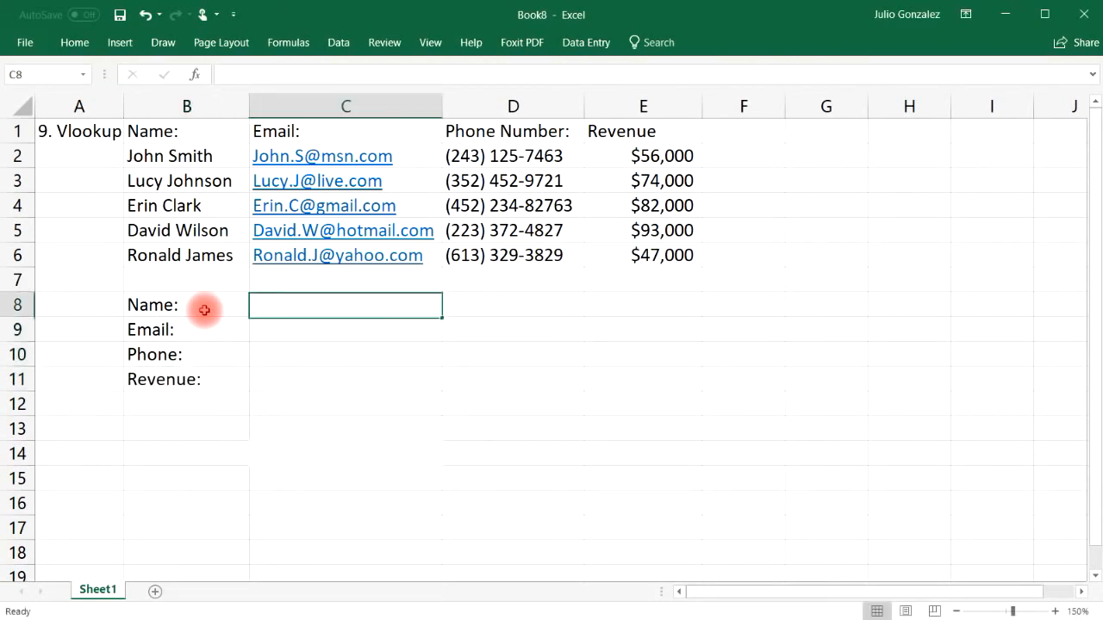
pyautogui.write('John S')
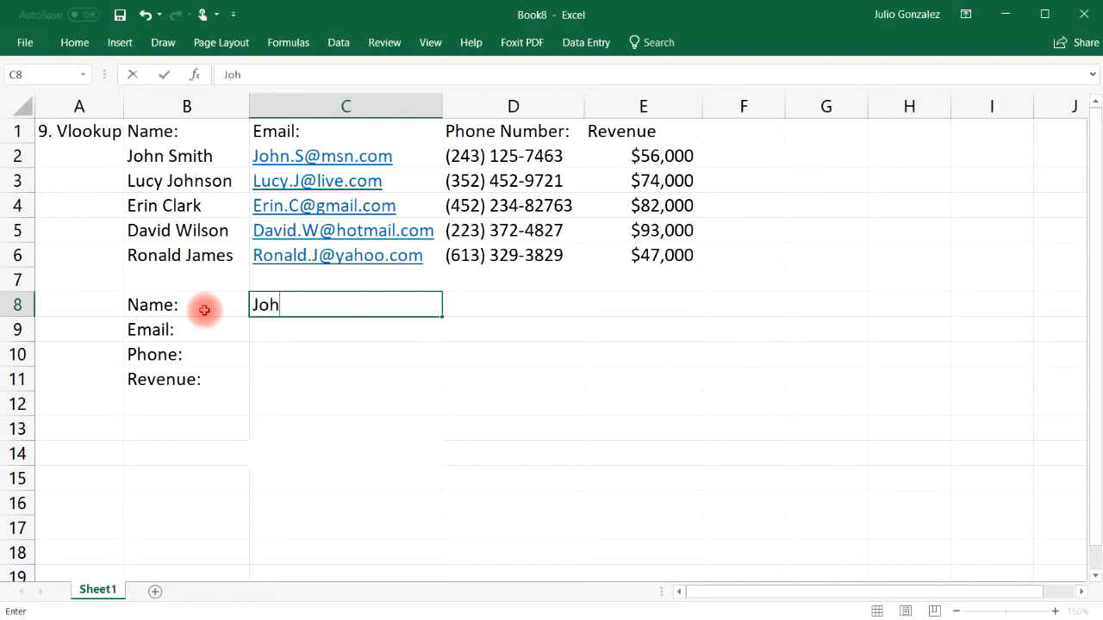
pyautogui.write('mith')
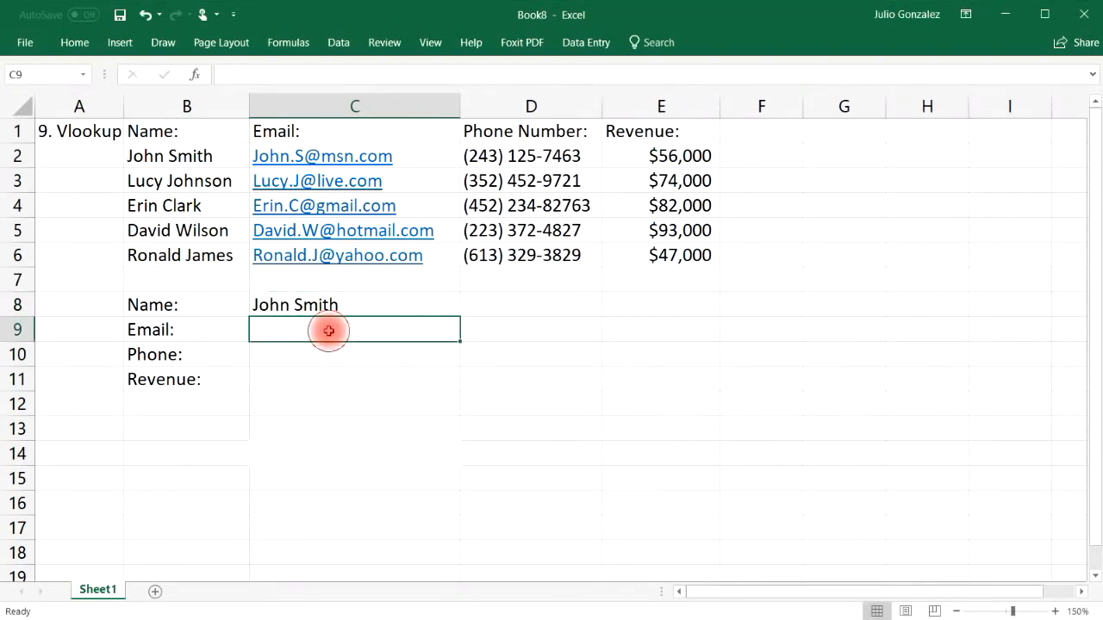
pyautogui.doubleClick(329, 331)
# Step: Enter =VLOOKUP(C8,B2:E6,2,FALSE) in C9 to return the person's e-mail
pyautogui.write('=')
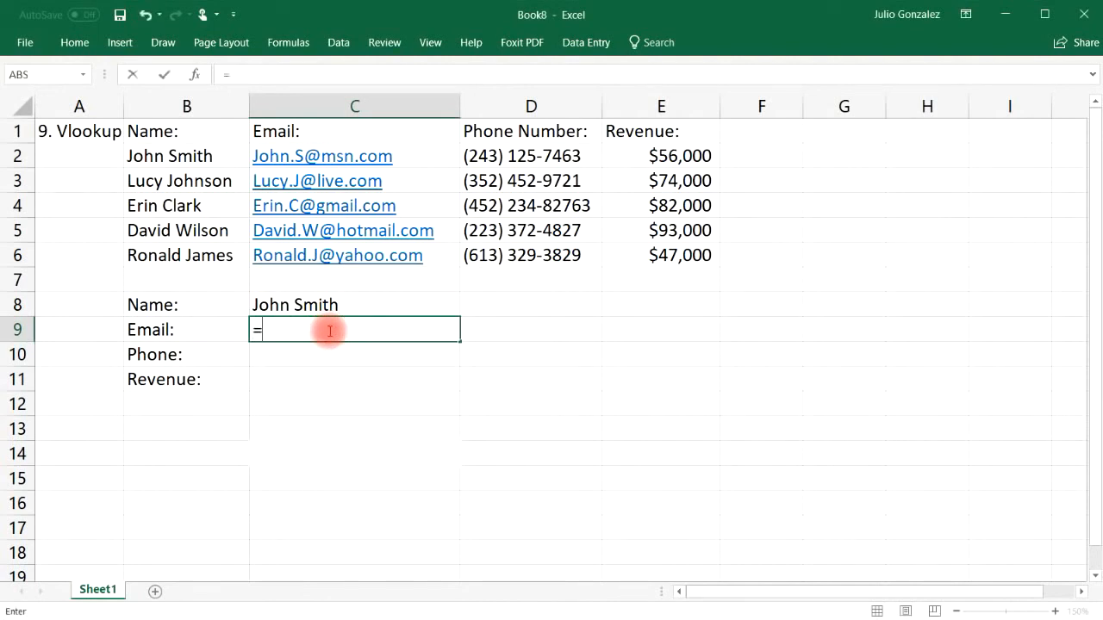
pyautogui.write('vlook')
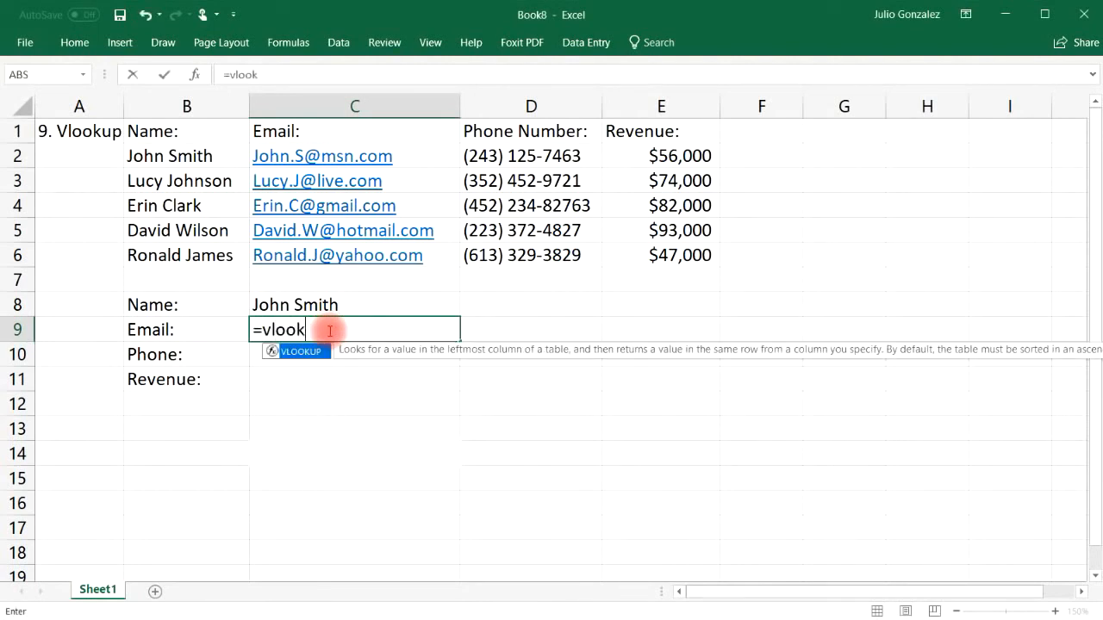
pyautogui.write('up(')
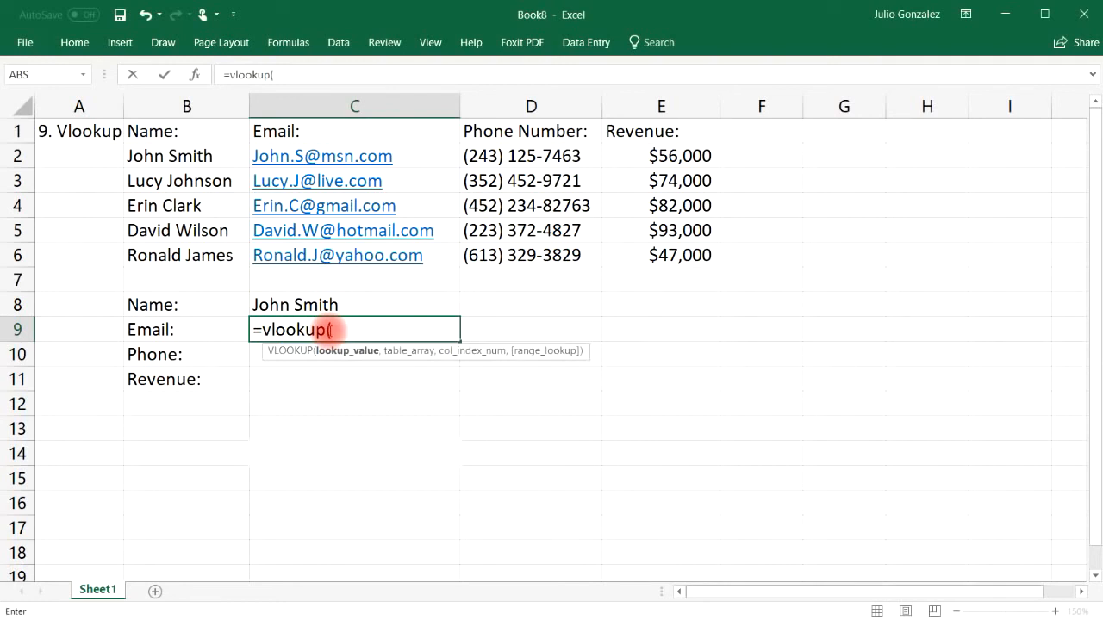
pyautogui.click(334, 298)
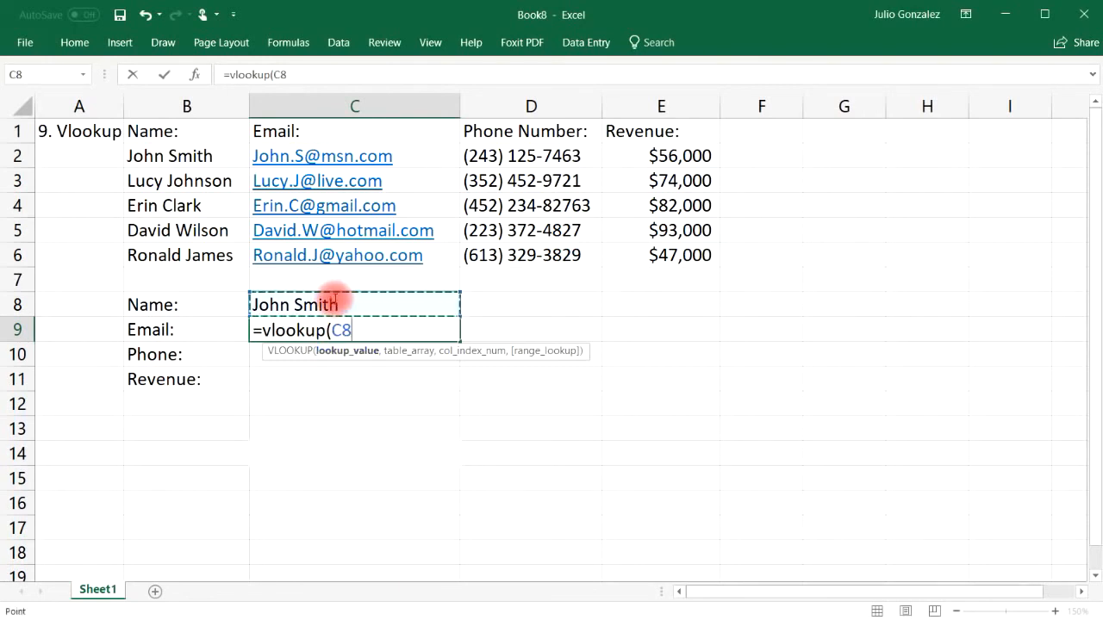
pyautogui.write(',')
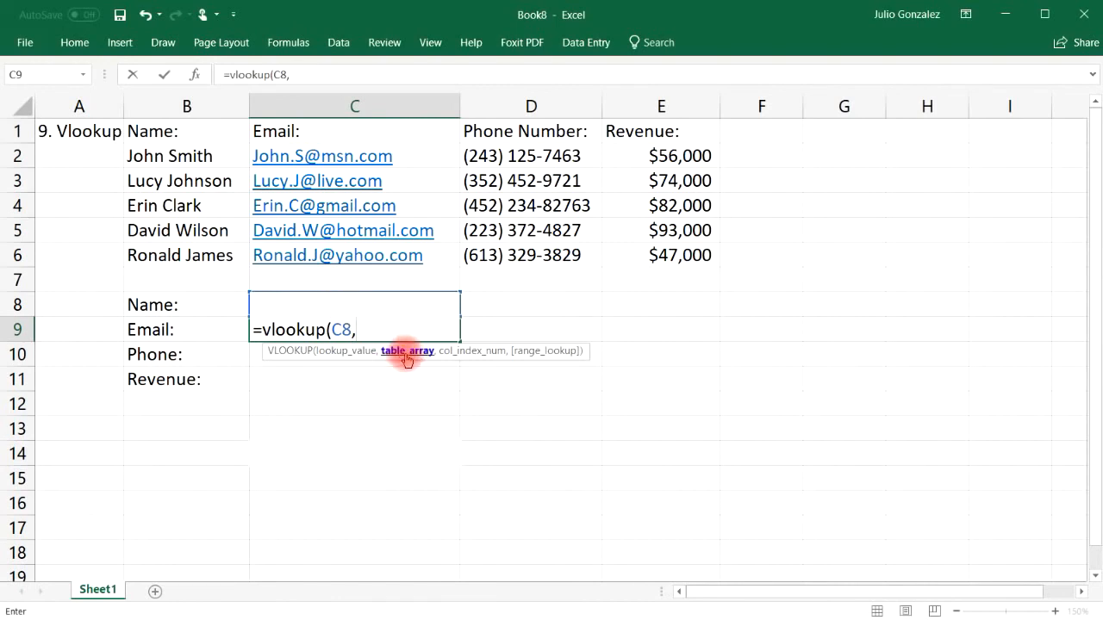
pyautogui.moveTo(177, 157); pyautogui.dragTo(623, 253)
pyautogui.write(',')
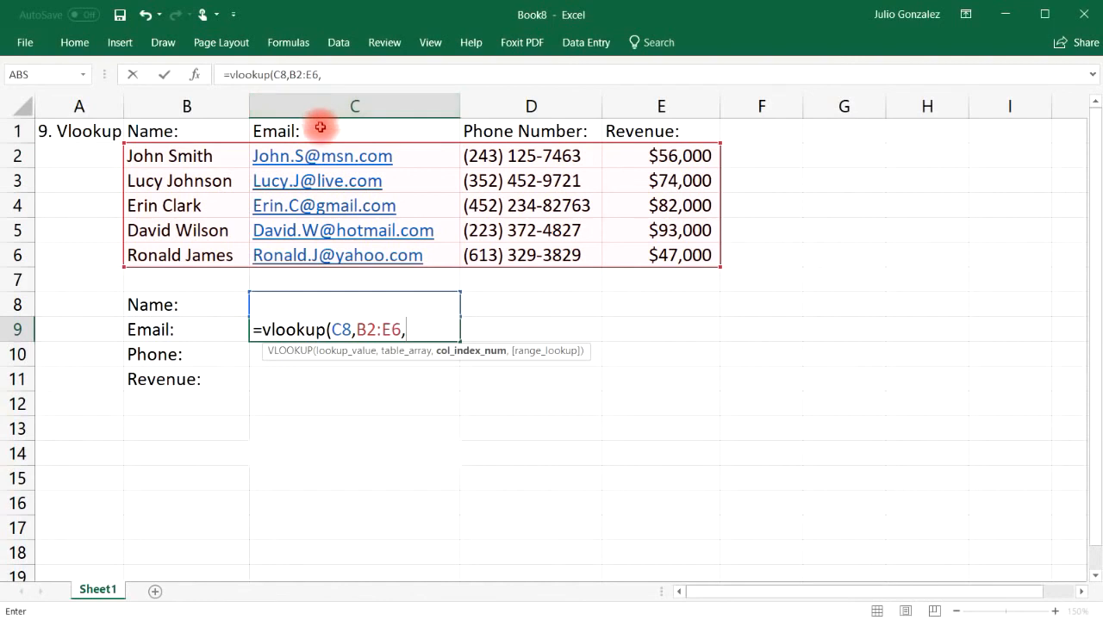
pyautogui.write('2')
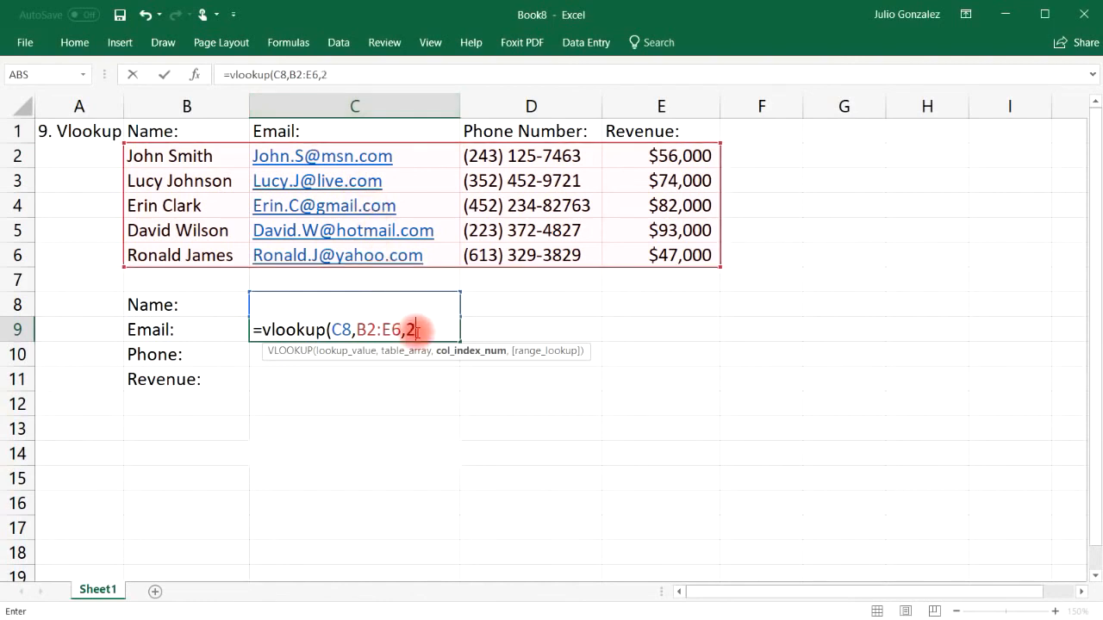
pyautogui.write(',')
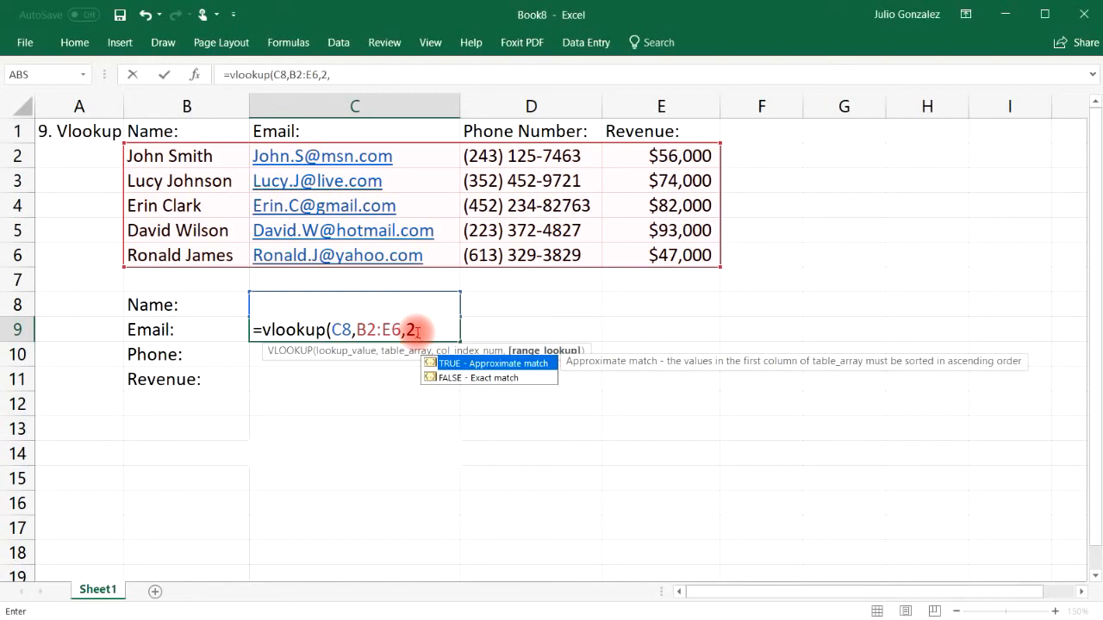
pyautogui.write('false')
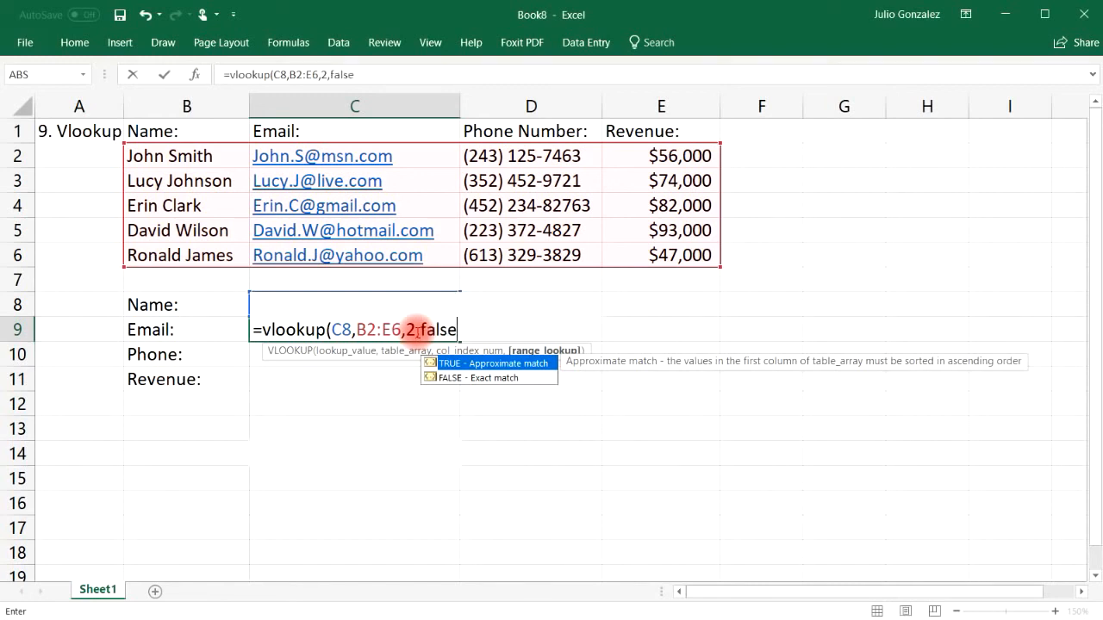
pyautogui.write(')')
pyautogui.press('Return')
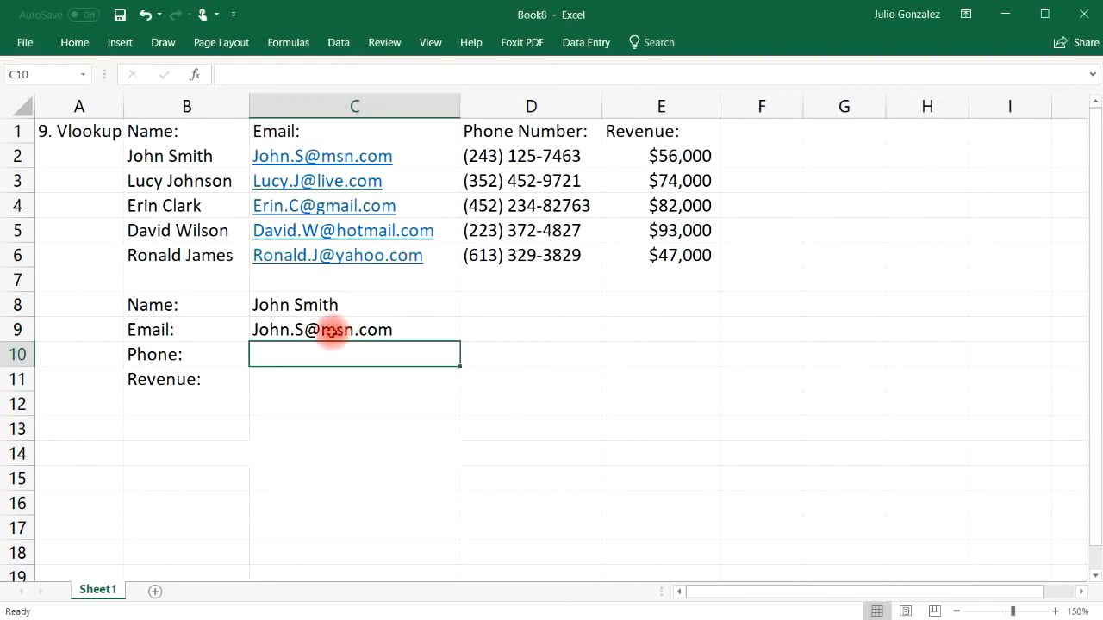
# Step: Dismiss the open-with dialog and replace the lookup name in C8 with the second person's
pyautogui.click(289, 156)
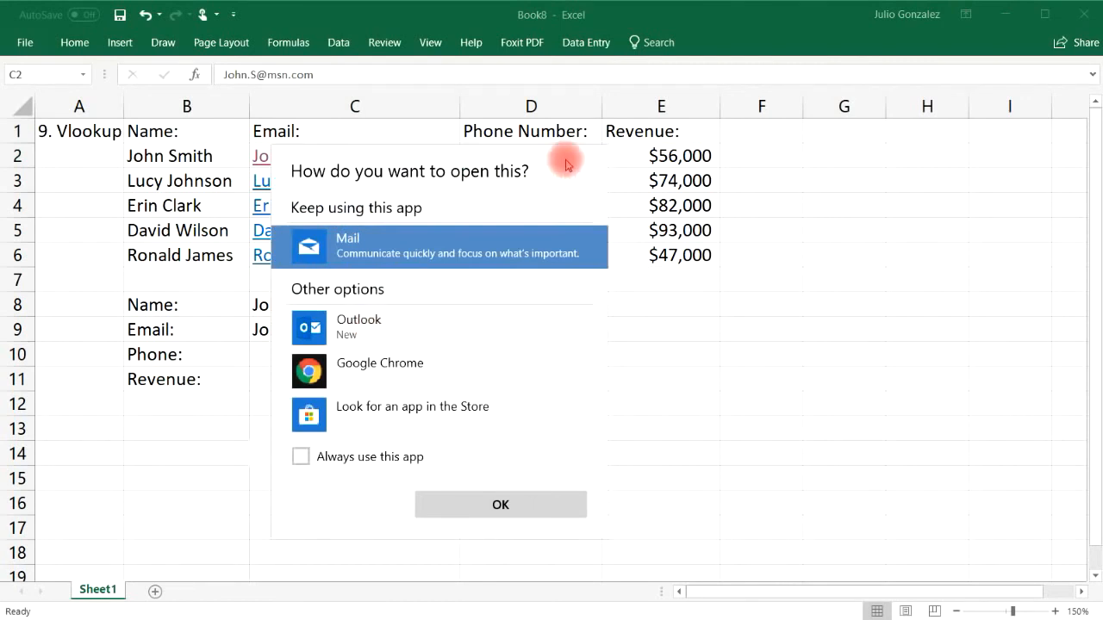
pyautogui.click(795, 444)
pyautogui.click(347, 330)
pyautogui.click(349, 302)
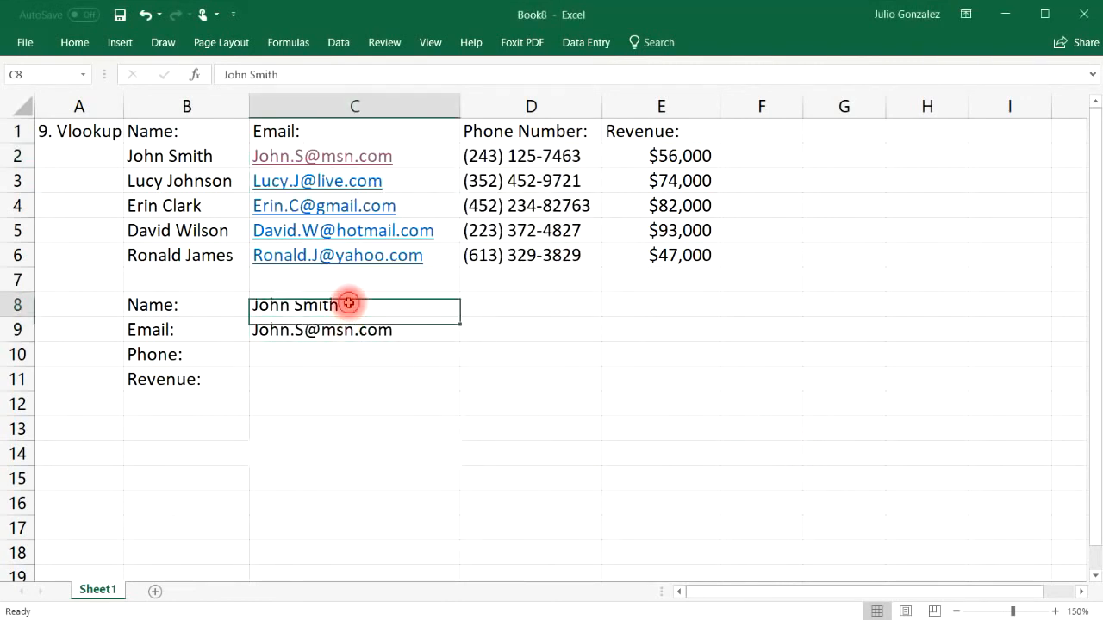
pyautogui.doubleClick(350, 303)
pyautogui.moveTo(350, 302); pyautogui.dragTo(260, 301)
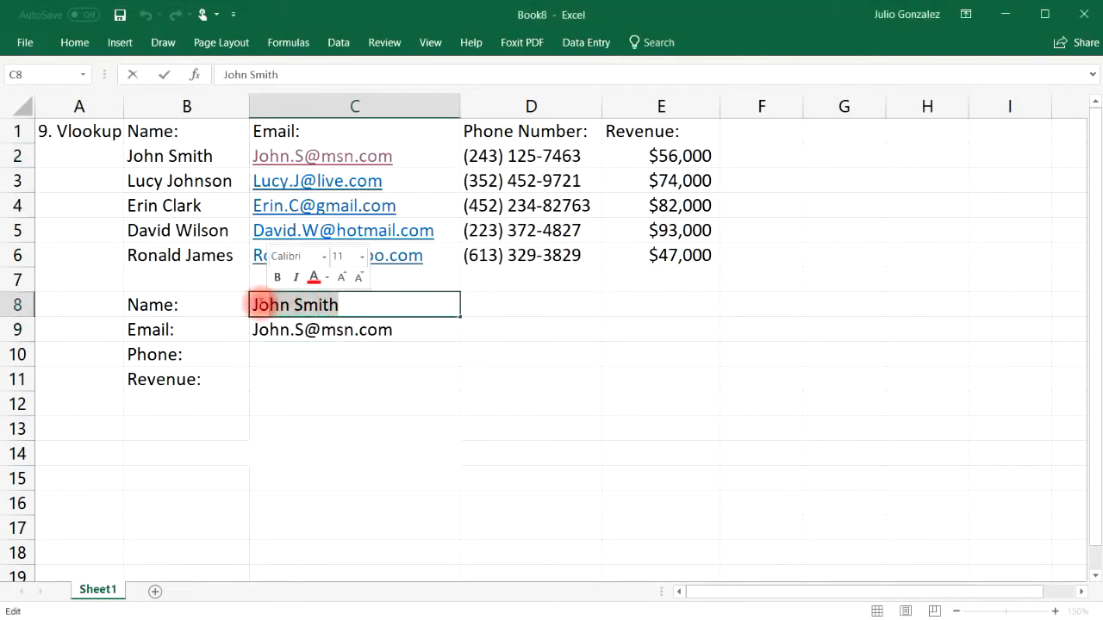
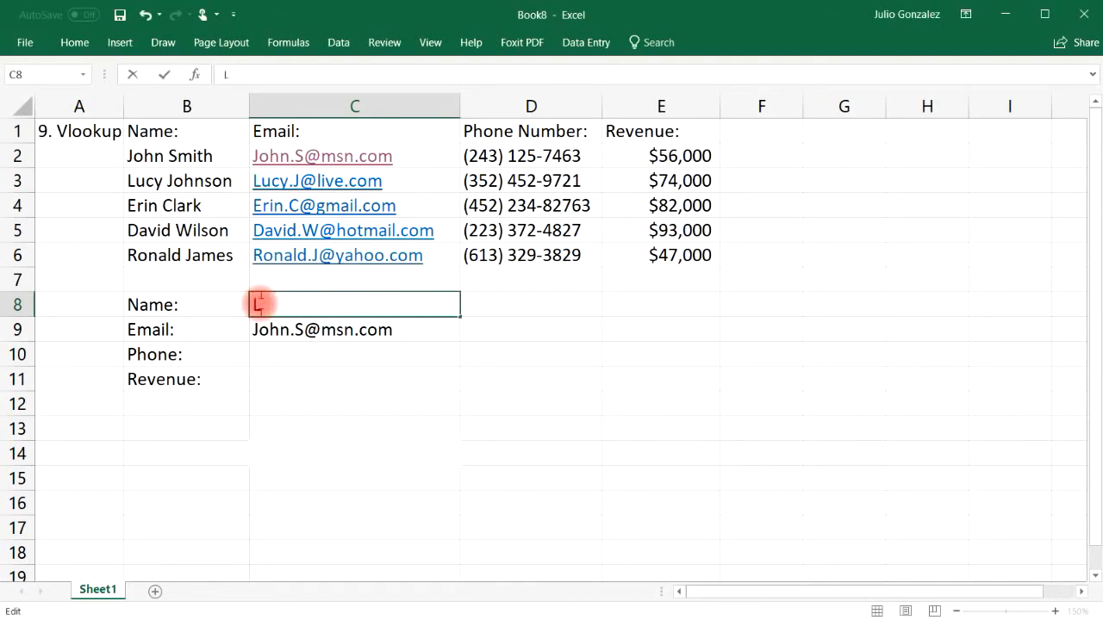
pyautogui.press('Return')
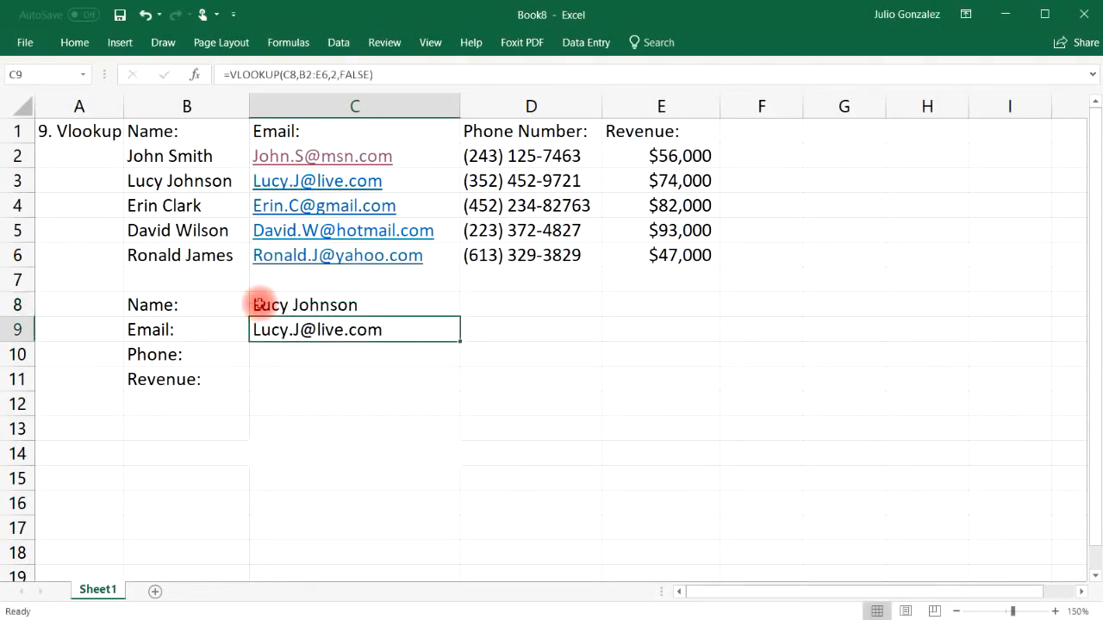
# Step: Enter =VLOOKUP(C8,B2:E6,3,FALSE) in C10 to return the phone number
pyautogui.click(299, 357)
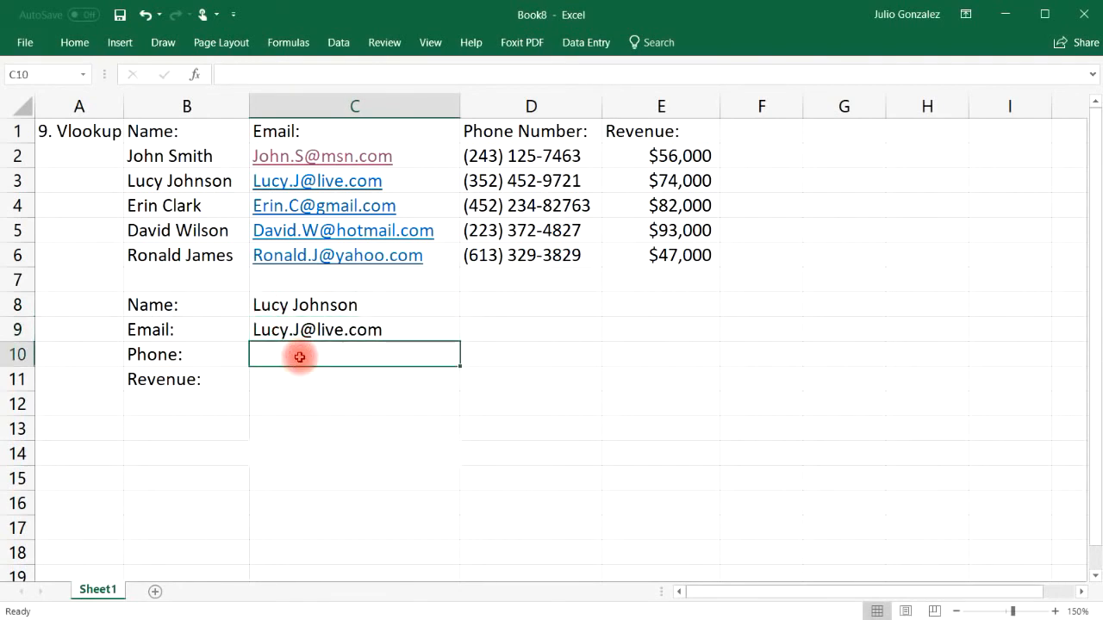
pyautogui.write('=vlook')
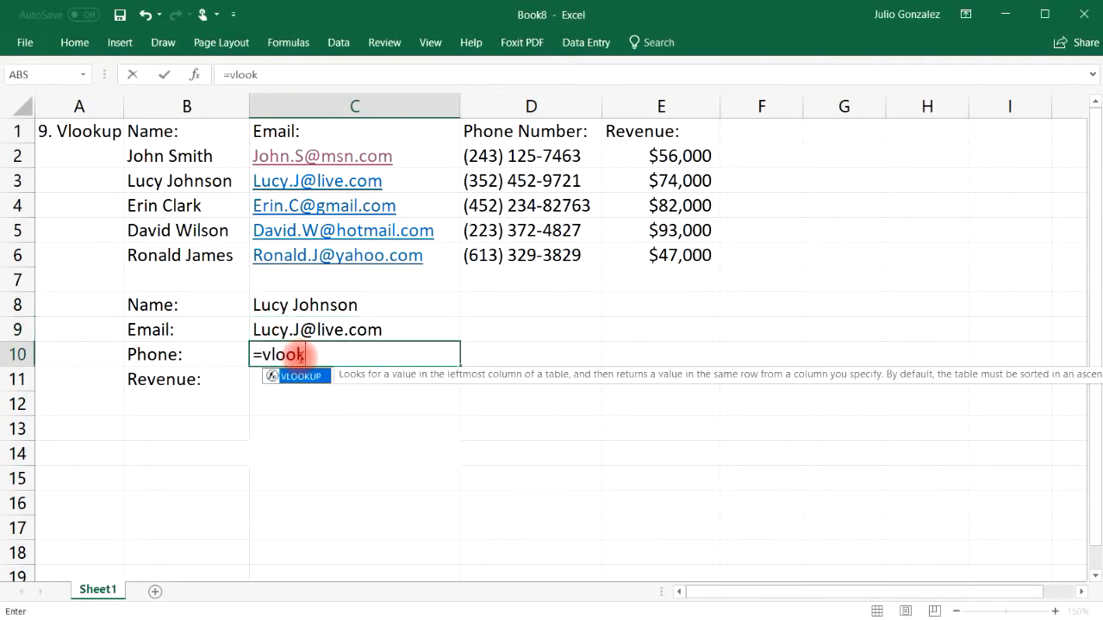
pyautogui.write('up(')
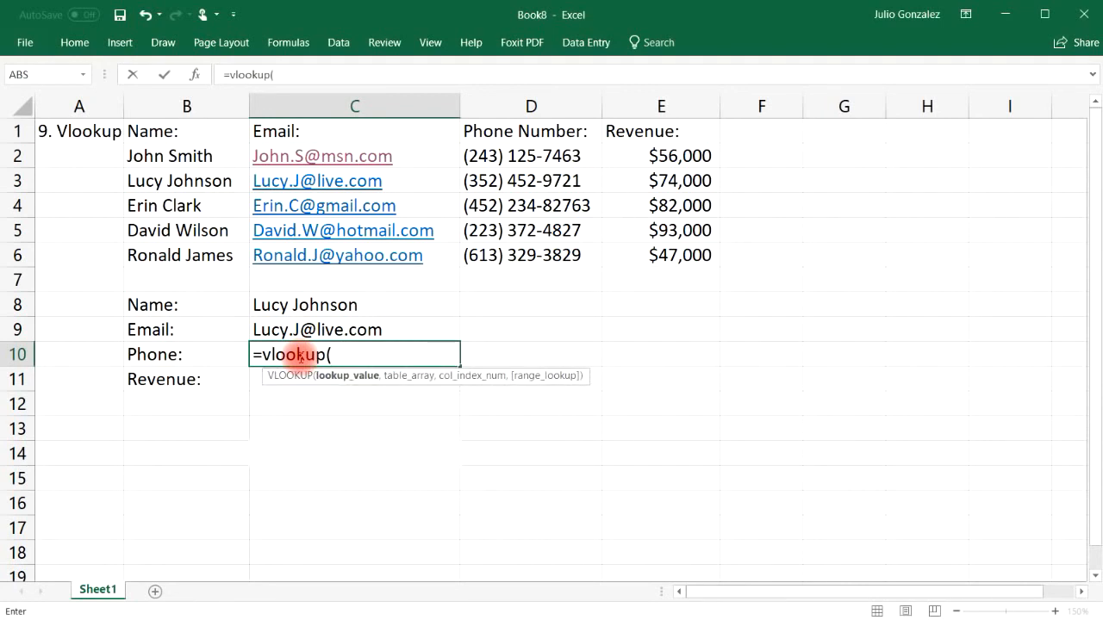
pyautogui.click(344, 299)
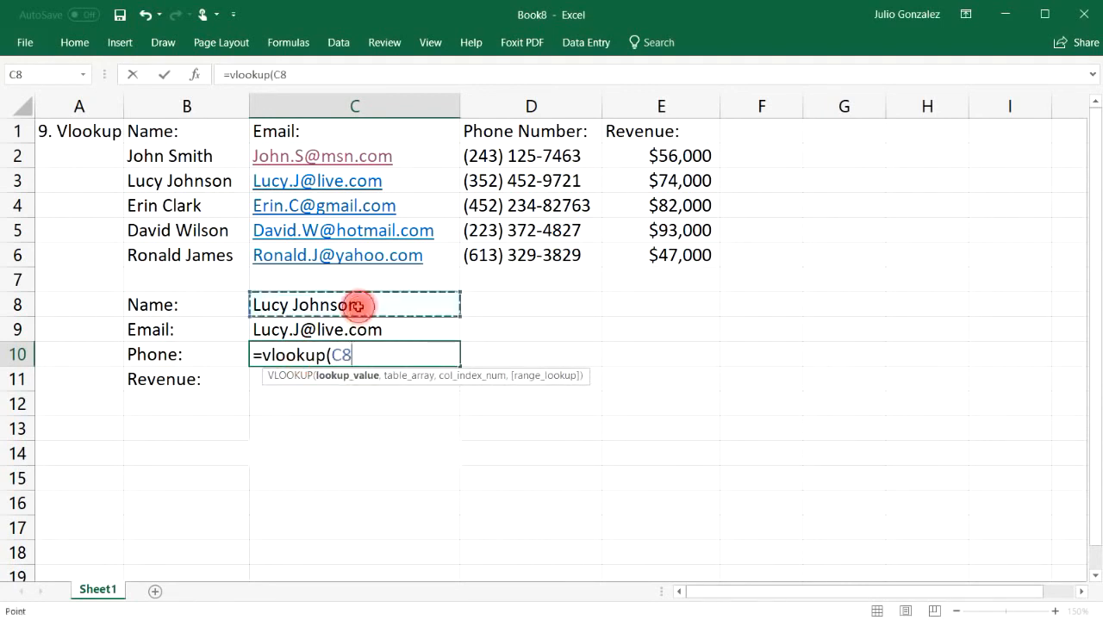
pyautogui.write(',')
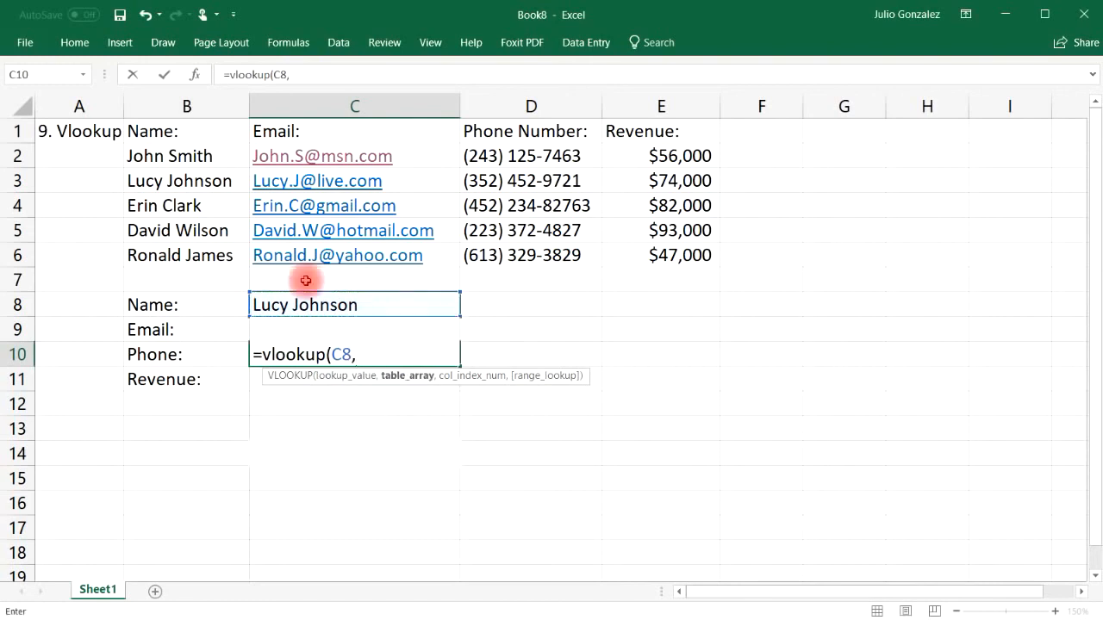
pyautogui.moveTo(176, 155); pyautogui.dragTo(648, 247)
pyautogui.write(',')
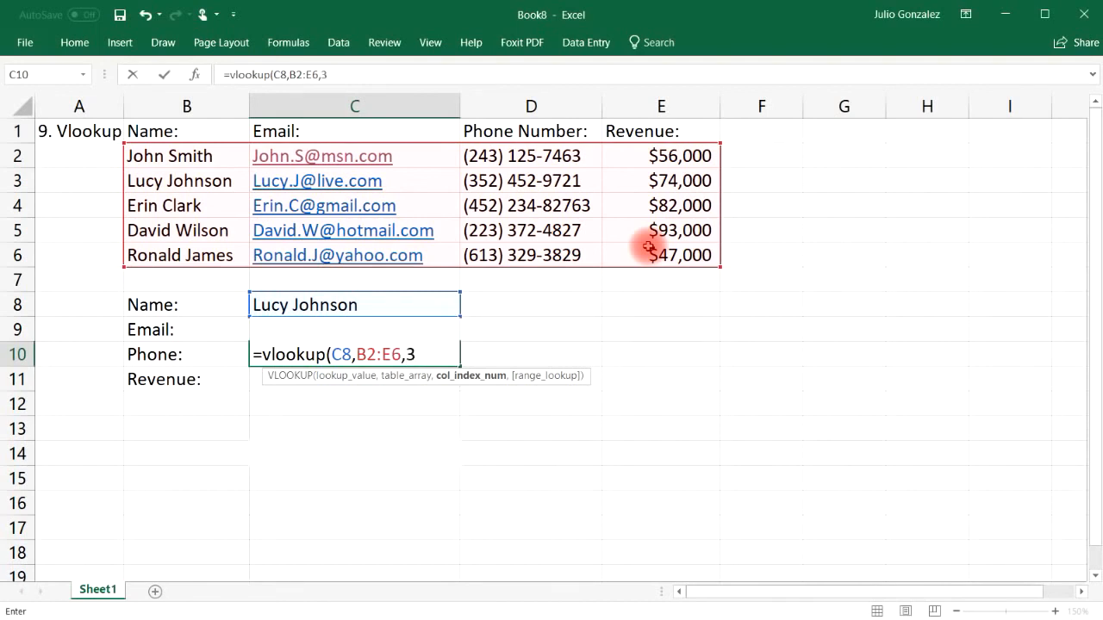
pyautogui.write('3,')
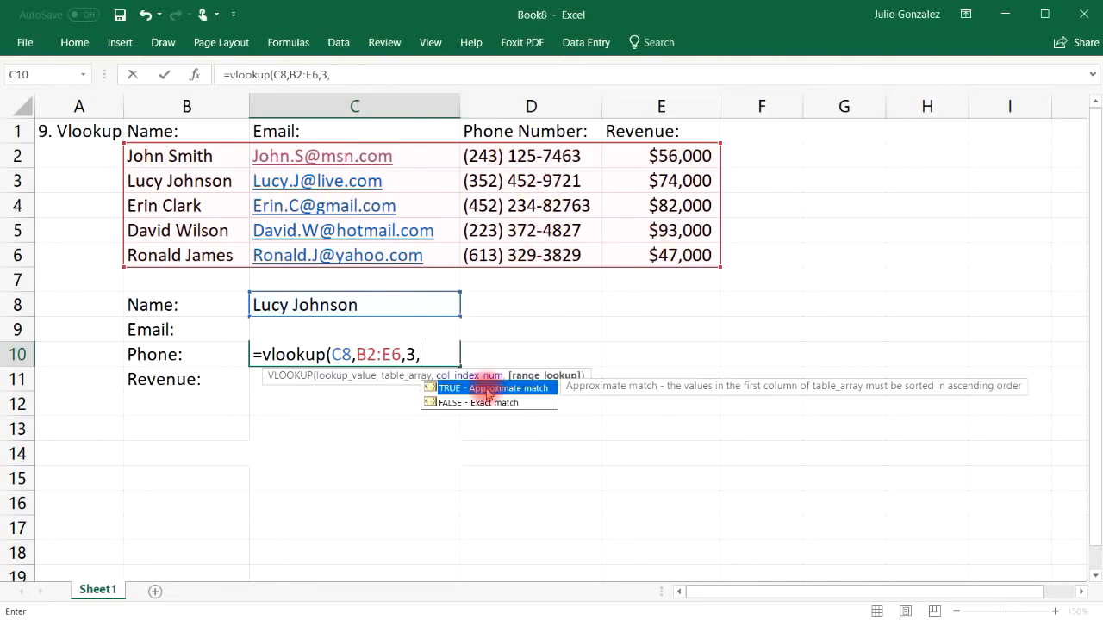
pyautogui.click(474, 404)
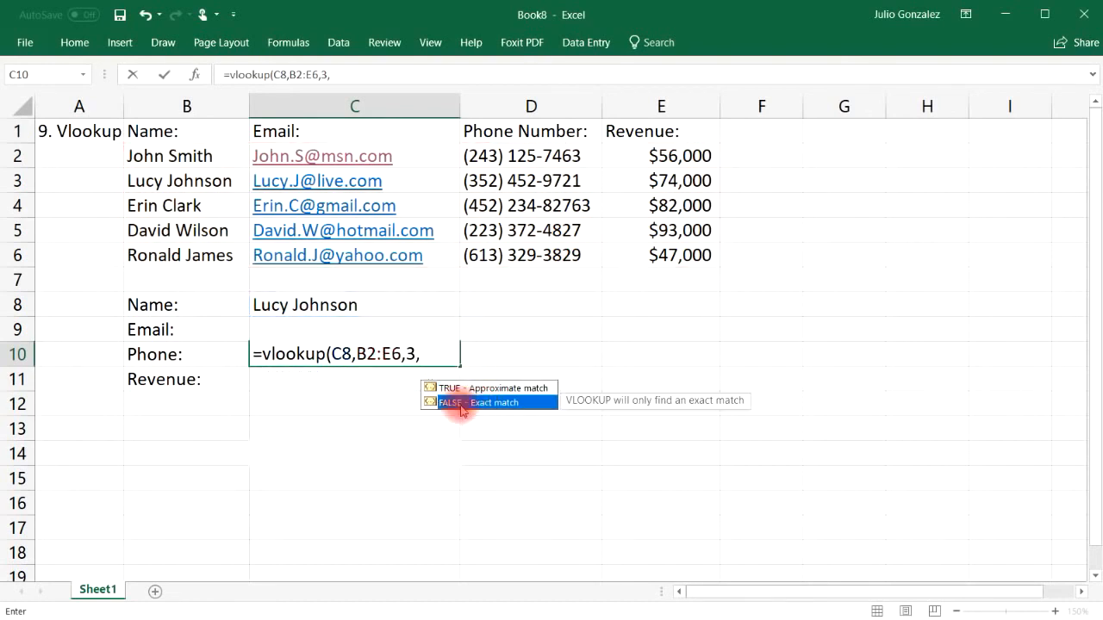
pyautogui.click(434, 353)
pyautogui.write('false)')
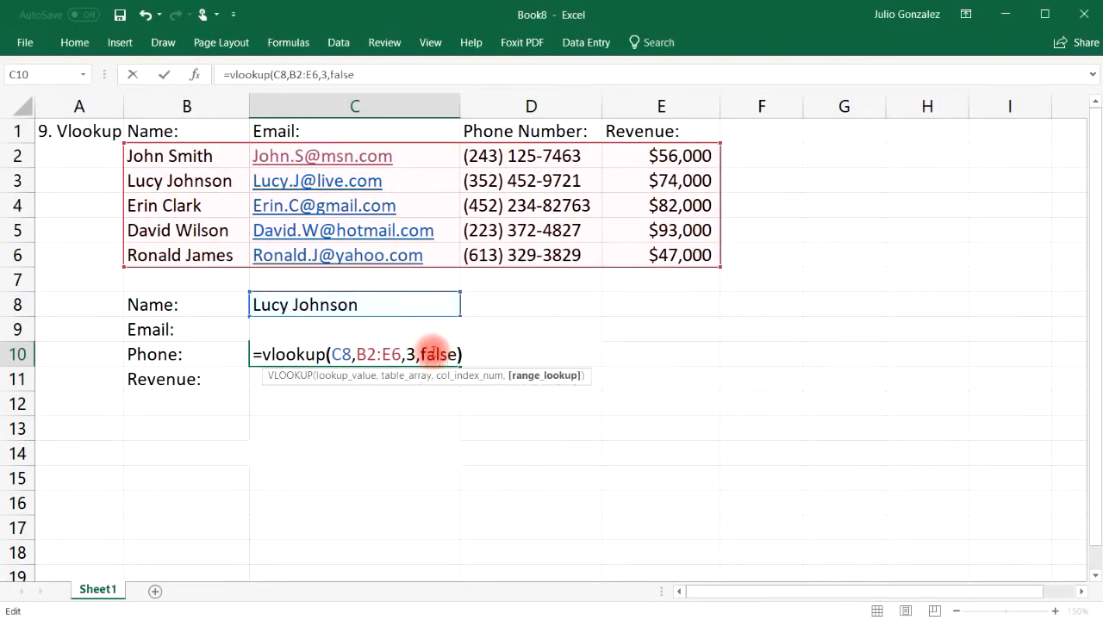
pyautogui.press('Return')
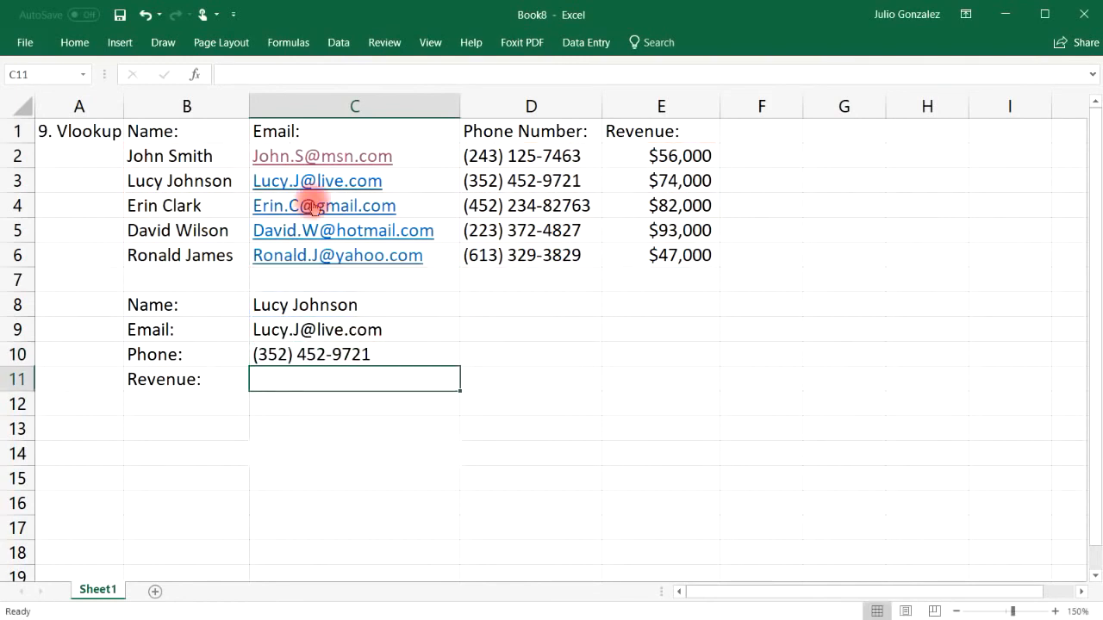
# Step: Enter =VLOOKUP(C8,B2:E6,4,FALSE) in C11, returning 74000, and compare it with E3
pyautogui.click(506, 184)
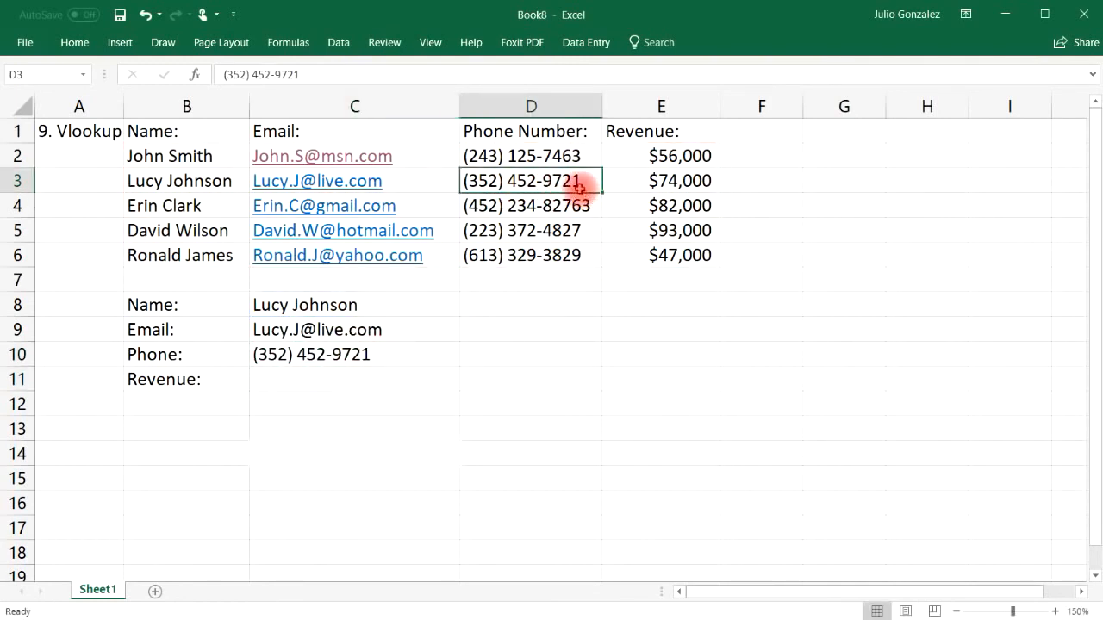
pyautogui.click(339, 375)
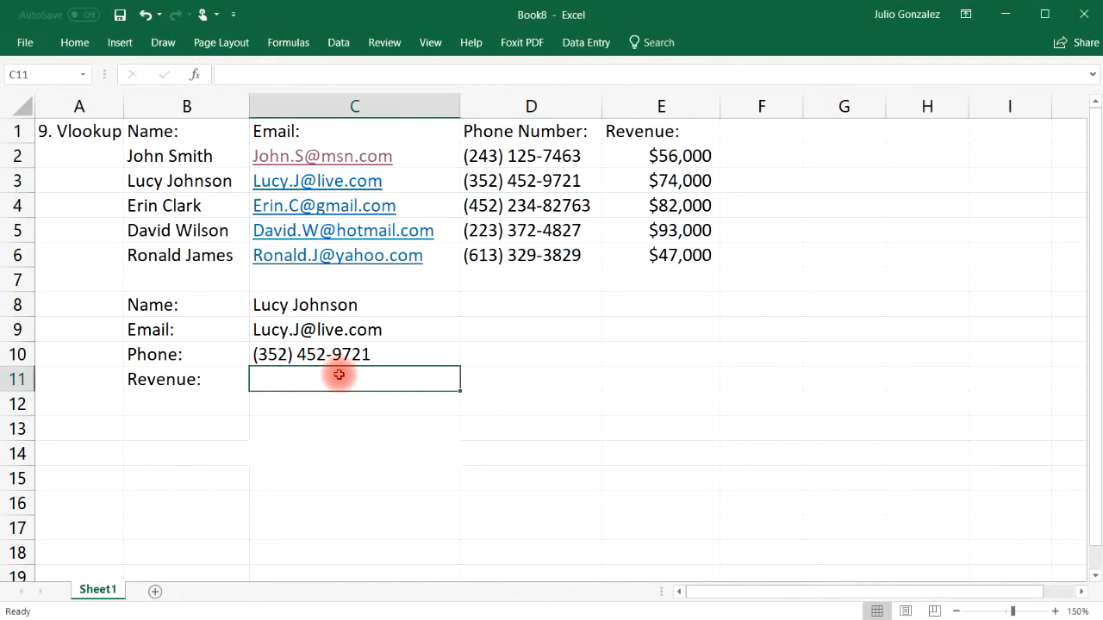
pyautogui.write('=vl')
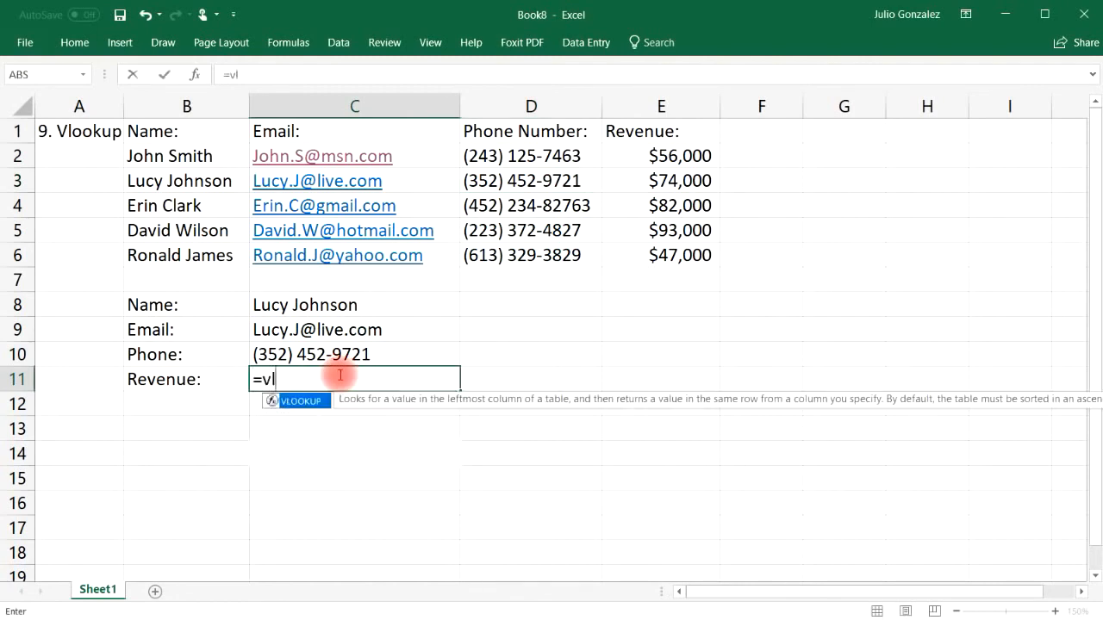
pyautogui.write('ookup(')
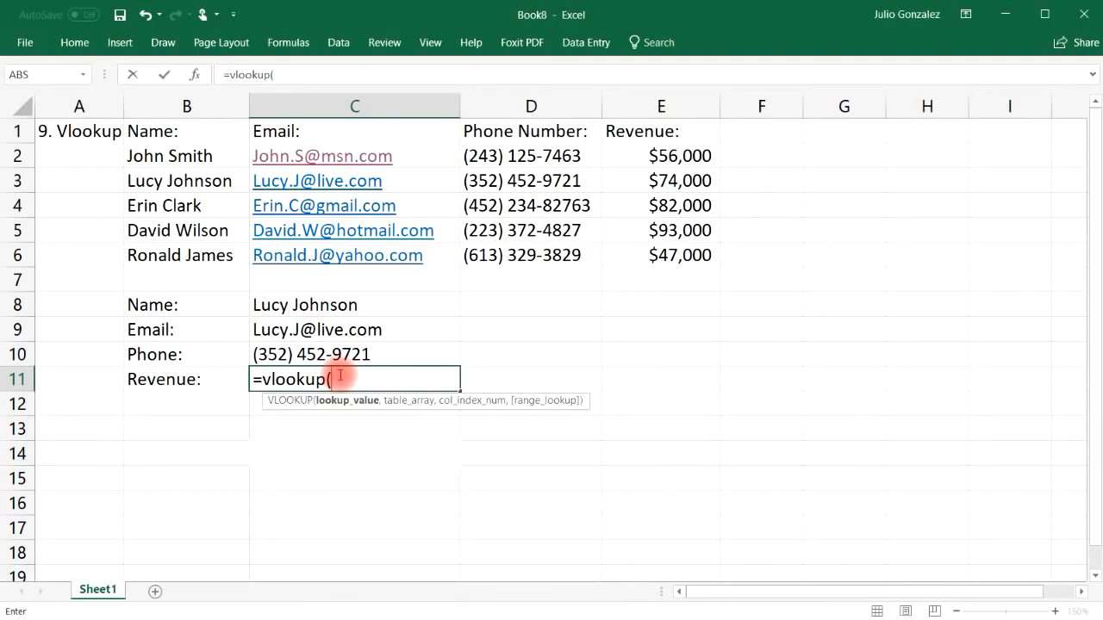
pyautogui.click(337, 303)
pyautogui.write(',')
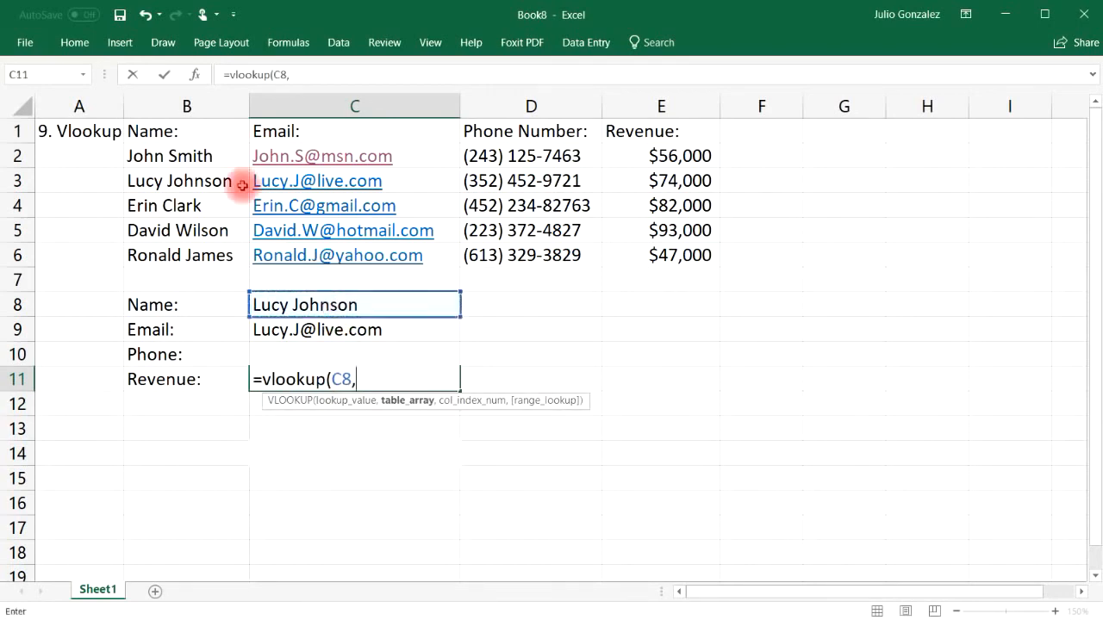
pyautogui.moveTo(190, 155); pyautogui.dragTo(668, 268)
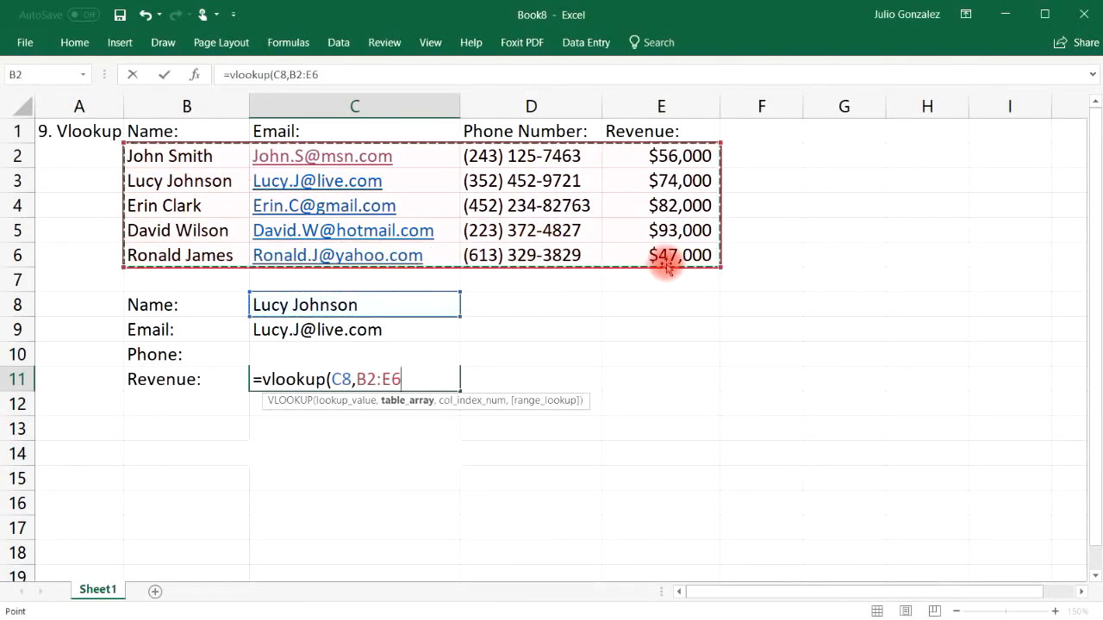
pyautogui.write(',')
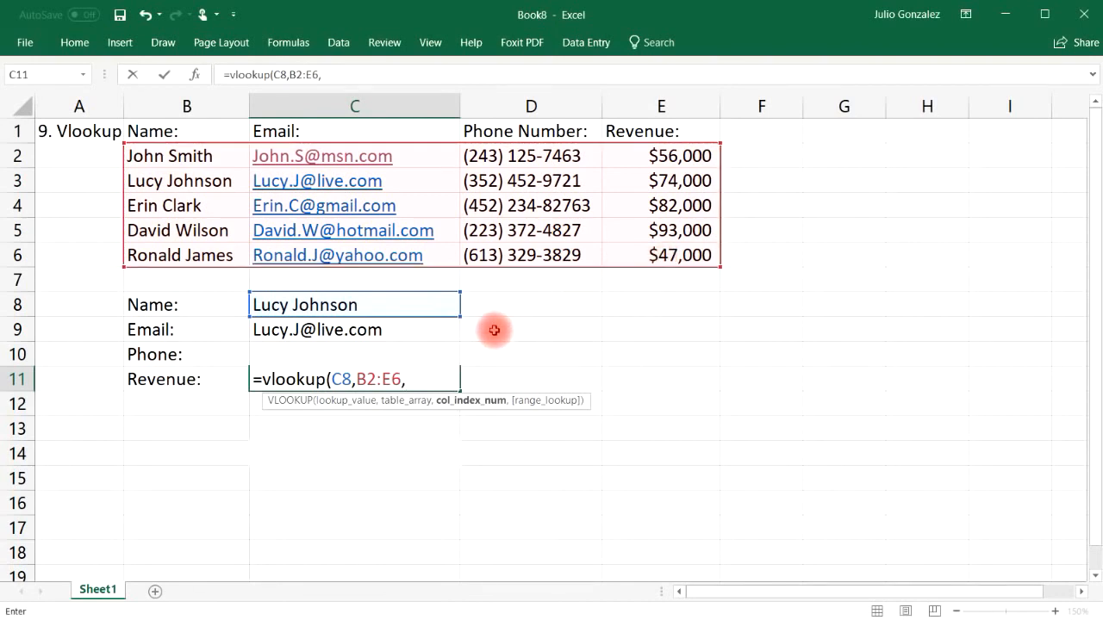
pyautogui.write('4,')
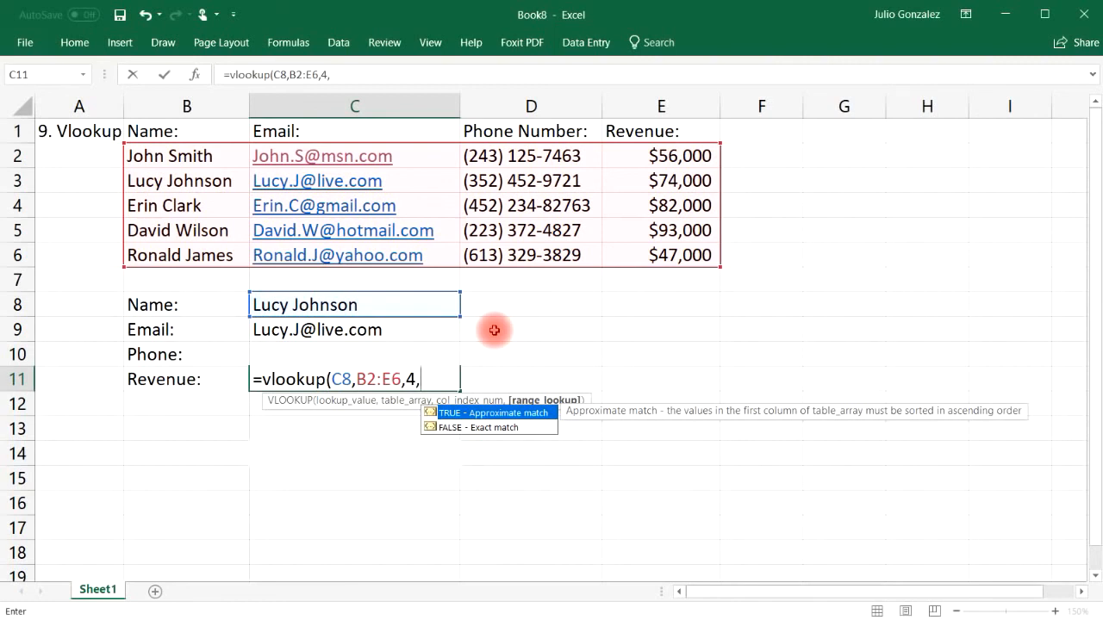
pyautogui.write('false)')
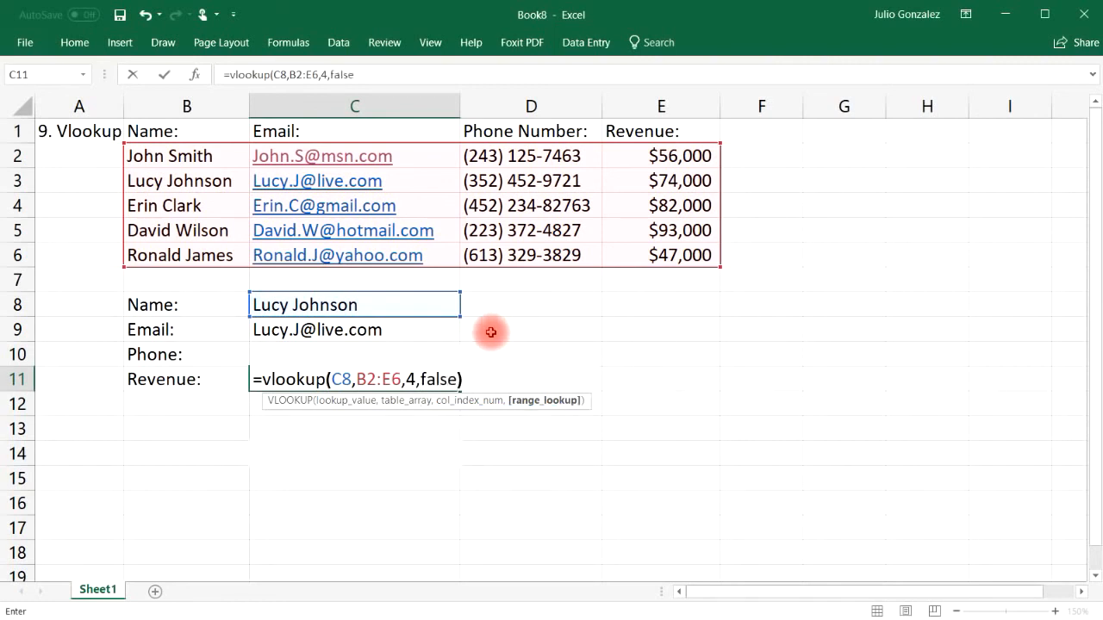
pyautogui.press('Return')
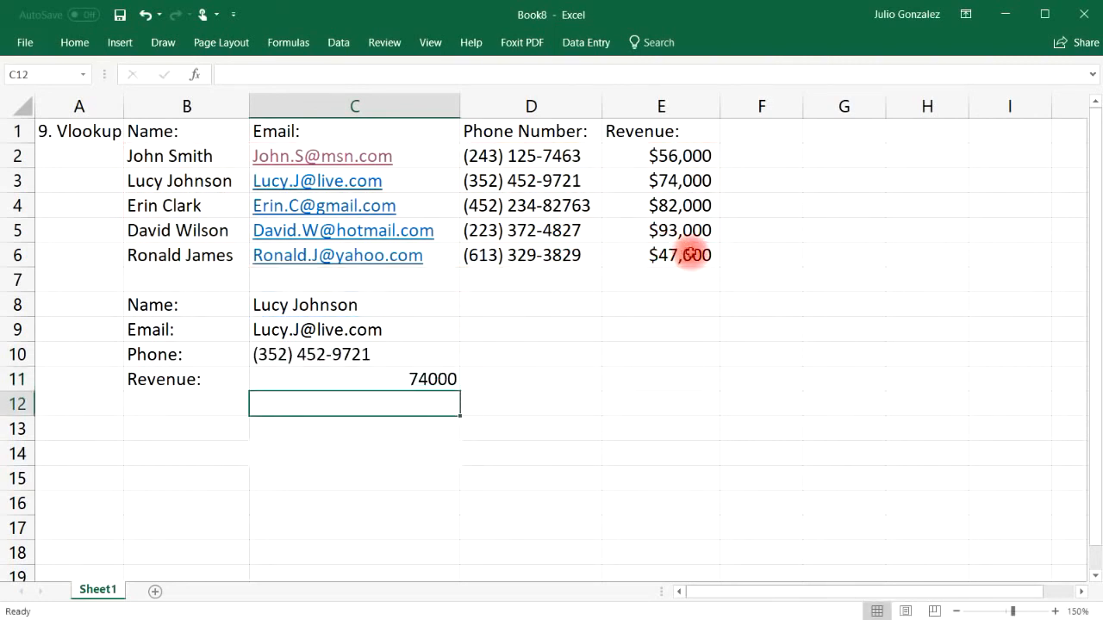
pyautogui.click(681, 183)
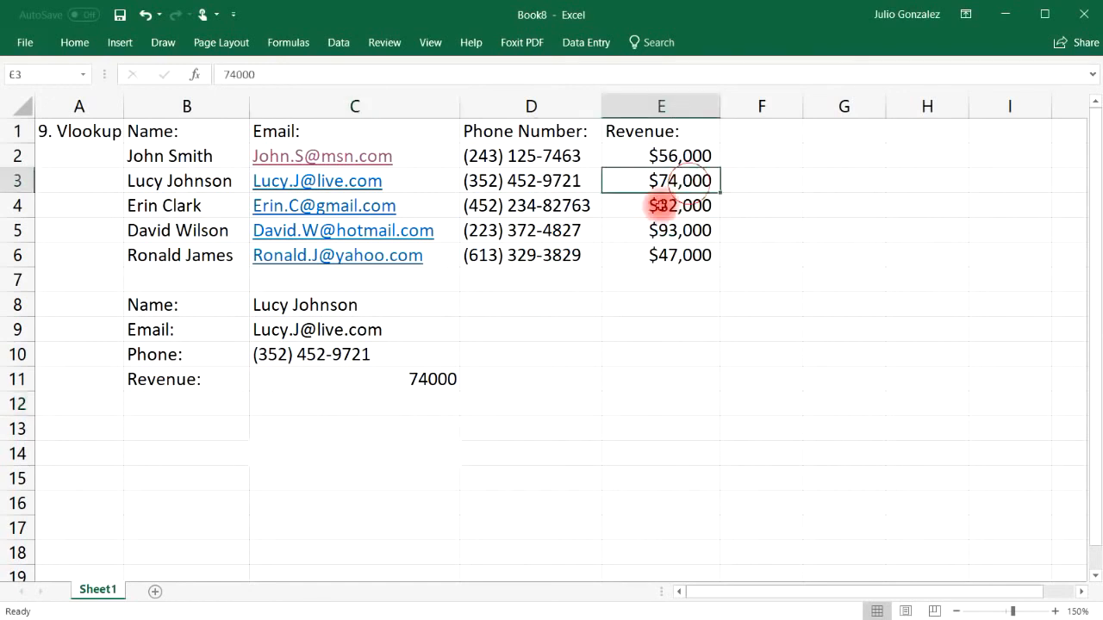
# Step: Format C11 as Currency with 0 decimal places so it reads $74,000
pyautogui.click(446, 379)
pyautogui.rightClick(448, 379)
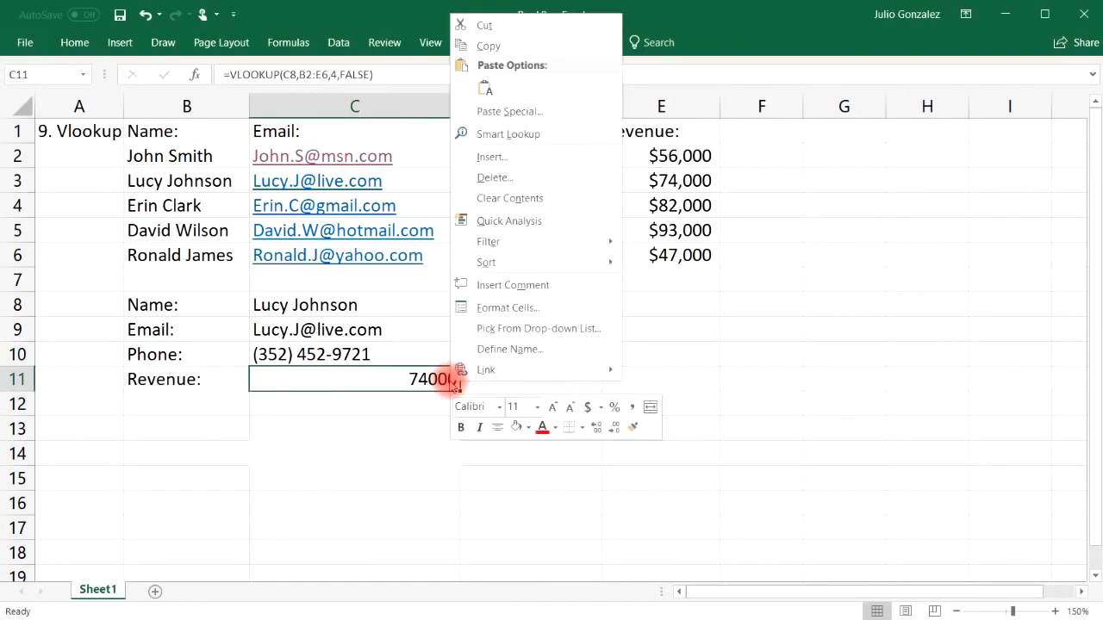
pyautogui.click(599, 408)
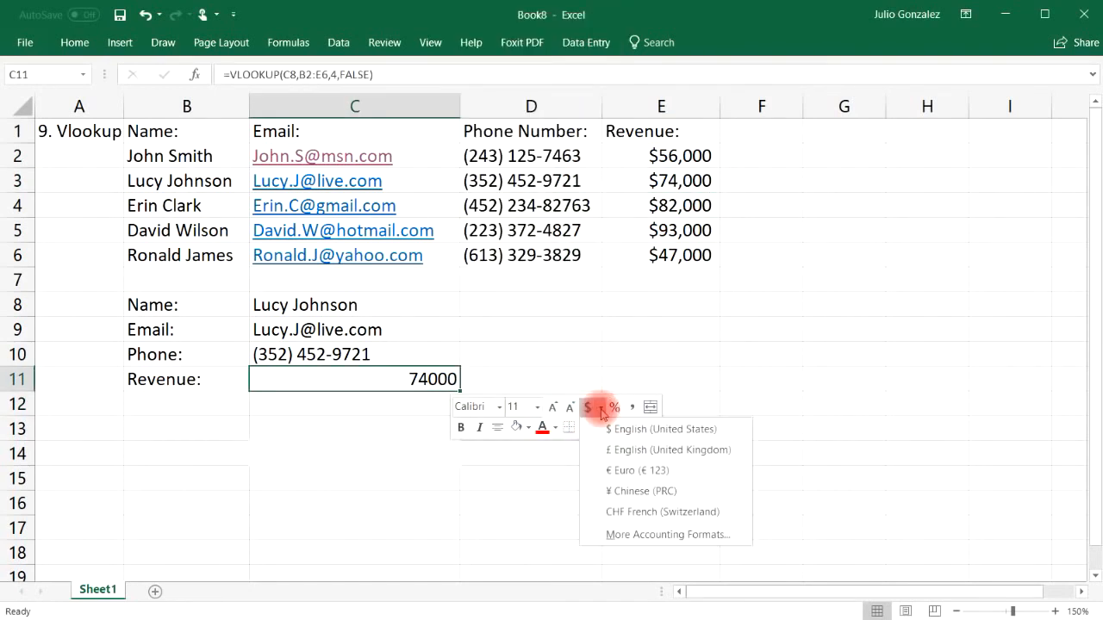
pyautogui.click(631, 535)
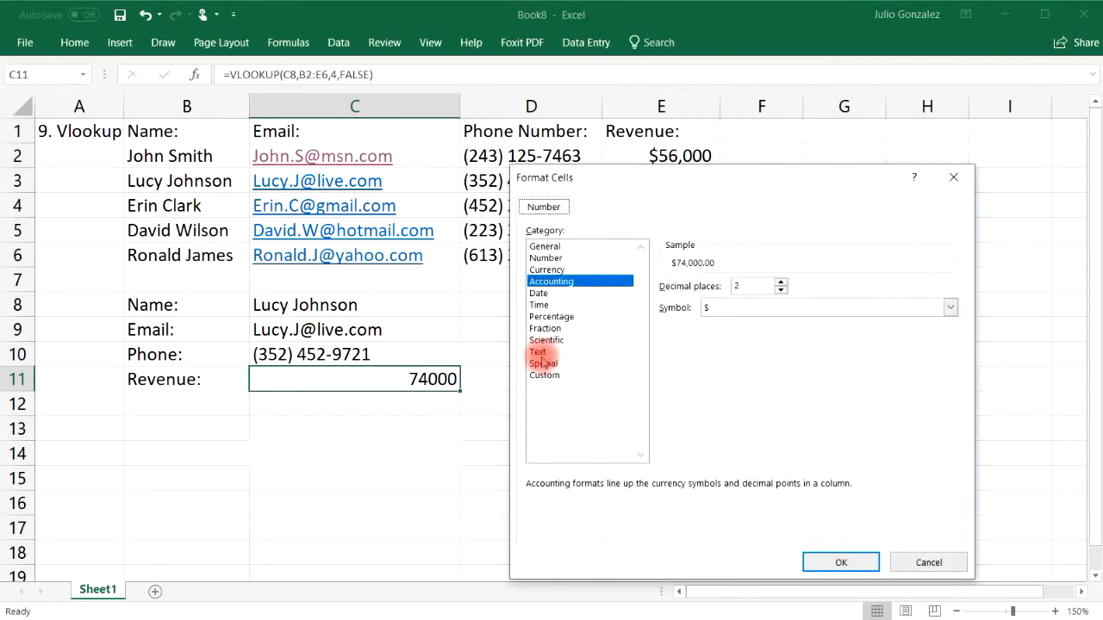
pyautogui.click(560, 270)
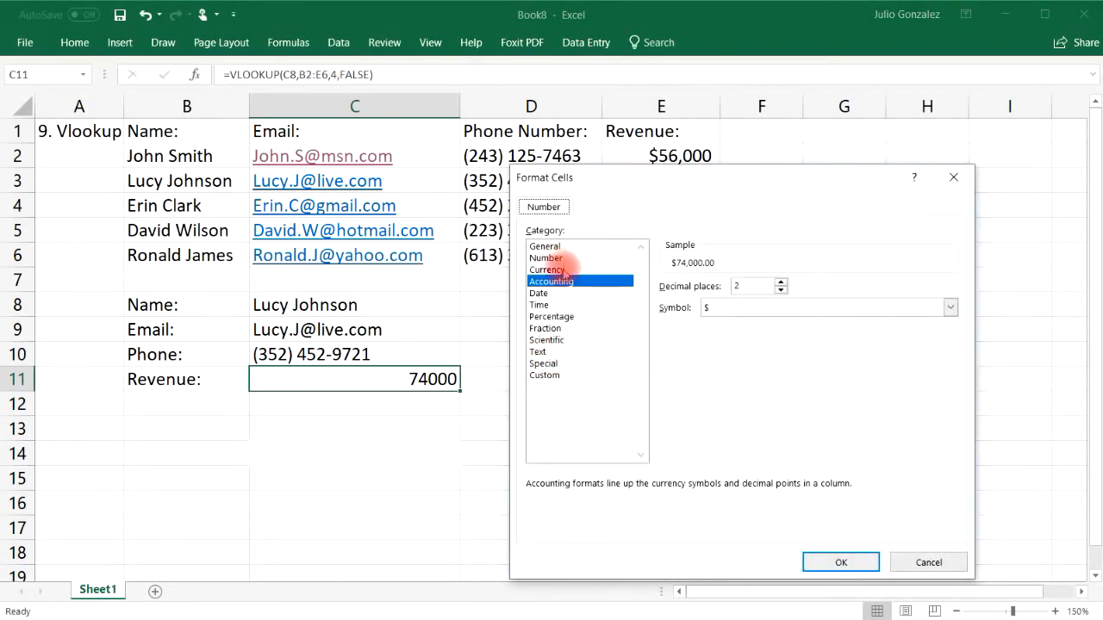
pyautogui.click(780, 290)
pyautogui.click(780, 290)
pyautogui.click(839, 561)
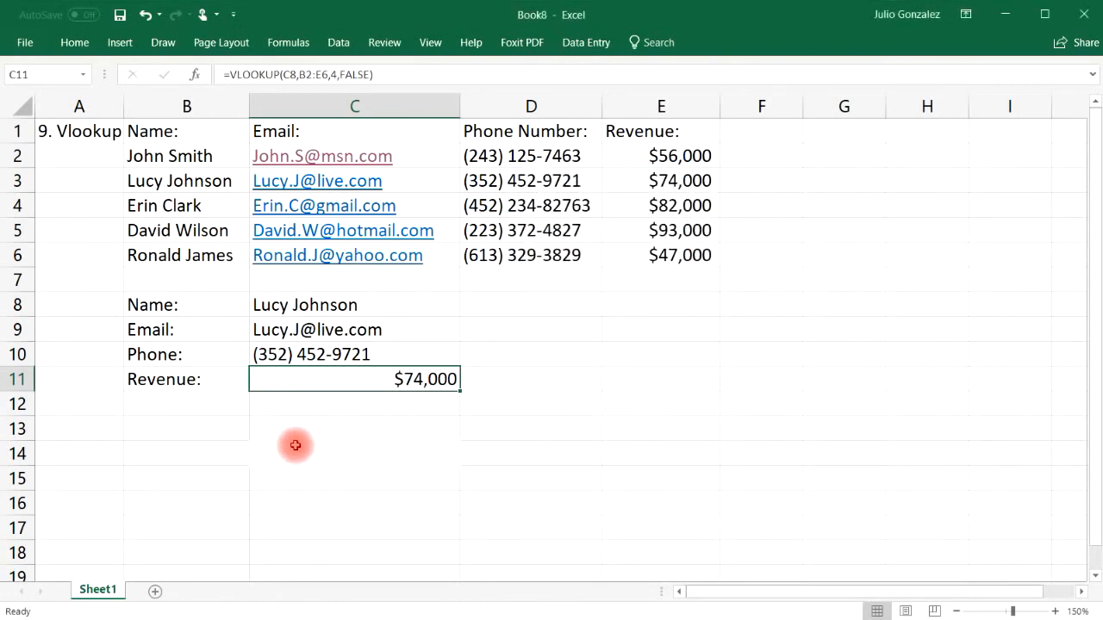
# Step: Replace C8's name with the third person's, verify against D4 and E4, and widen column A
pyautogui.click(357, 304)
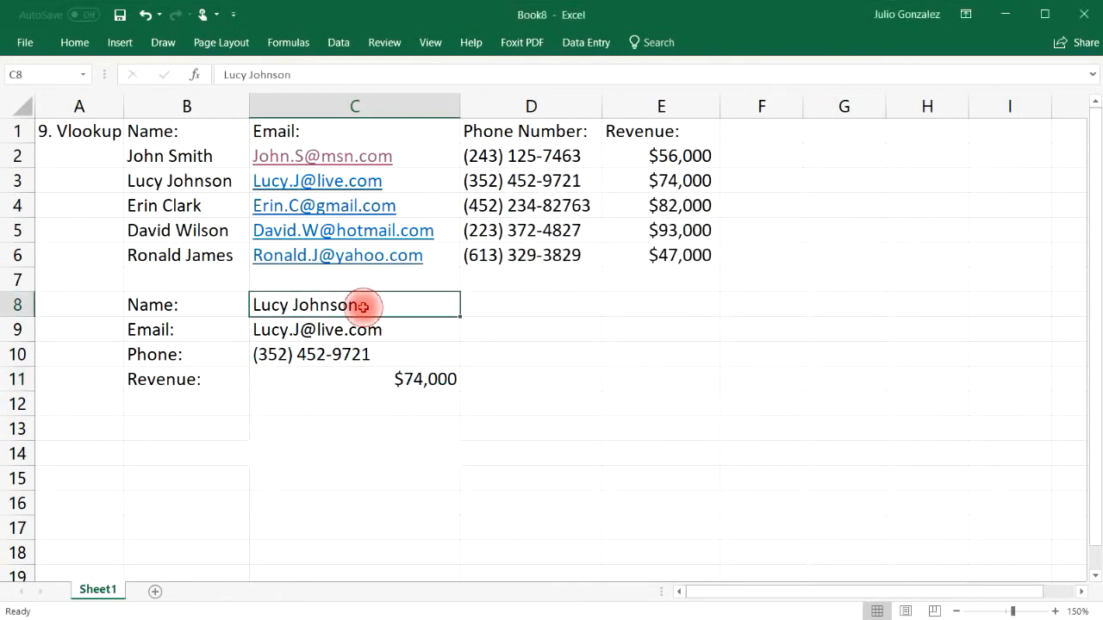
pyautogui.moveTo(380, 302); pyautogui.dragTo(266, 302)
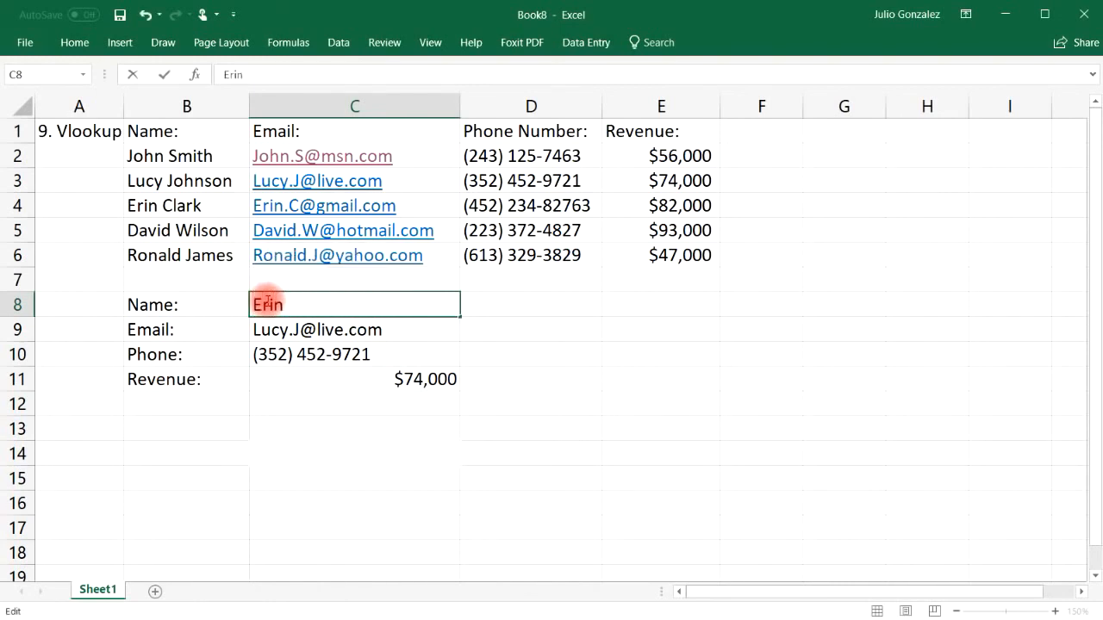
pyautogui.press('Return')
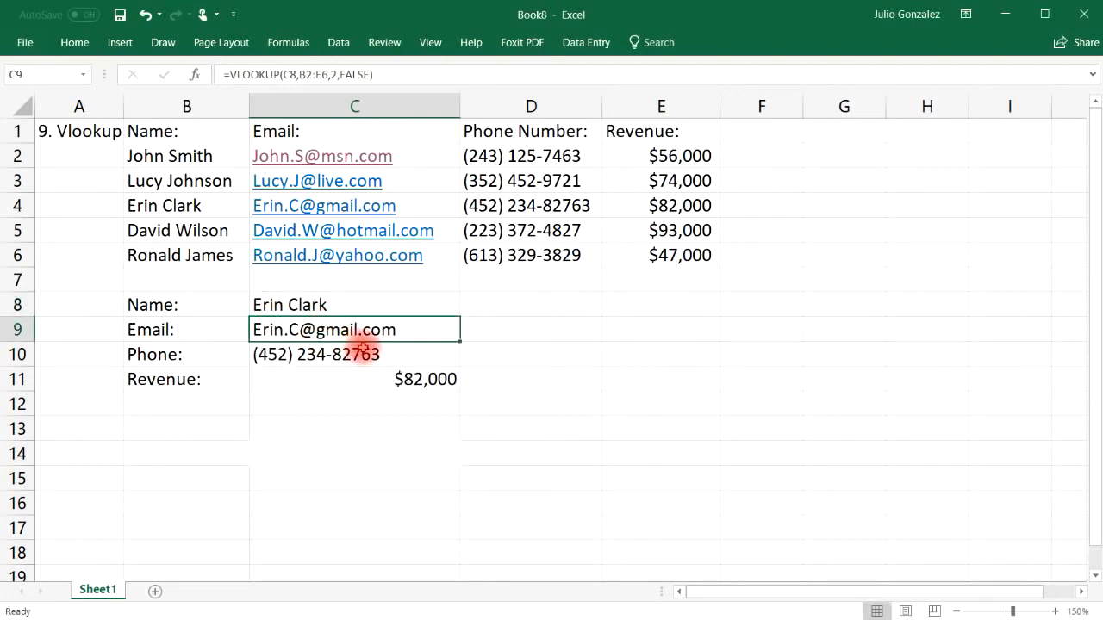
pyautogui.click(512, 205)
pyautogui.click(681, 206)
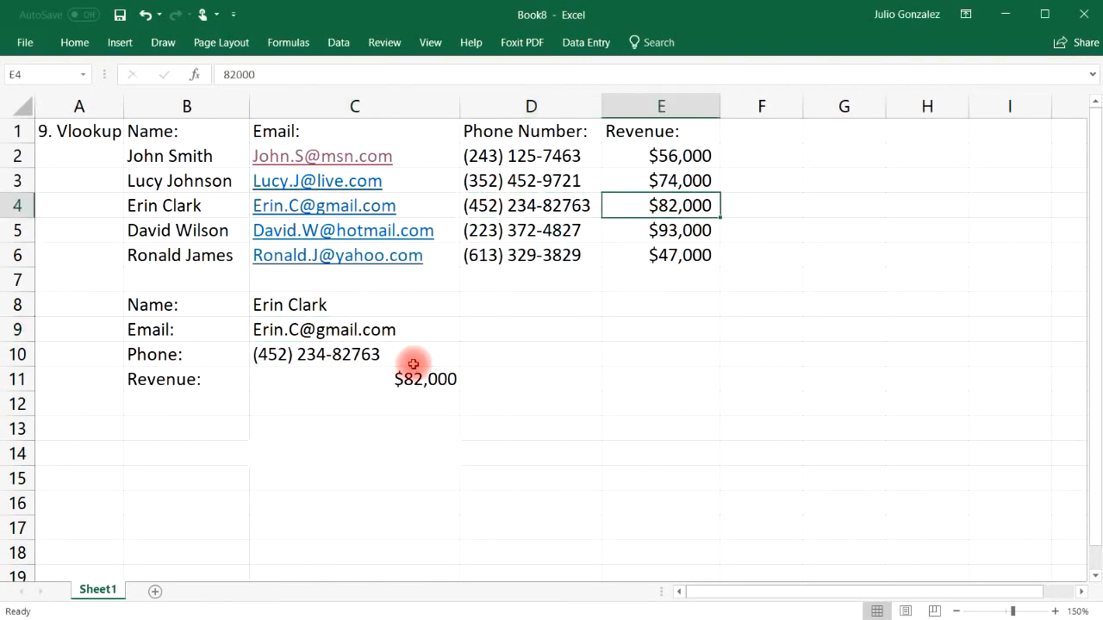
pyautogui.moveTo(124, 106); pyautogui.dragTo(190, 106)
# Step: Retitle A1 as '10. Drop Down List' and widen column A to fit it
pyautogui.click(112, 131)
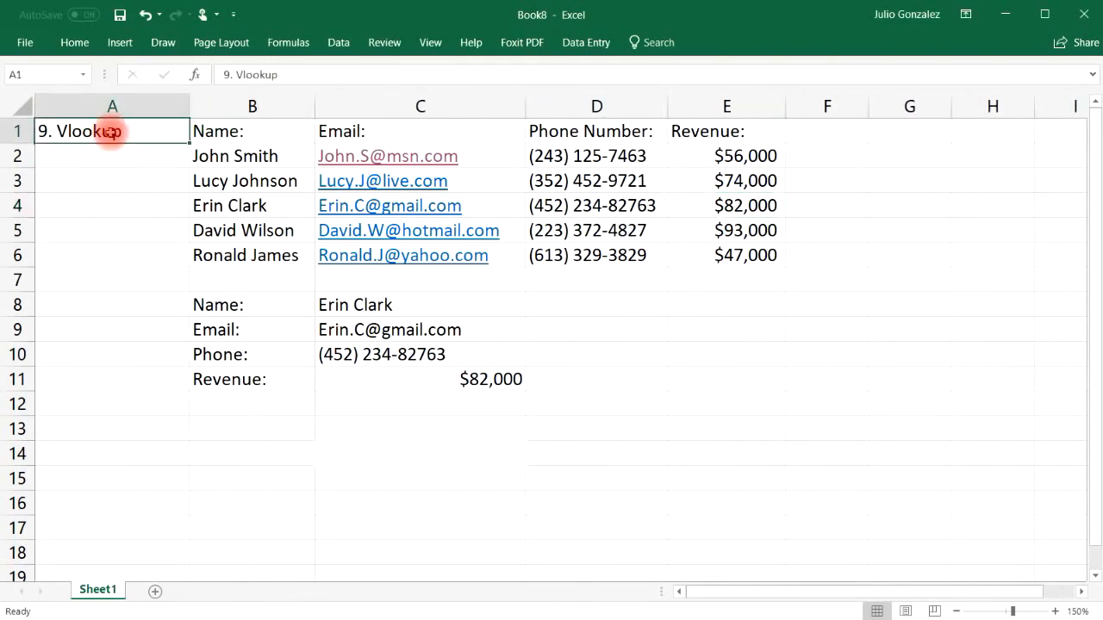
pyautogui.write('10')
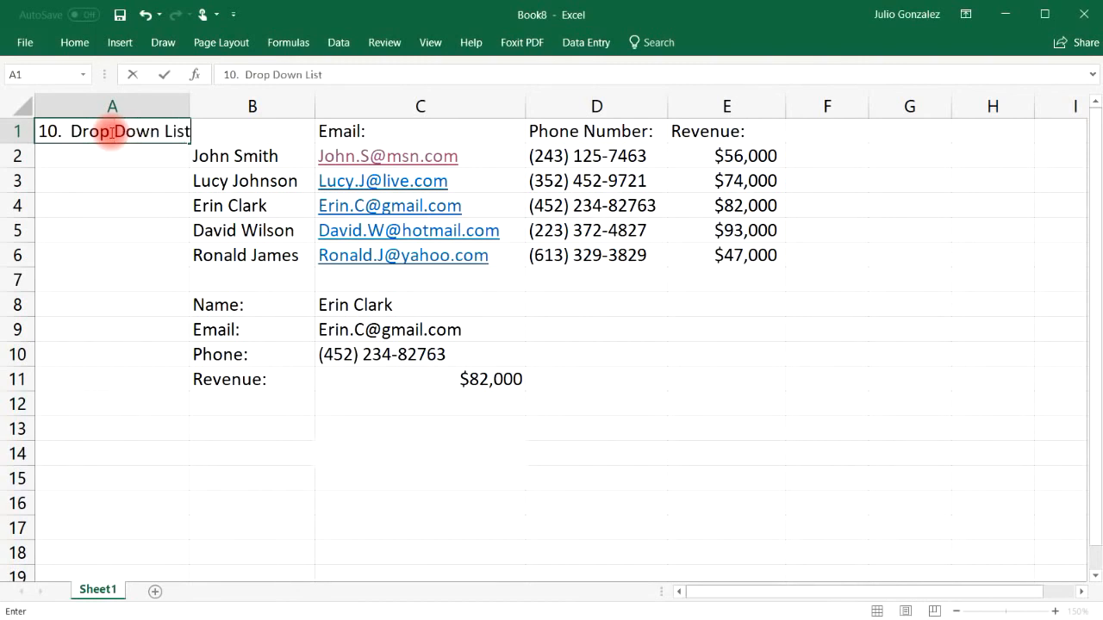
pyautogui.write('.  Drop Down List')
pyautogui.press('Return')
pyautogui.moveTo(188, 105); pyautogui.dragTo(202, 104)
pyautogui.click(511, 305)
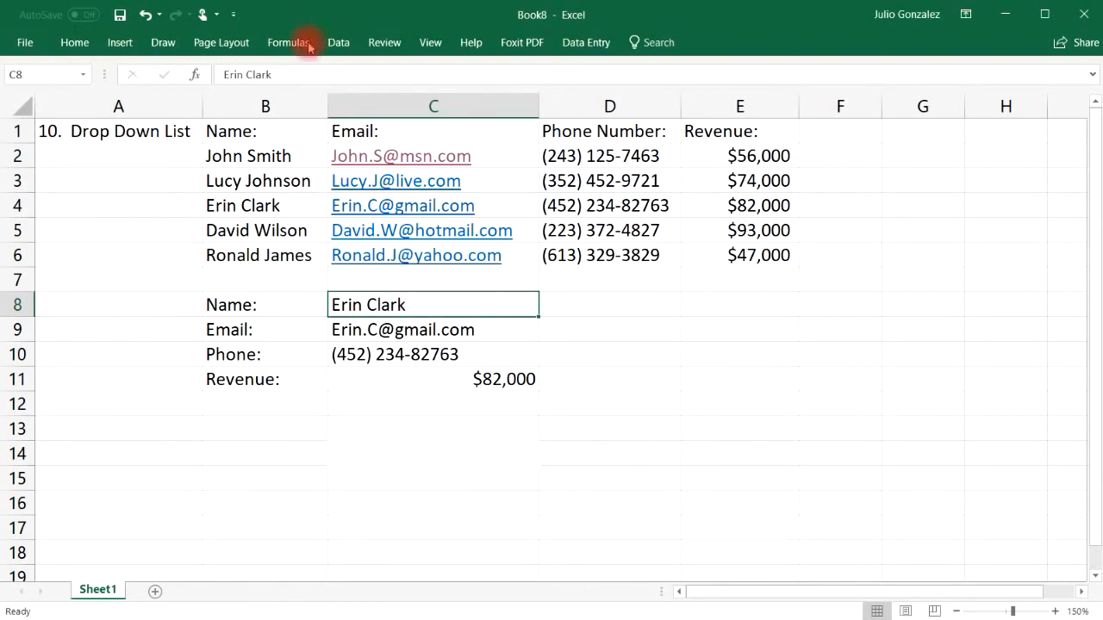
# Step: Add List data validation to C8, with the names in B2:B6 as the source
pyautogui.click(336, 43)
pyautogui.click(684, 102)
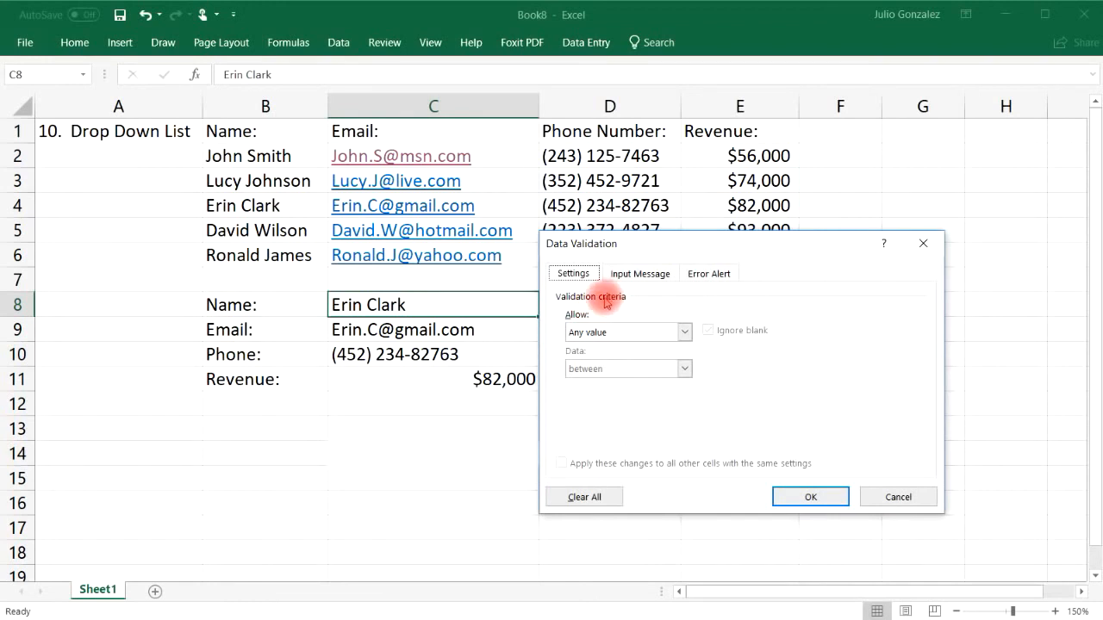
pyautogui.click(684, 332)
pyautogui.click(660, 383)
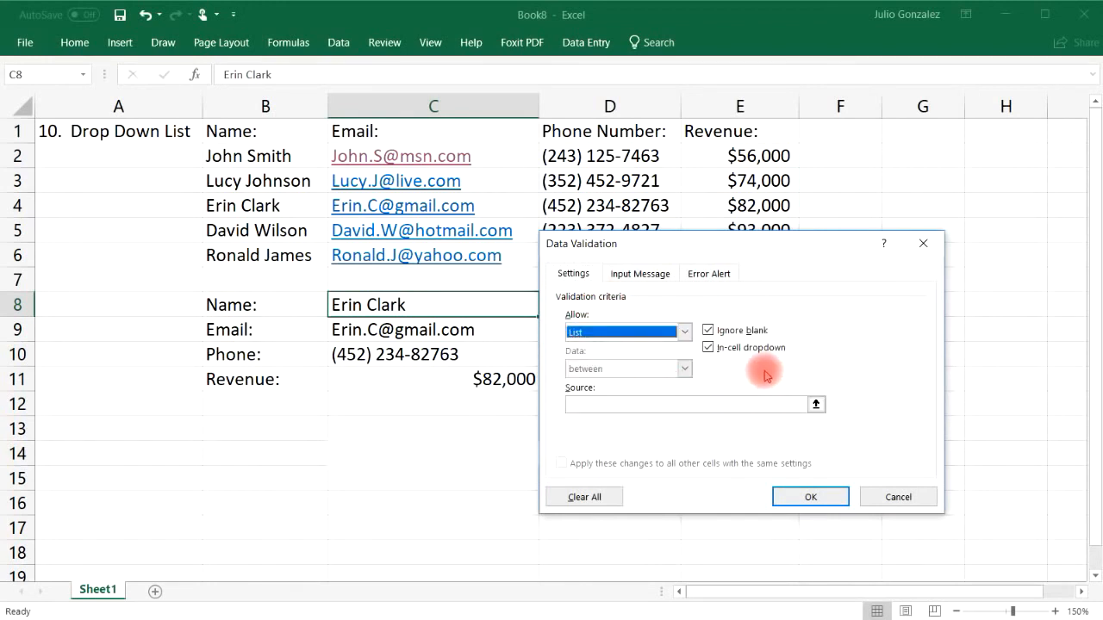
pyautogui.click(684, 405)
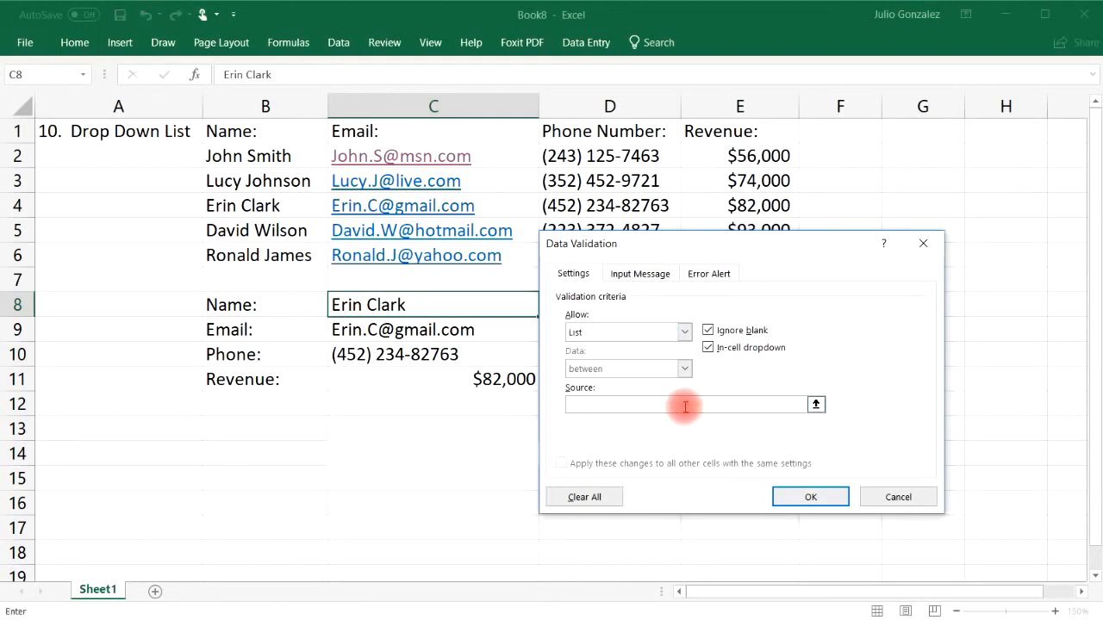
pyautogui.click(815, 405)
pyautogui.moveTo(278, 156); pyautogui.dragTo(290, 255)
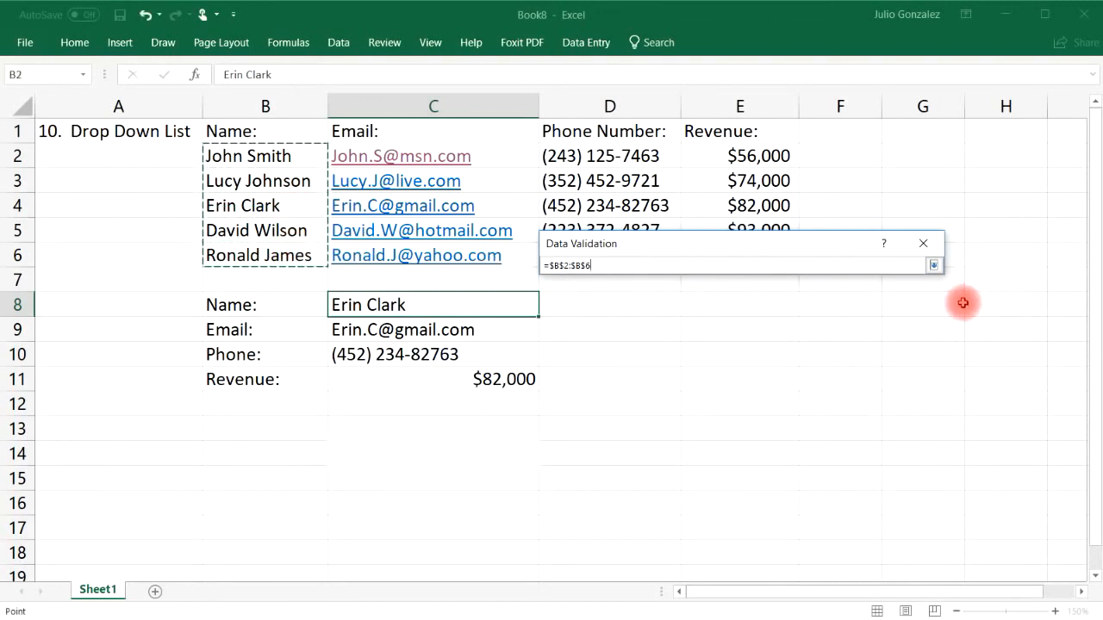
pyautogui.press('Return')
pyautogui.click(814, 496)
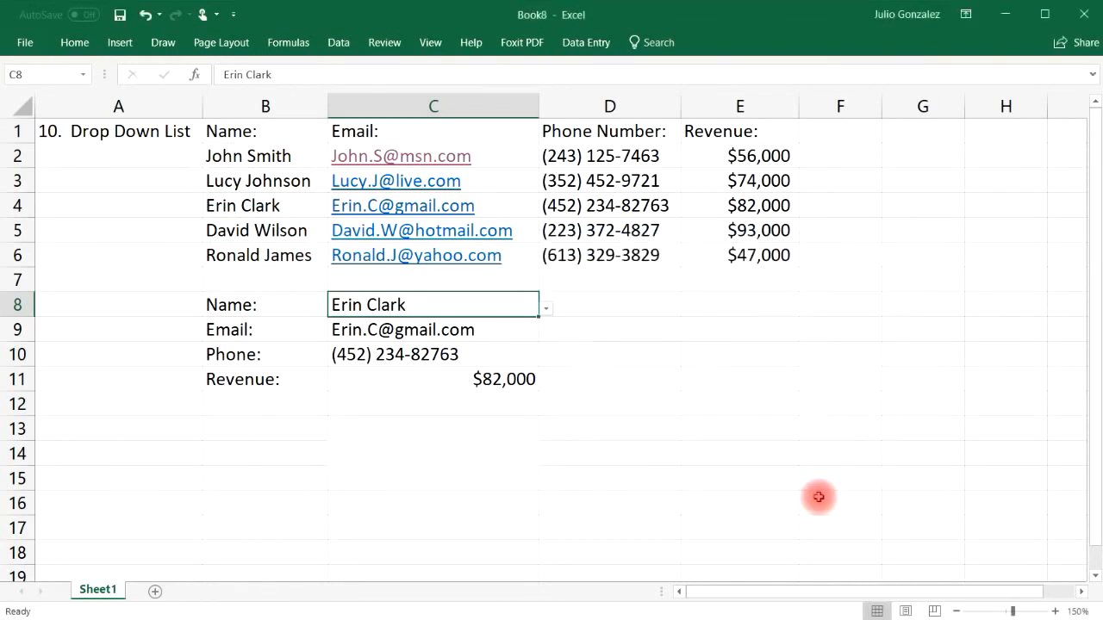
# Step: Pick the first four names in turn from C8's drop-down to check the lookups update
pyautogui.click(547, 310)
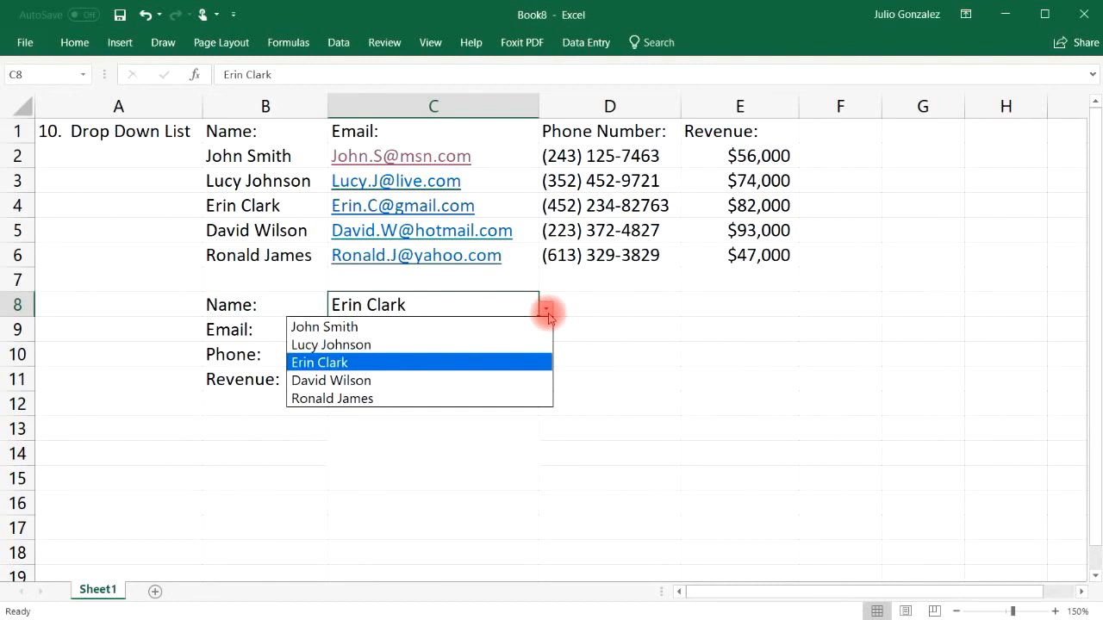
pyautogui.click(531, 328)
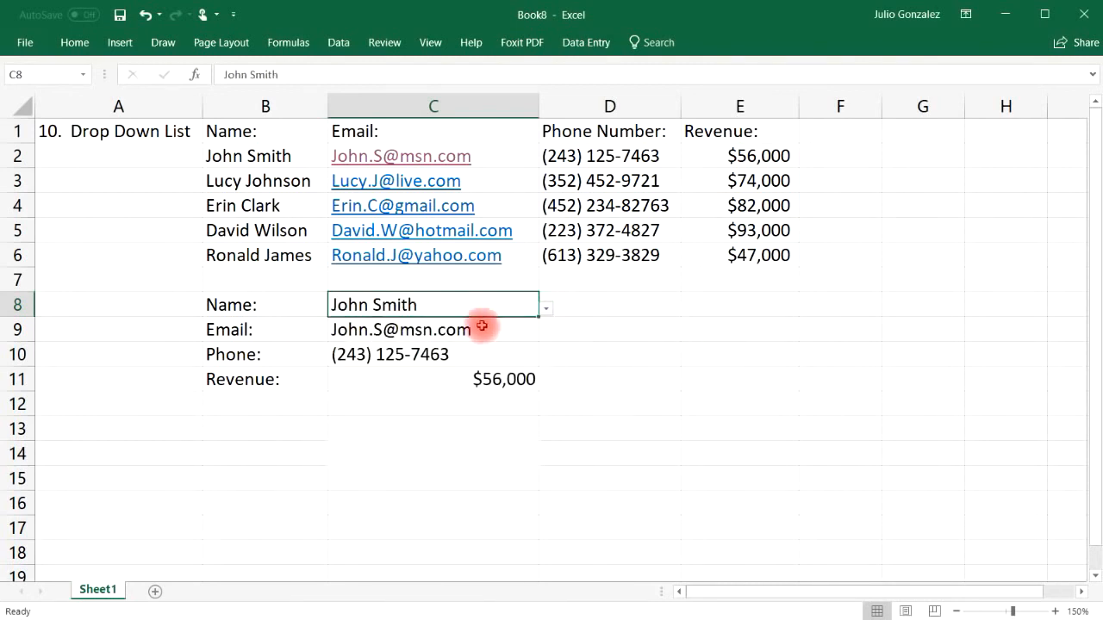
pyautogui.click(547, 309)
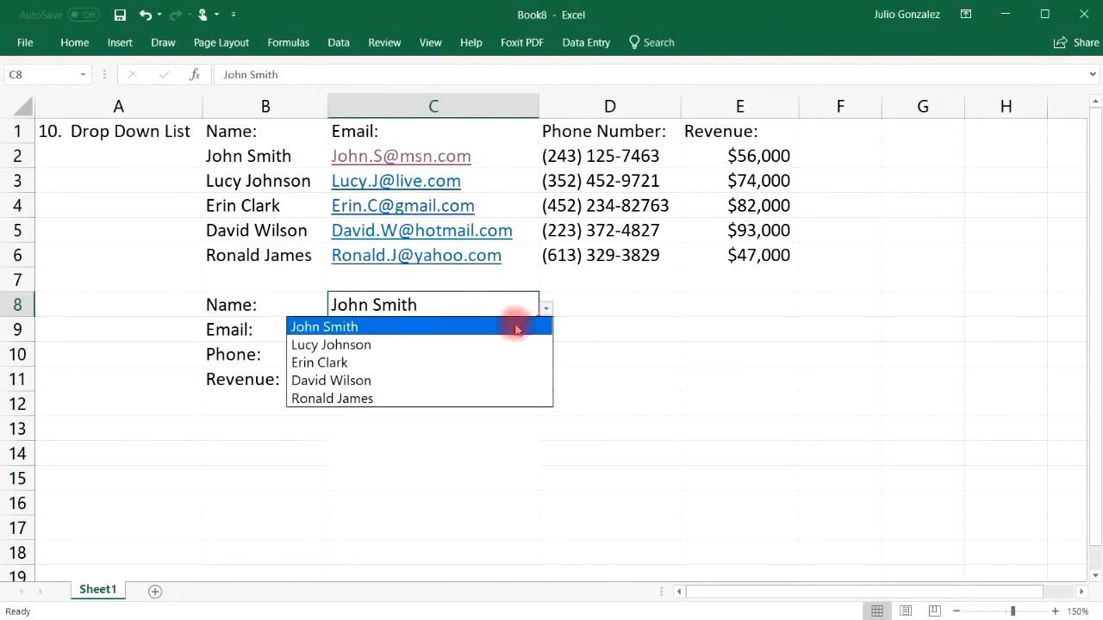
pyautogui.click(505, 344)
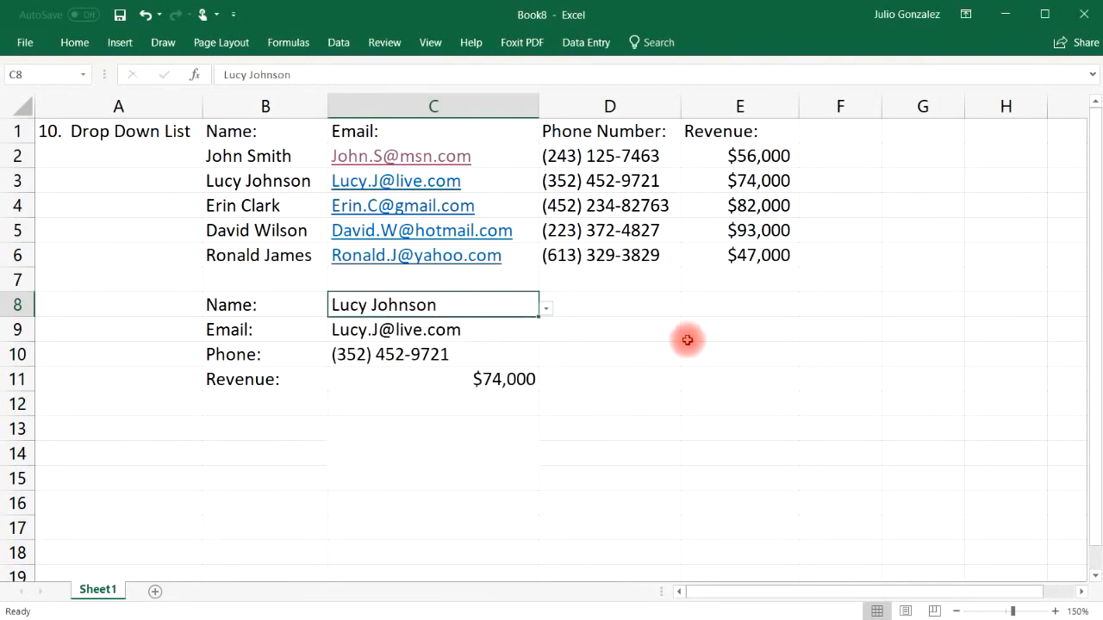
pyautogui.click(547, 310)
pyautogui.click(490, 362)
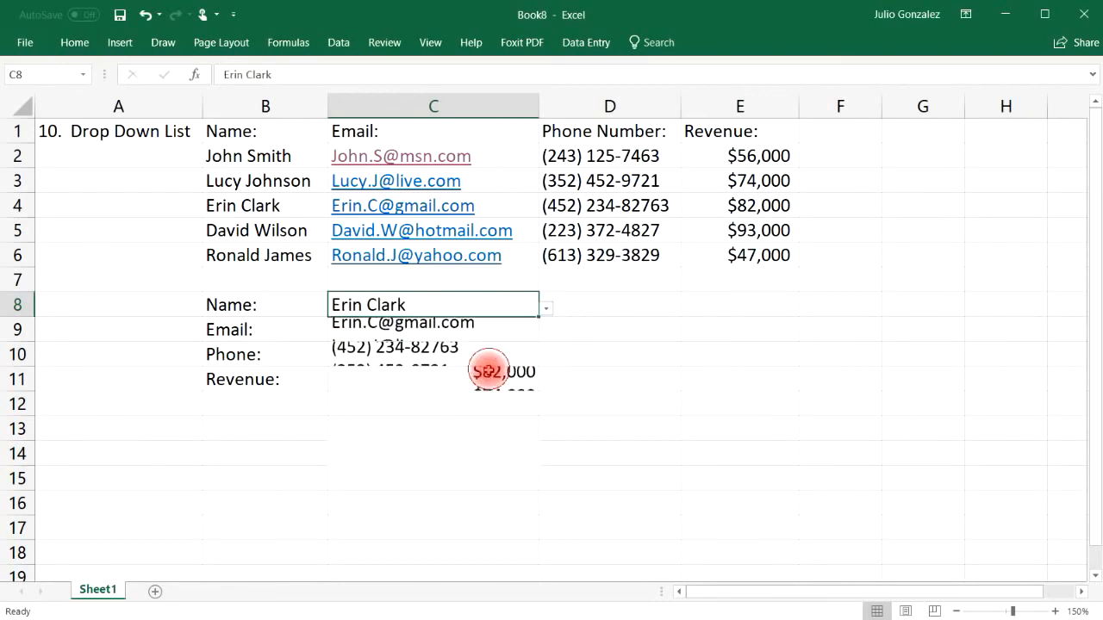
pyautogui.click(546, 310)
pyautogui.click(505, 379)
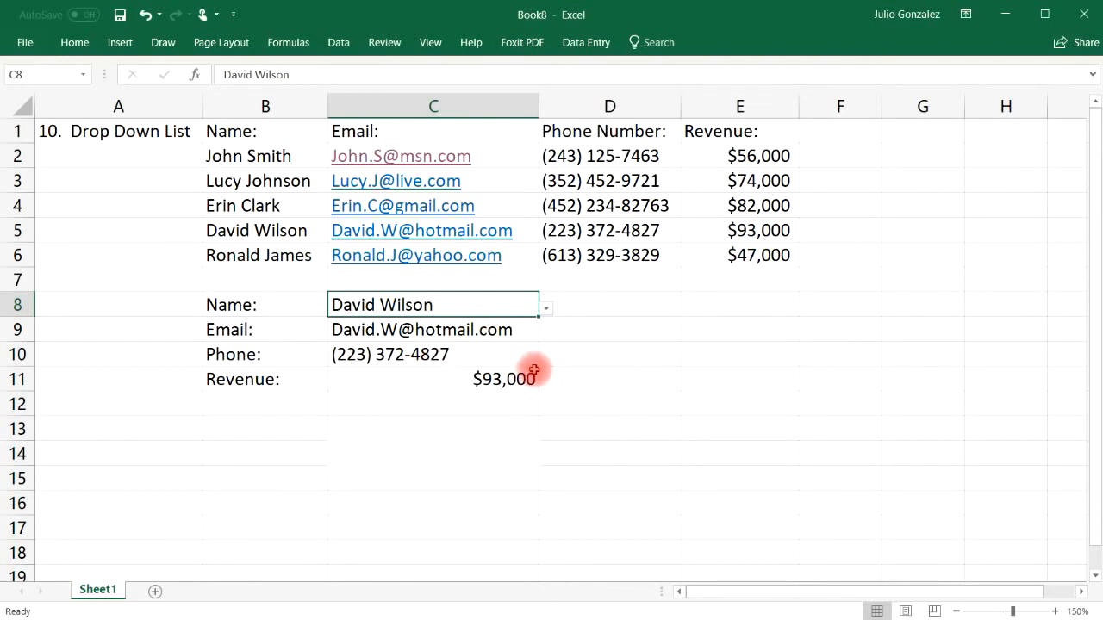
# Step: Choose the last person, showing their $47,000 revenue, and leave A1 selected
pyautogui.click(546, 310)
pyautogui.click(479, 398)
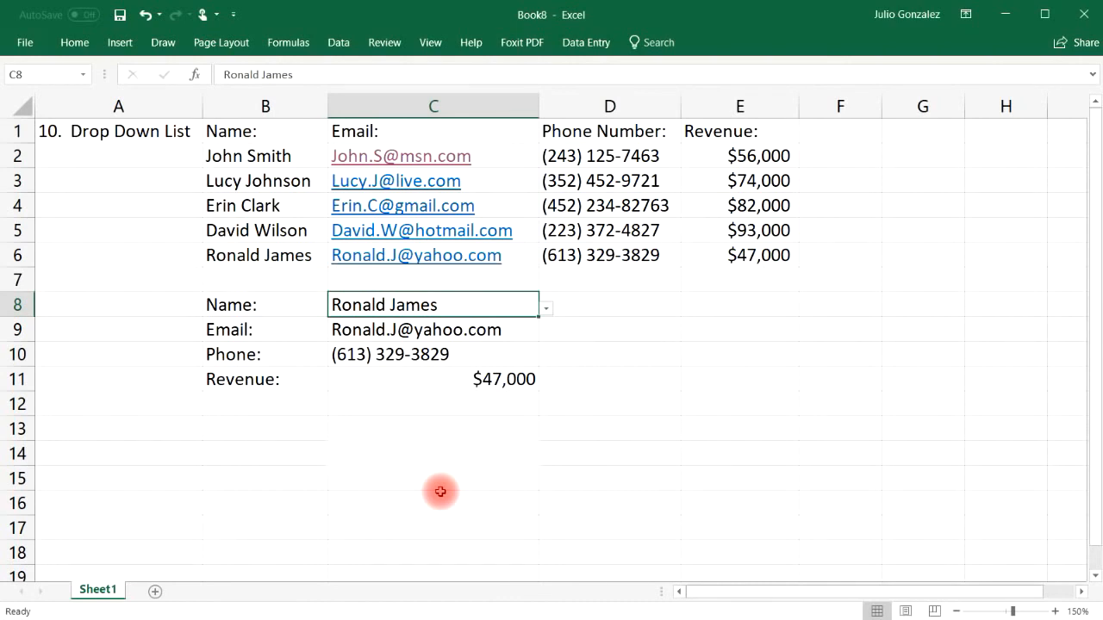
pyautogui.click(150, 140)
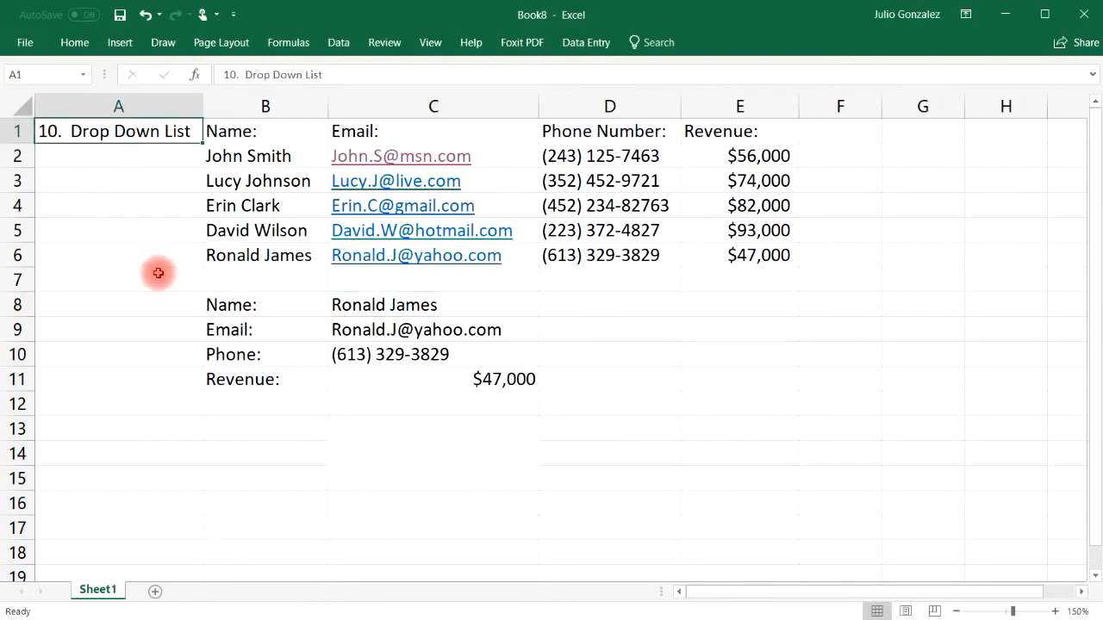